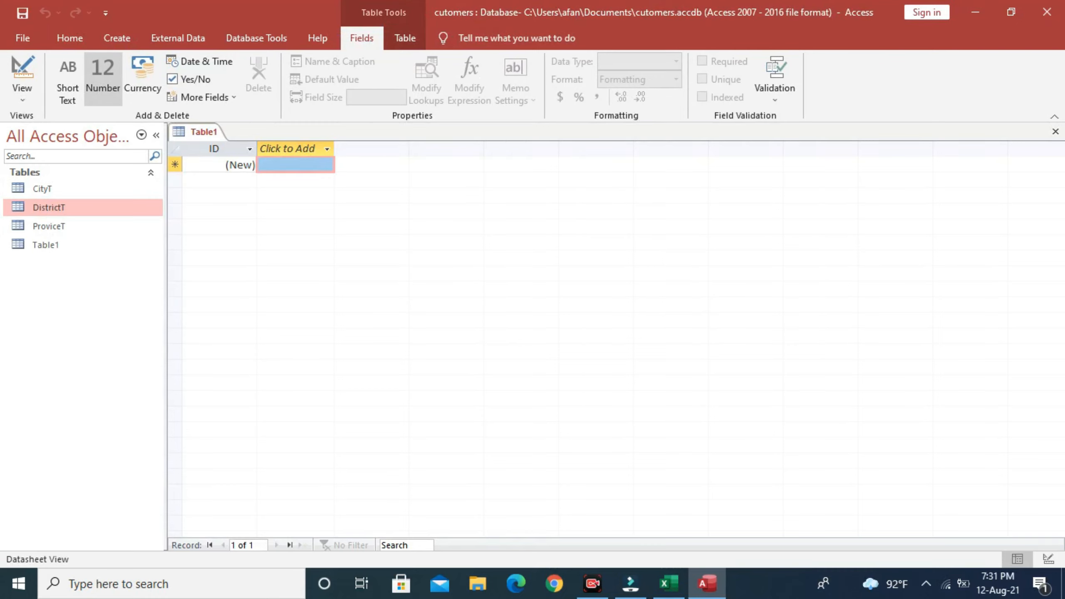
Save the new blank table under the name Address.
key(ctrl+s)
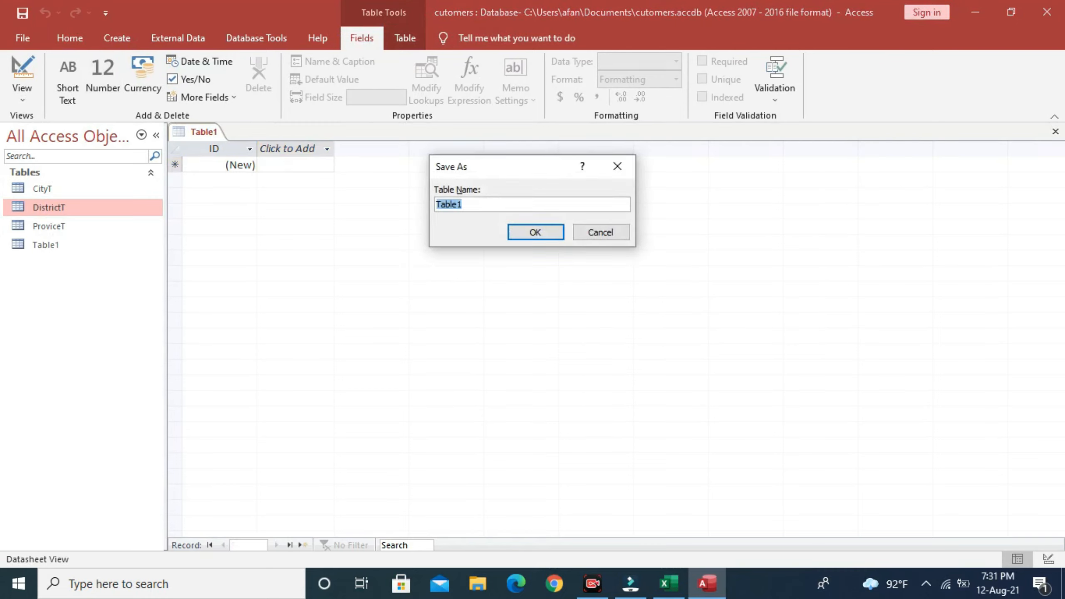
text(Address)
key(Return)
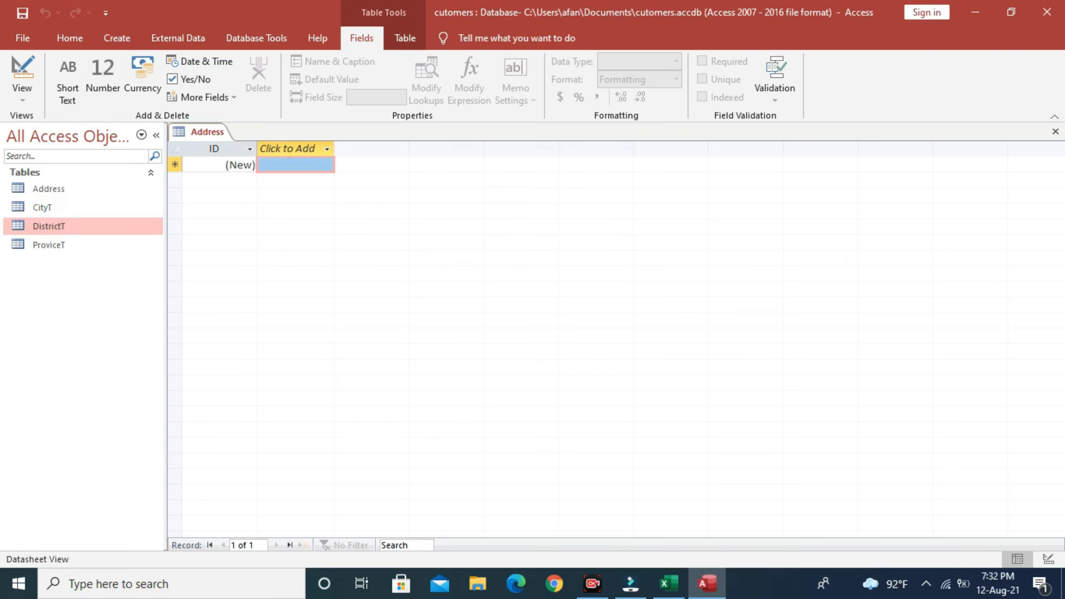
Open the Address table in Design View and add a DistrictID field with the Number data type below ID.
right_click(47, 188)
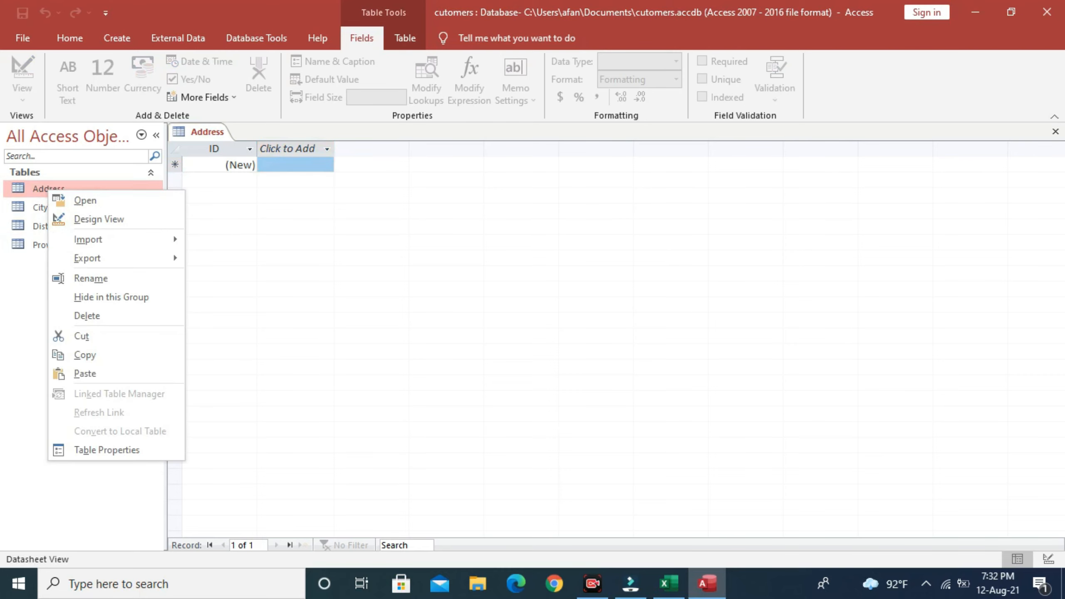
click(75, 218)
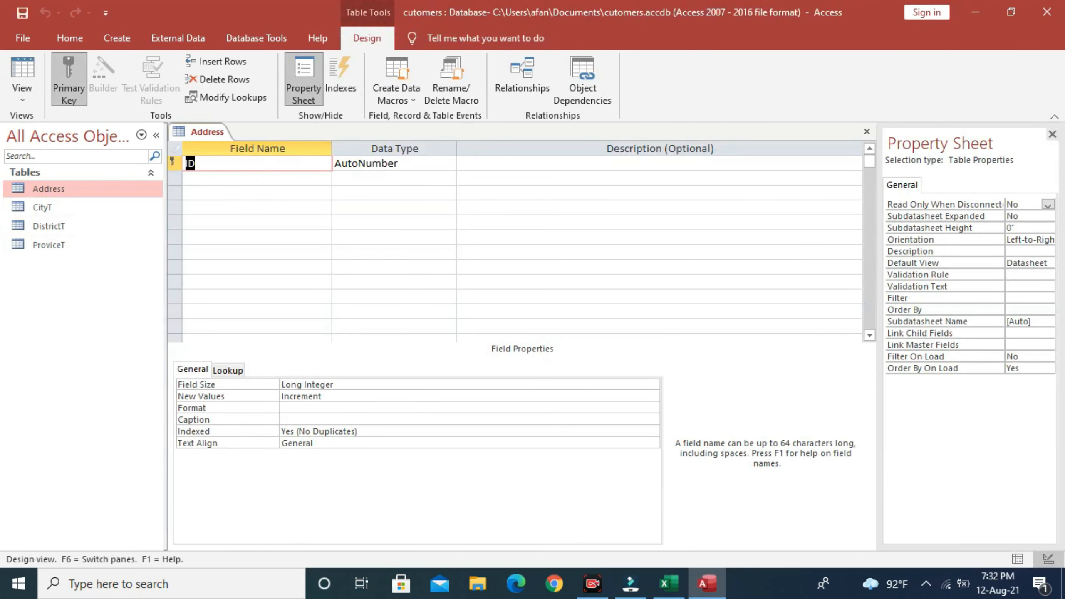
click(218, 178)
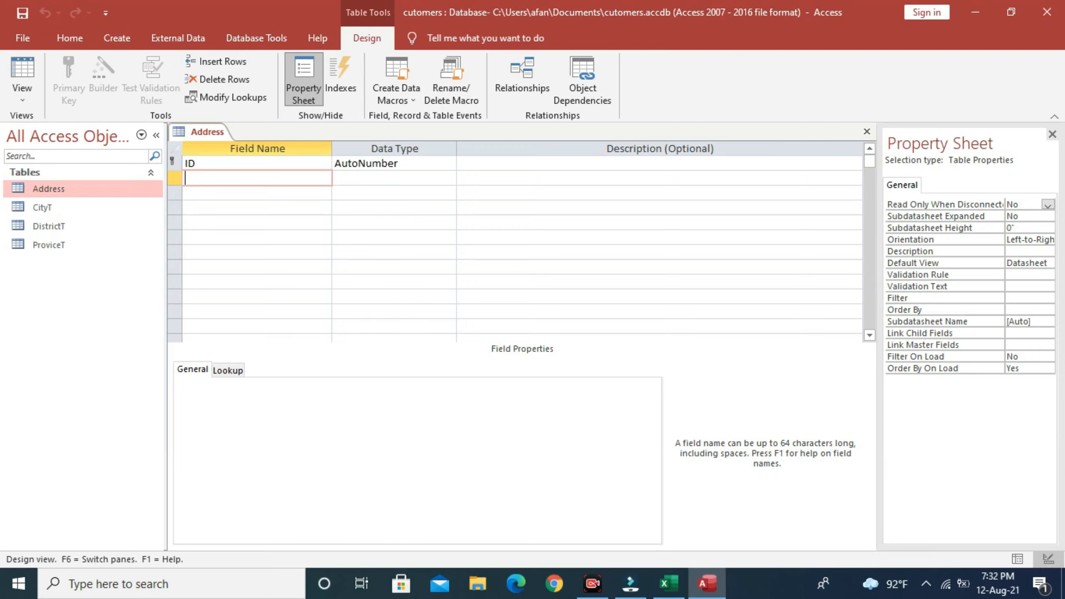
text(DistrictID)
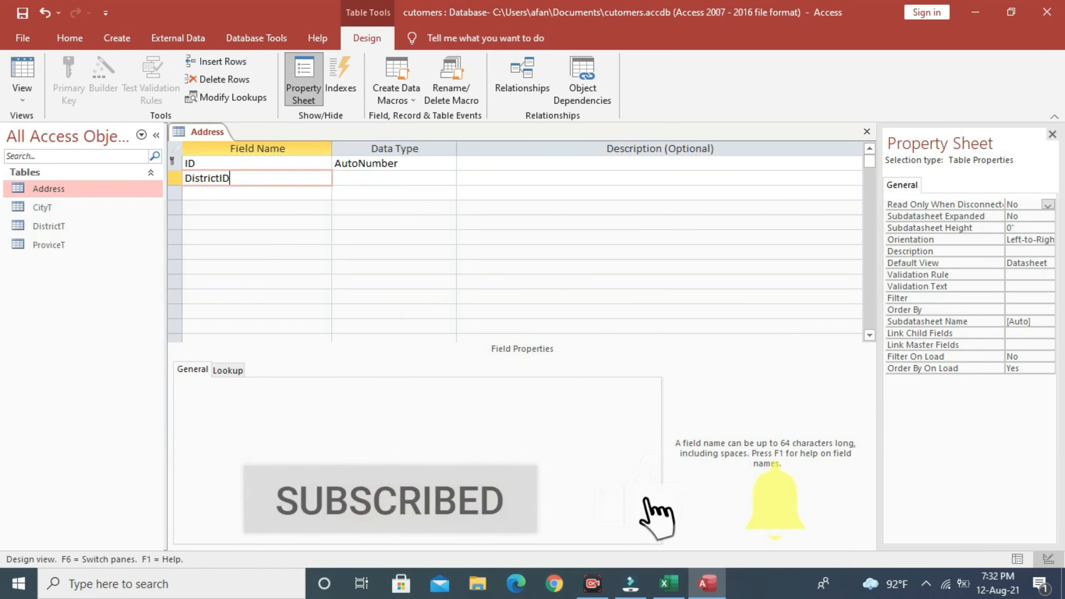
key(Tab)
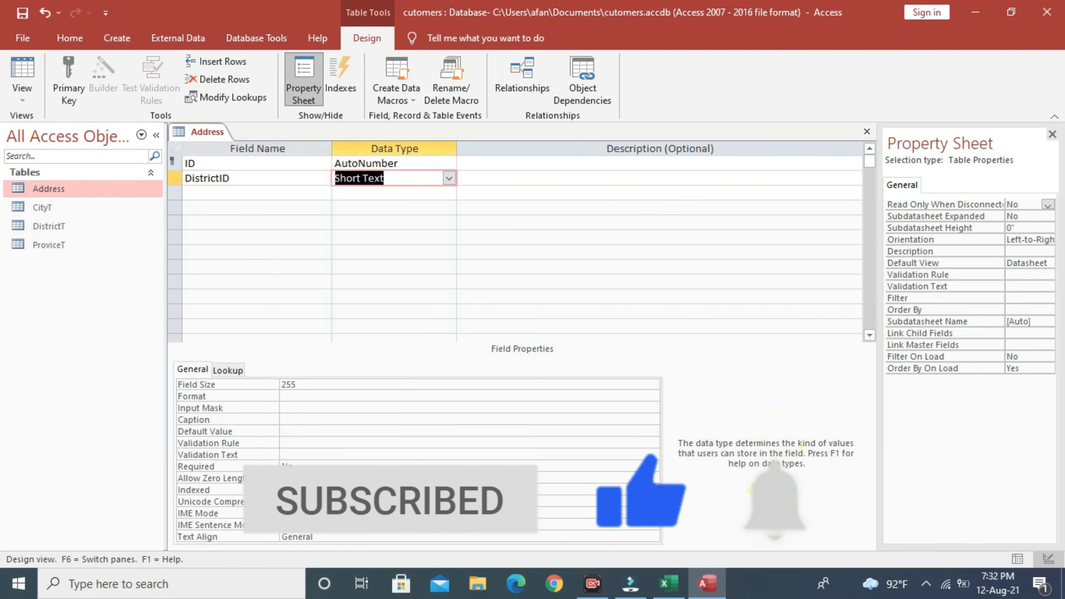
click(449, 178)
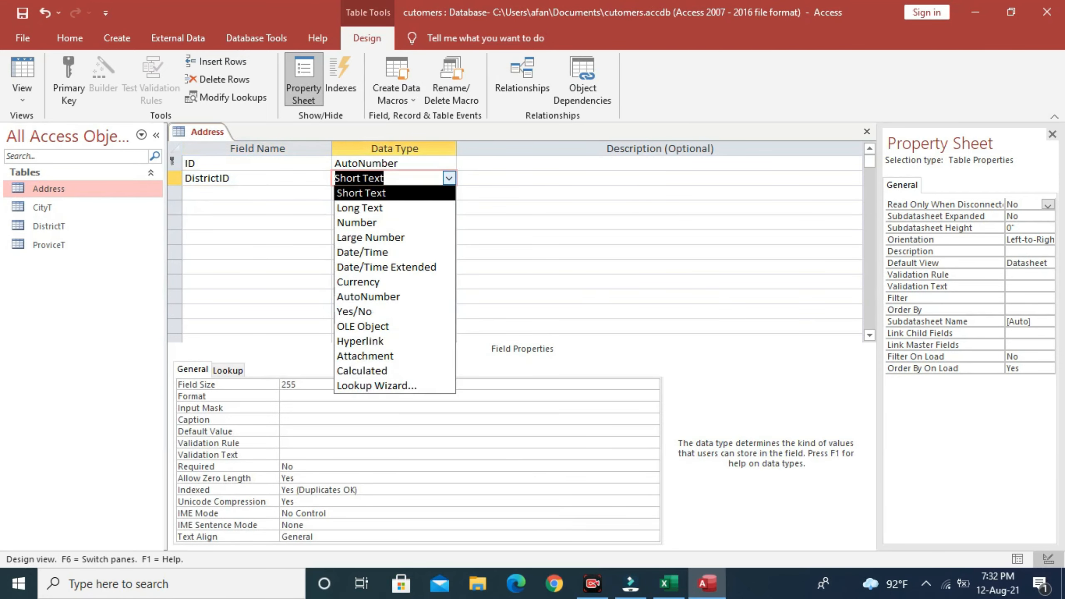
key(Return)
key(Tab)
key(Tab)
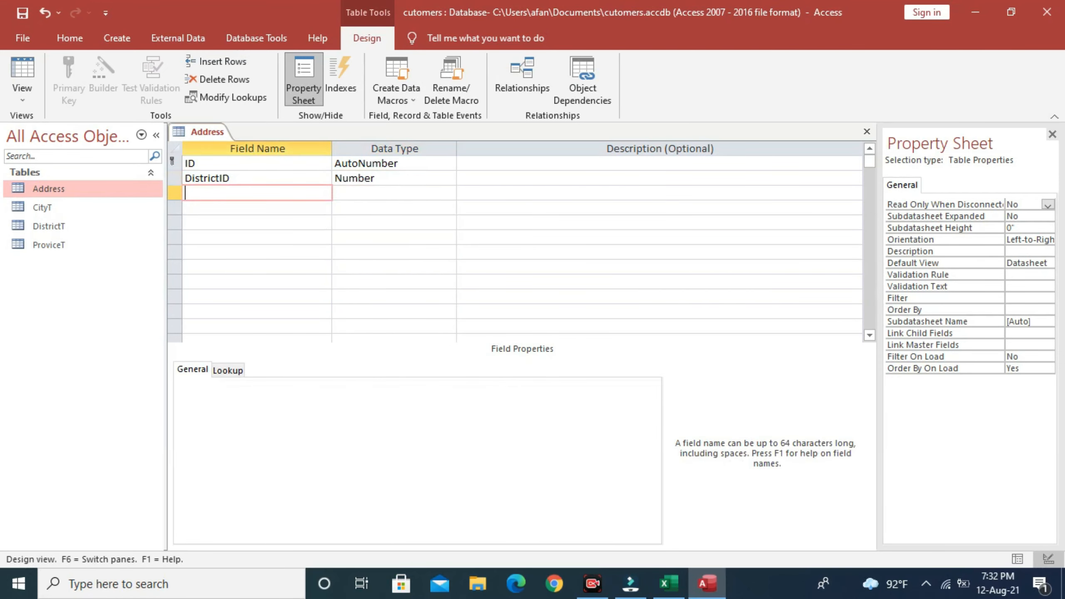
Add a DistrictName field with the Short Text data type below DistrictID.
text(DistrictName)
key(Tab)
key(Tab)
key(Tab)
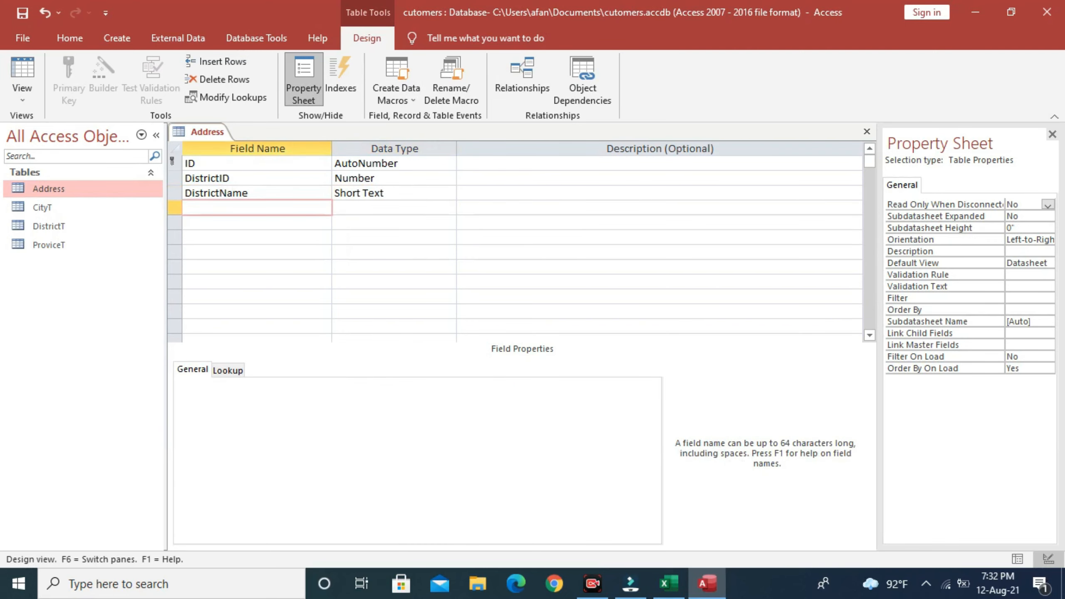
Add a CityID field with the Number data type below DistrictName.
text(CityID)
key(Tab)
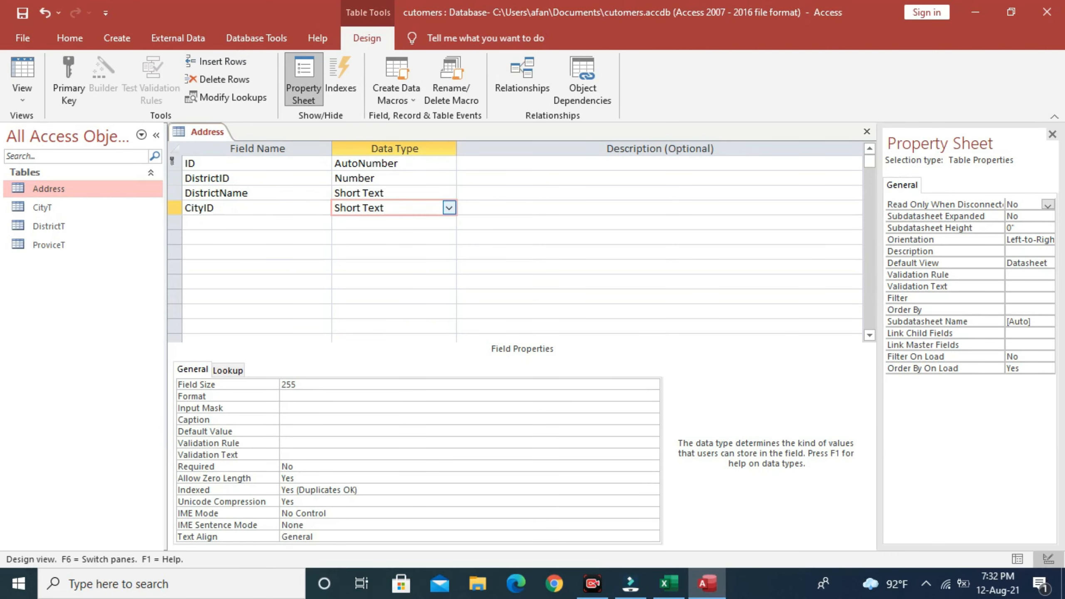
key(alt+Down)
click(357, 253)
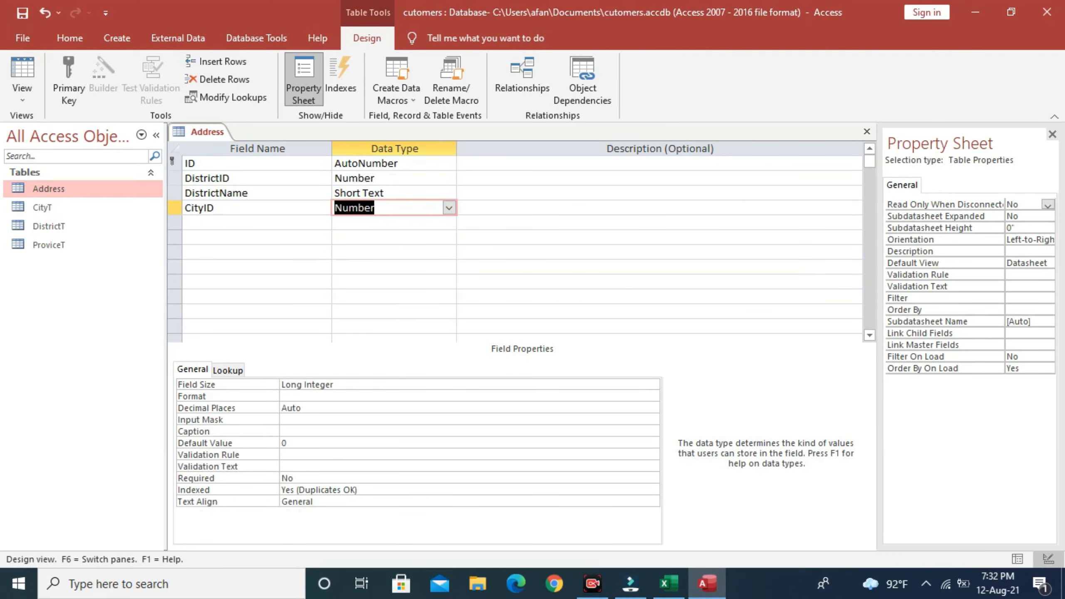
Add a CityName field with the Short Text data type below CityID.
click(257, 222)
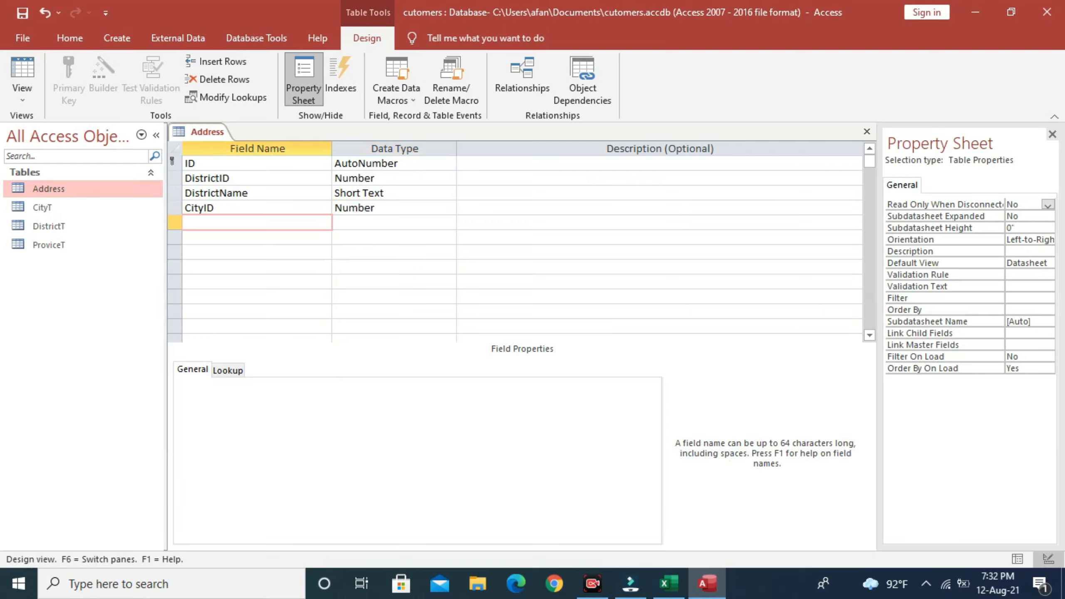
text(CityName)
click(357, 222)
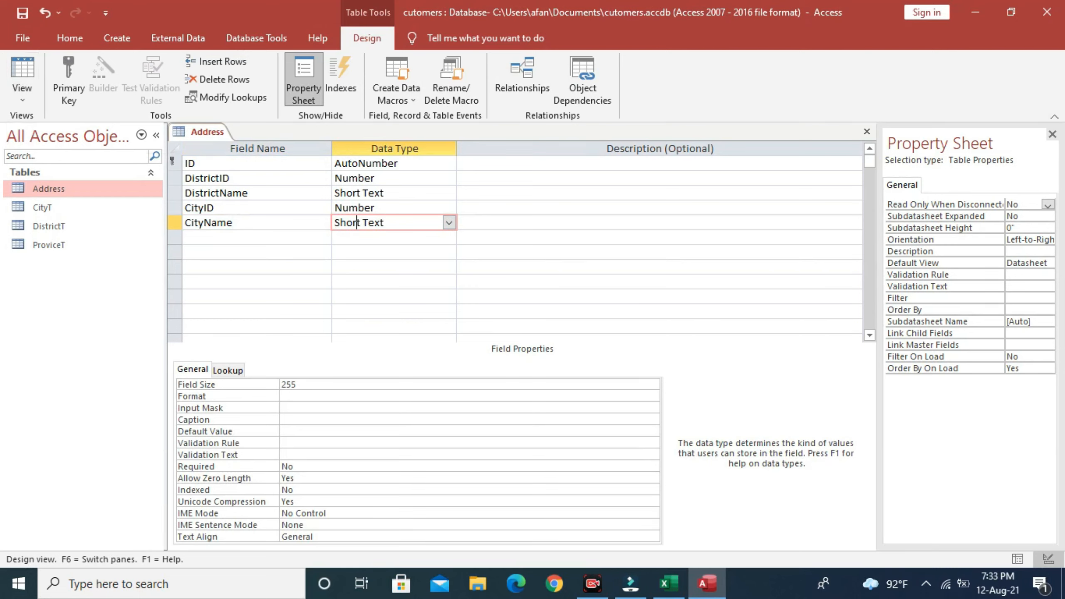
Insert a row above DistrictID and enter ProvinceID as its field name.
click(214, 208)
click(175, 178)
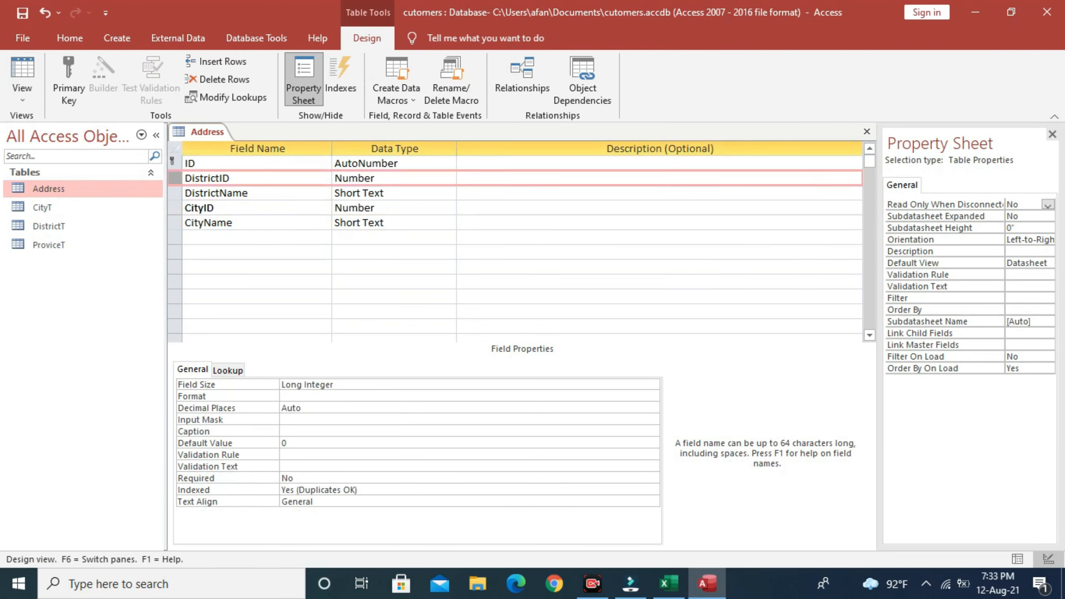
right_click(174, 178)
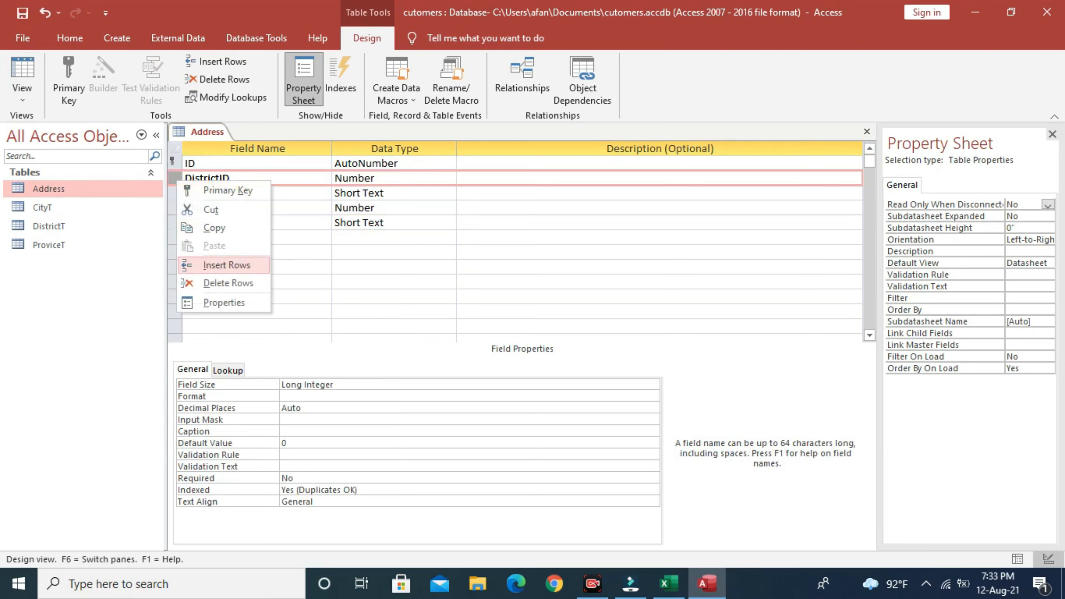
click(227, 265)
click(218, 178)
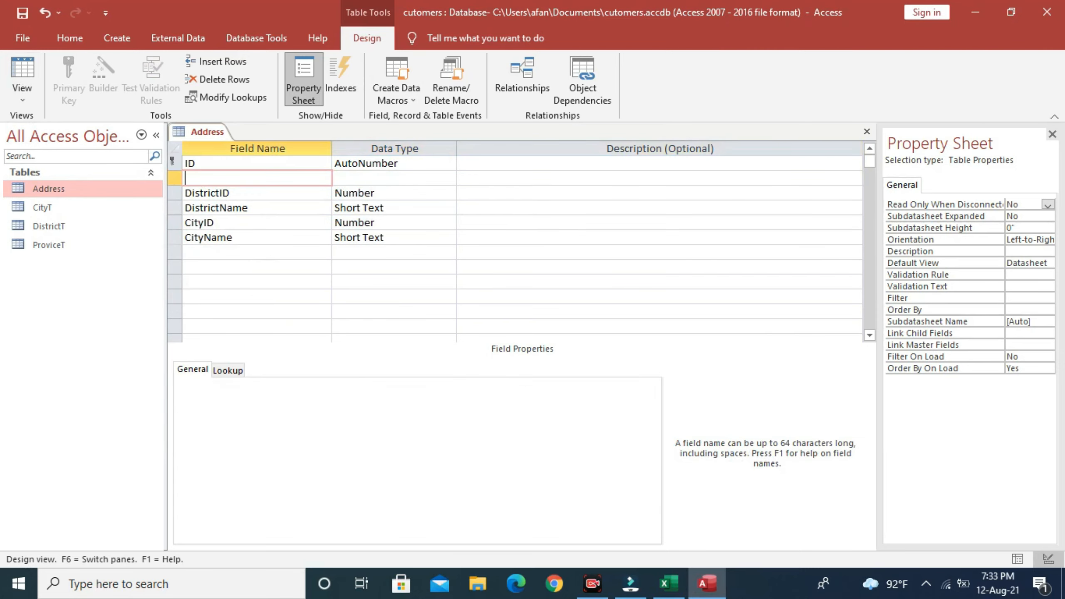
text(ProvinceID)
Insert a row between ProvinceID and DistrictID for a ProvinceName field with the Short Text data type.
click(174, 193)
right_click(175, 196)
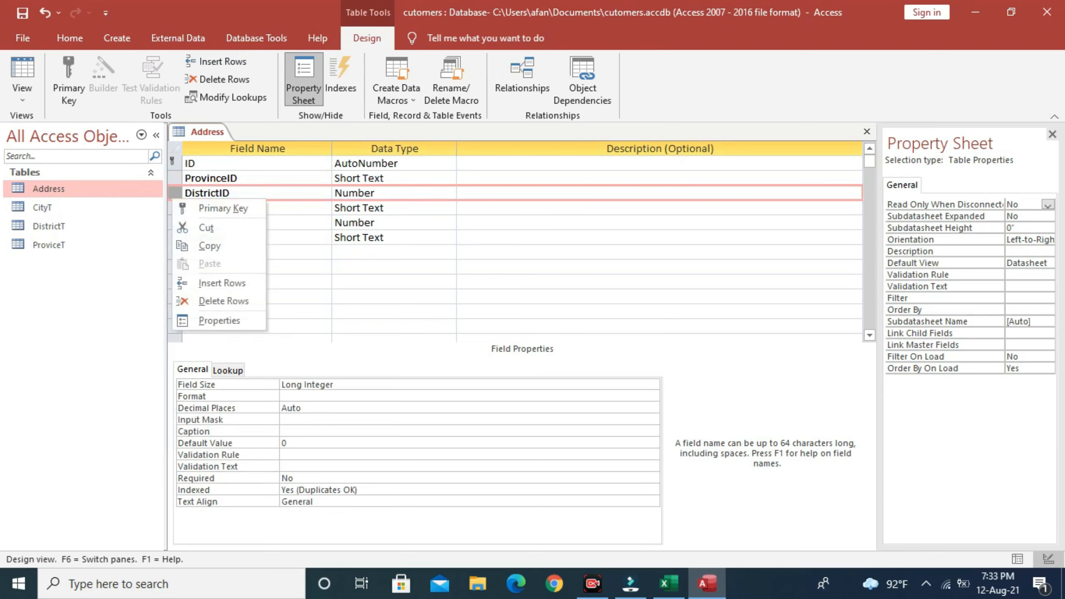
click(222, 283)
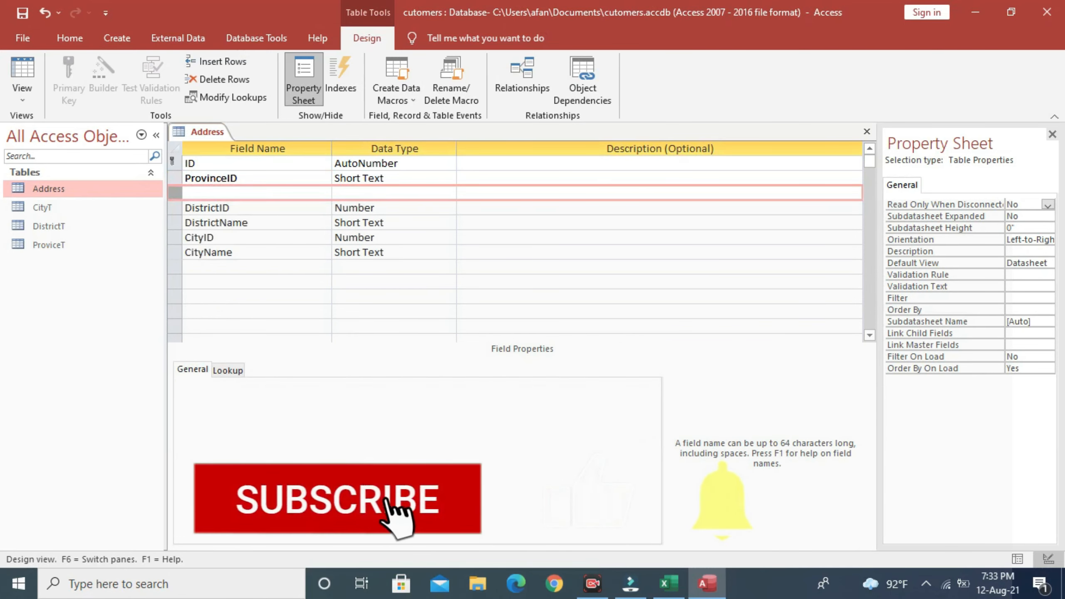
text(Pr)
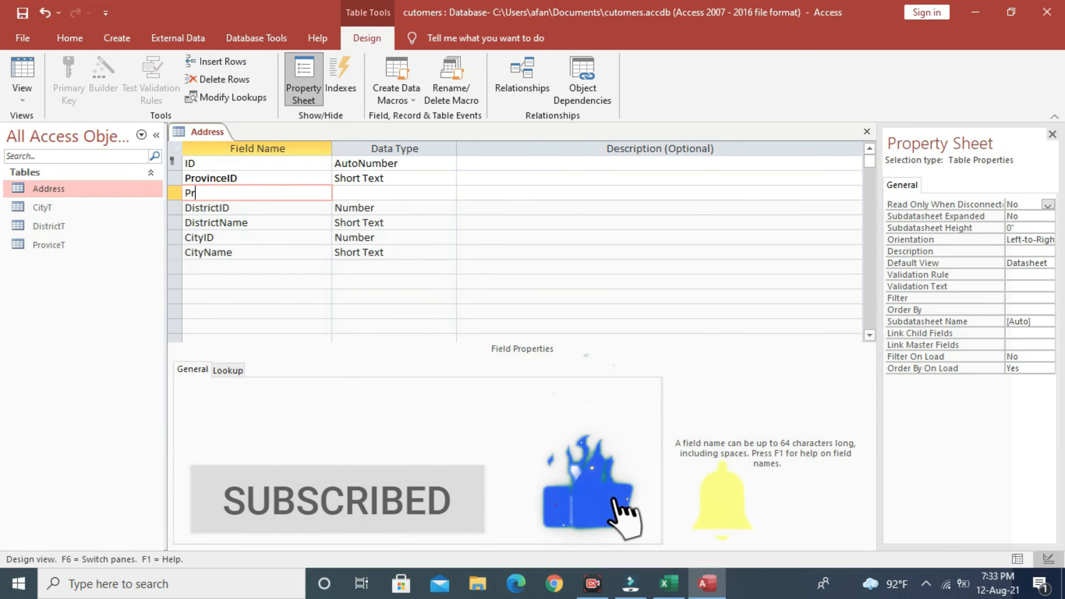
text(ovinceName)
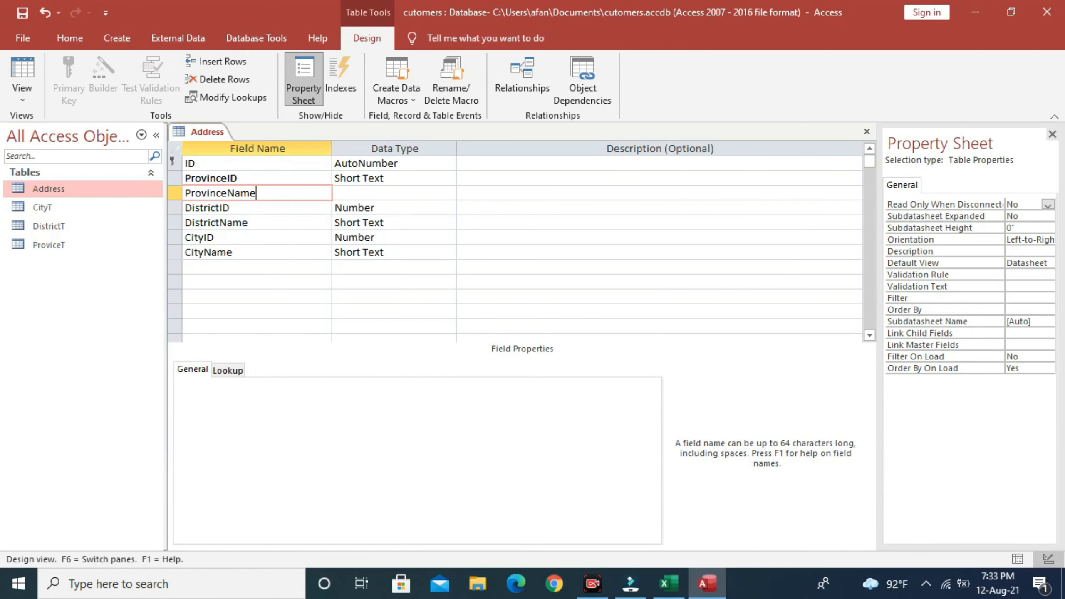
click(358, 193)
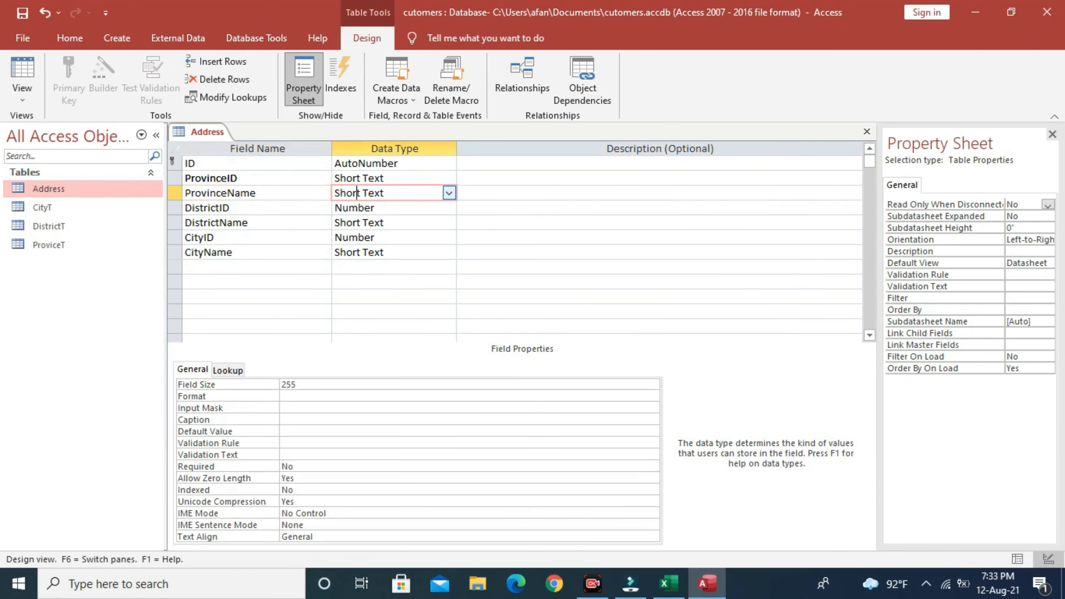
Set the data type of the ProvinceID field to Number.
click(447, 179)
click(449, 178)
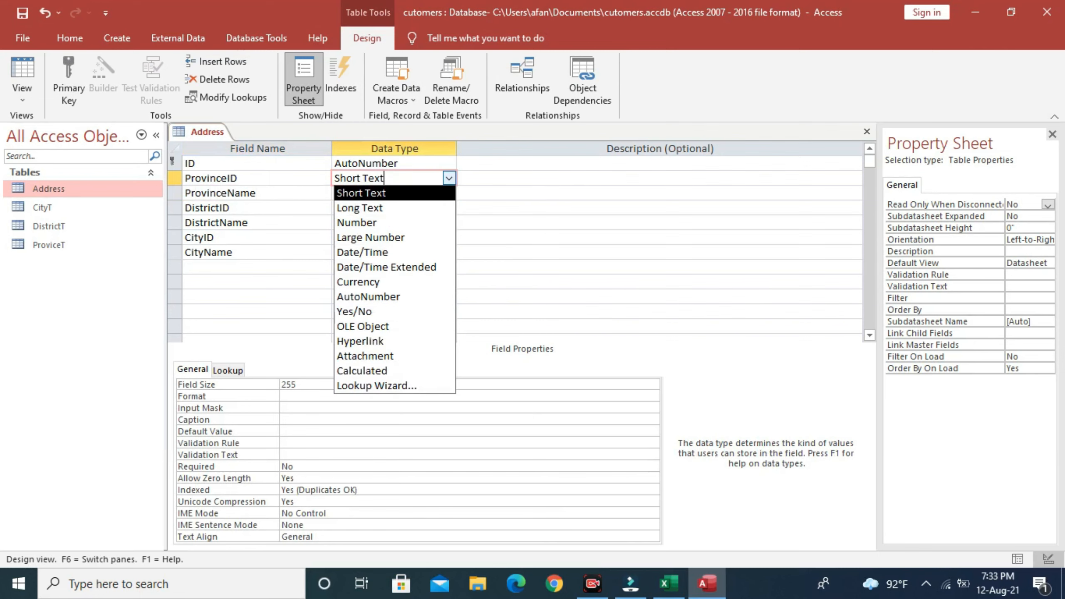
key(Down)
key(Down)
key(Return)
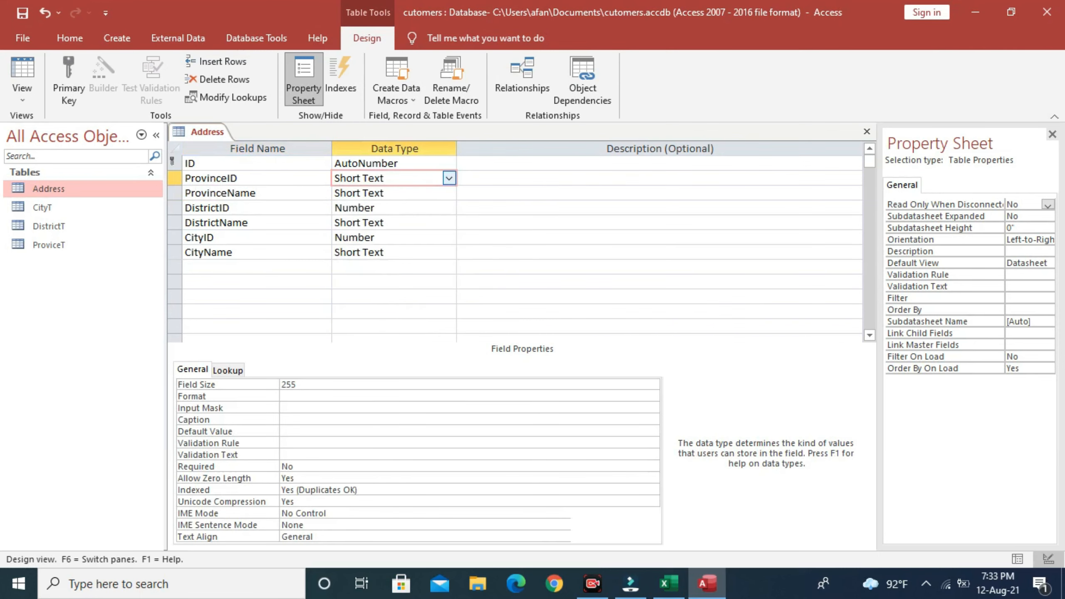
Save the Address table into Datasheet View and fit the ProvinceName and DistrictName columns to their headings.
click(22, 90)
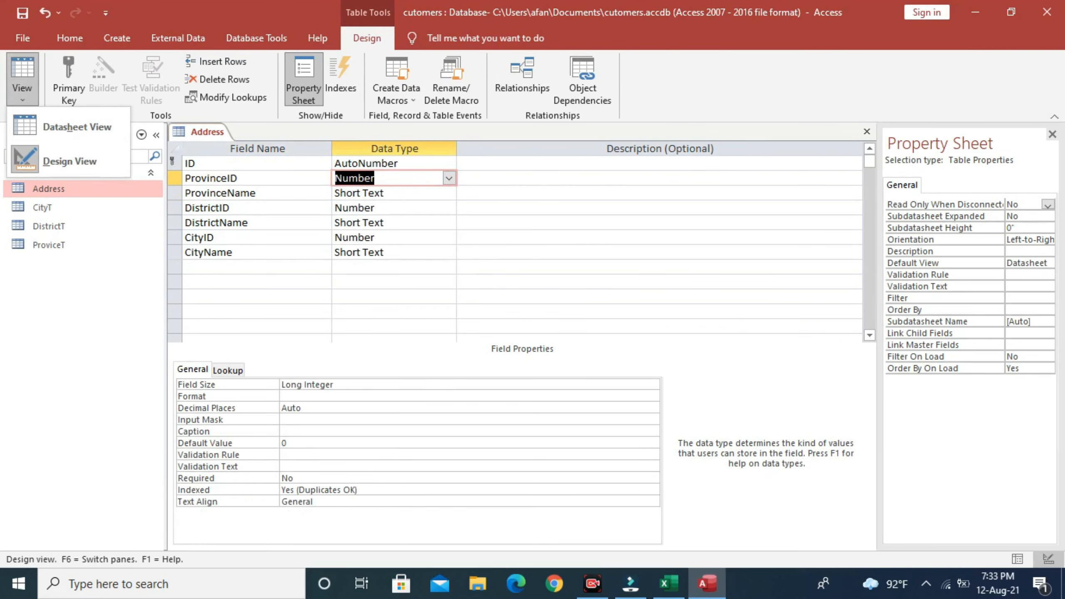
click(76, 127)
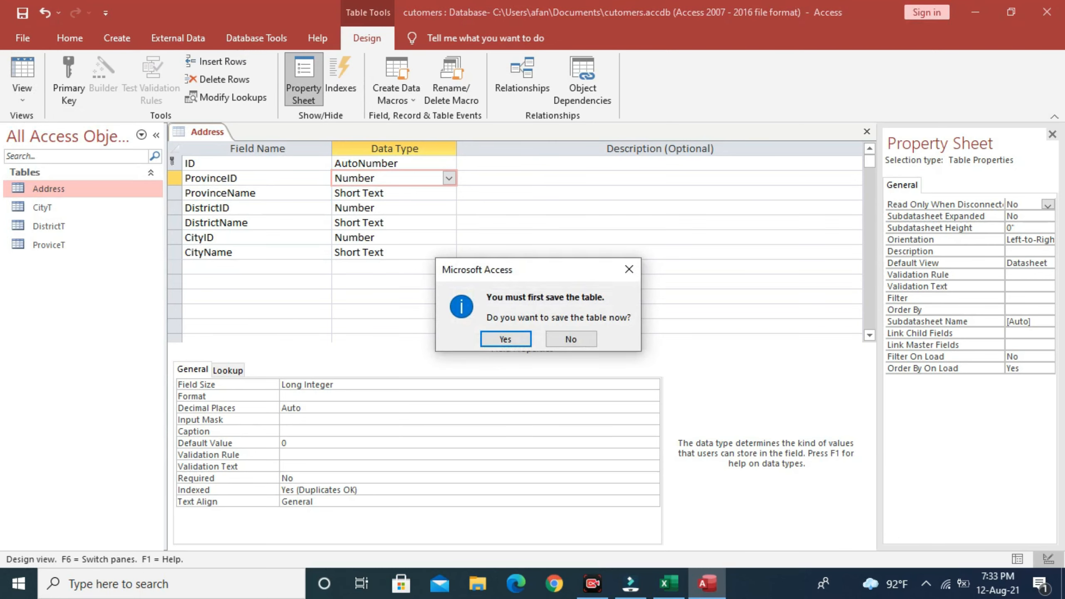
key(Return)
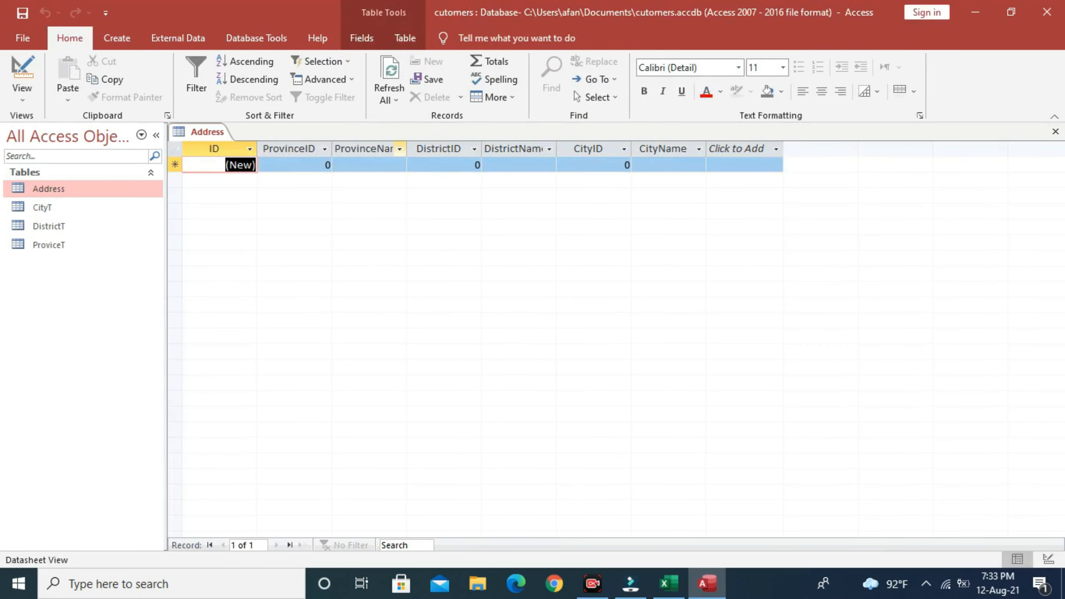
double_click(407, 149)
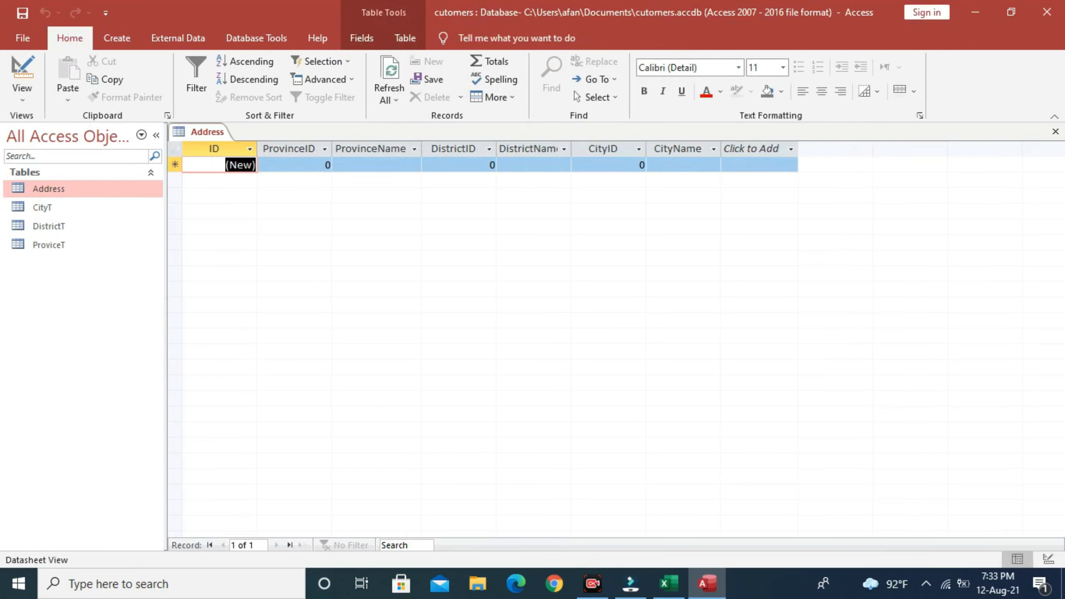
double_click(571, 149)
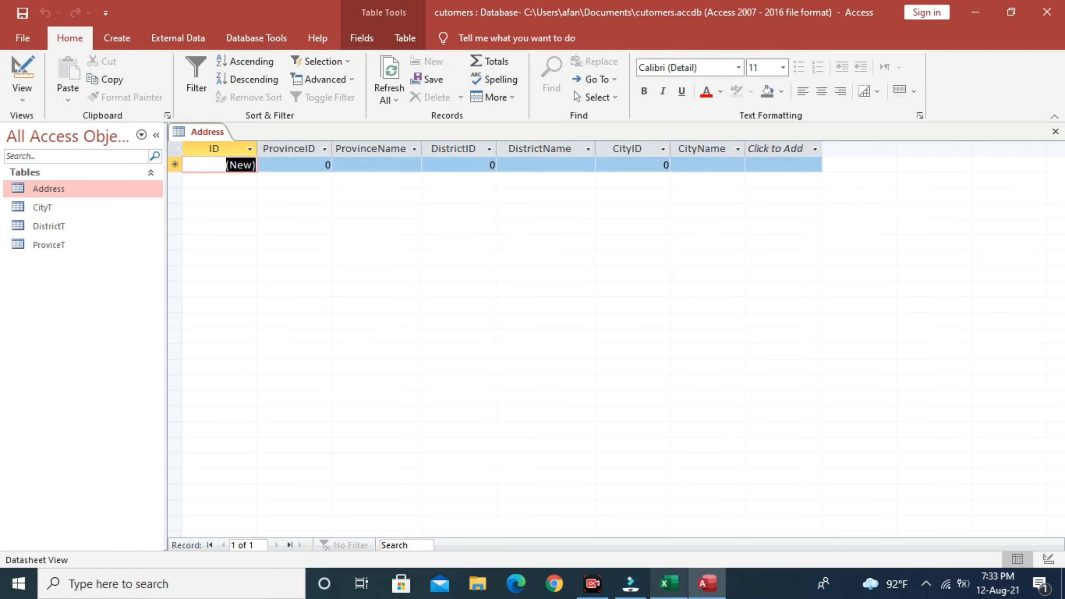
Switch to the Pakistan workbook in Excel and copy the GB province values in D2:D4.
key(alt+Tab)
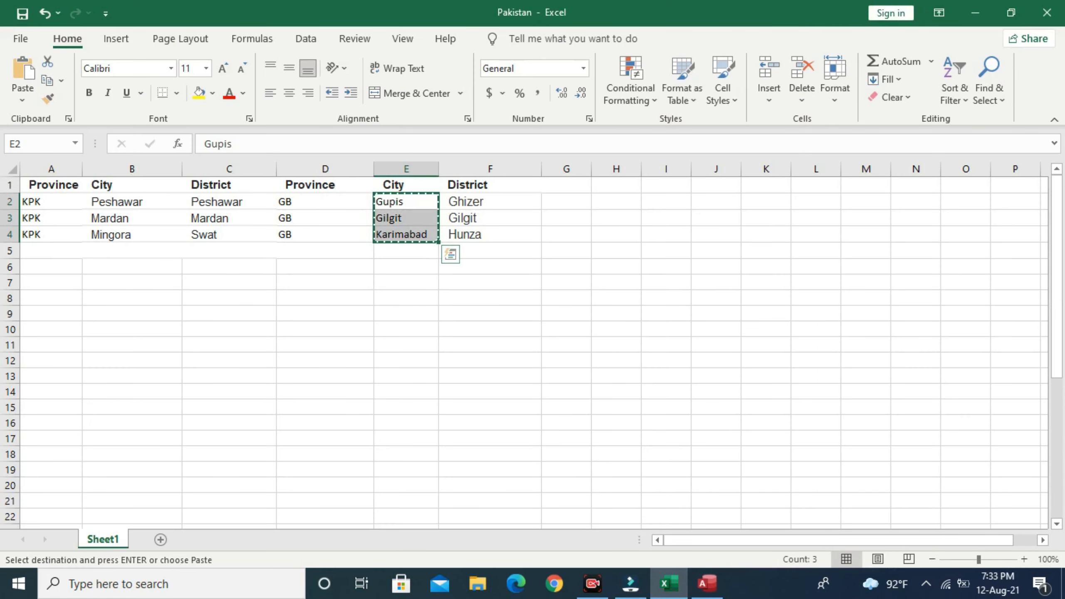
drag(325, 202, 325, 234)
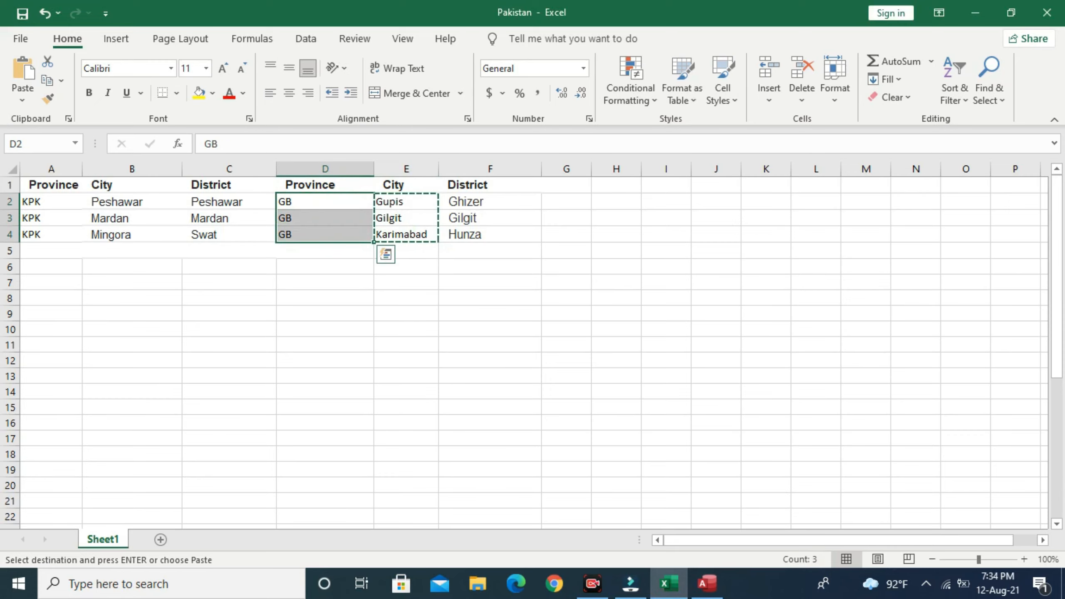
key(ctrl+c)
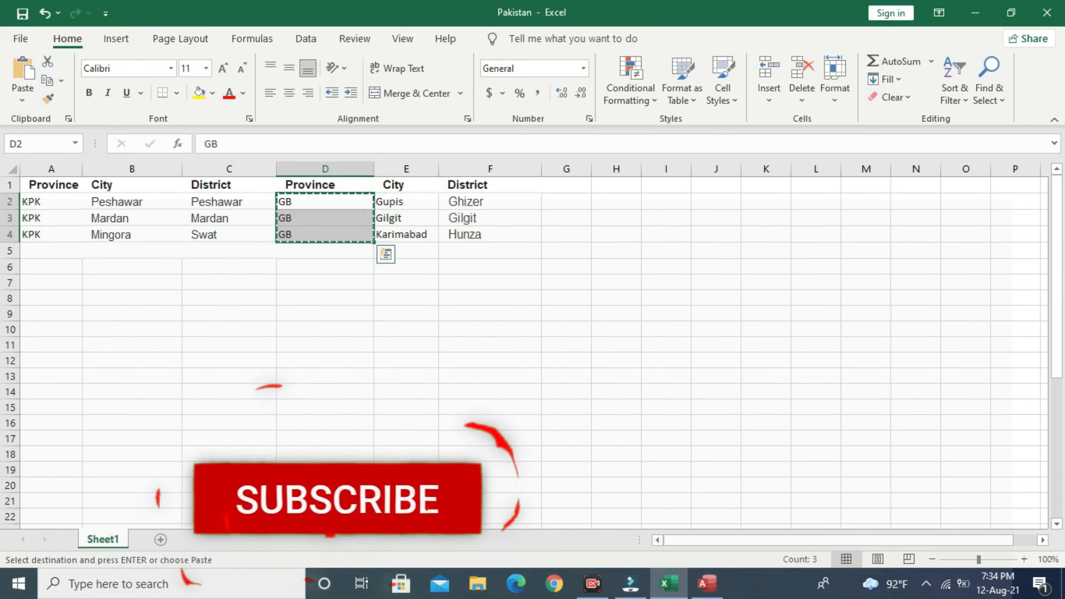
key(alt+Tab)
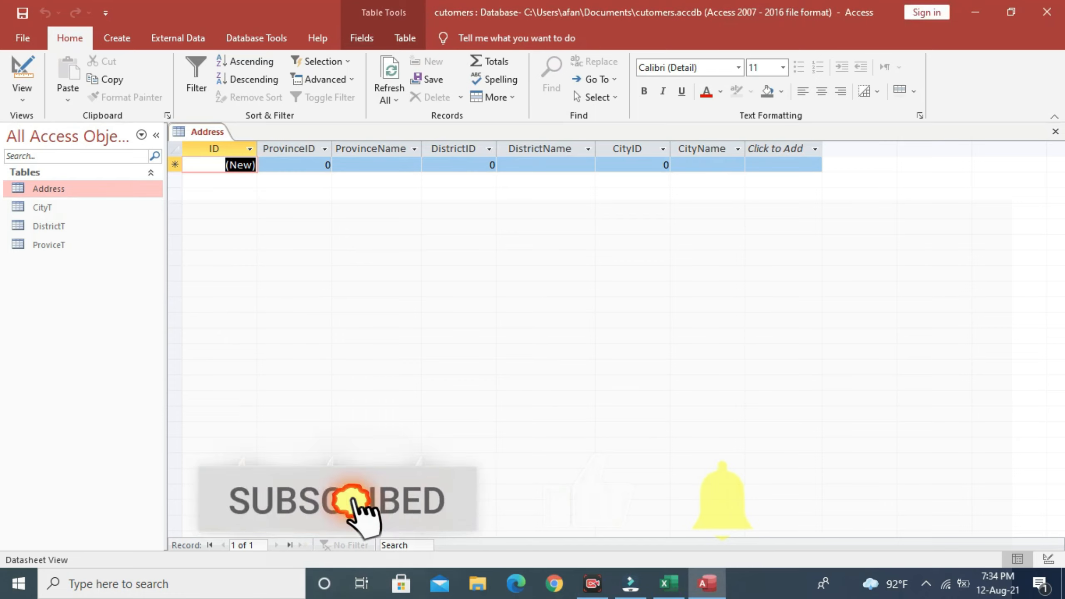
key(alt+Tab)
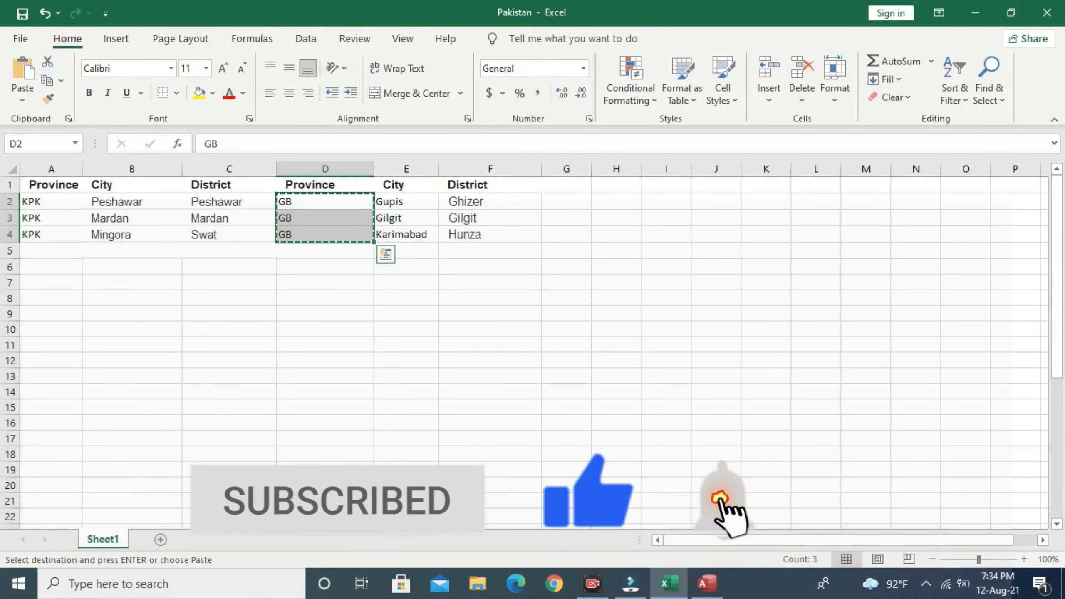
key(alt+Tab)
key(alt+Tab)
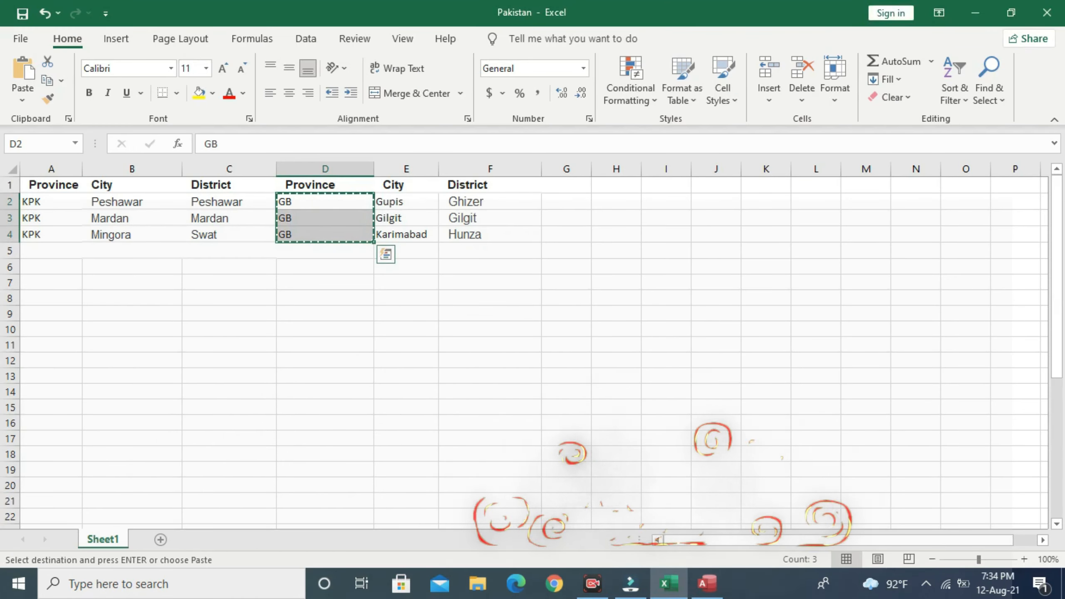
Switch back to the Access database, open the ProviceT and DistrictT tables, and copy DistrictT's DistrictName column.
key(alt+Tab)
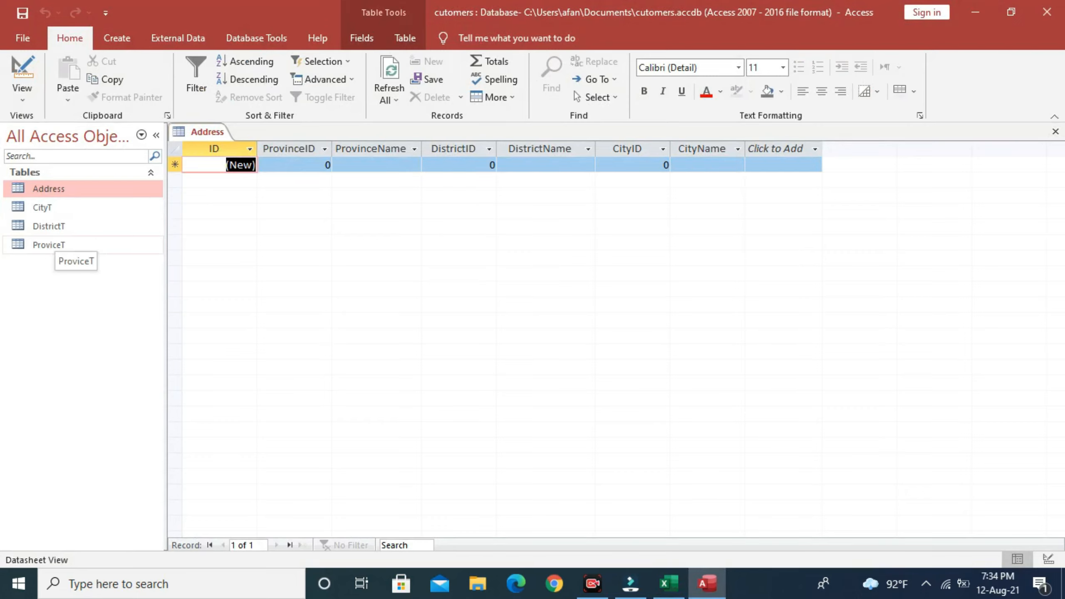
double_click(49, 245)
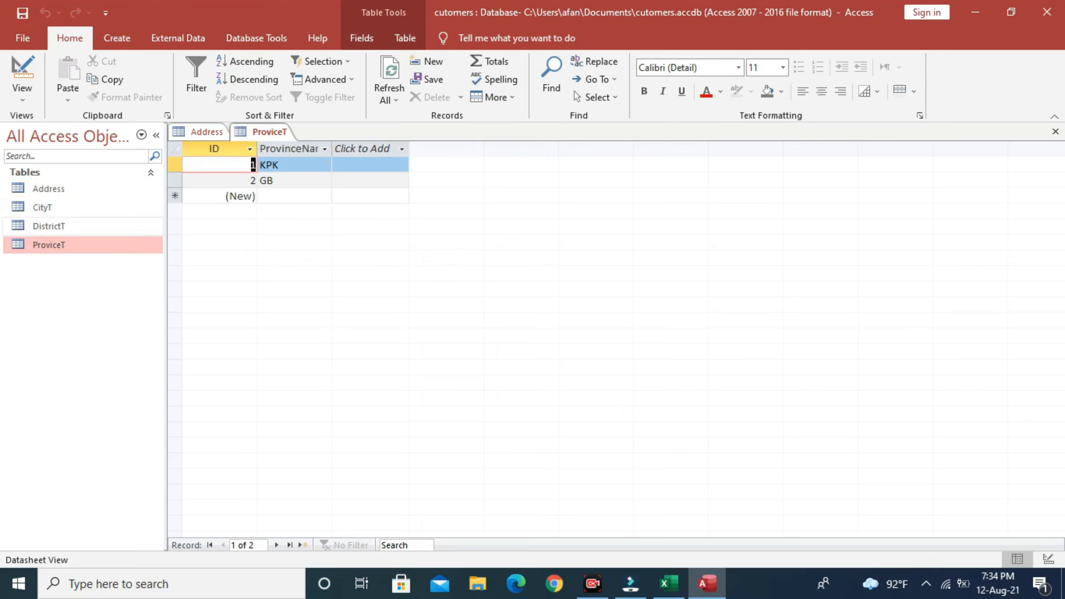
double_click(49, 226)
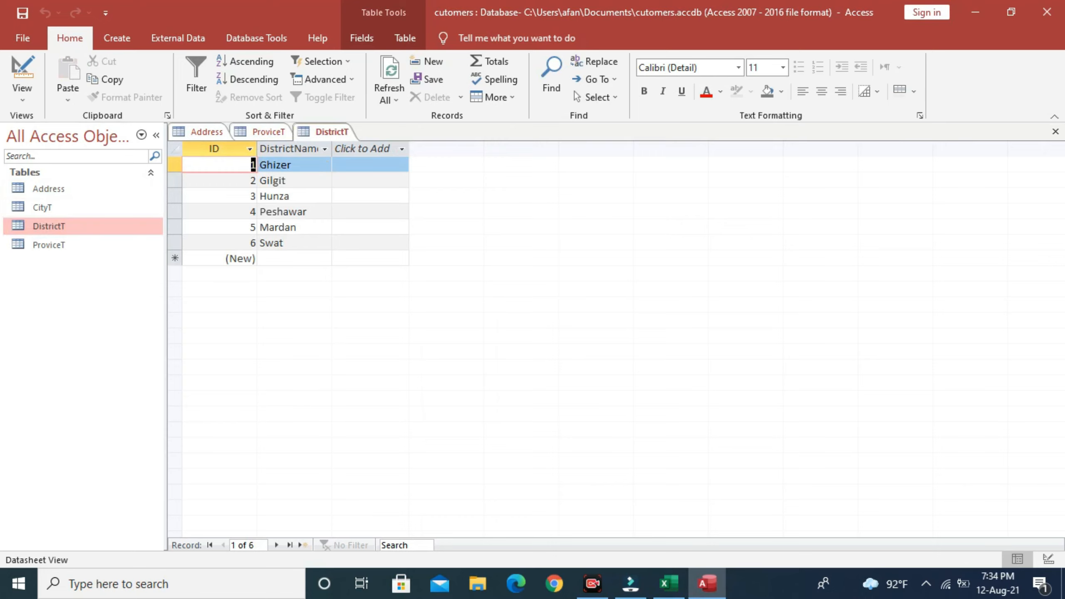
click(288, 149)
right_click(285, 149)
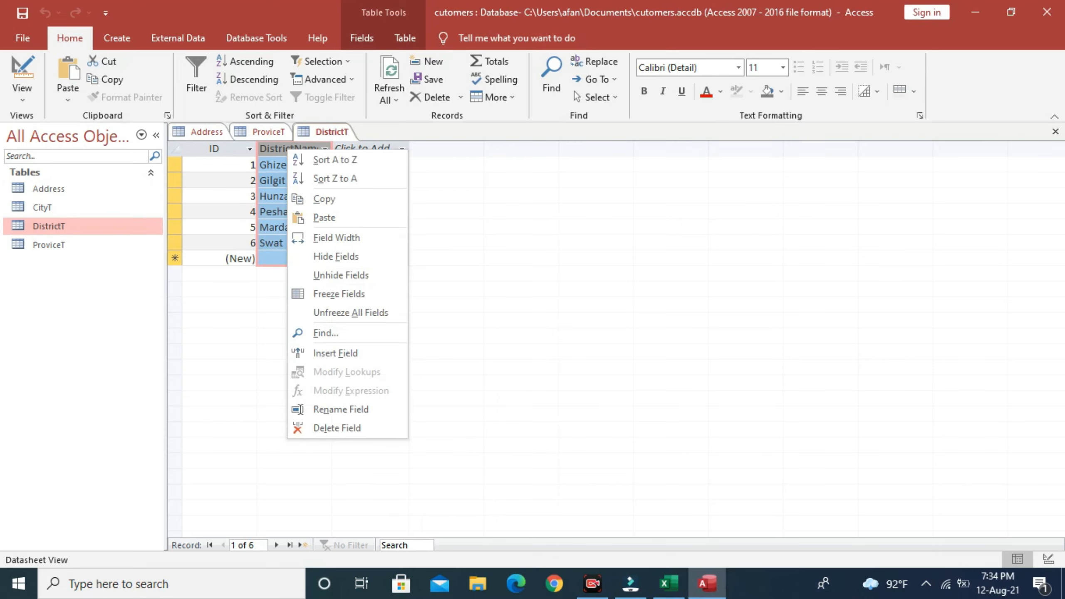
click(324, 199)
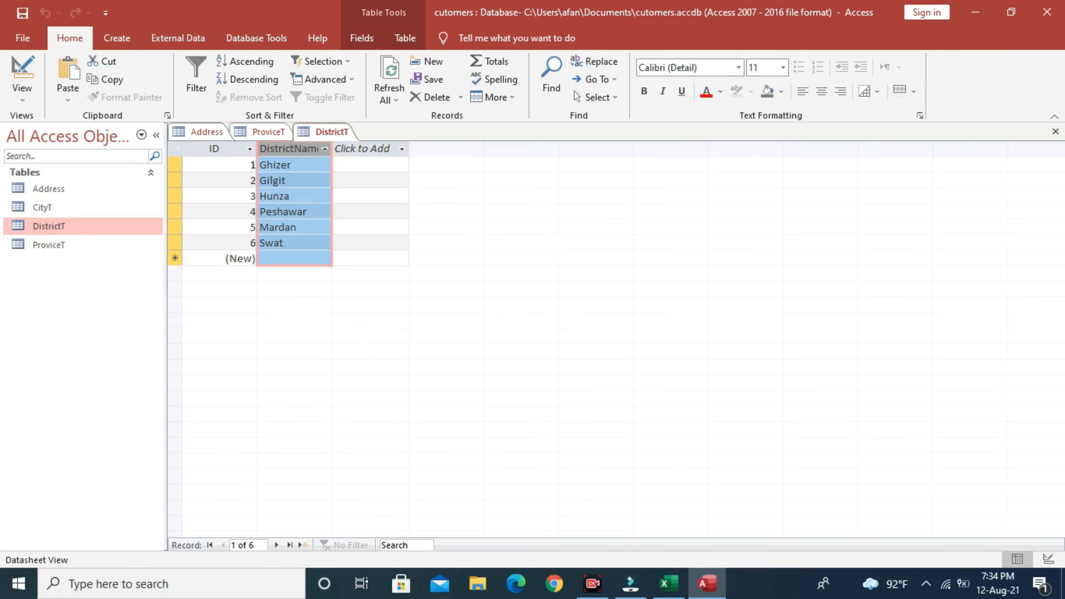
Paste the copied district names into the DistrictName column of the Address table and accept the new records.
click(206, 133)
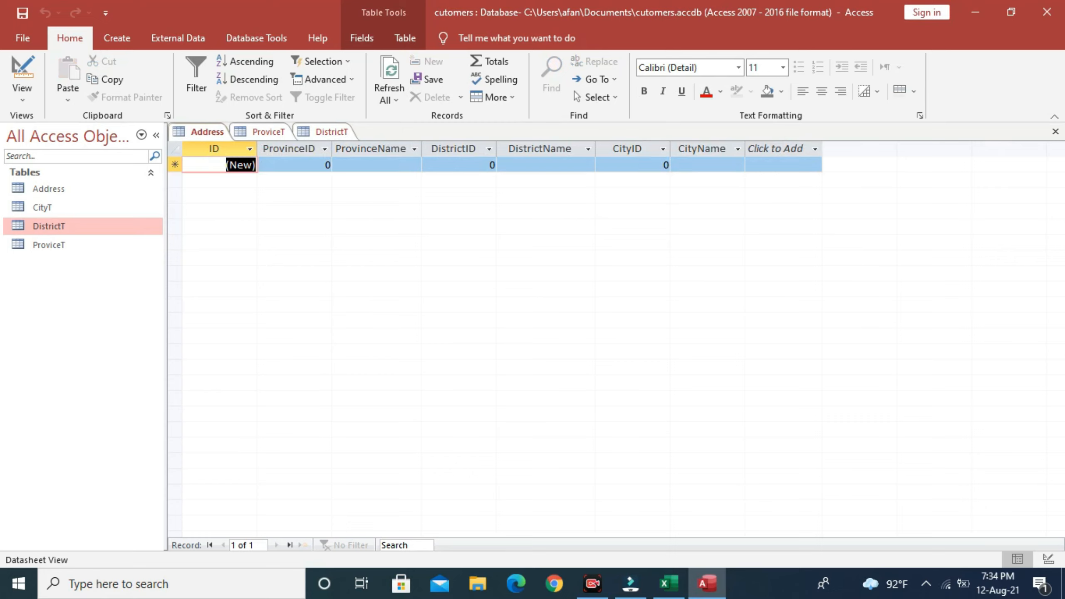
click(541, 149)
right_click(544, 150)
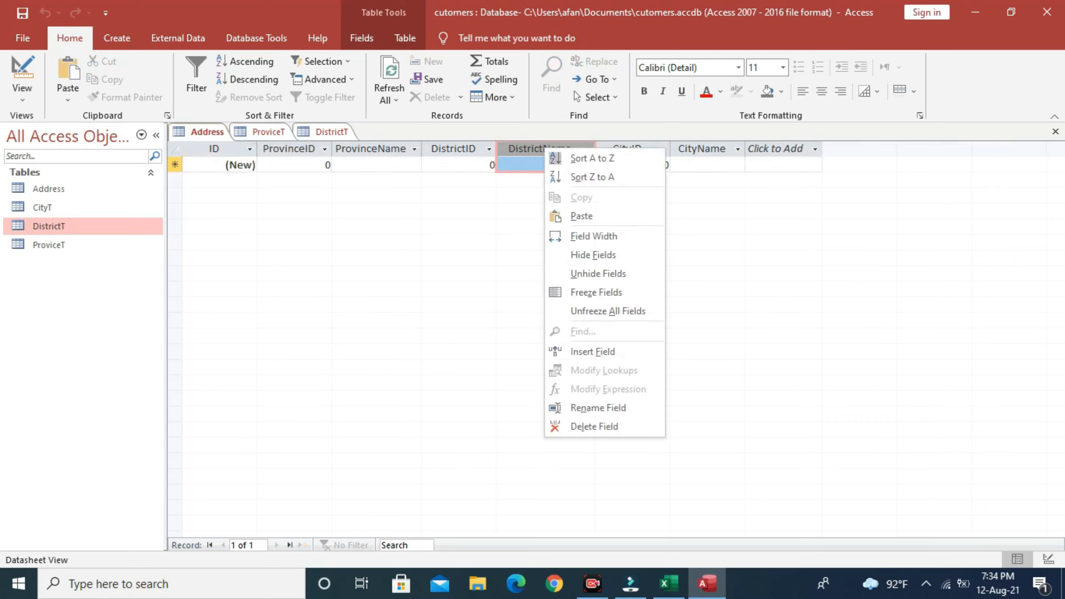
click(582, 216)
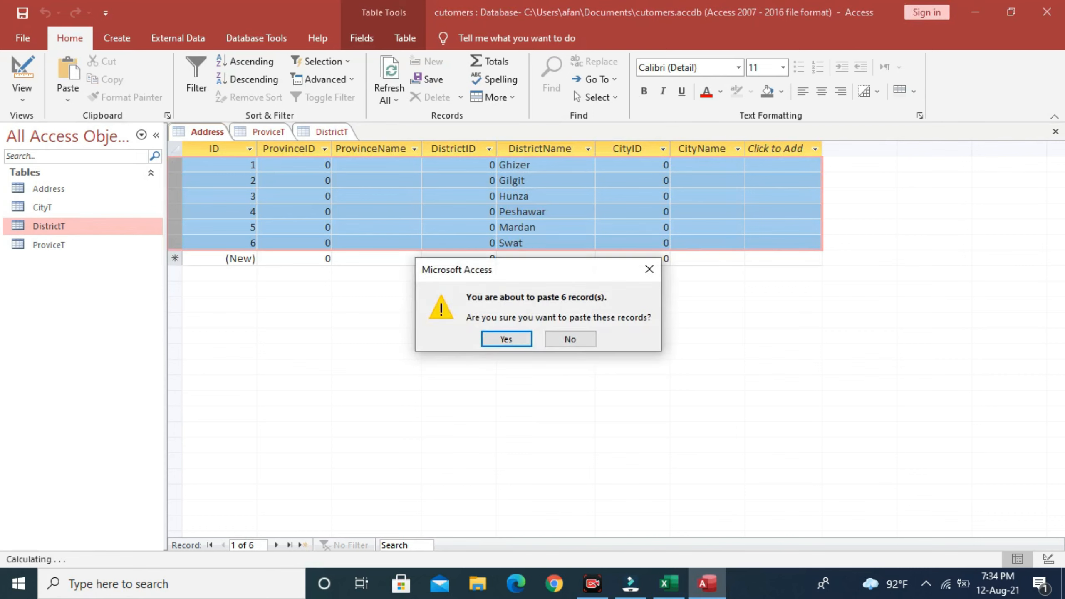
key(Return)
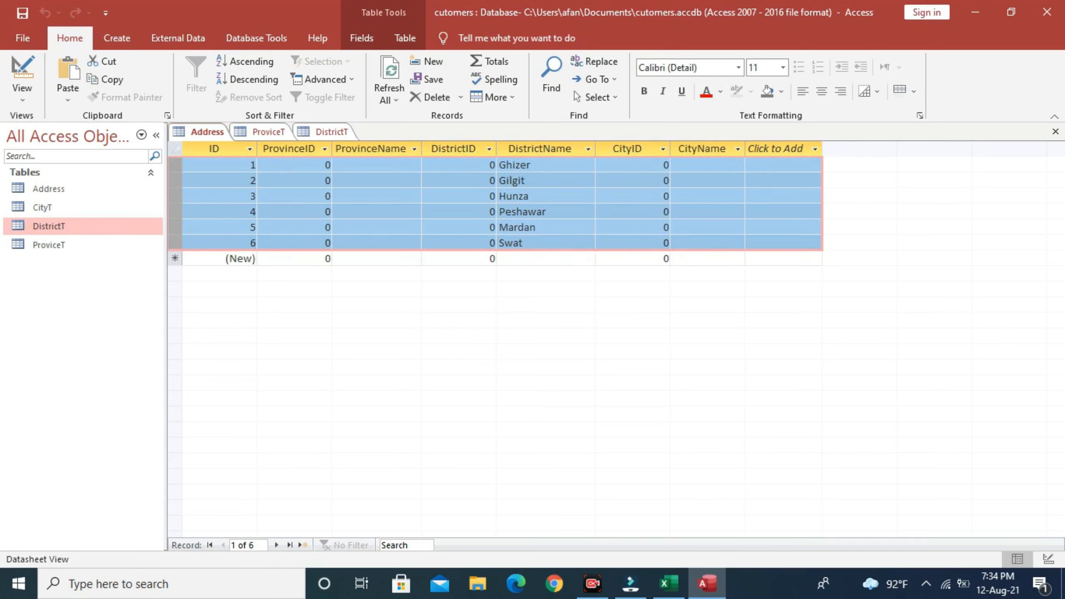
click(482, 165)
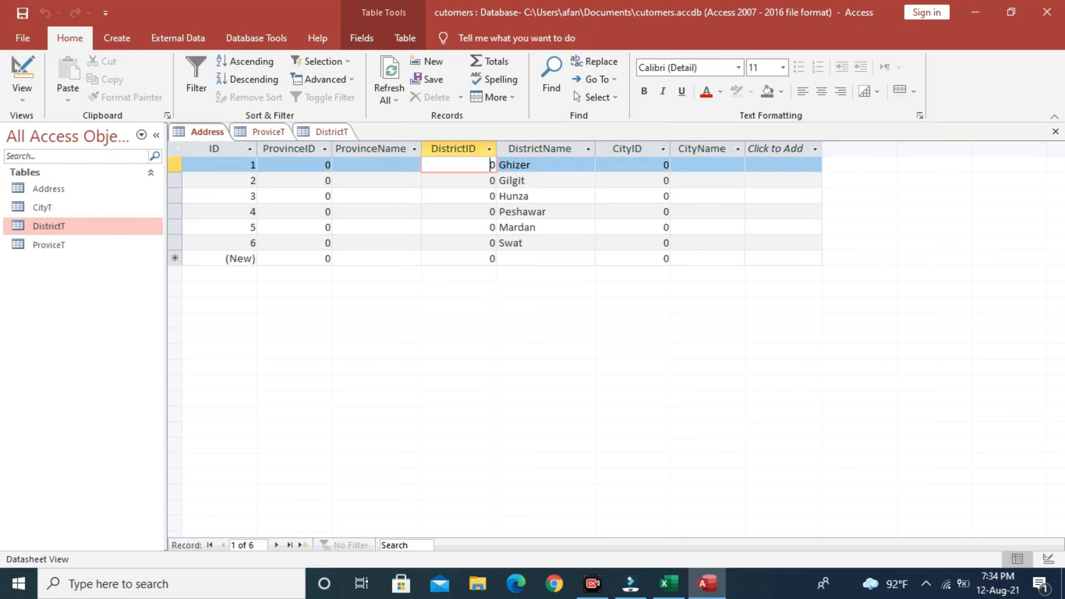
key(Tab)
text(1)
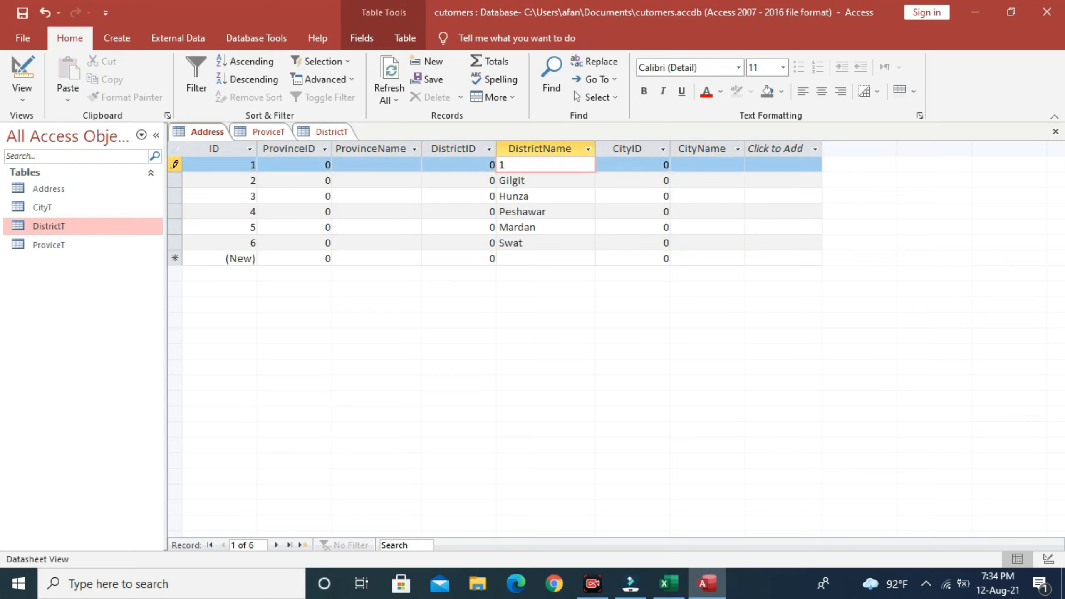
key(Escape)
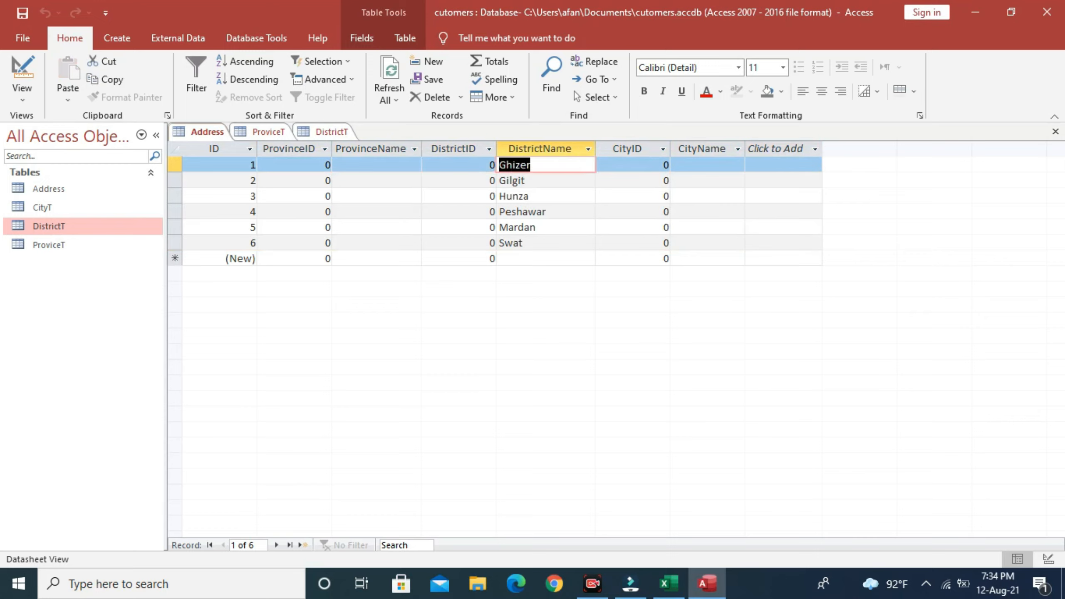
Number the DistrictID values of the six Address records from 1 for Ghizer through 6 for Swat.
key(shift+Tab)
key(Delete)
text(1)
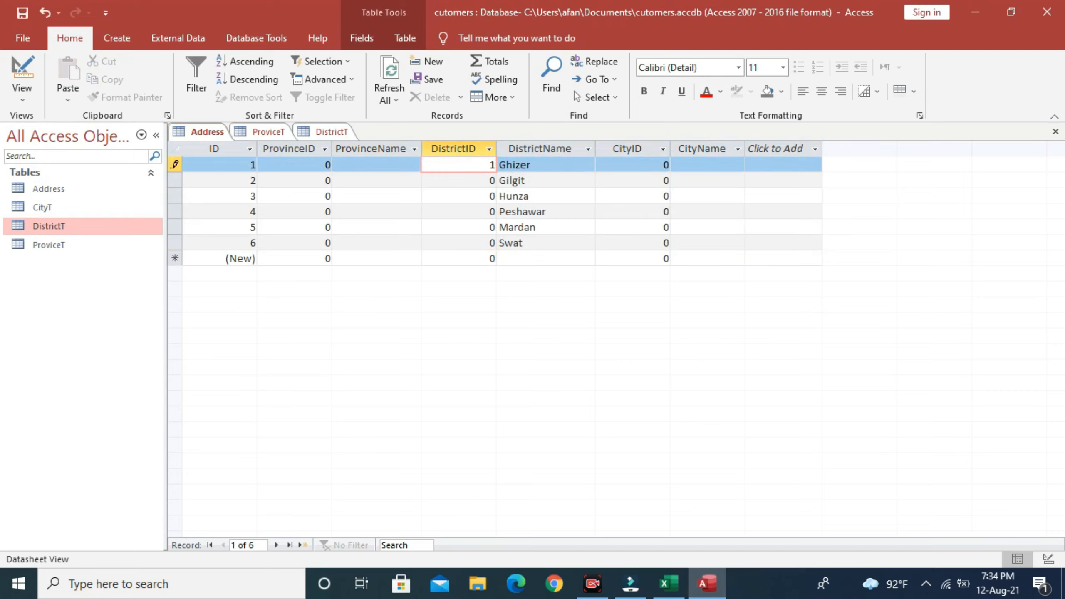
key(Down)
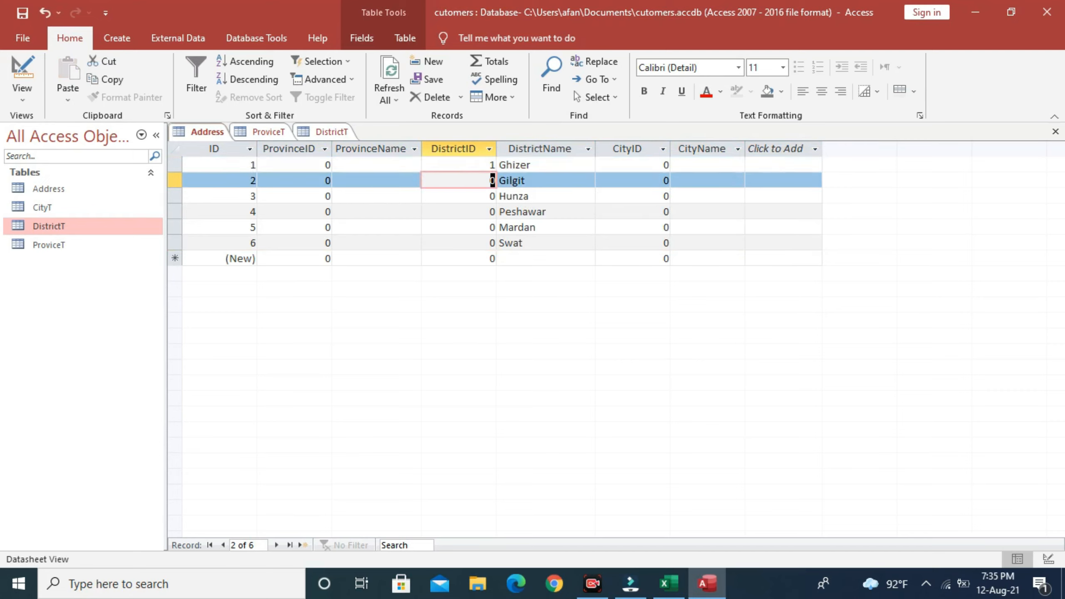
text(2)
key(Down)
text(3)
key(Down)
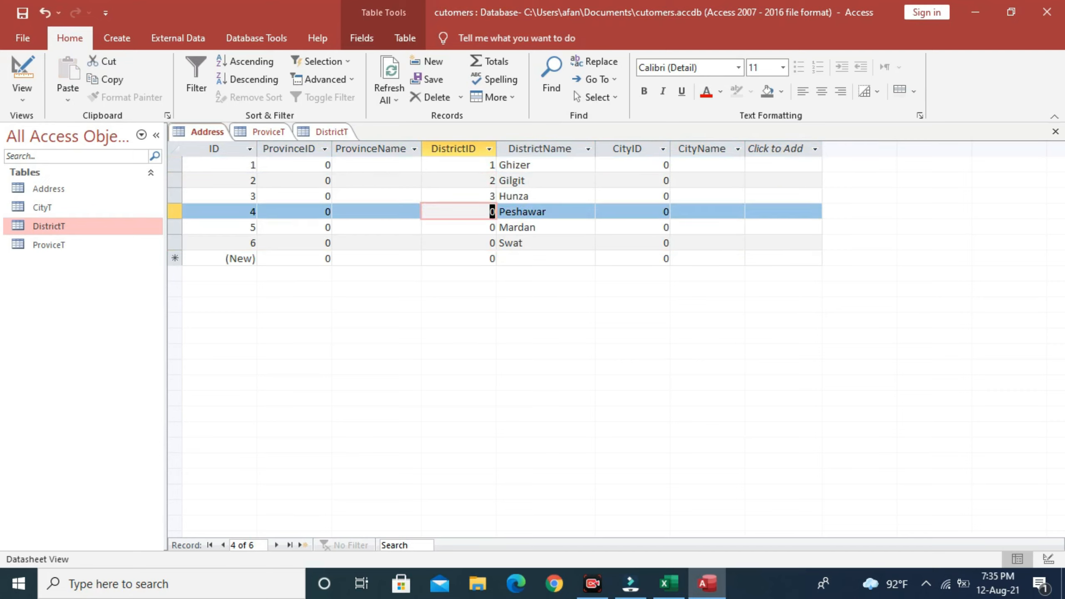
text(4)
key(Down)
text(5)
key(Down)
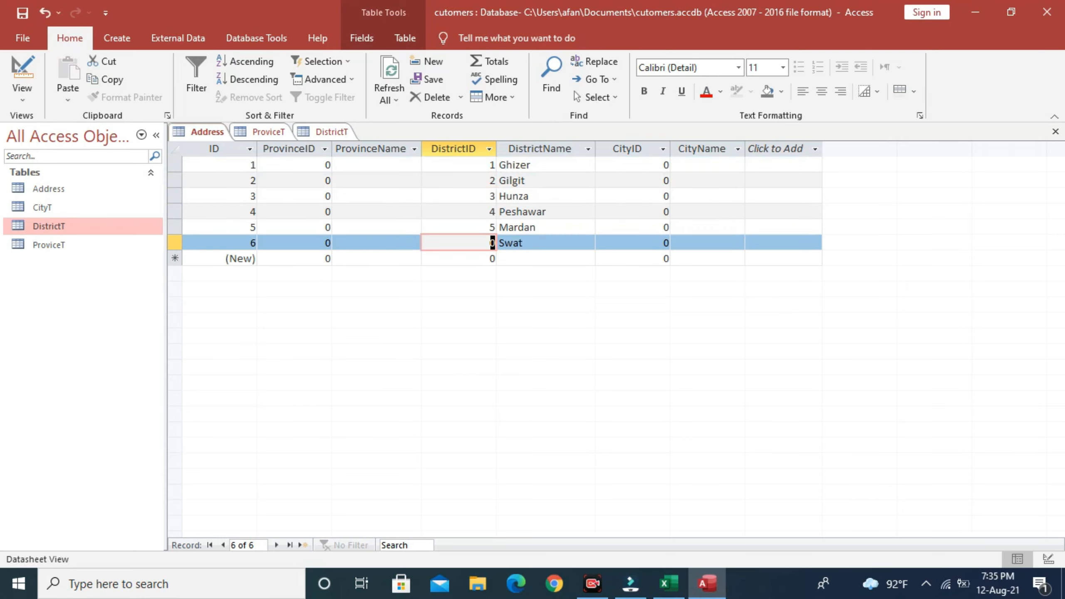
text(6)
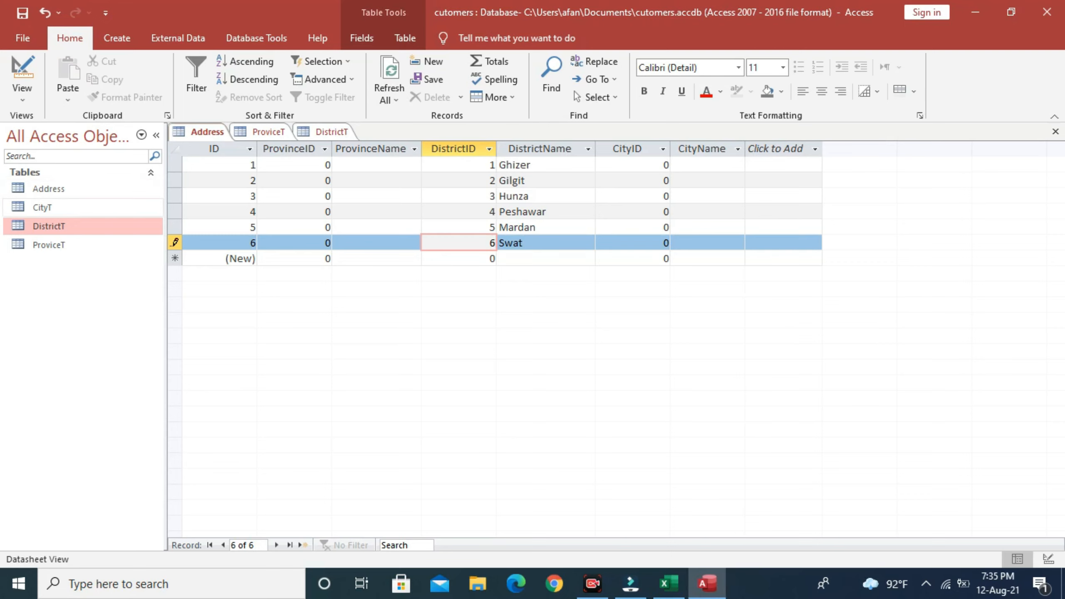
Open the CityT table and copy its entire CityName column.
click(42, 208)
key(Return)
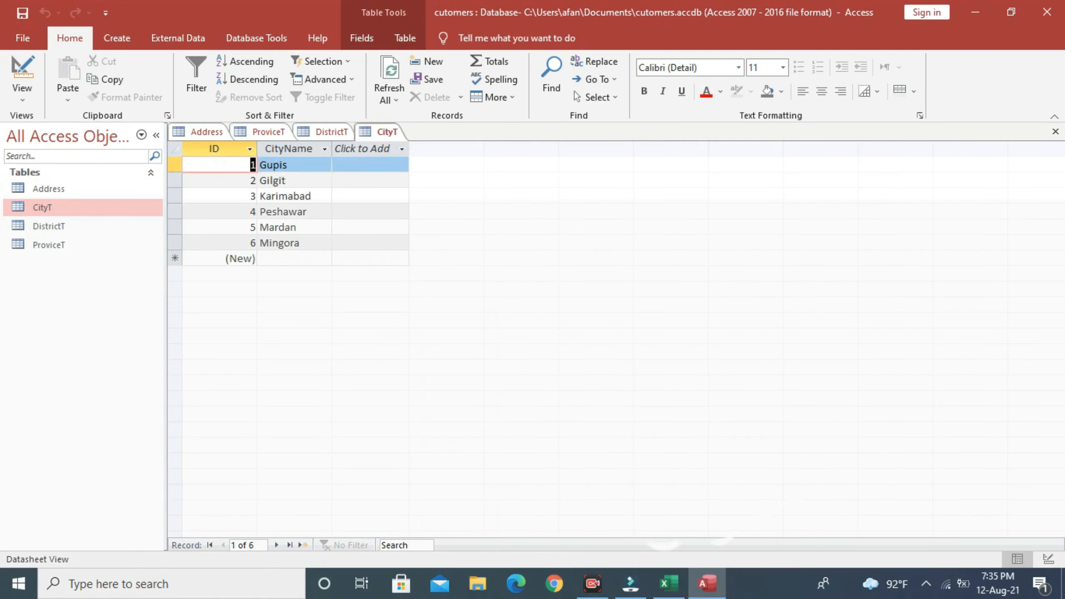
click(274, 149)
right_click(274, 149)
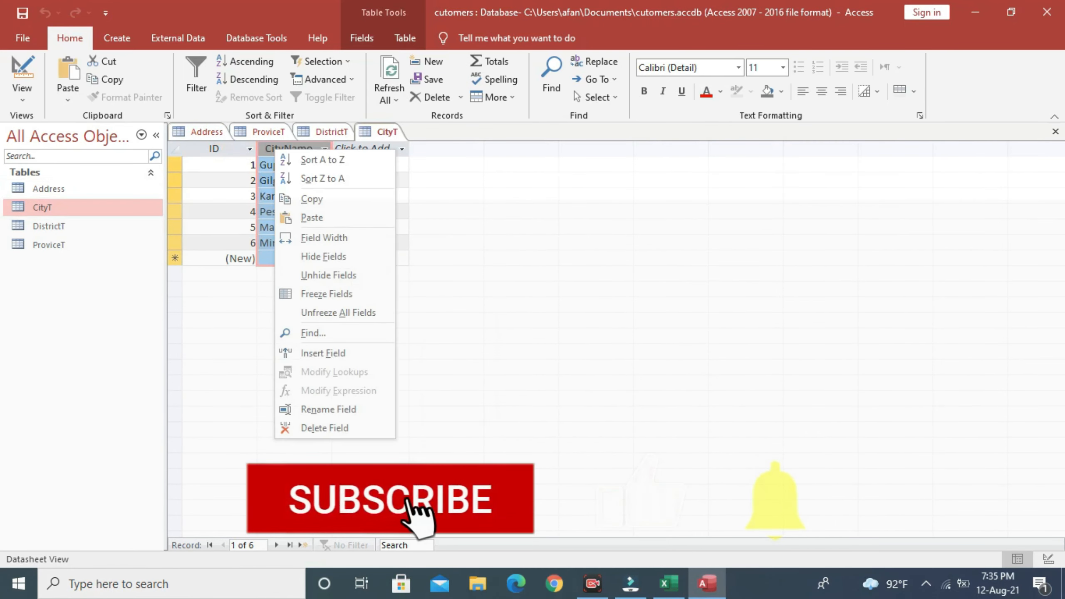
click(312, 199)
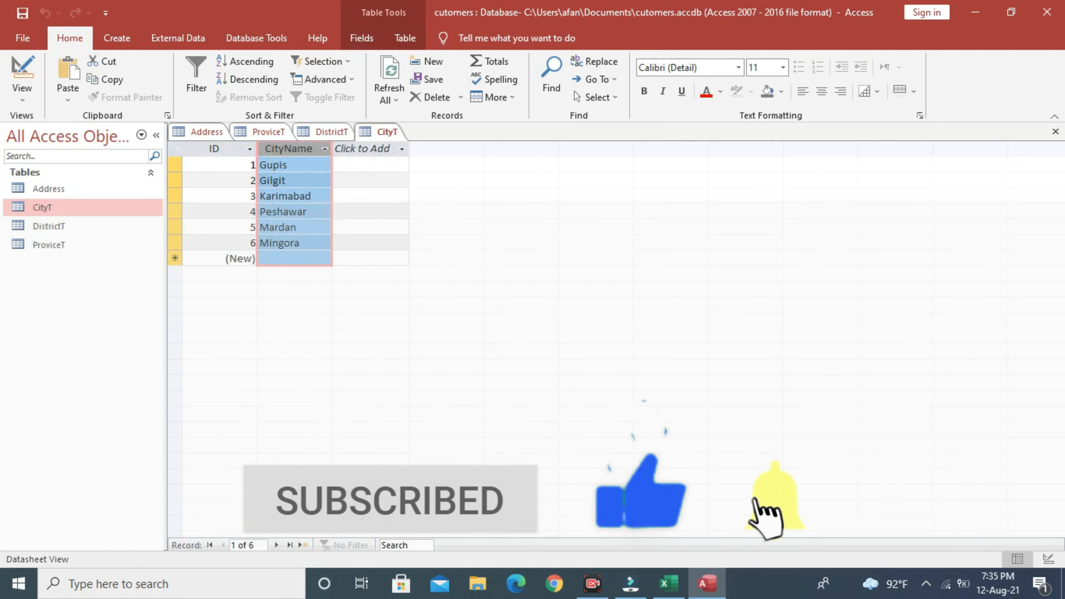
Paste the copied city names into the CityName column of the Address table and accept the paste.
click(207, 133)
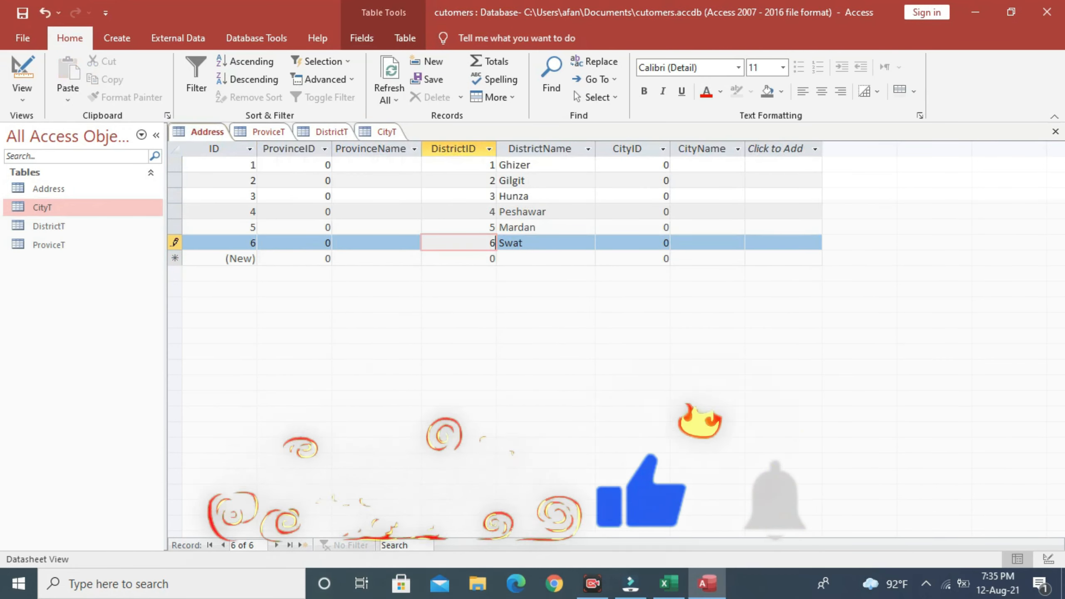
click(627, 149)
click(702, 149)
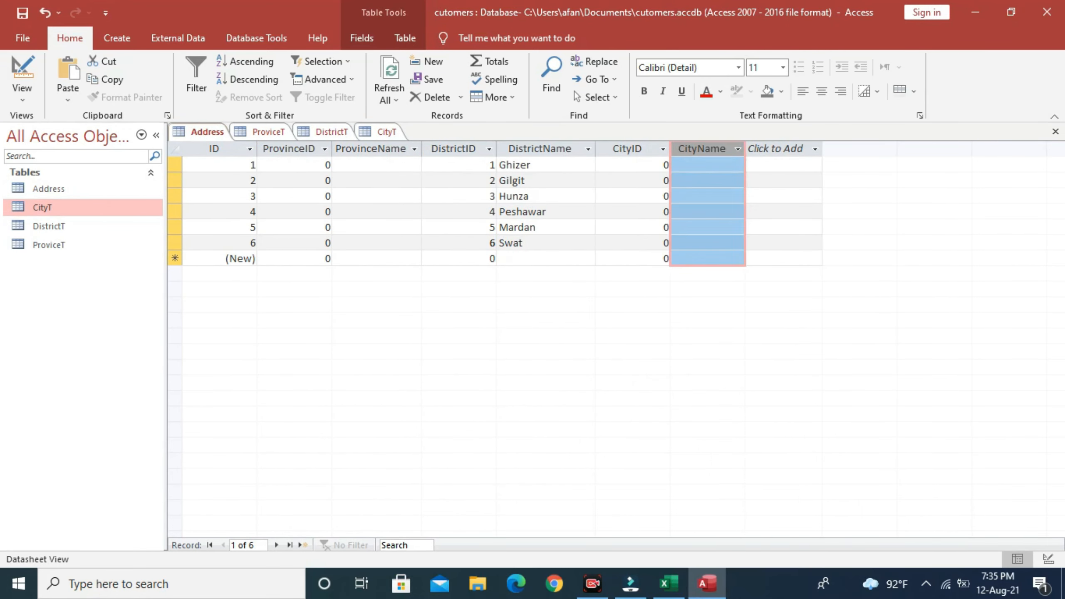
right_click(704, 149)
click(741, 215)
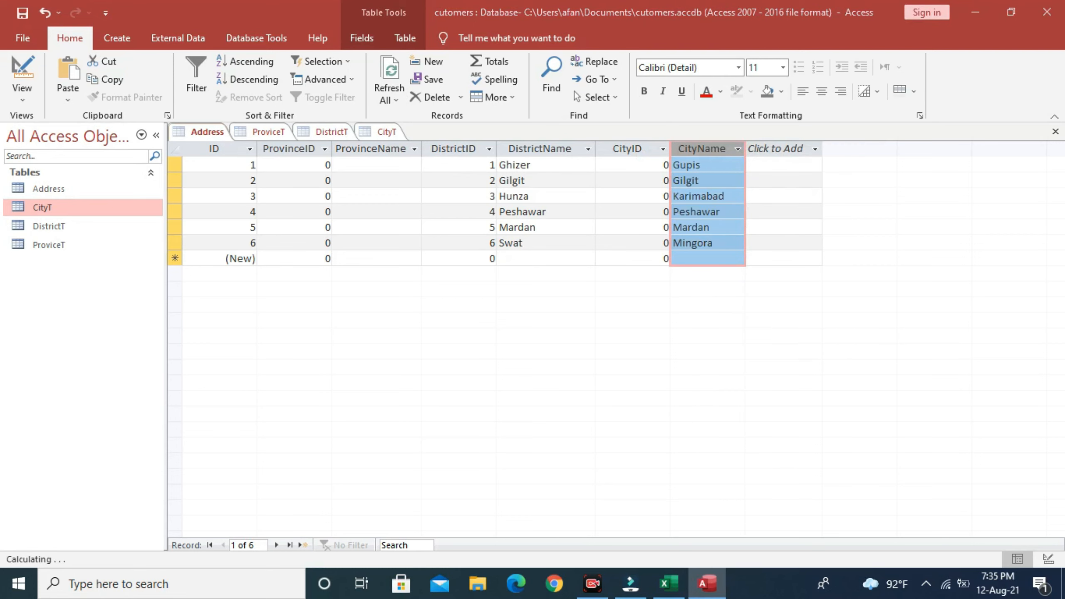
click(507, 339)
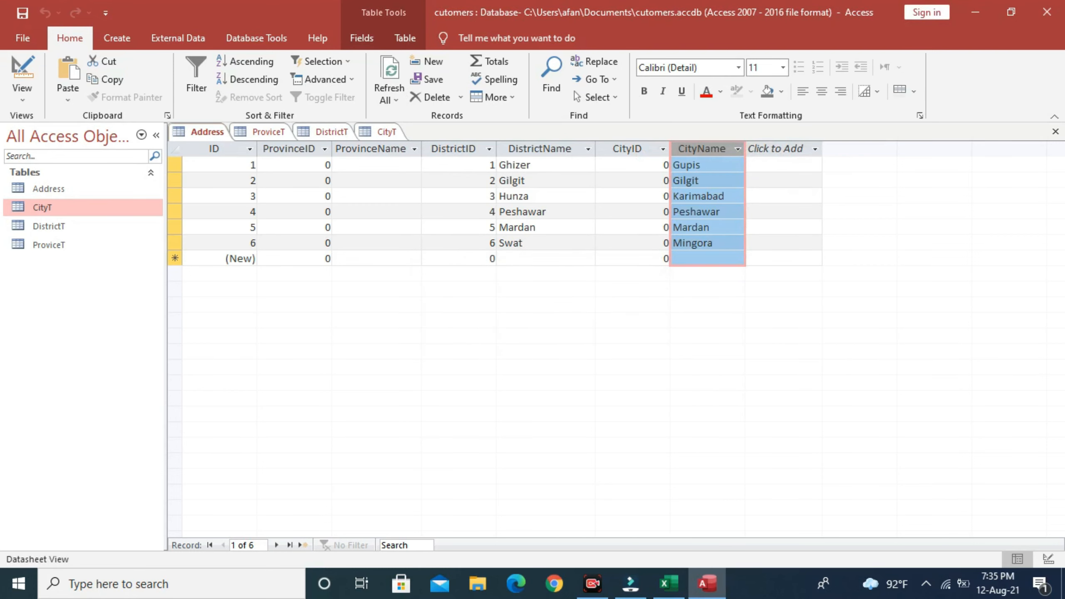
Copy the DistrictID column's values into the CityID column of the Address table and accept the paste.
click(470, 149)
right_click(474, 150)
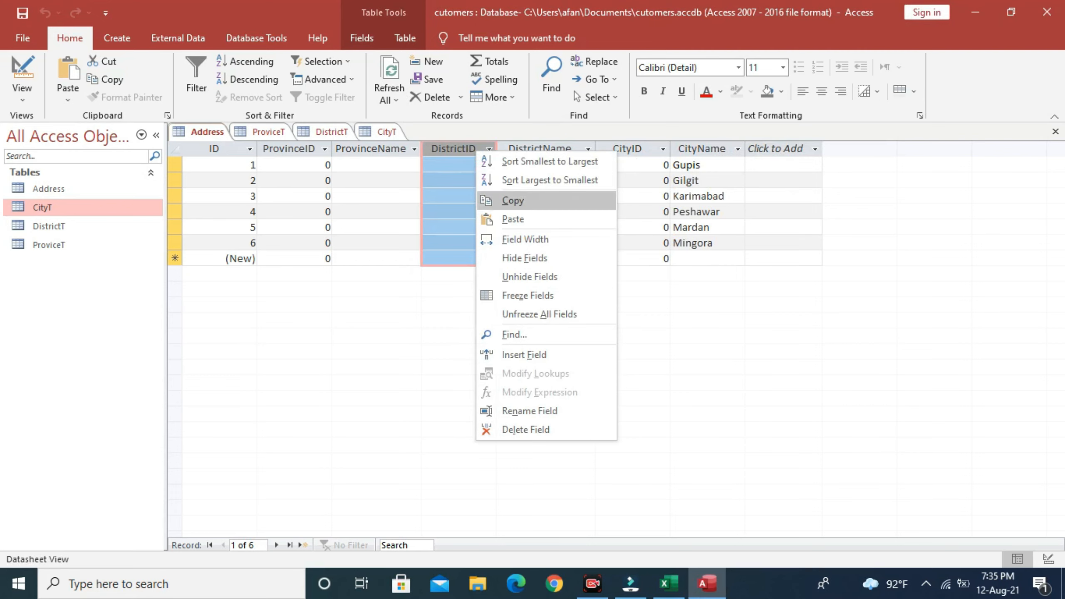
click(507, 201)
click(627, 148)
right_click(629, 150)
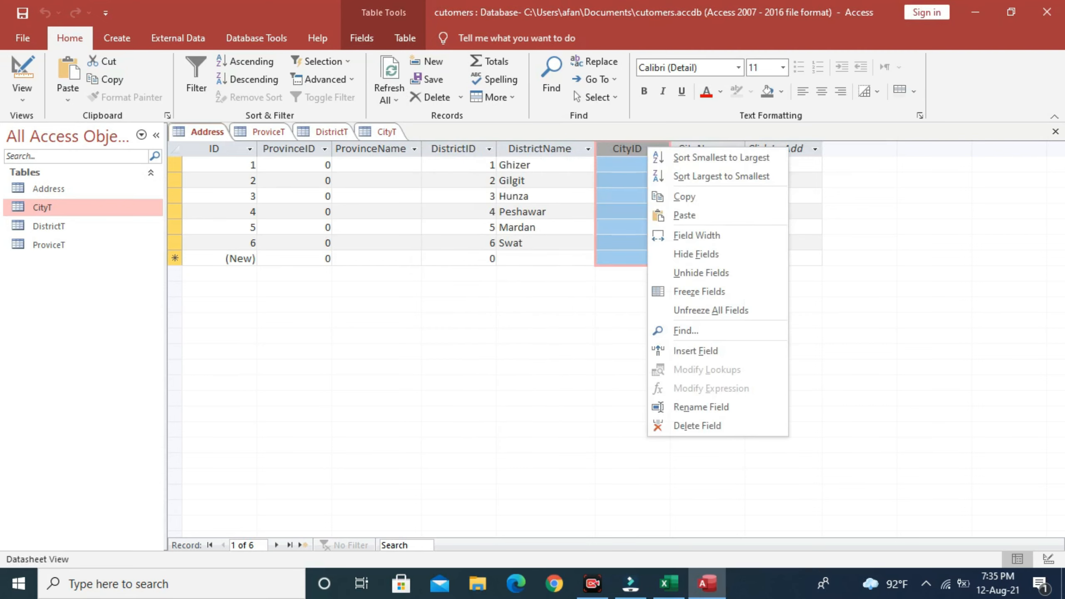
click(642, 214)
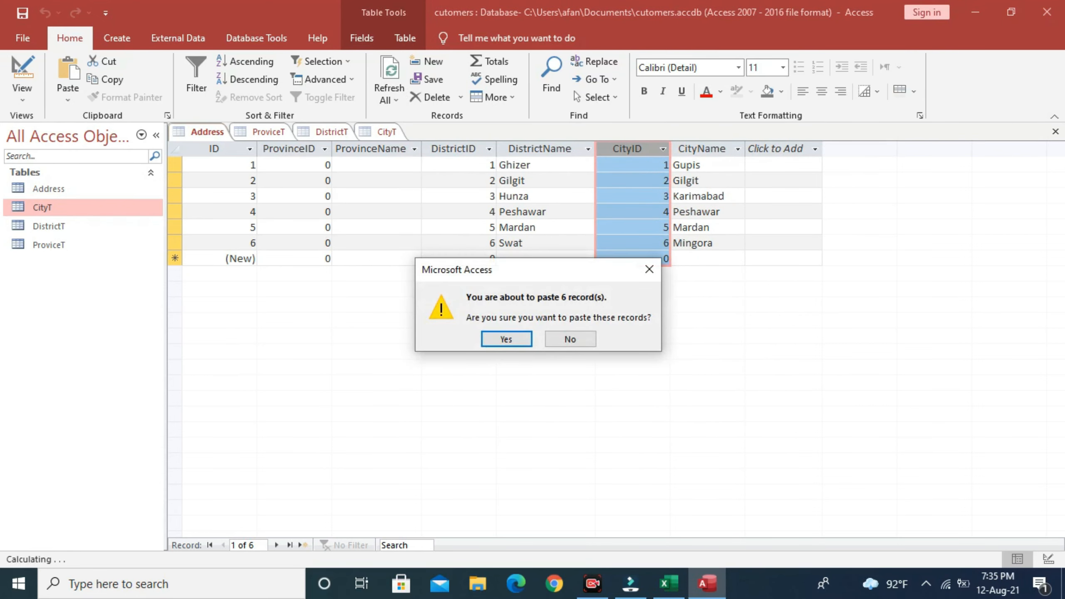
key(Return)
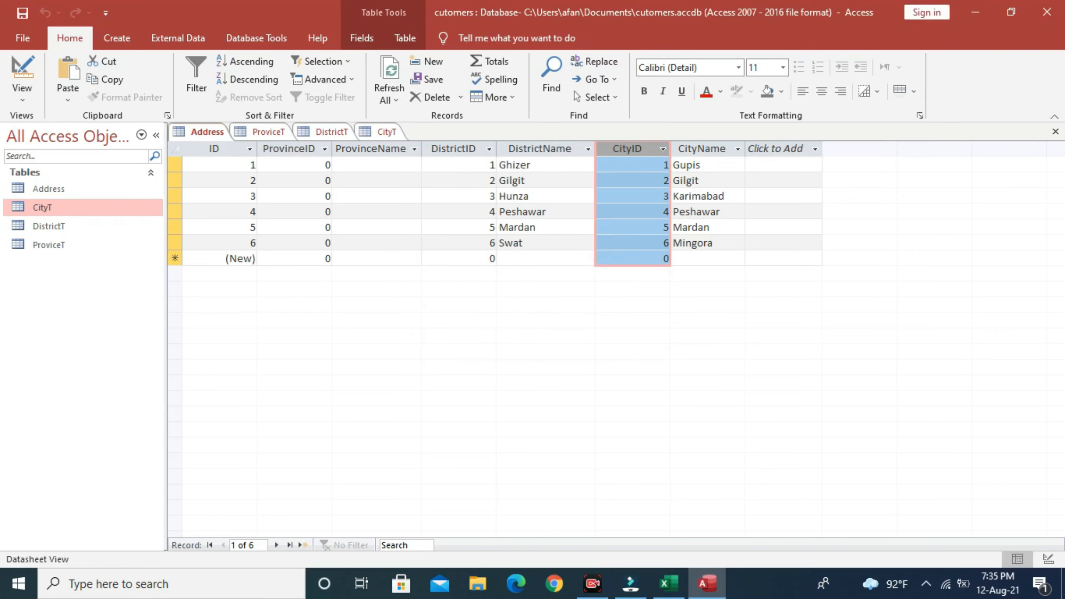
Paste the same copied ID values into the ProvinceID column of the Address table and accept the paste.
click(311, 148)
right_click(310, 148)
click(348, 216)
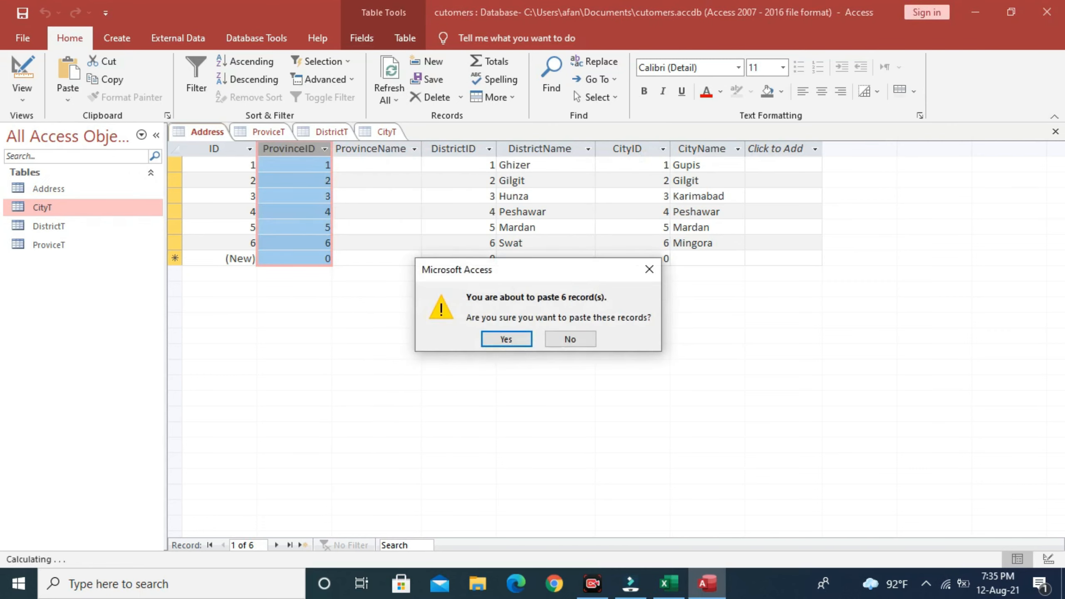
key(Return)
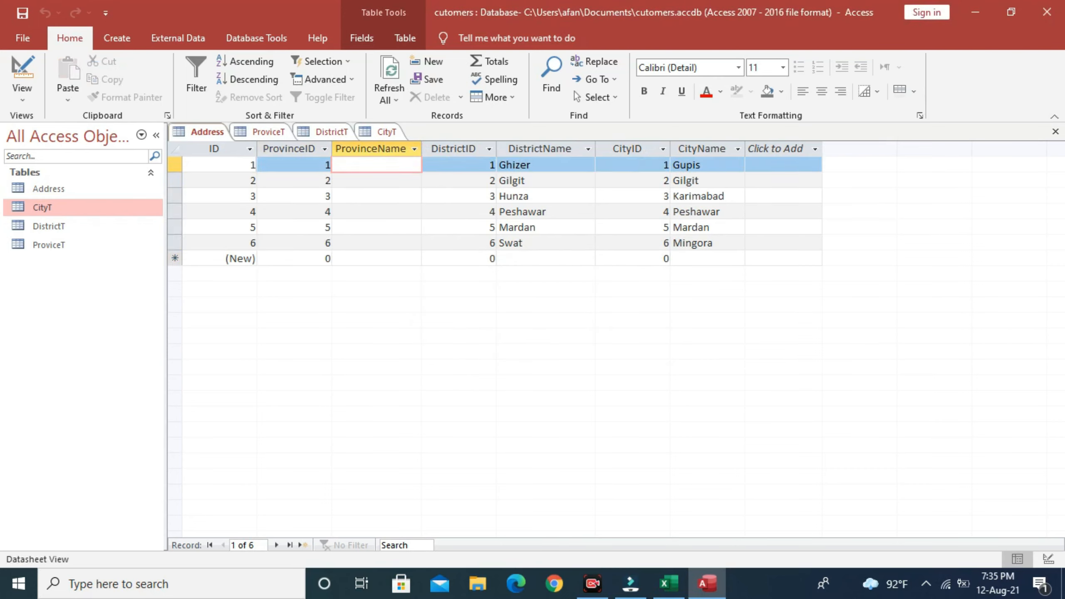
Enter GB as the ProvinceName for the Ghizer, Gilgit and Hunza records of the Address table.
text(GB)
key(Down)
key(Up)
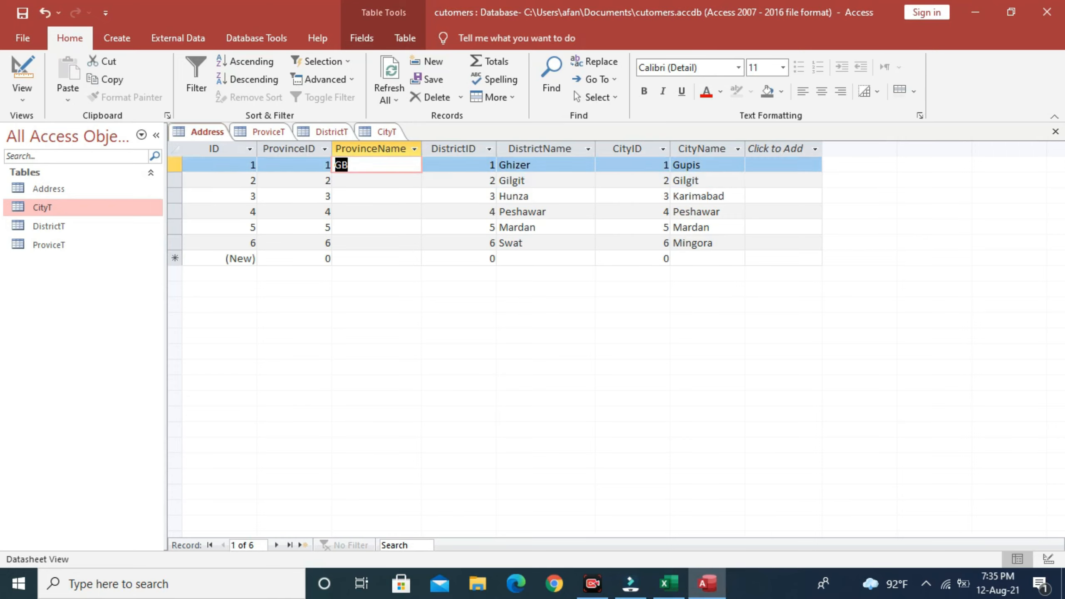
key(Down)
text(G)
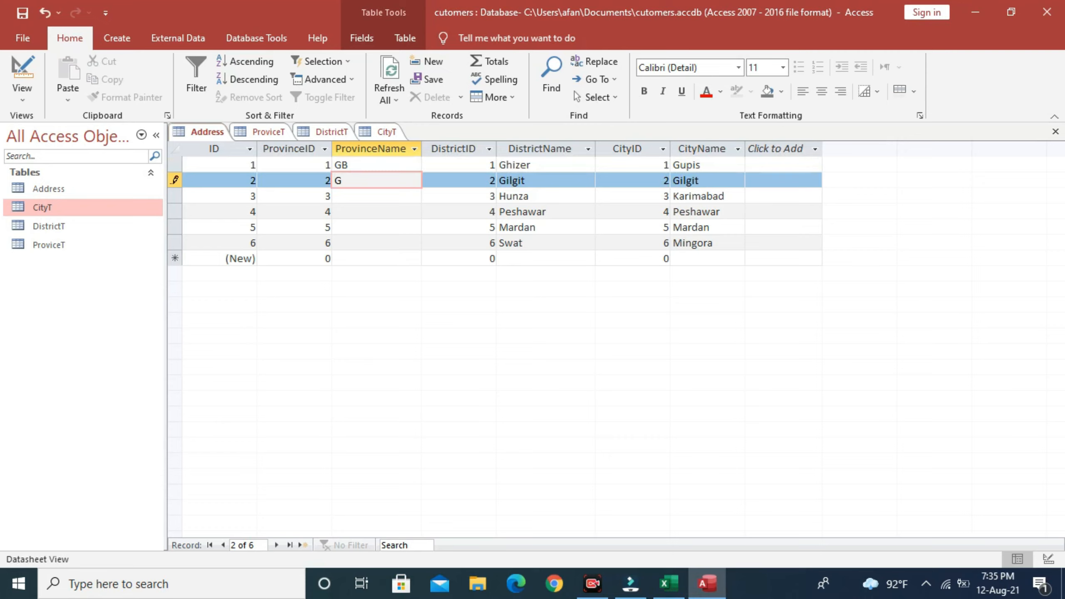
text(B)
key(Tab)
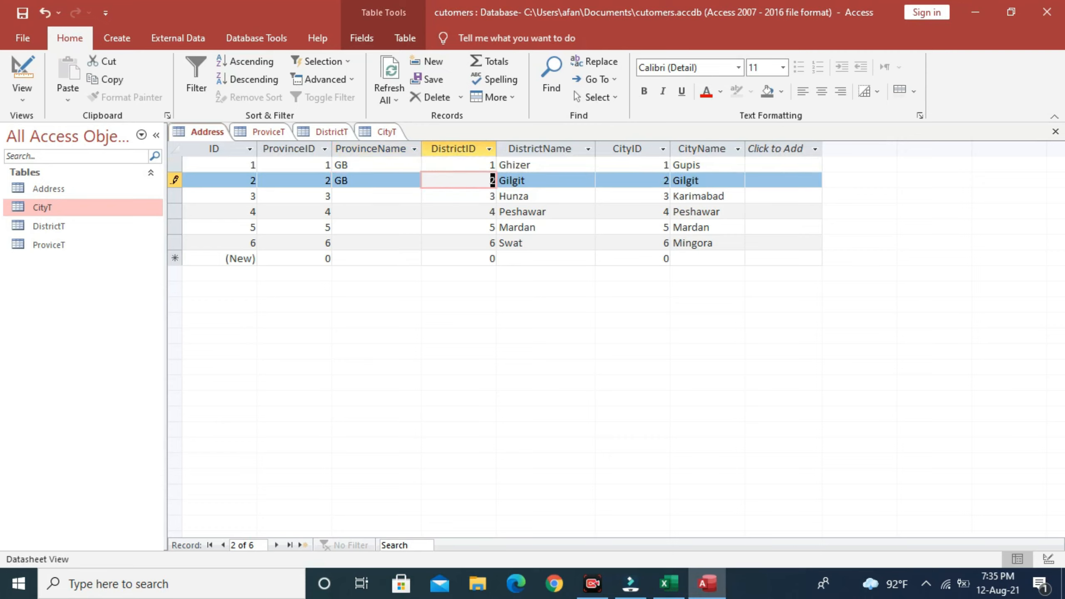
click(376, 196)
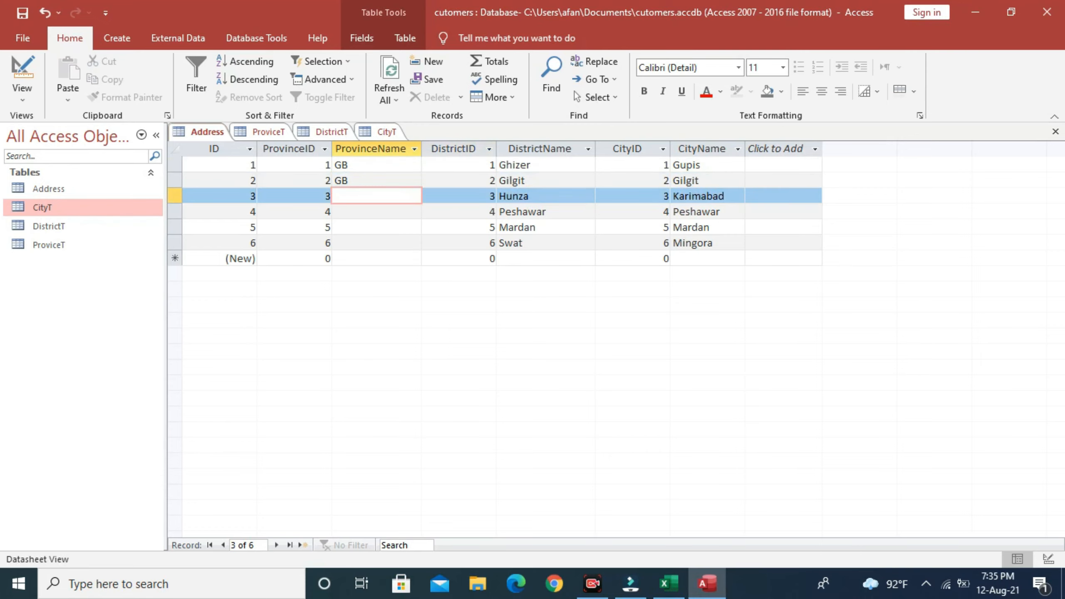
text(GB)
Enter KPK as the ProvinceName for the Peshawar, Mardan and Swat records of the Address table.
click(376, 212)
text(KP)
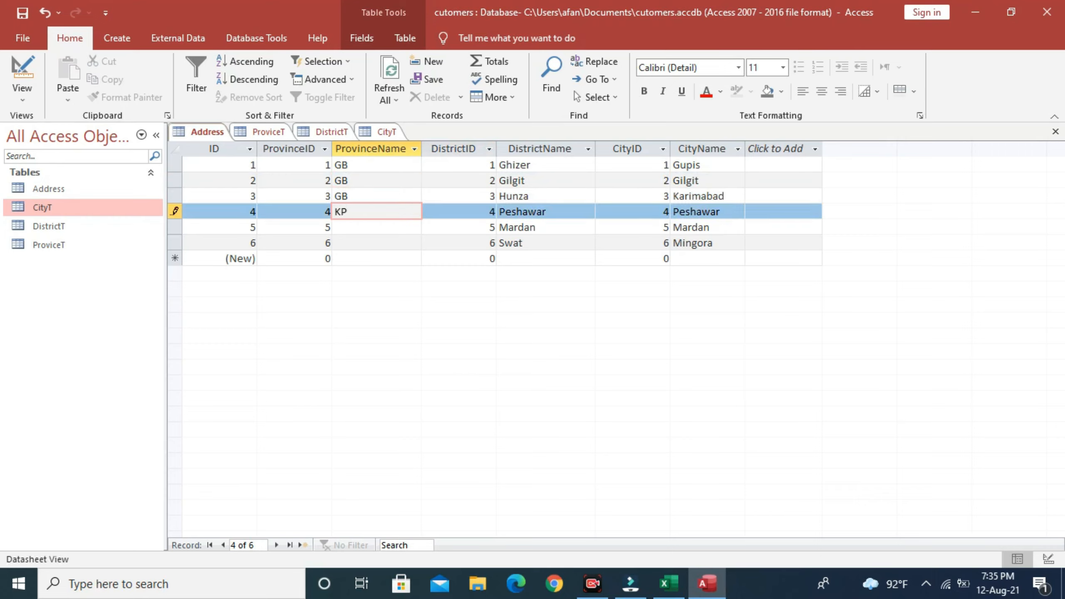
text(K)
click(376, 227)
text(KPK)
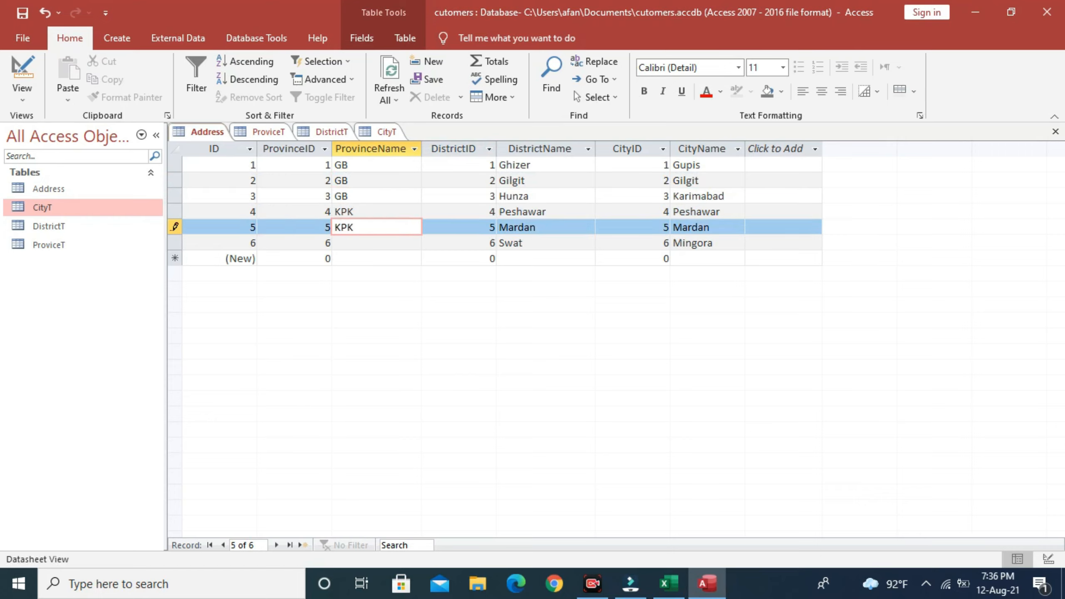
click(376, 243)
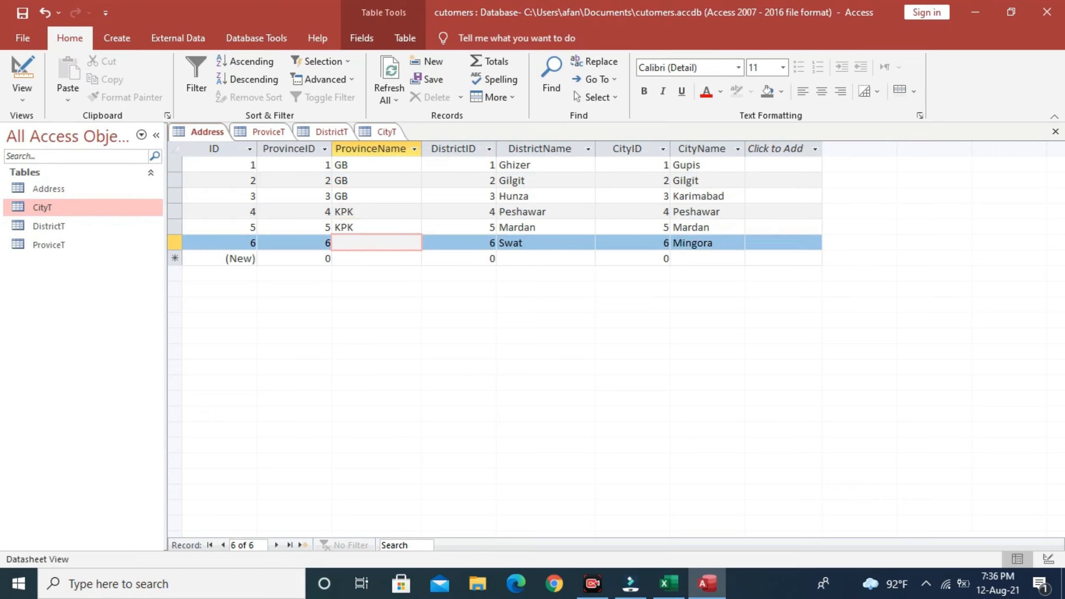
text(KPK)
click(214, 149)
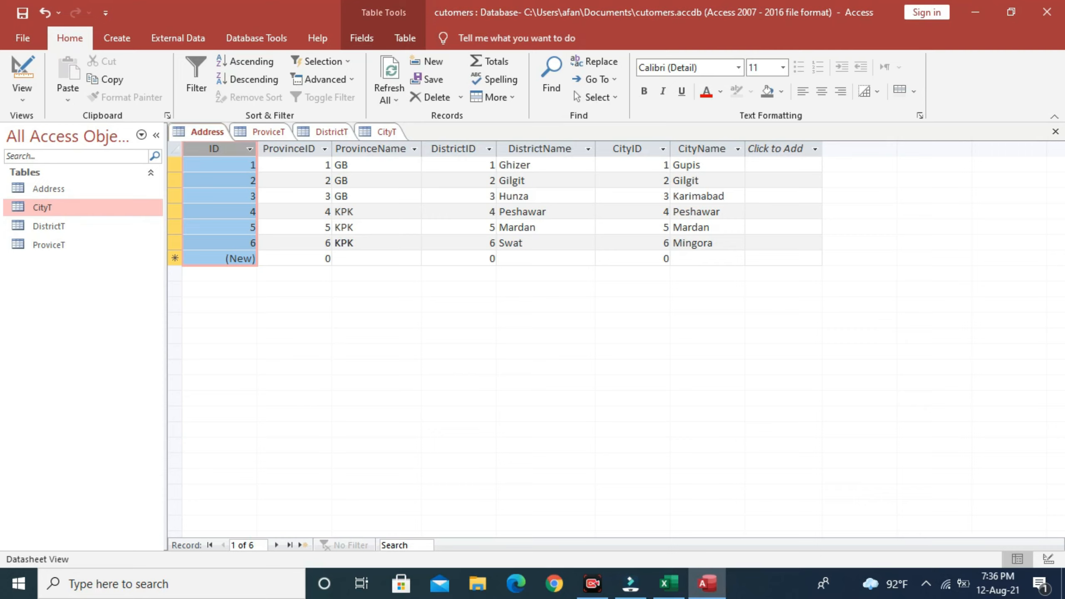
click(326, 180)
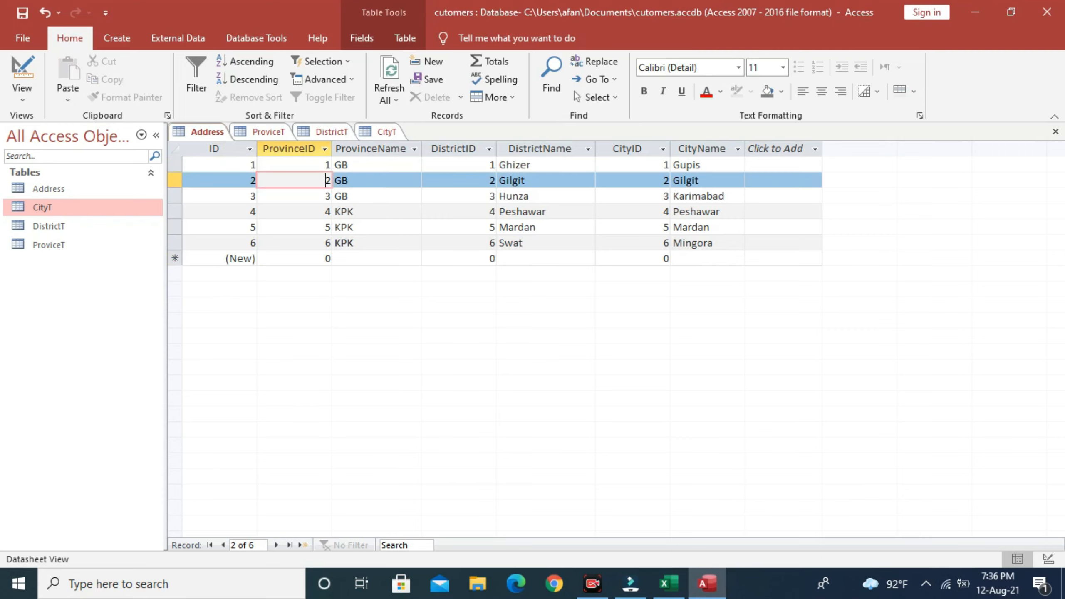
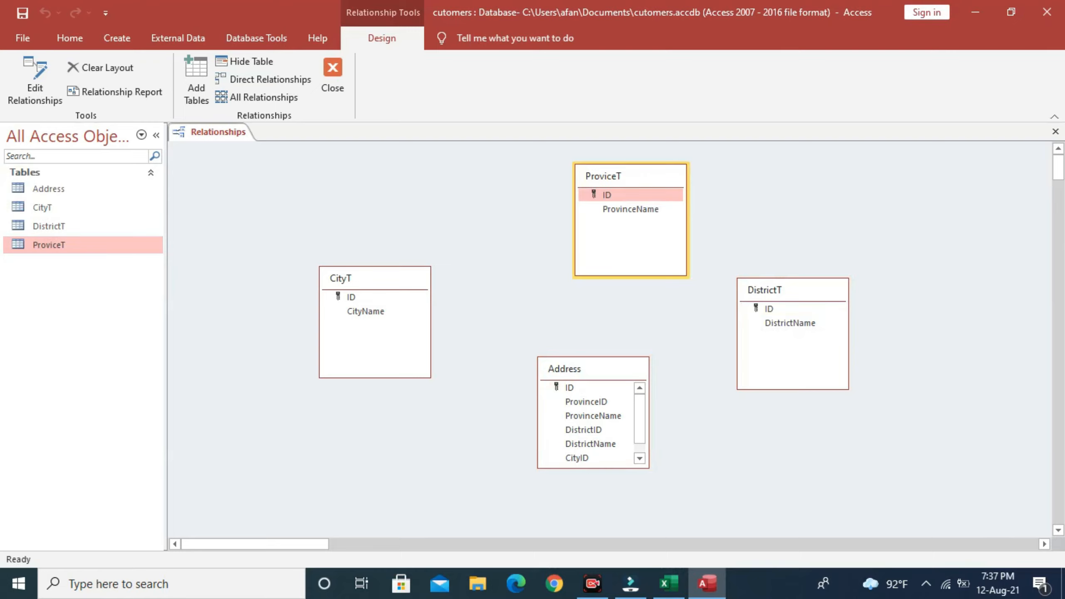
Enlarge the Address box in the relationships layout to show all its fields and create a relationship from CityT's ID to Address's CityID.
drag(593, 357, 593, 289)
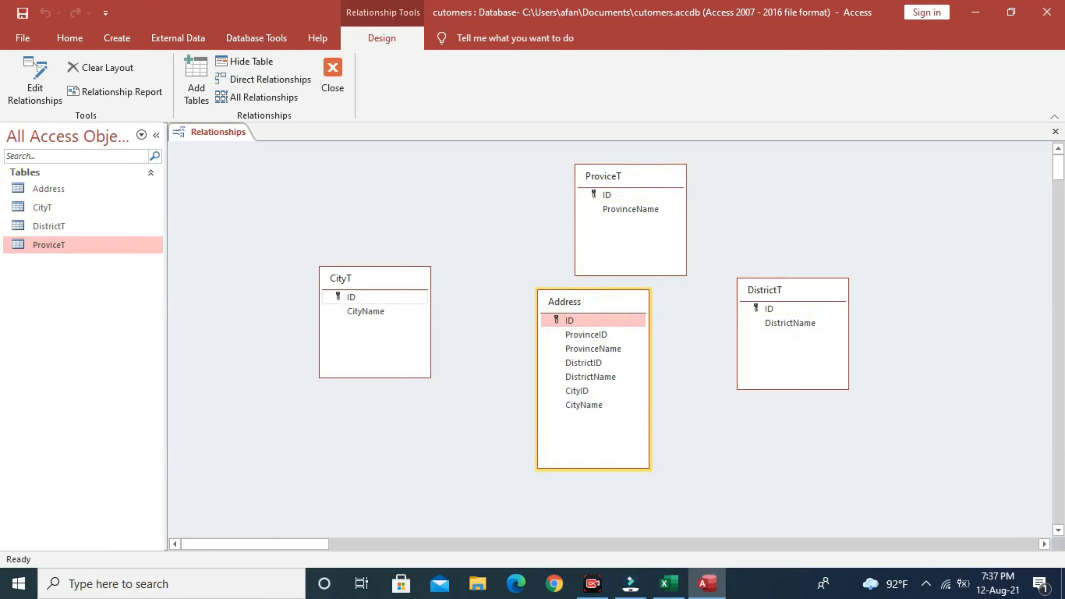
click(351, 298)
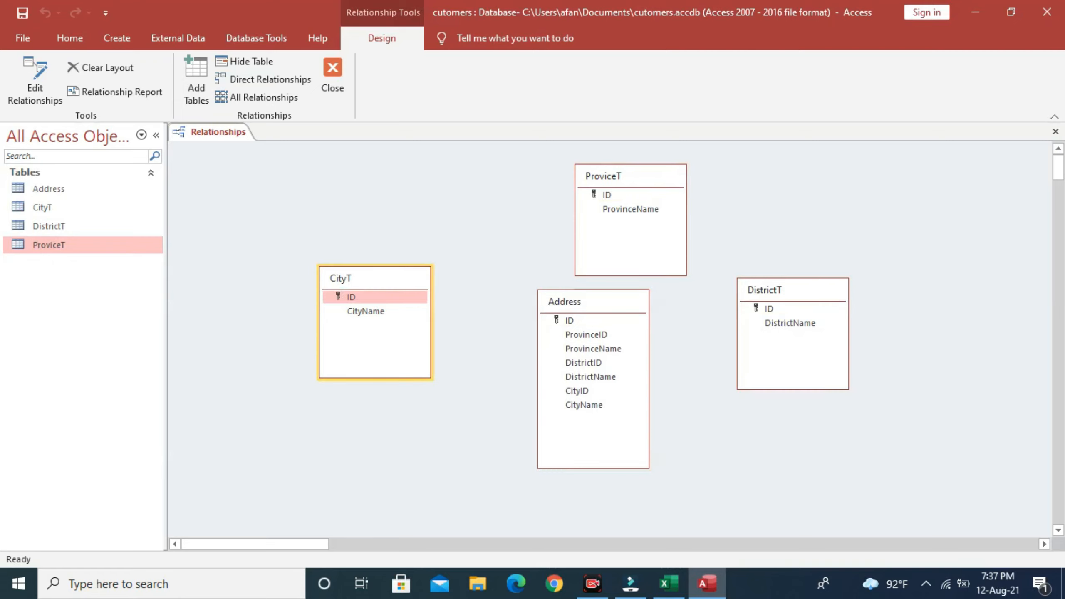
drag(352, 297, 577, 390)
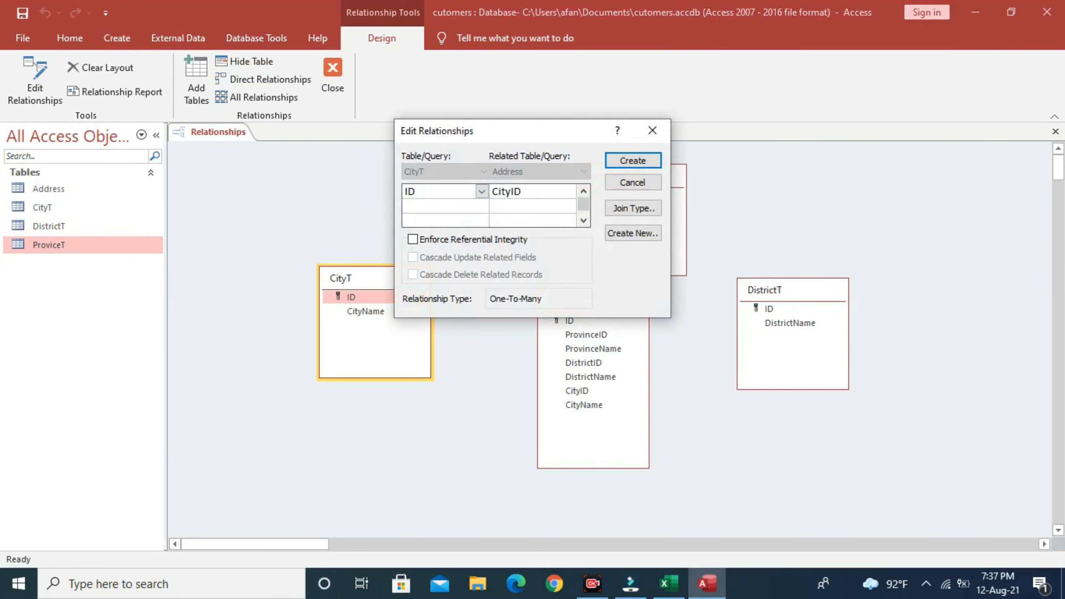
click(633, 160)
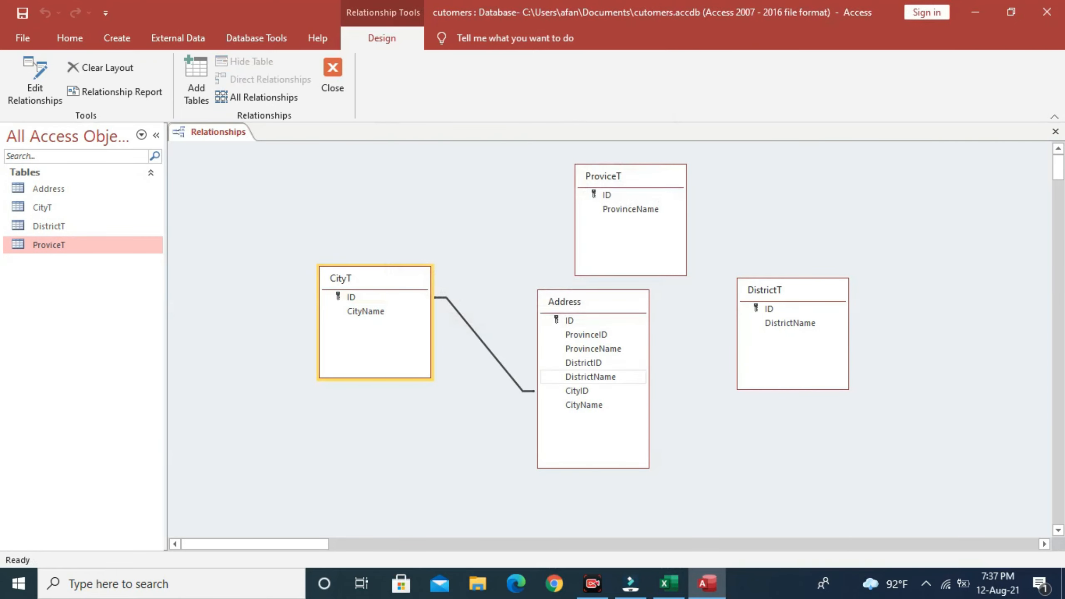
Create relationships from DistrictT's ID to Address's DistrictID and from ProviceT's ID to Address's ProvinceID.
click(769, 309)
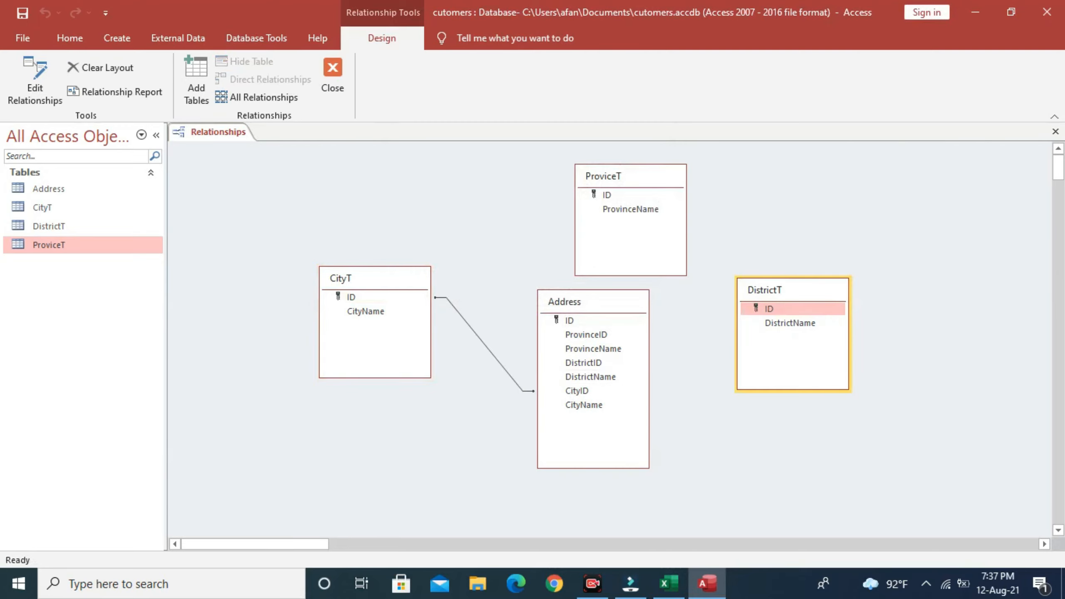
drag(769, 309, 584, 362)
click(635, 160)
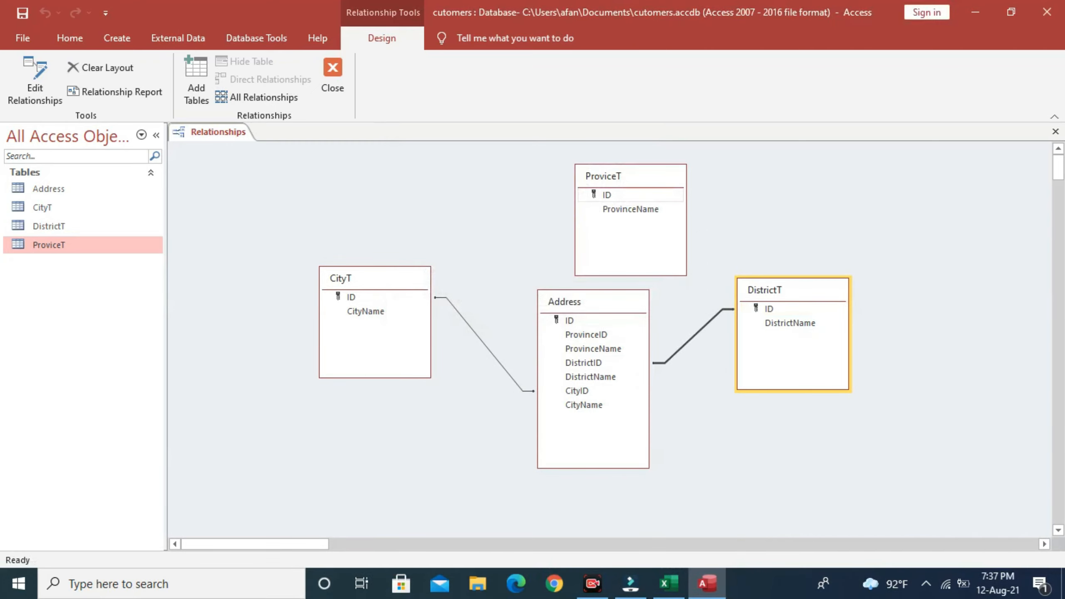
drag(607, 195, 586, 335)
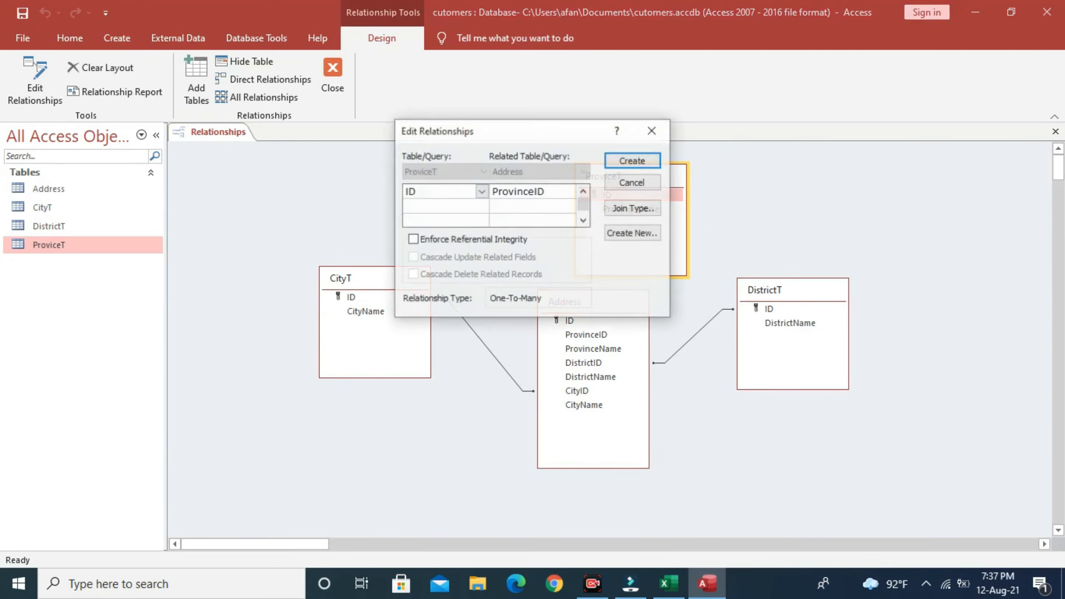
click(632, 161)
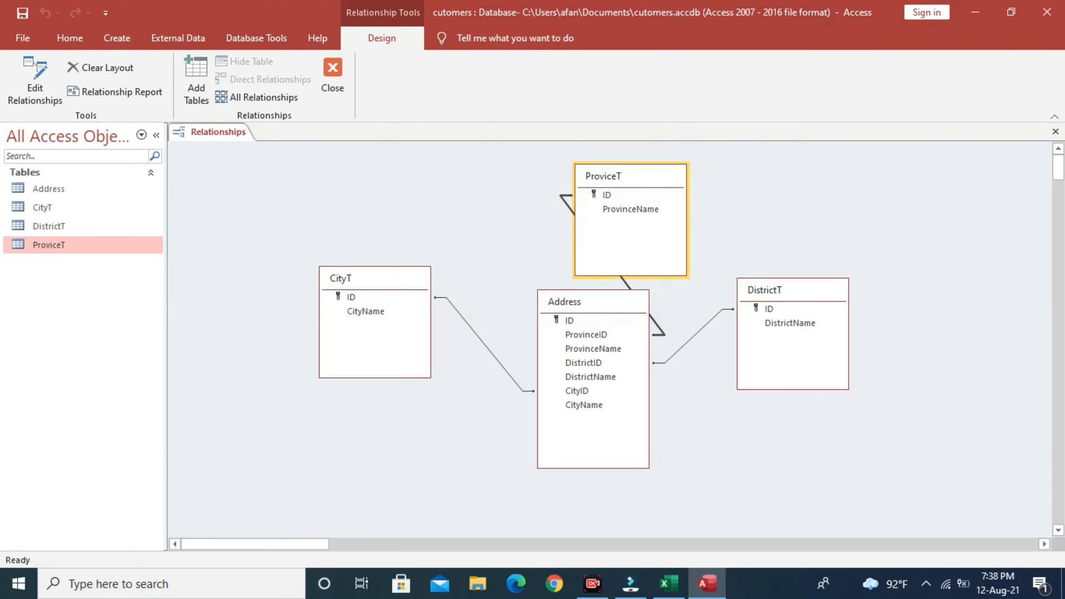
Move the ProviceT box clear of the Address box, above DistrictT, and close the relationships layout with its changes saved.
drag(630, 176, 753, 153)
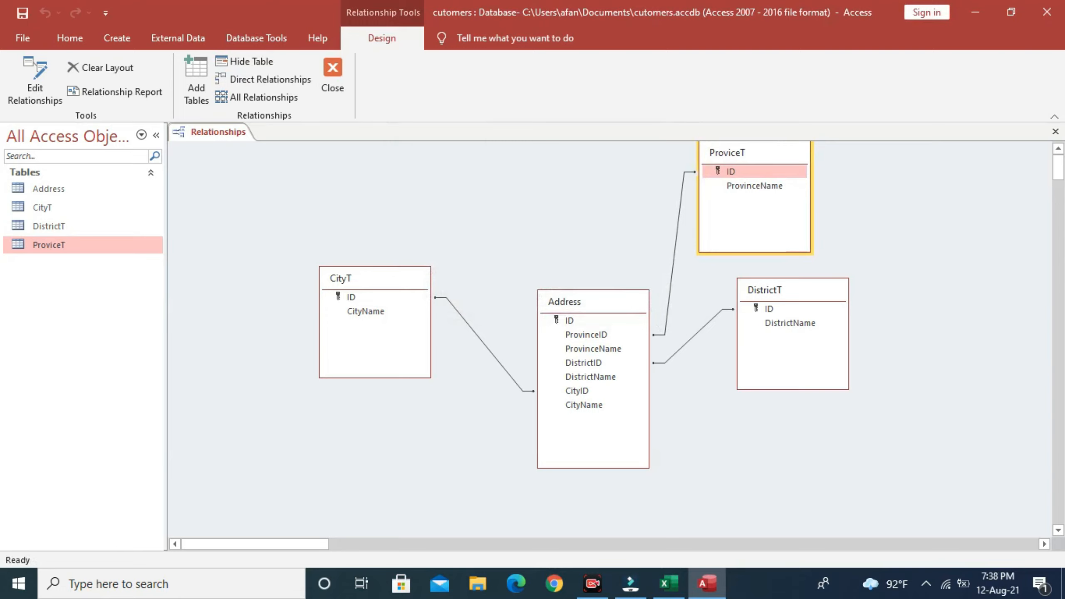
click(332, 76)
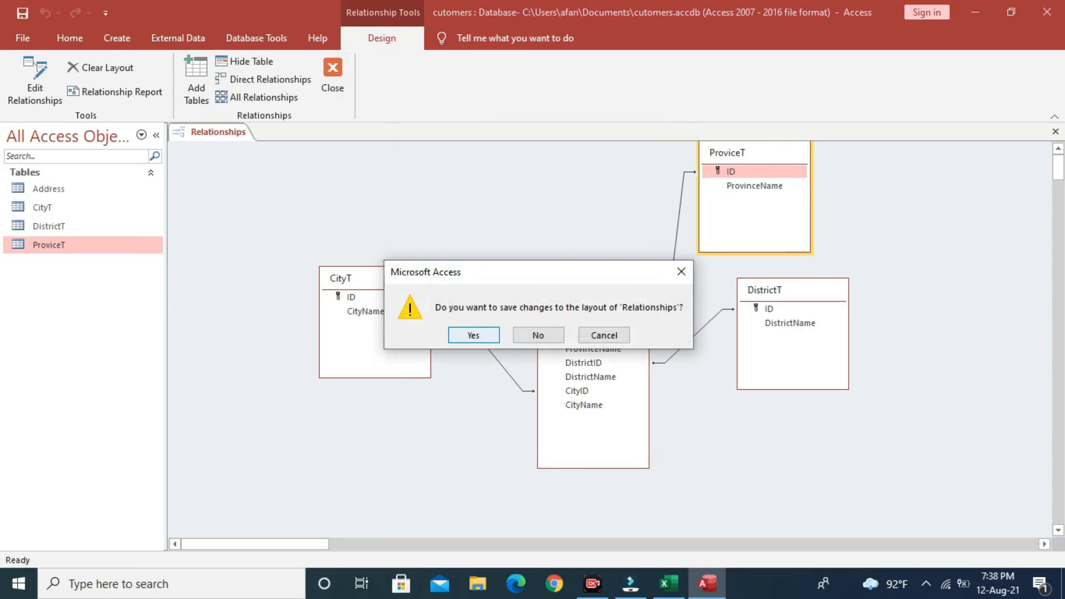
click(474, 335)
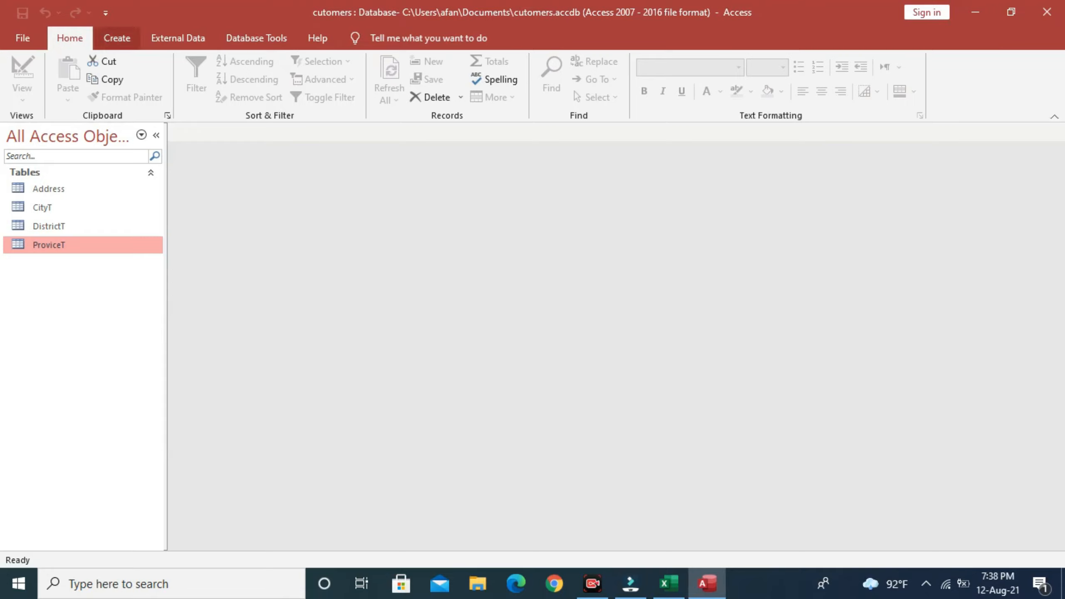
Create a new table and save it as Customers.
click(117, 38)
click(86, 80)
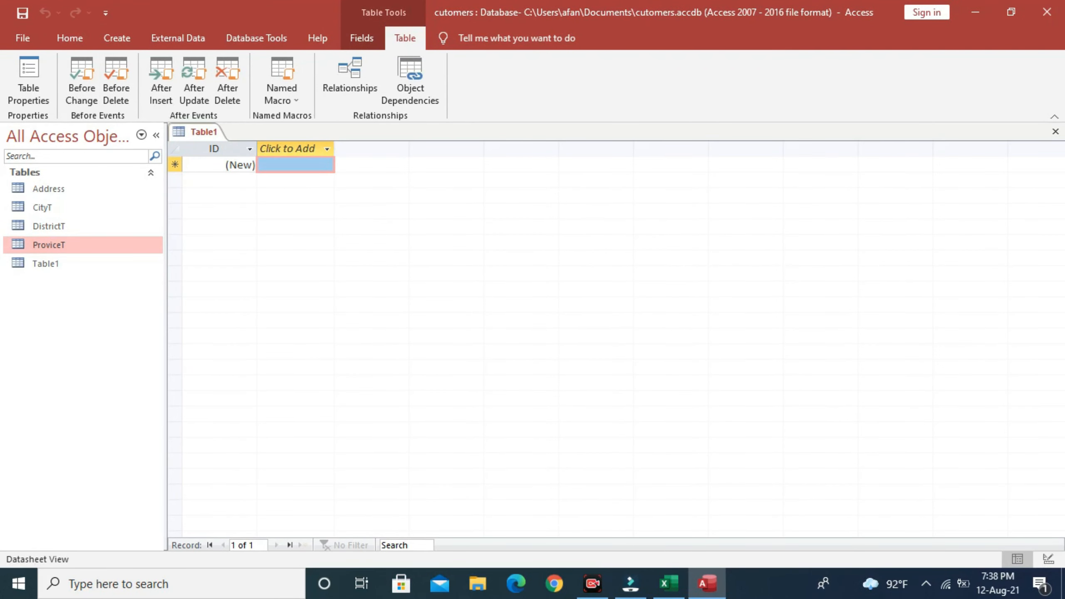
key(ctrl+s)
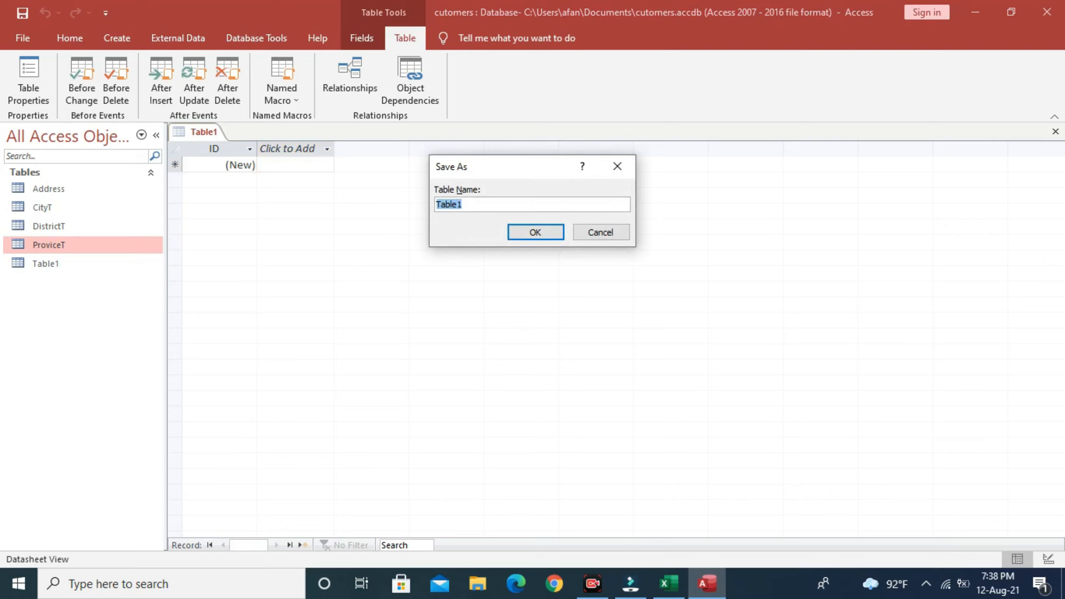
text(Customers)
click(535, 232)
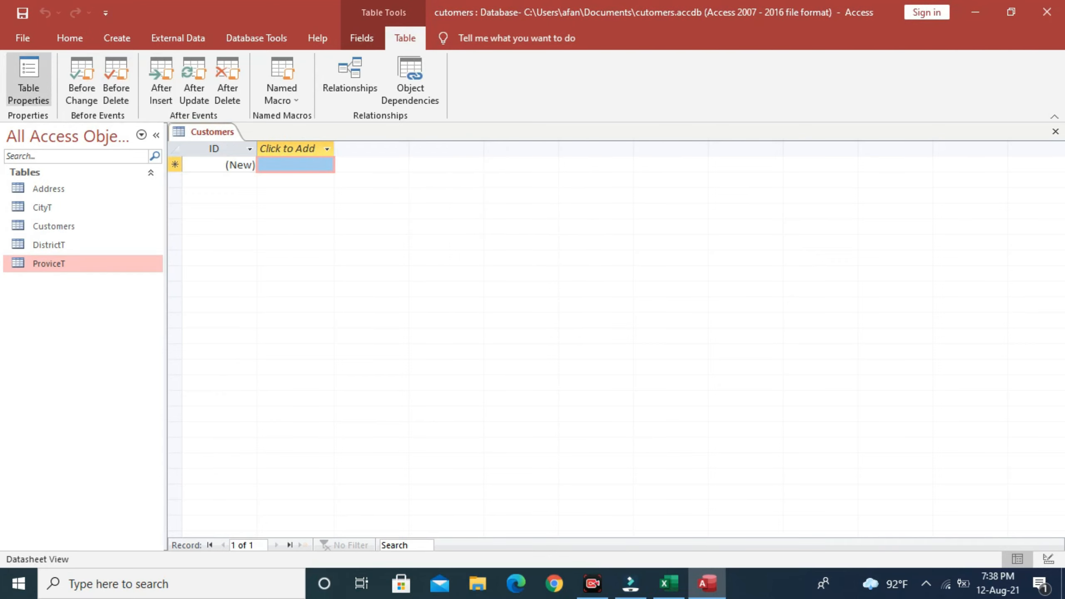
Switch the Customers table to Design View.
click(70, 38)
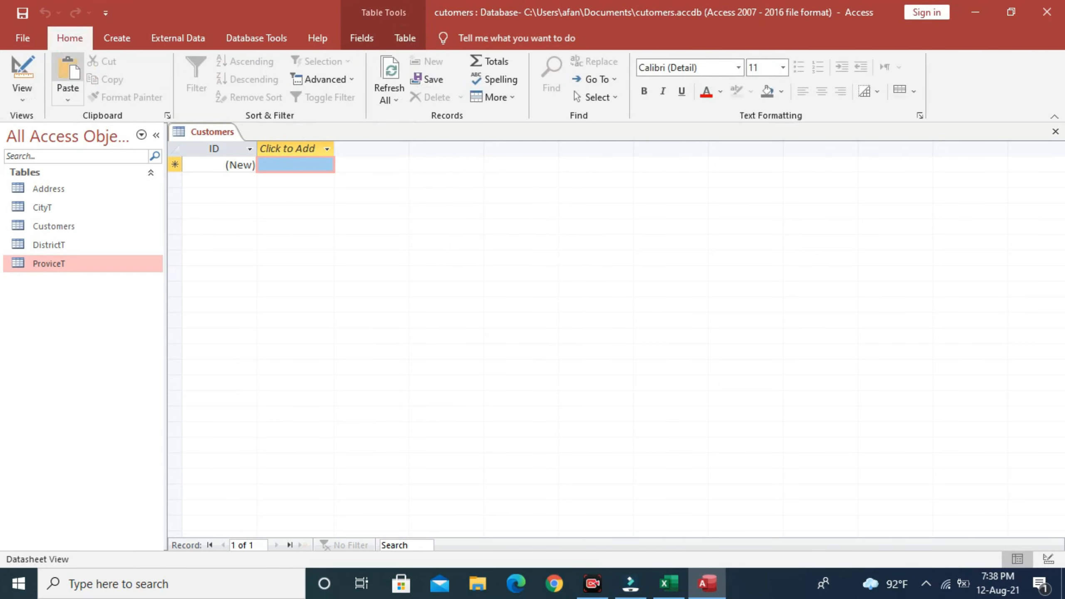
click(22, 94)
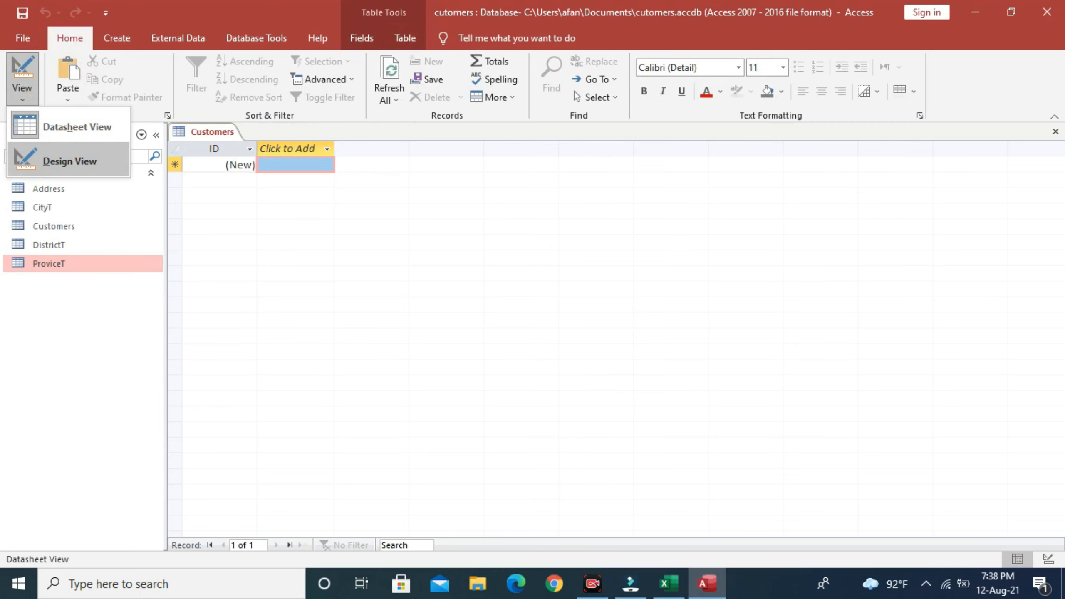
click(69, 161)
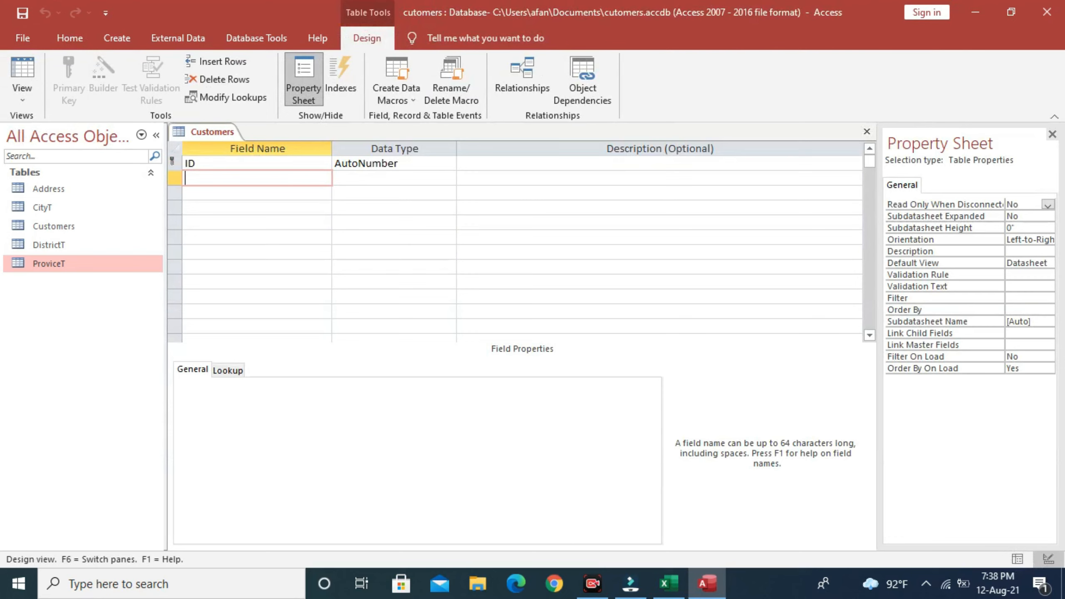
text(Name)
key(Tab)
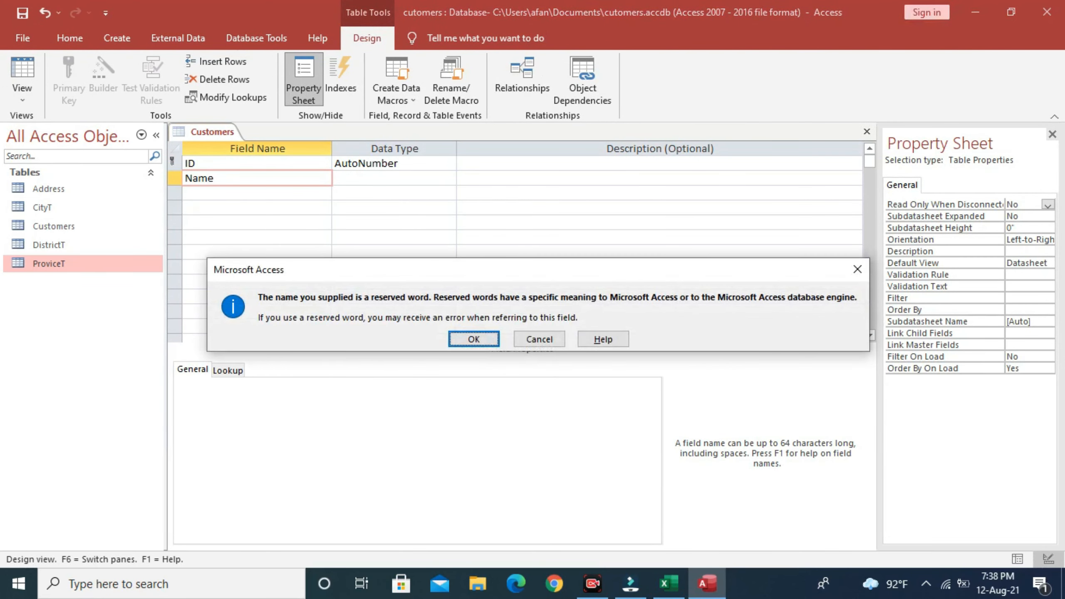
click(539, 339)
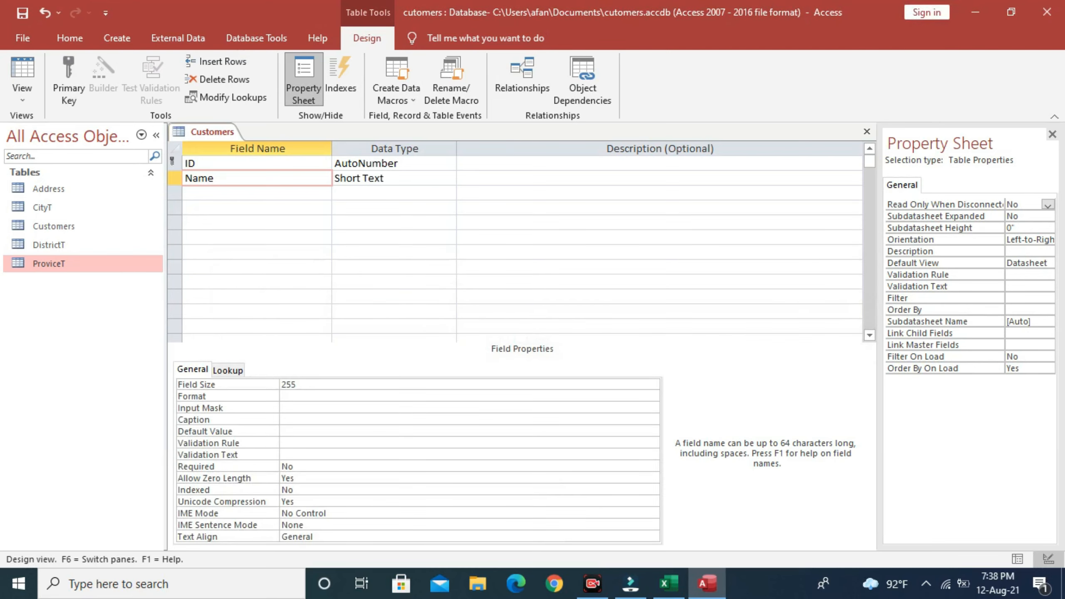
key(BackSpace)
key(BackSpace)
key(BackSpace)
key(BackSpace)
Add CustomerName and Province as Short Text fields below ID in the Customers table.
text(CustomerName)
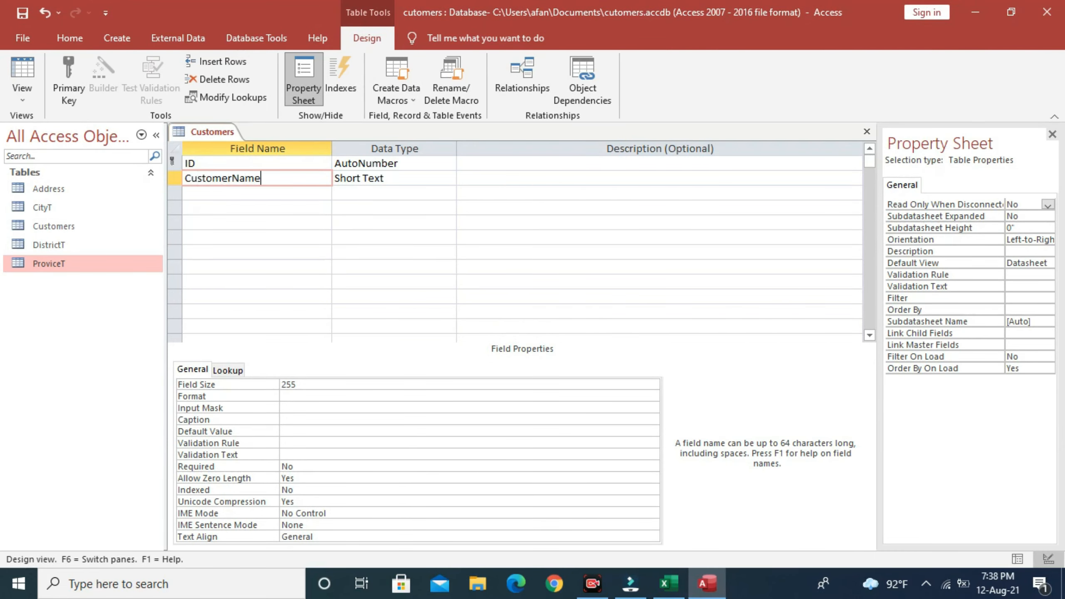
key(Tab)
key(Tab)
key(Tab)
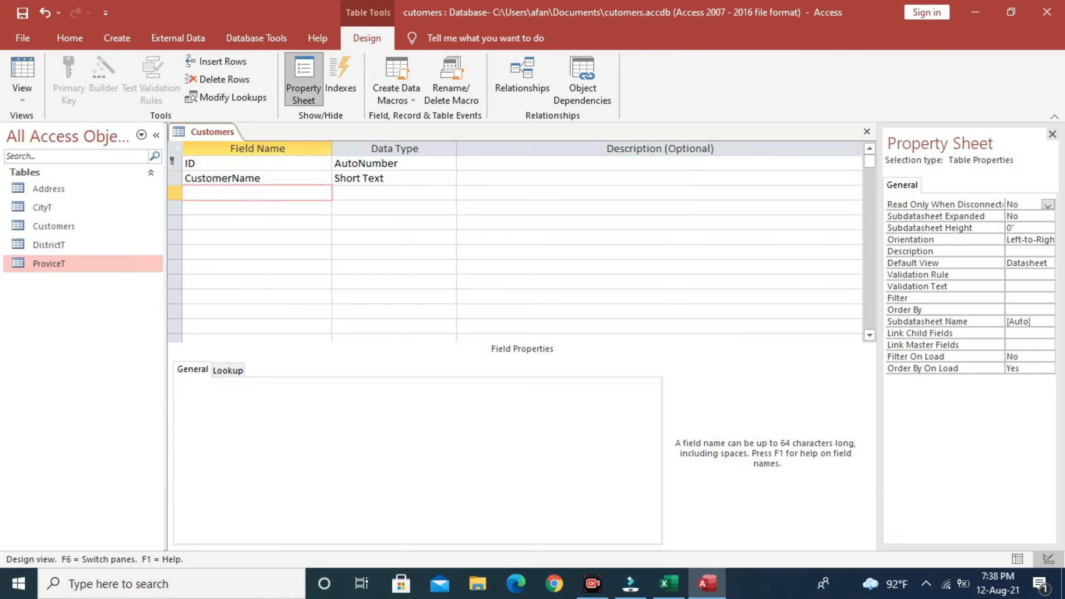
text(Province)
key(Tab)
key(Tab)
key(Tab)
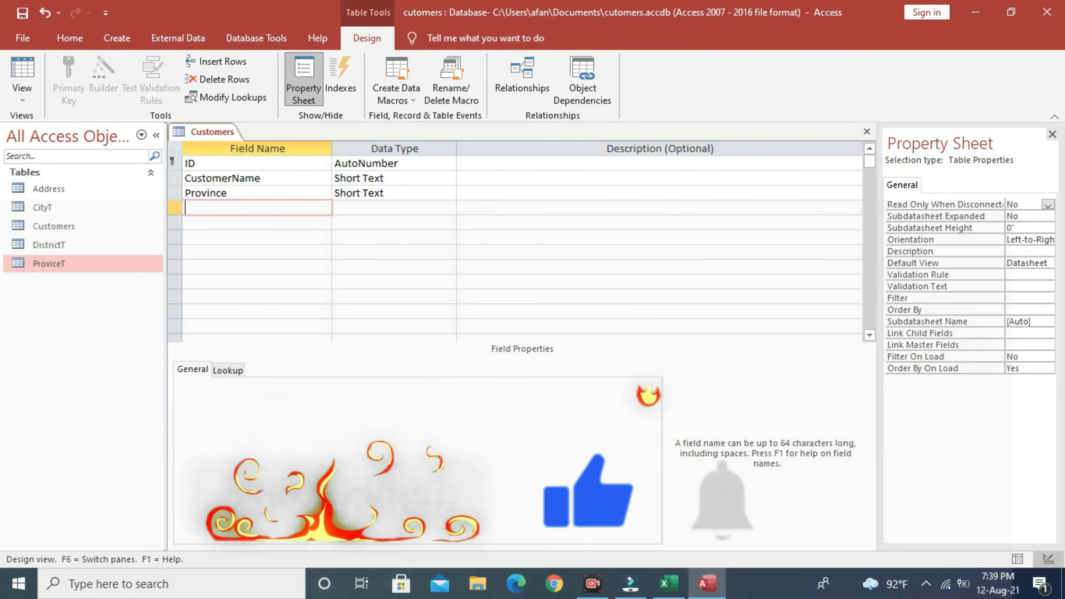
Add District and City as Short Text fields below Province and close the Customers table.
text(Dis)
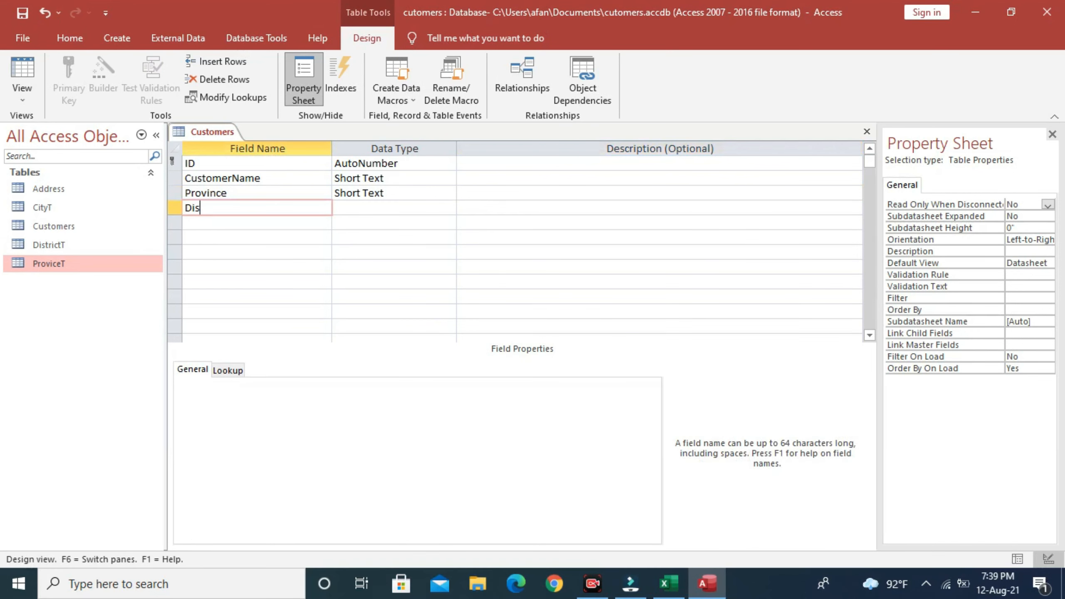
text(trict)
key(Tab)
key(Tab)
key(Tab)
text(City)
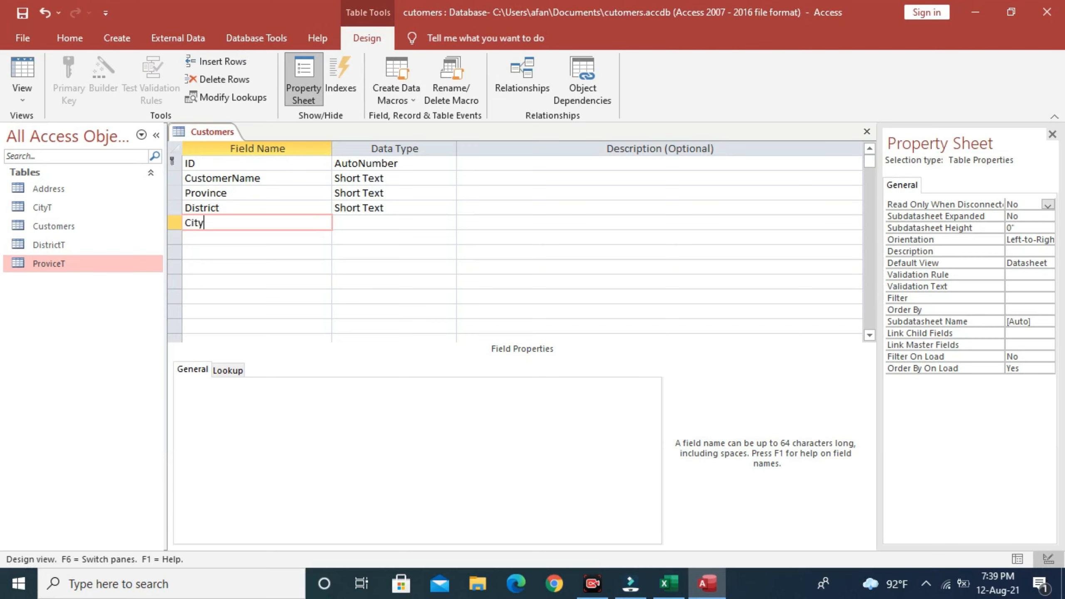
key(Tab)
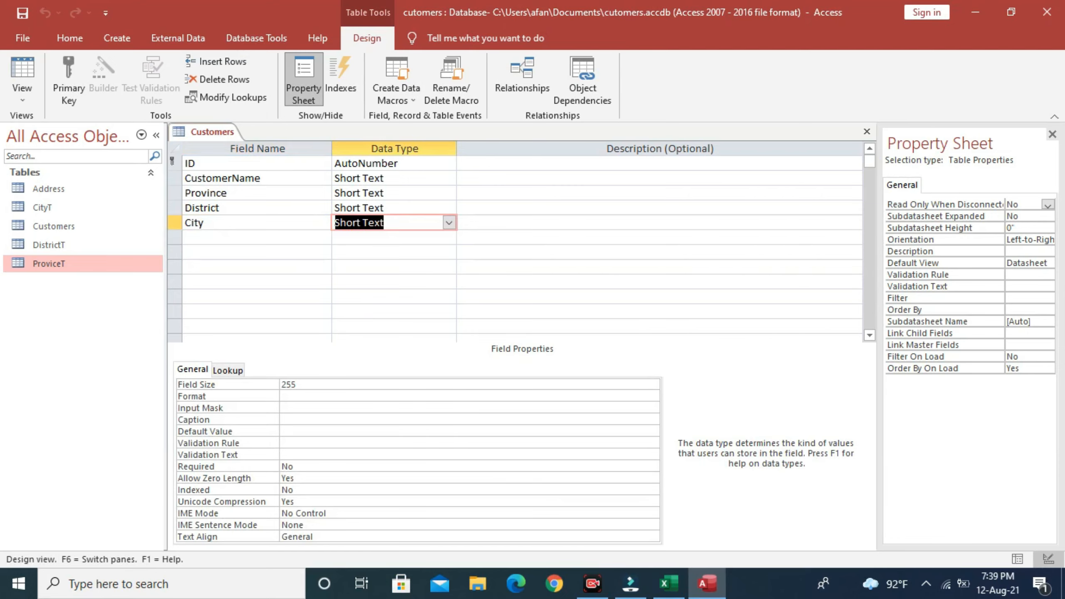
right_click(212, 131)
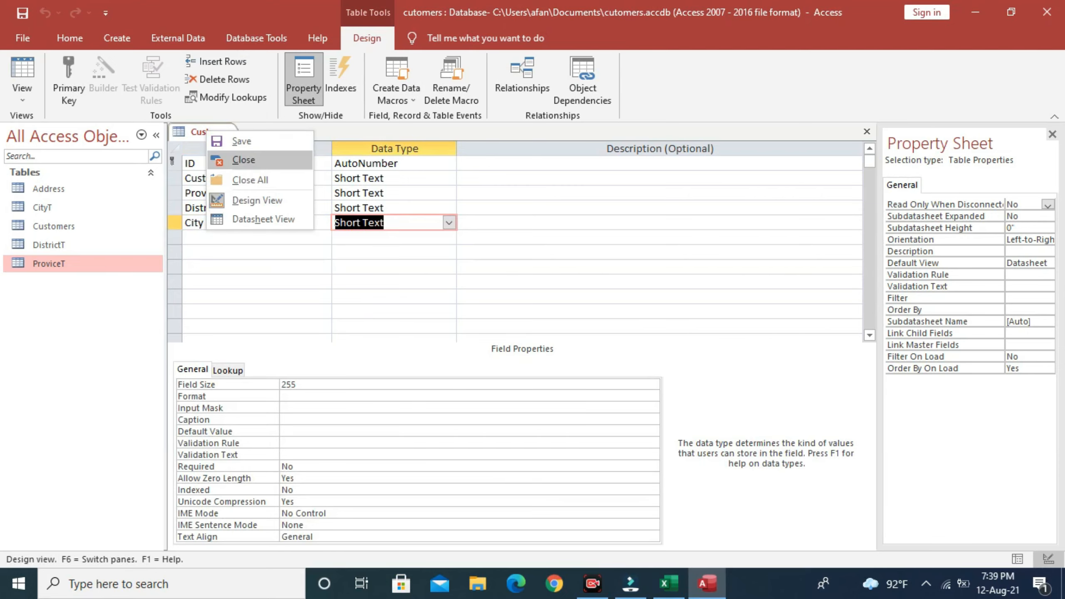
click(246, 160)
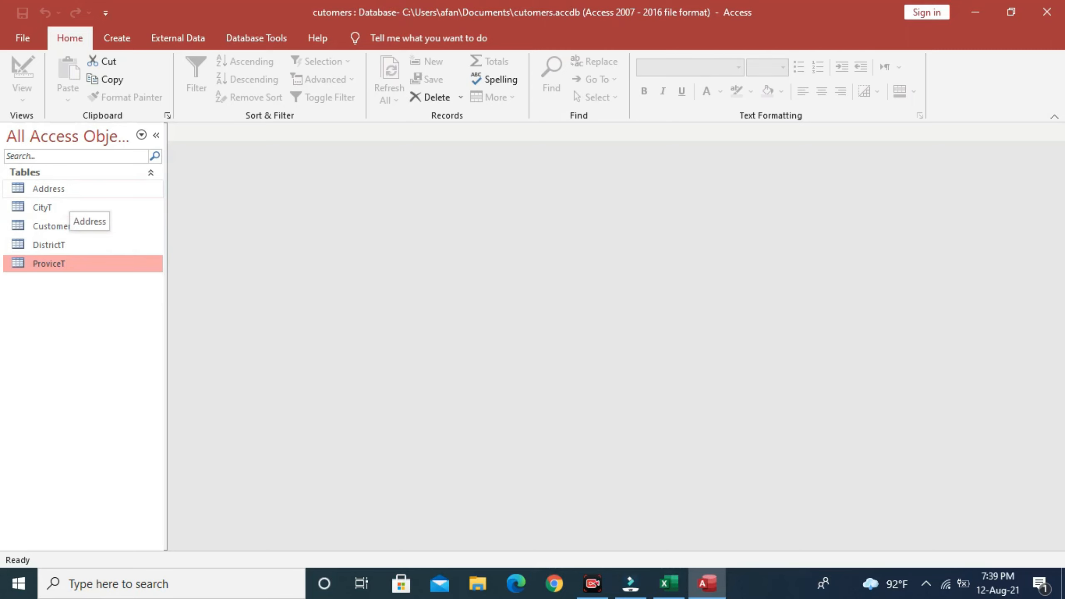
Open the Address table and switch it to Design View.
double_click(64, 189)
right_click(64, 193)
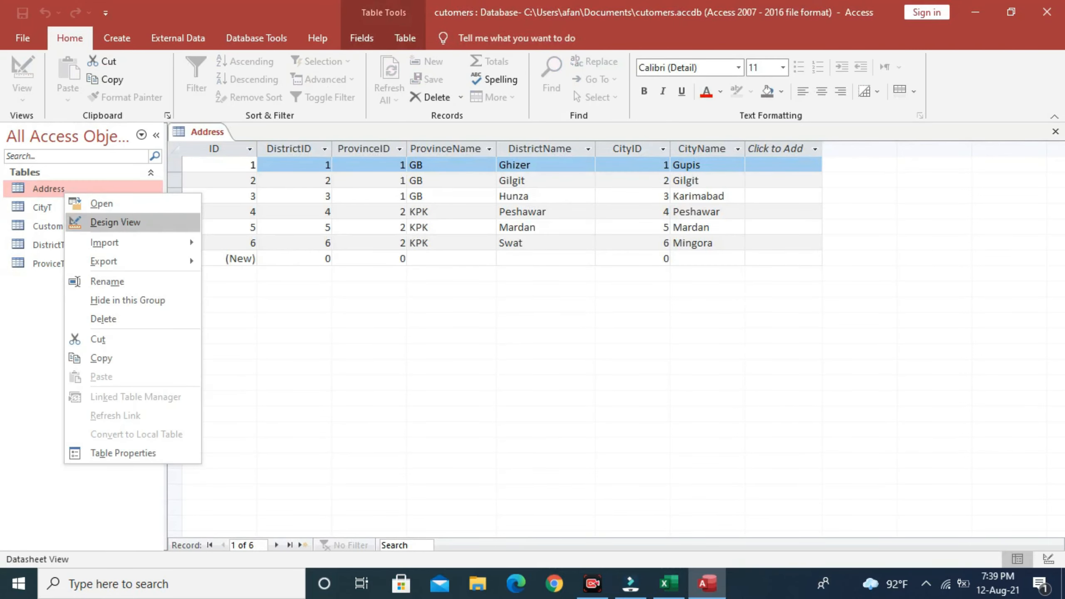
click(115, 222)
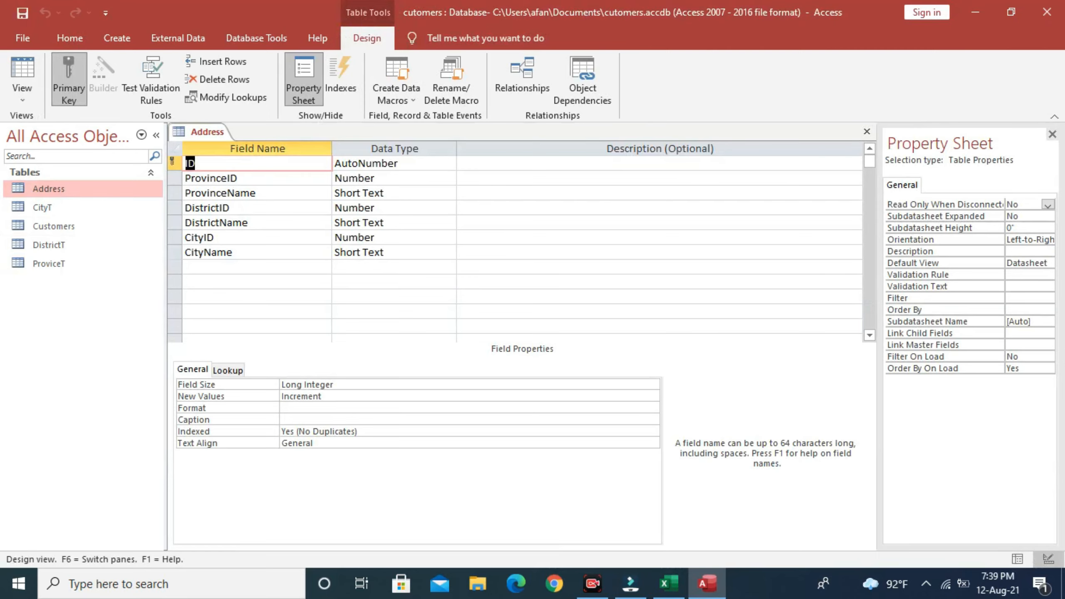
Close the Address table and open the Customers table in Datasheet View.
right_click(213, 133)
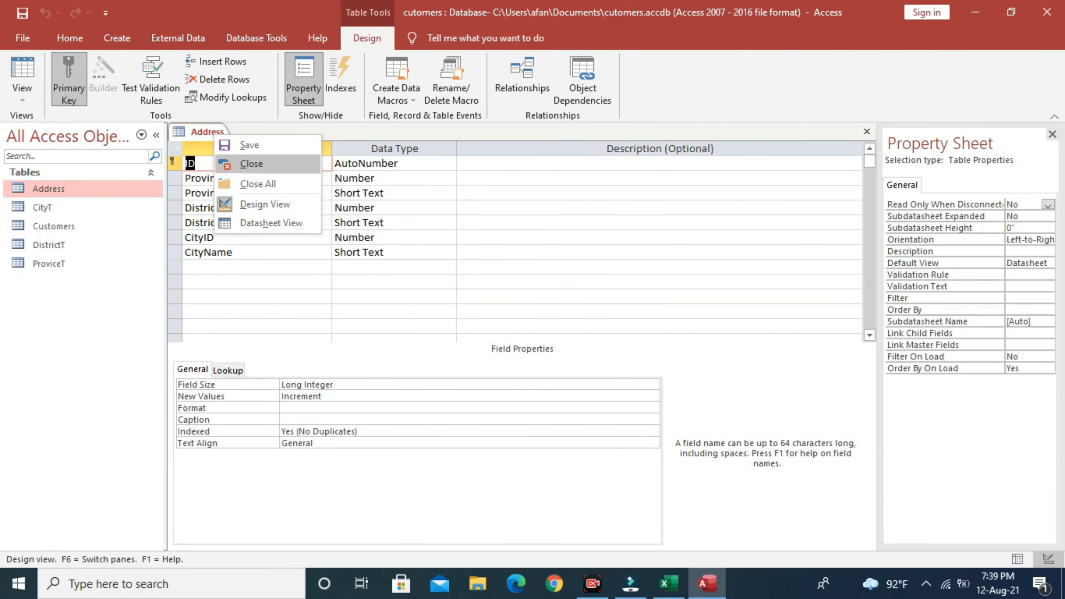
click(252, 164)
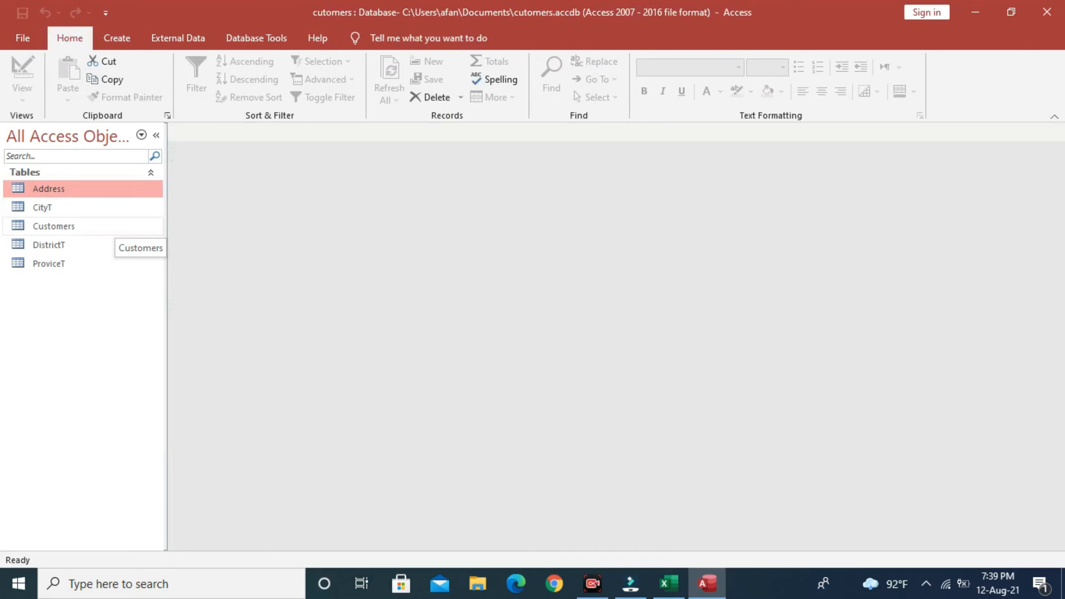
double_click(54, 226)
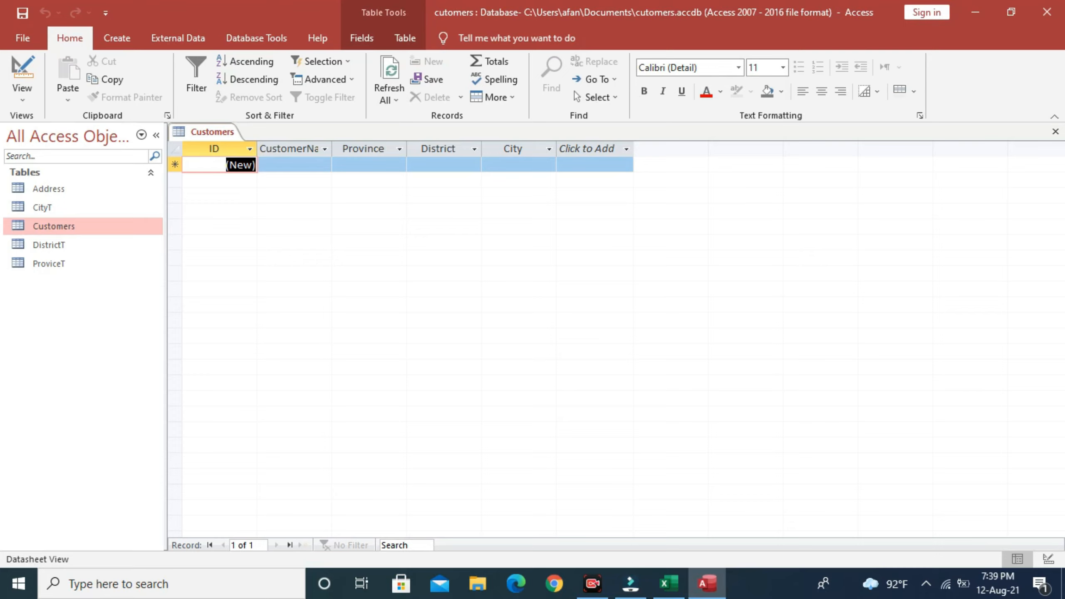
Widen the CustomerName, Province and District columns of the Customers datasheet.
drag(332, 149, 370, 149)
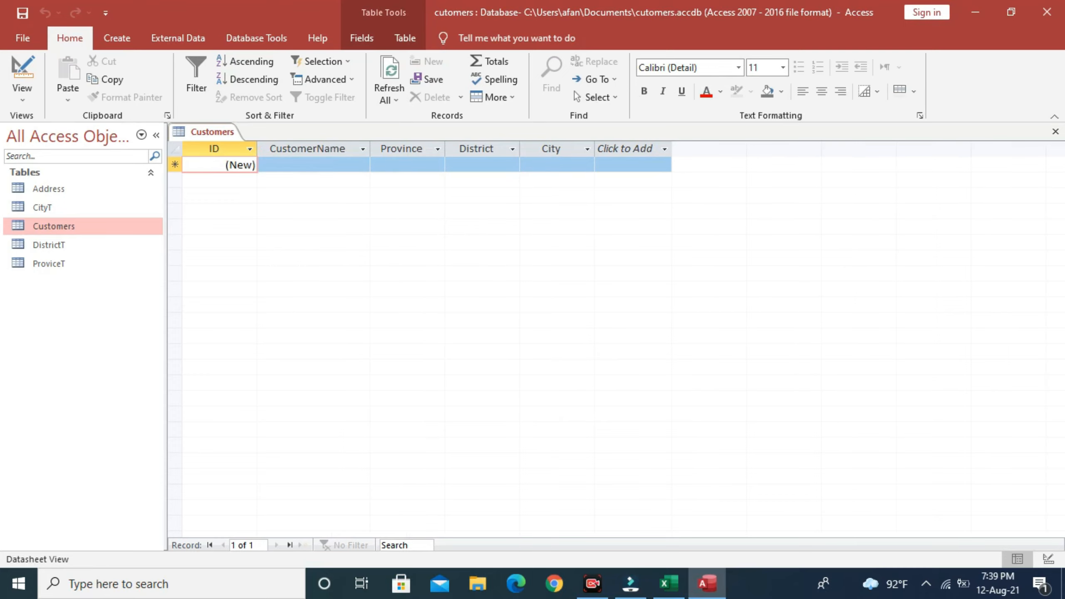
drag(444, 149, 498, 149)
drag(573, 149, 628, 149)
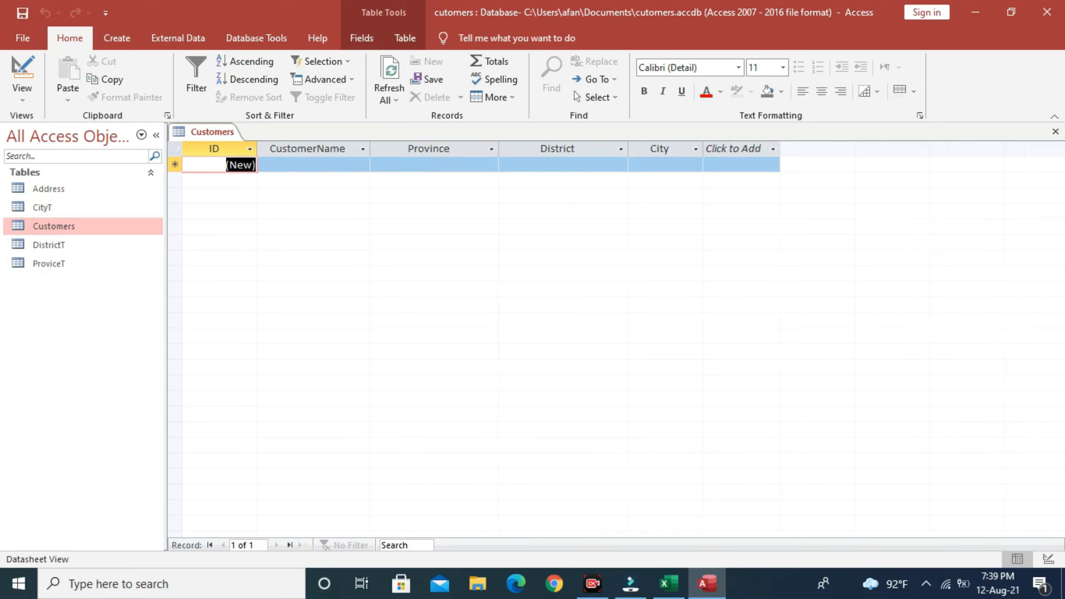
click(696, 149)
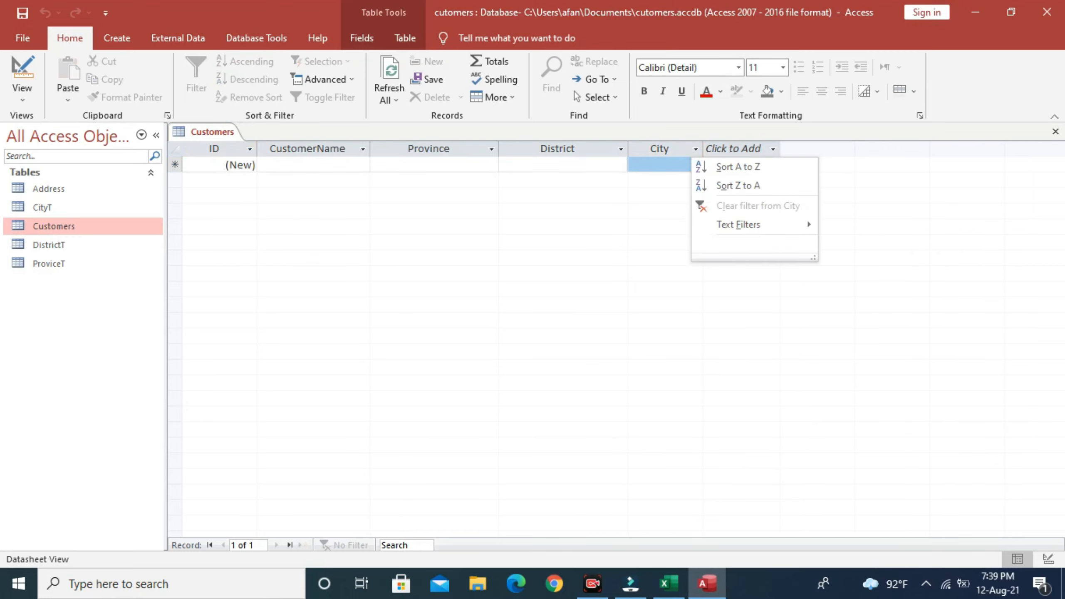
click(723, 149)
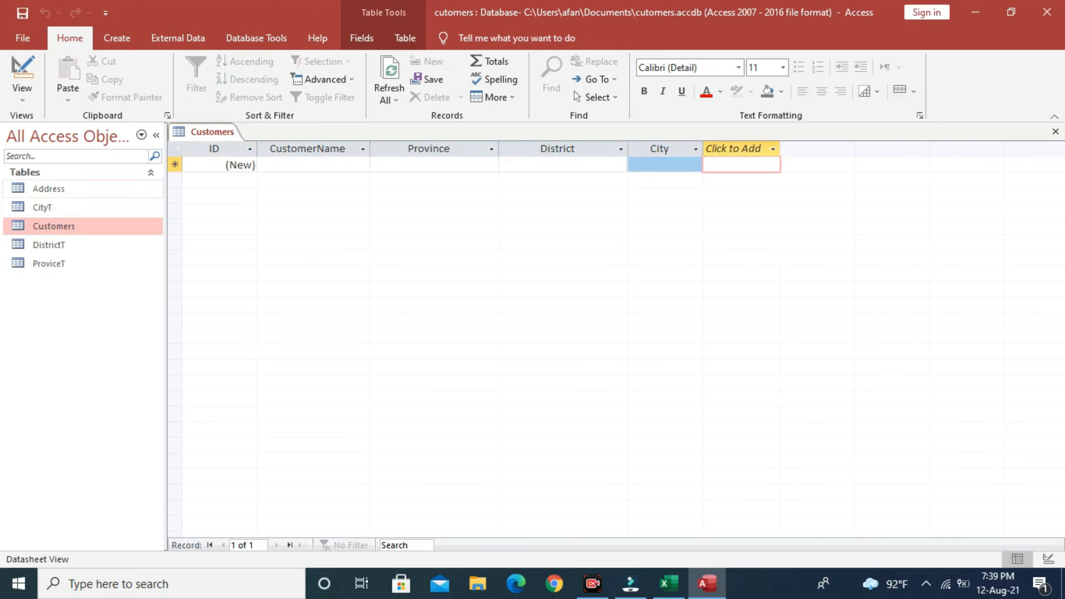
Open the Address table, compare its location columns with those of the Customers table, and close Address again.
double_click(49, 189)
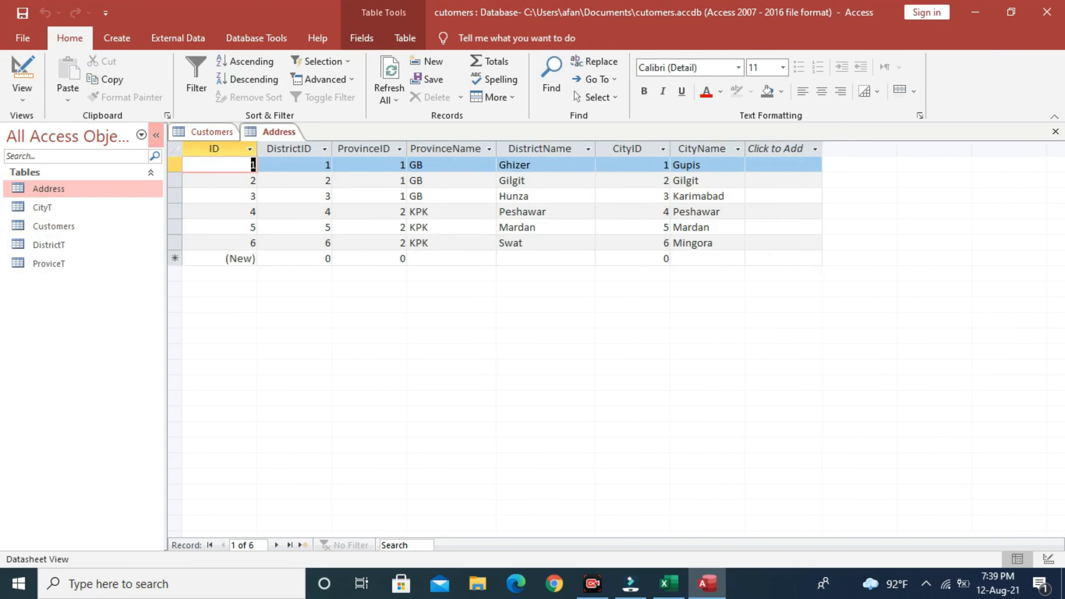
click(206, 132)
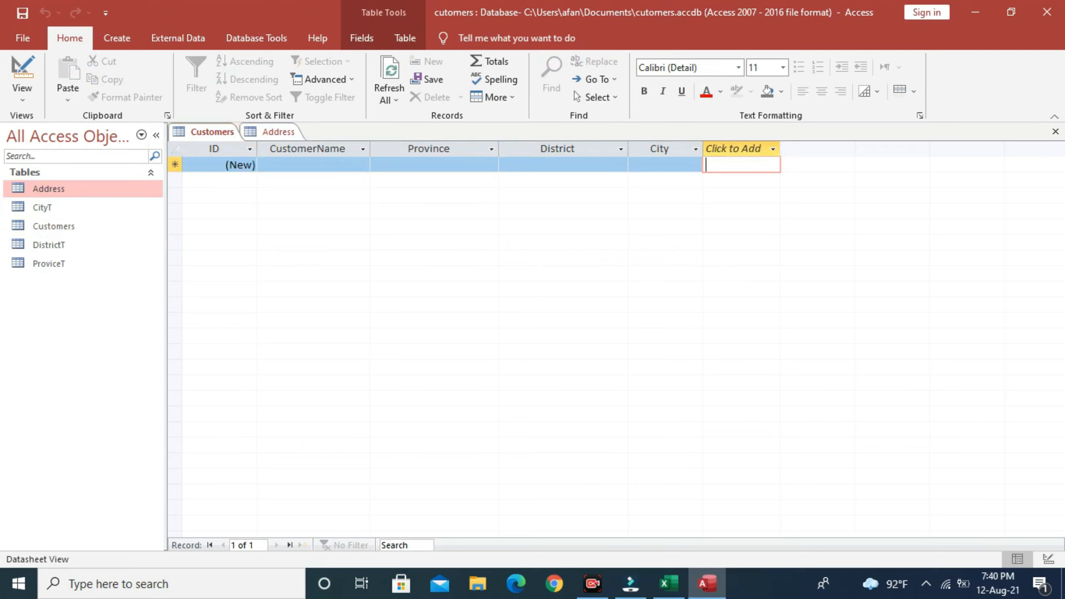
right_click(279, 133)
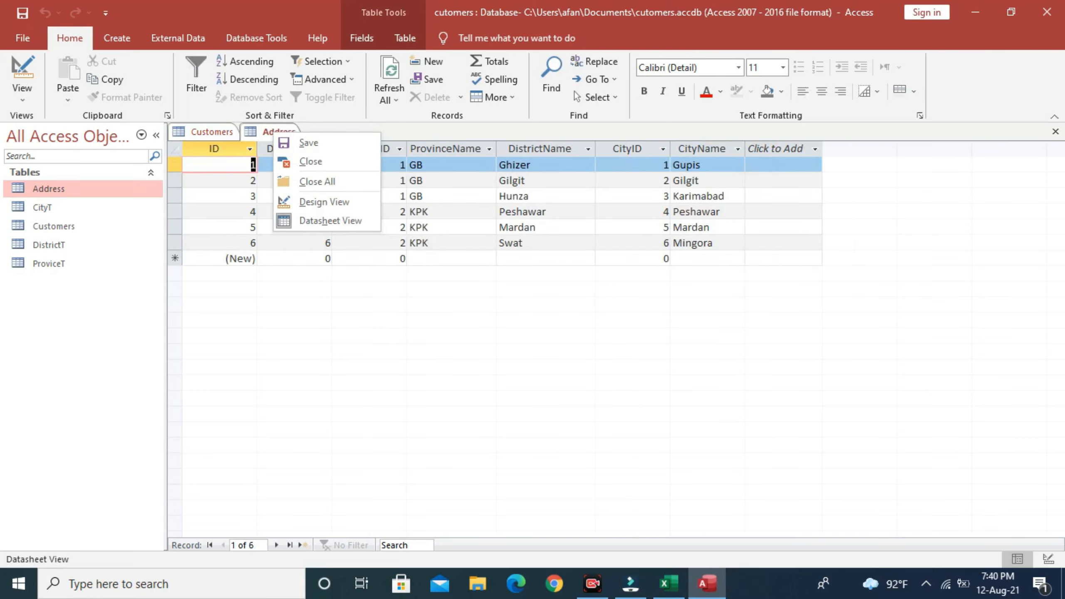
click(319, 161)
Close the Customers table and save its layout changes.
right_click(208, 132)
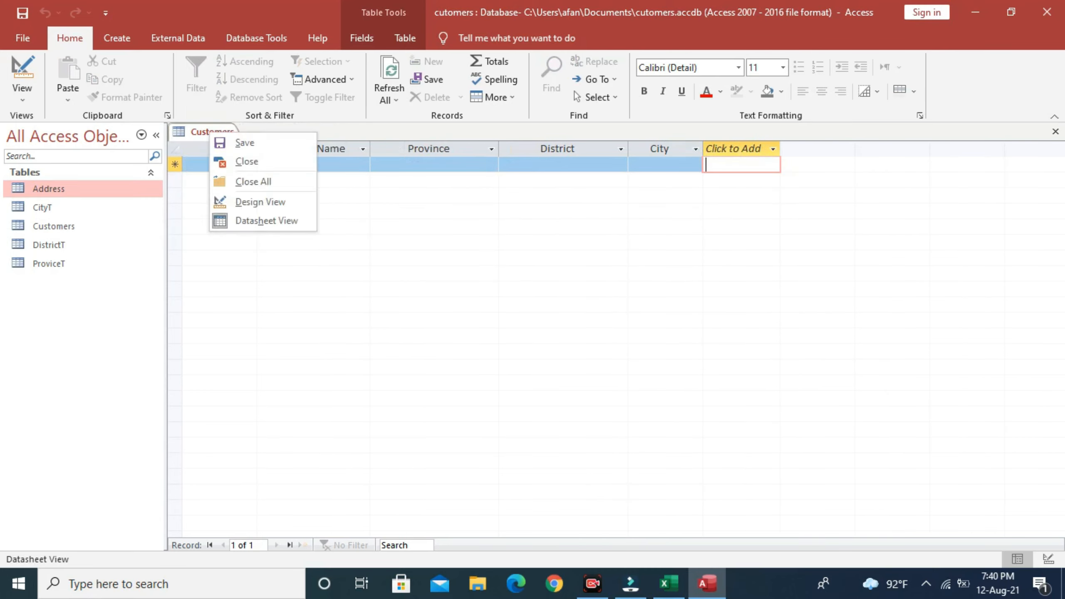
click(246, 161)
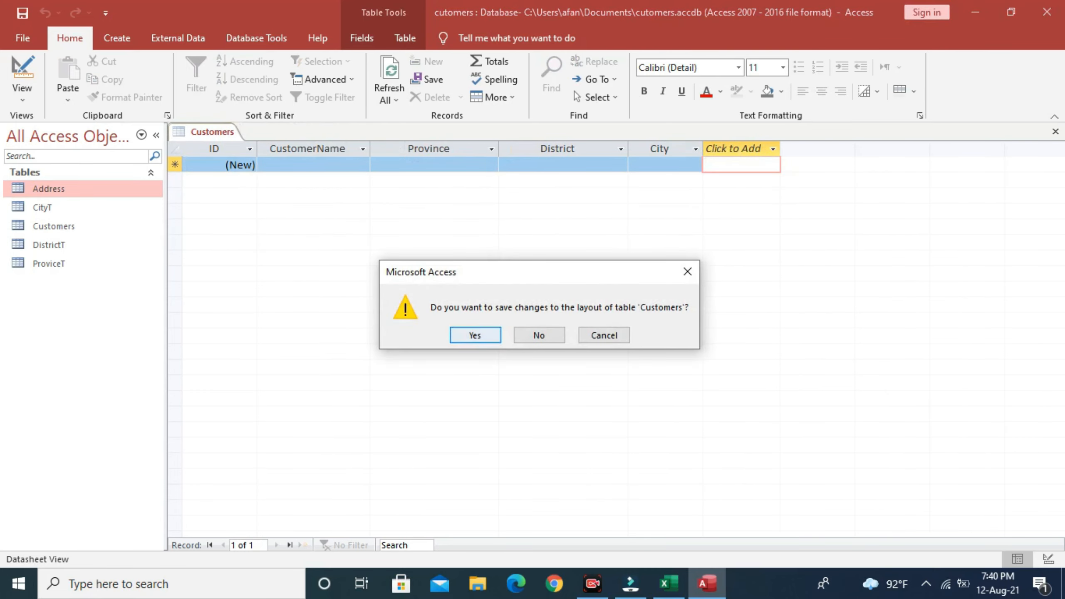
key(Return)
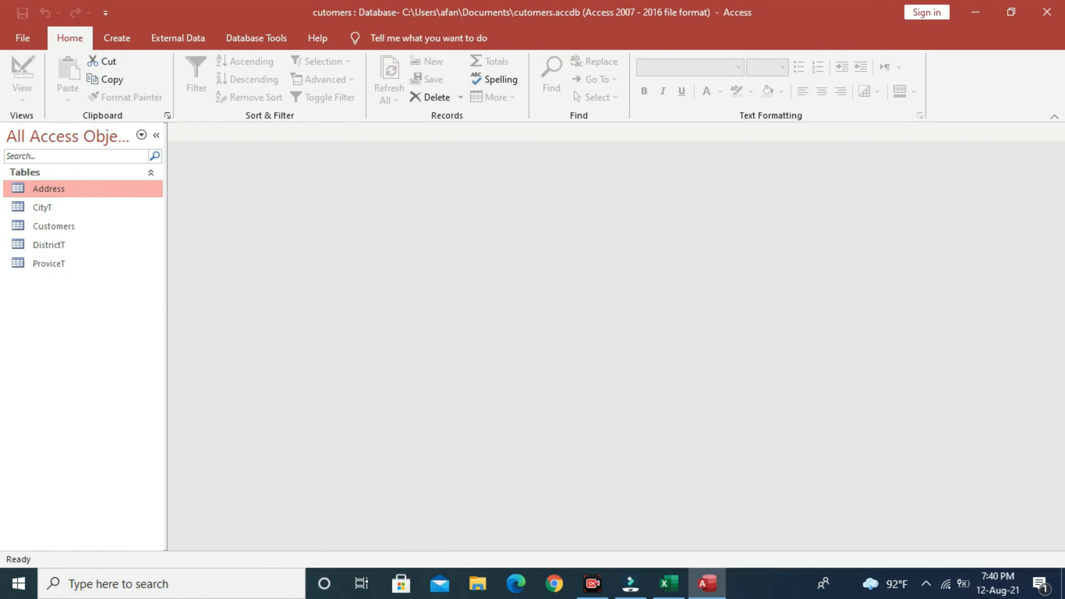
Create a new form in Design View and set its Record Source to Customers.
click(117, 39)
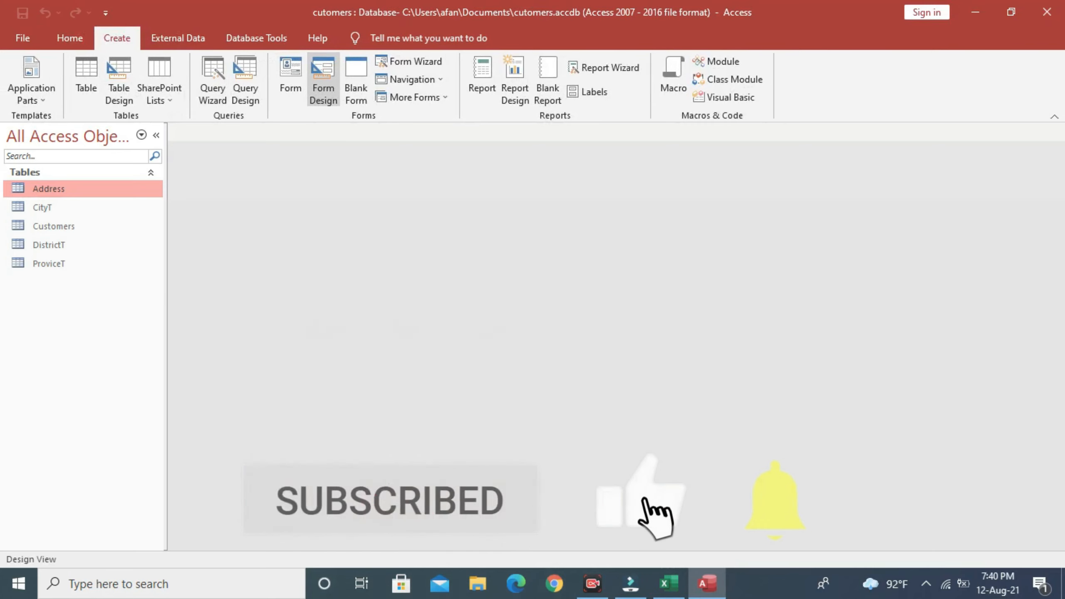
click(323, 80)
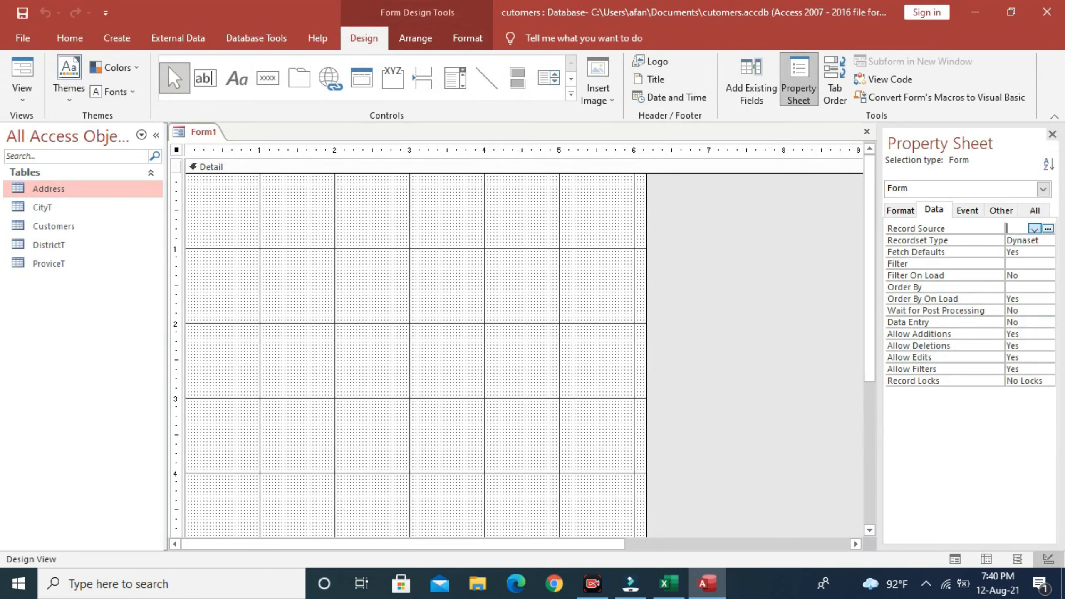
click(1034, 228)
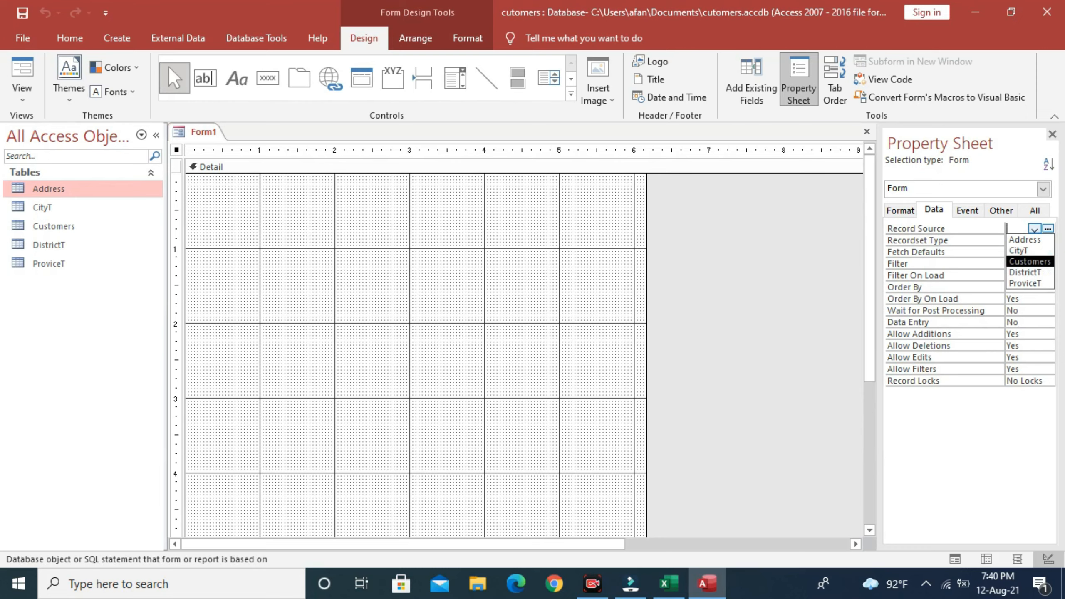
click(1030, 261)
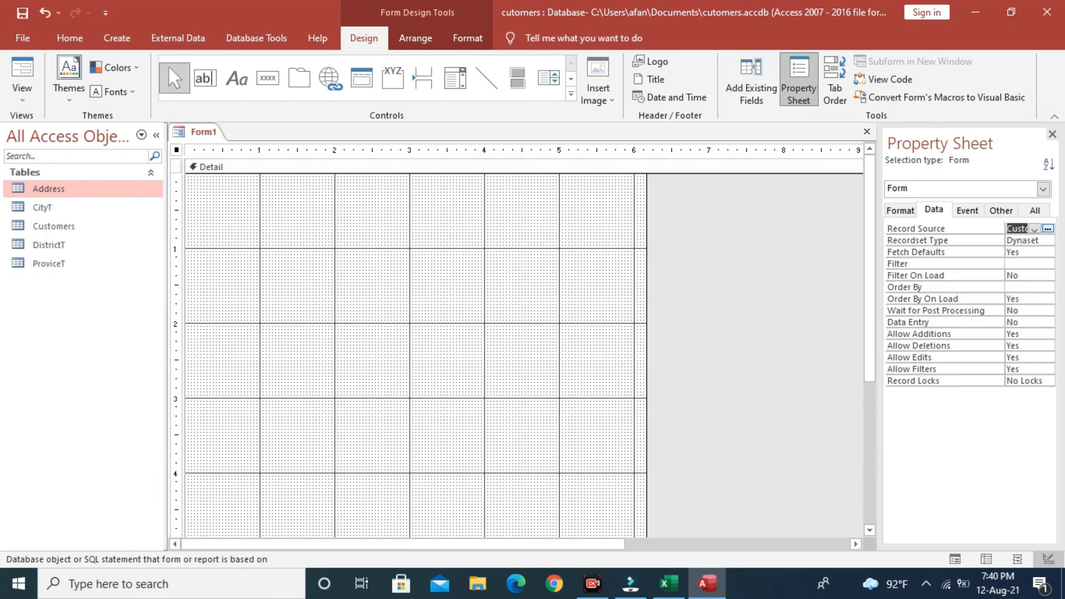
Add the existing ID and CustomerName fields together to the form's Detail section, around the 1-inch vertical mark.
click(750, 82)
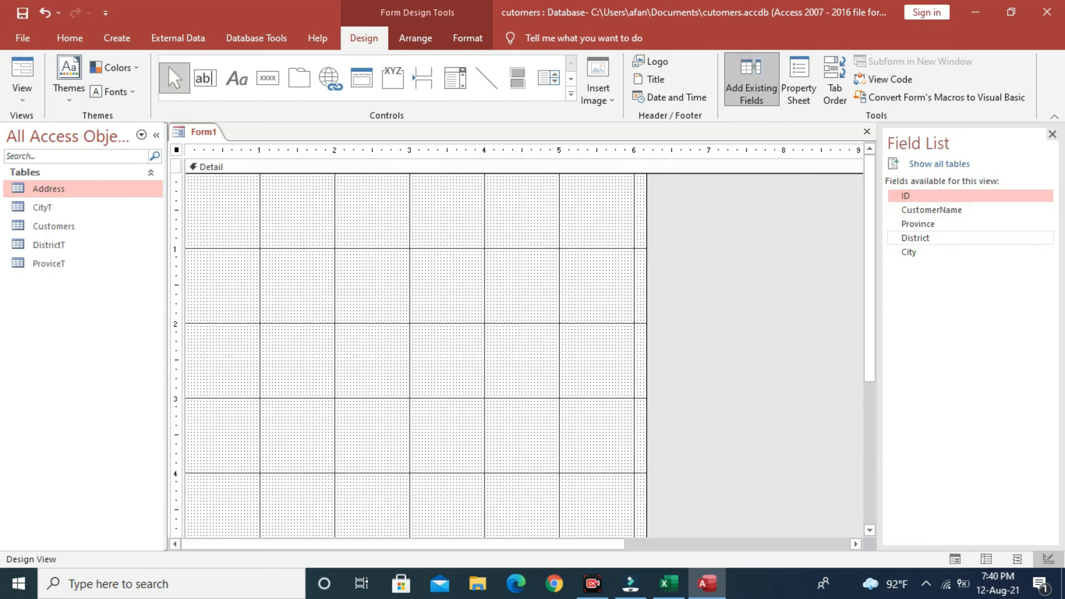
click(931, 210)
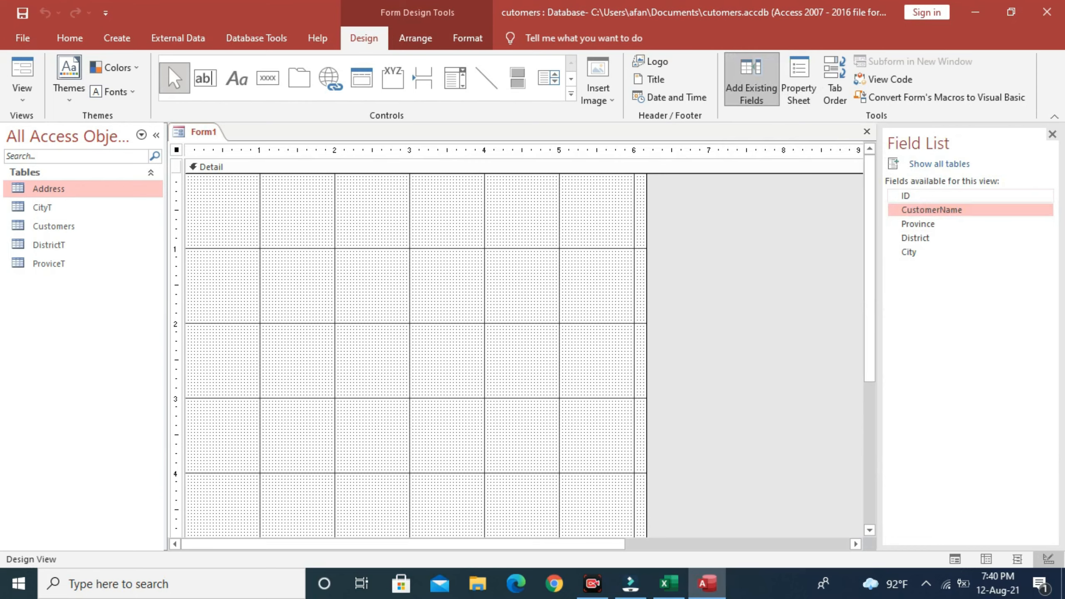
ctrl+click(923, 196)
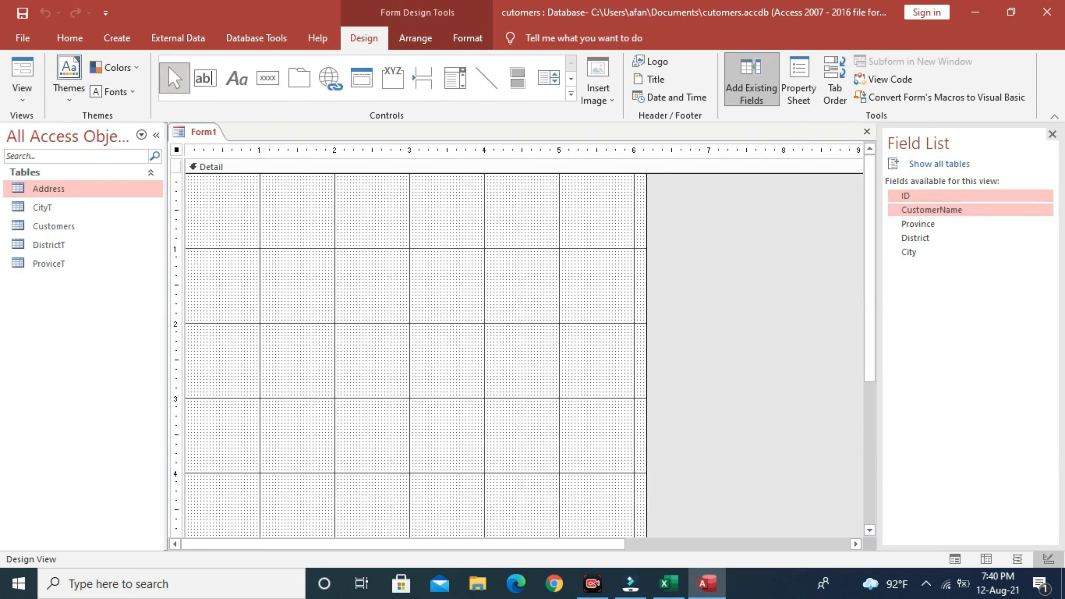
drag(922, 196, 331, 256)
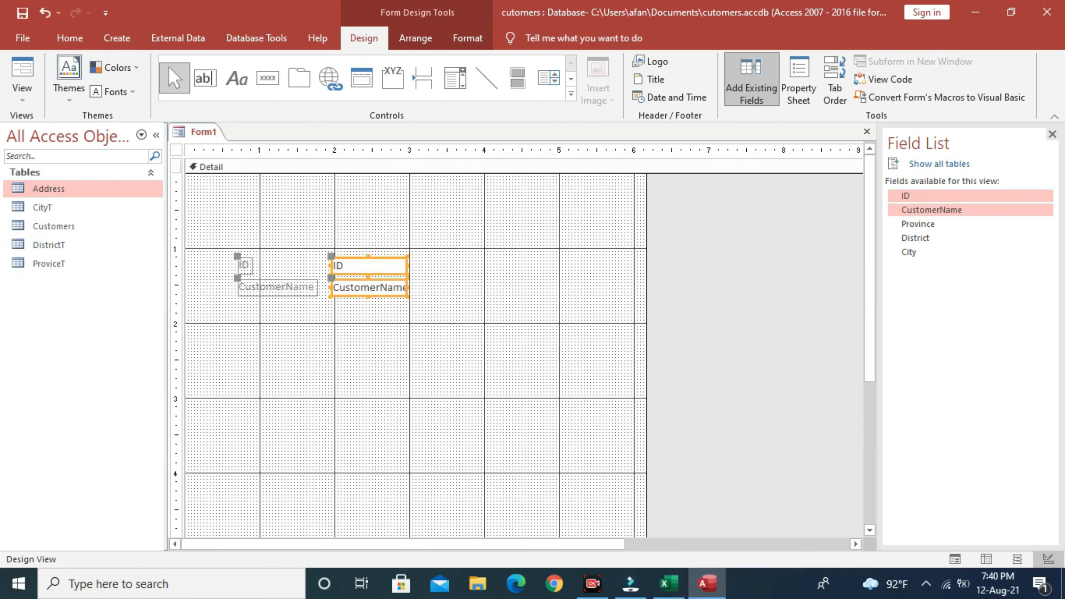
Arrange the ID and CustomerName controls in a Stacked layout.
right_click(339, 268)
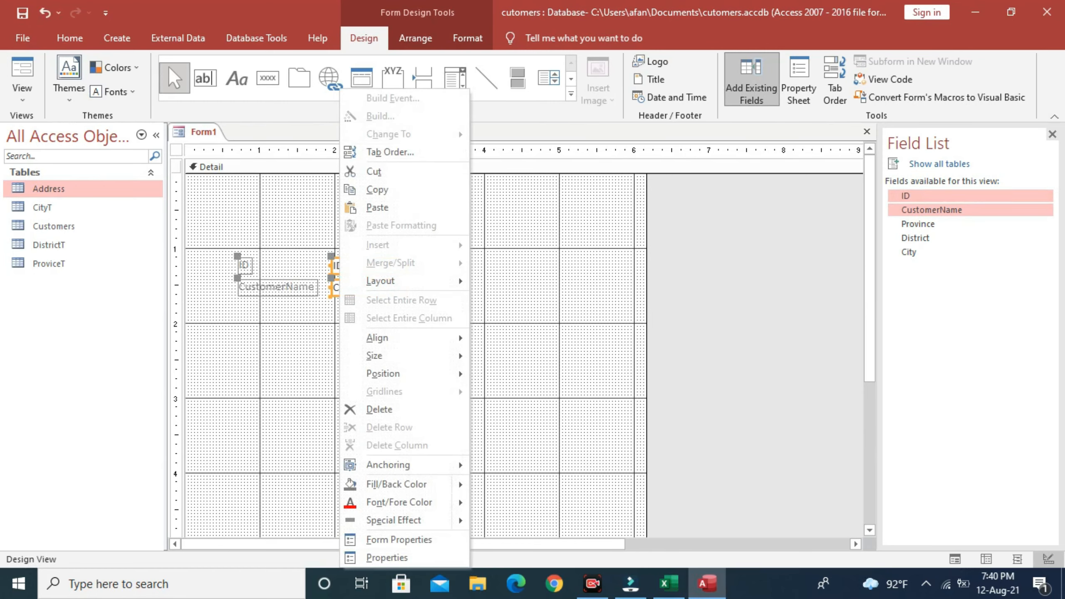
mouse_move(390, 281)
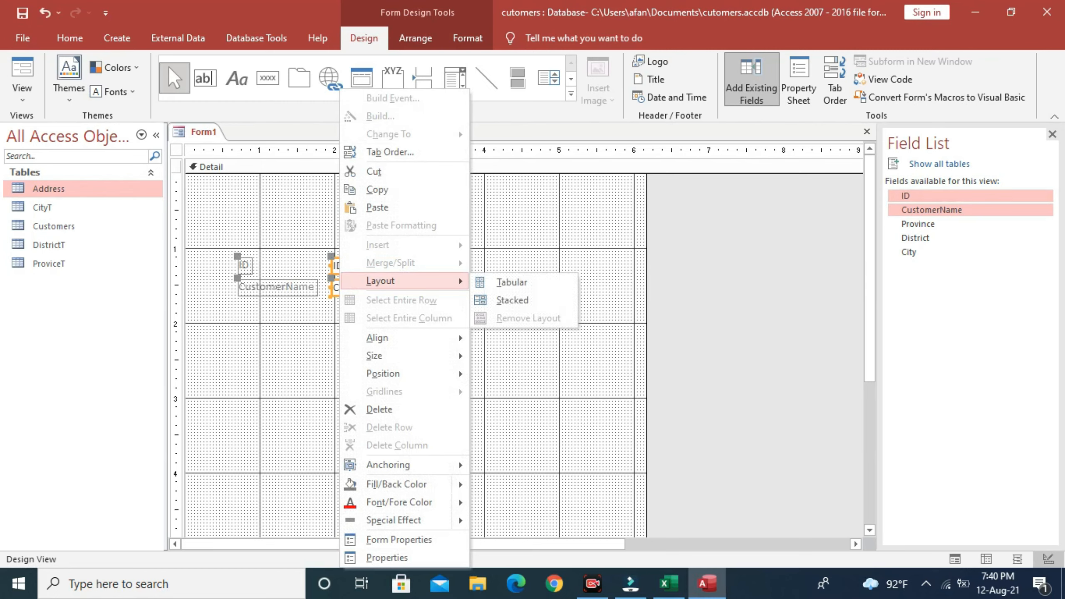
click(513, 300)
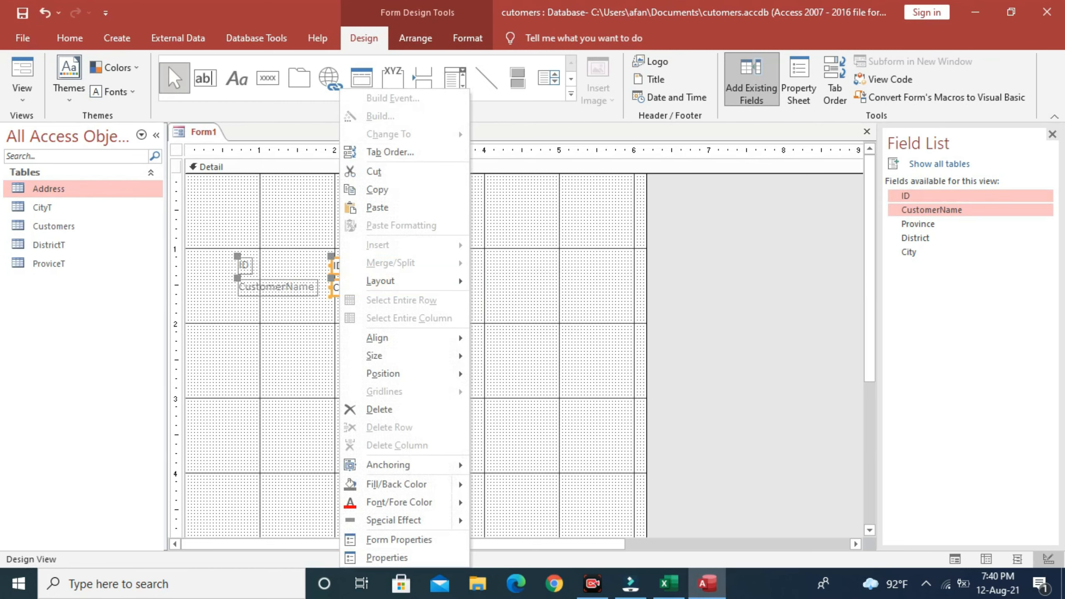
click(474, 309)
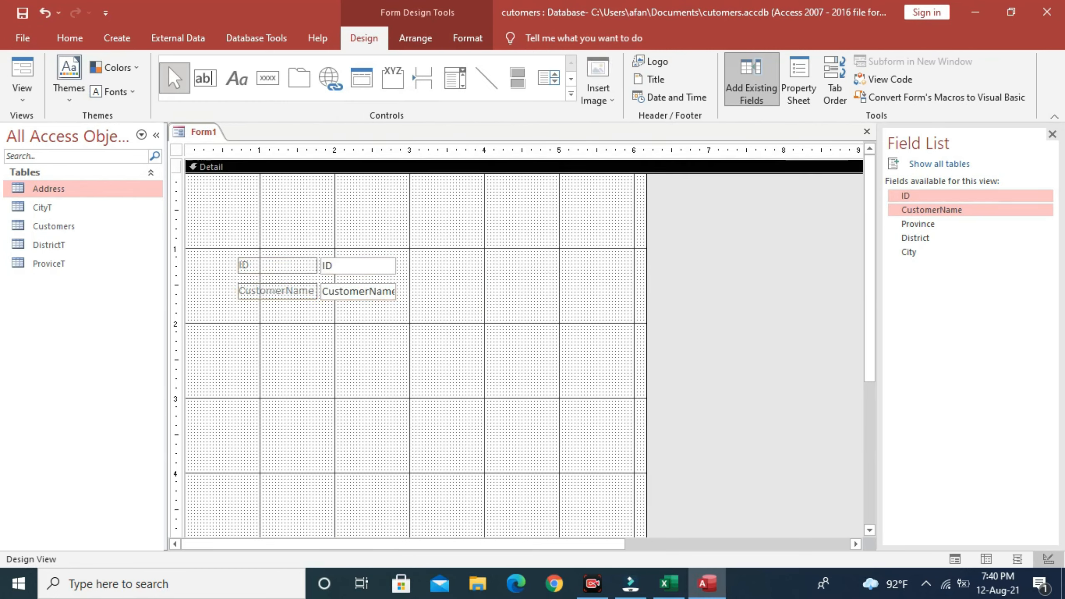
Widen the stacked ID and CustomerName text boxes to about 2.4 inches.
click(359, 291)
drag(397, 291, 478, 292)
mouse_move(484, 292)
mouse_down()
mouse_move(542, 291)
mouse_move(500, 291)
mouse_up()
click(520, 348)
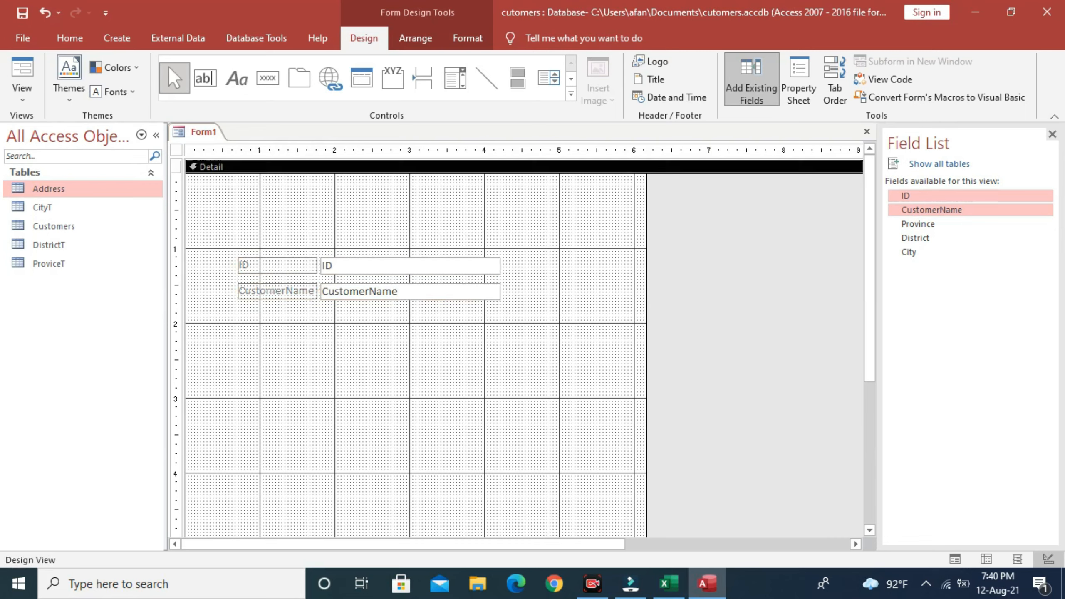
Increase the height of the ID and CustomerName text boxes to about 0.4 inches each.
click(436, 266)
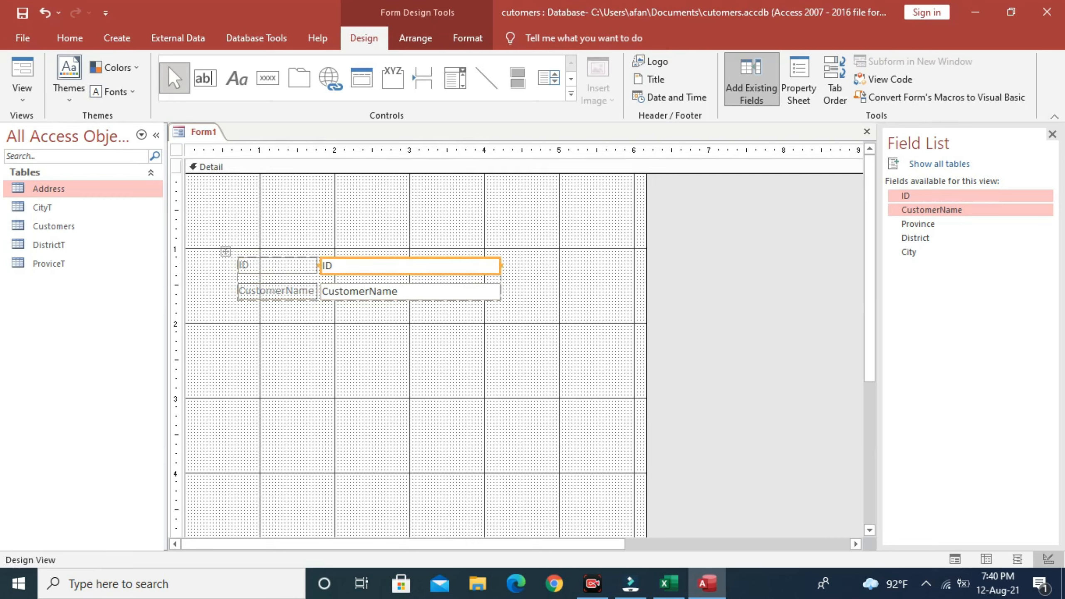
drag(436, 276, 436, 290)
click(436, 306)
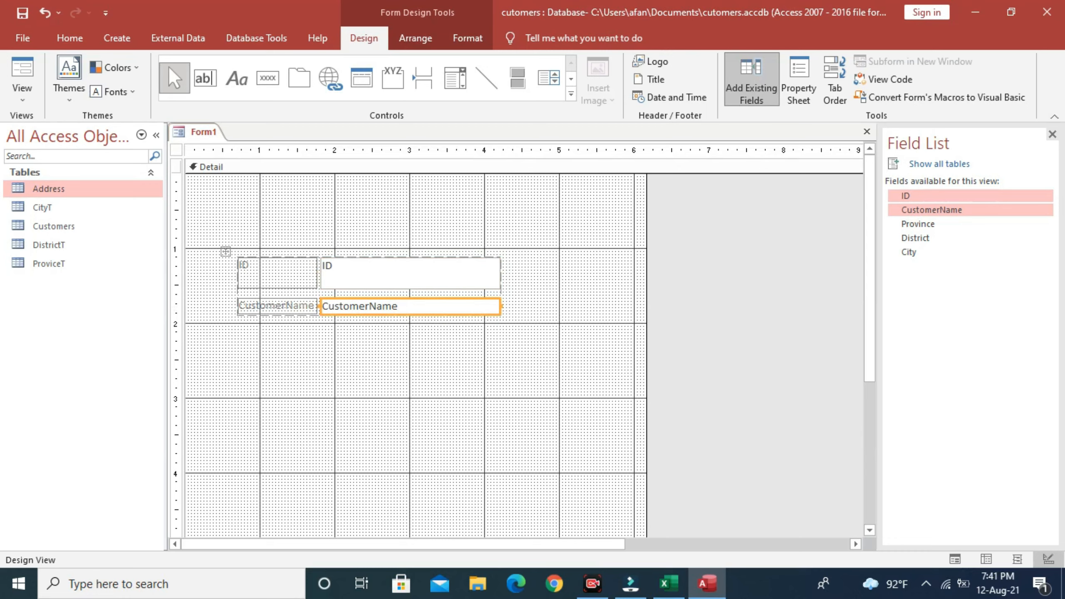
drag(436, 315, 436, 330)
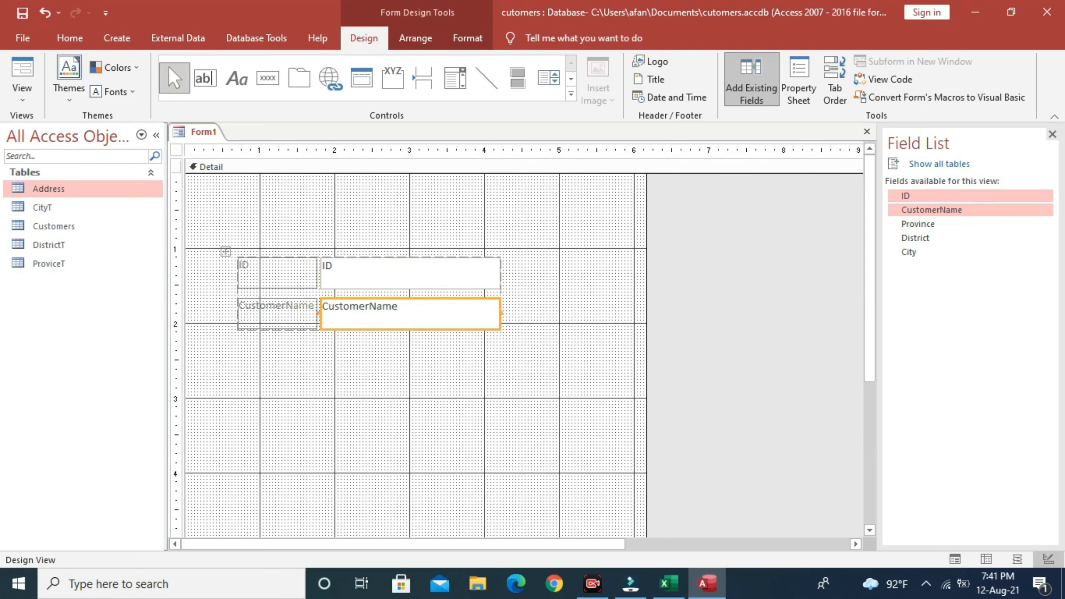
click(436, 378)
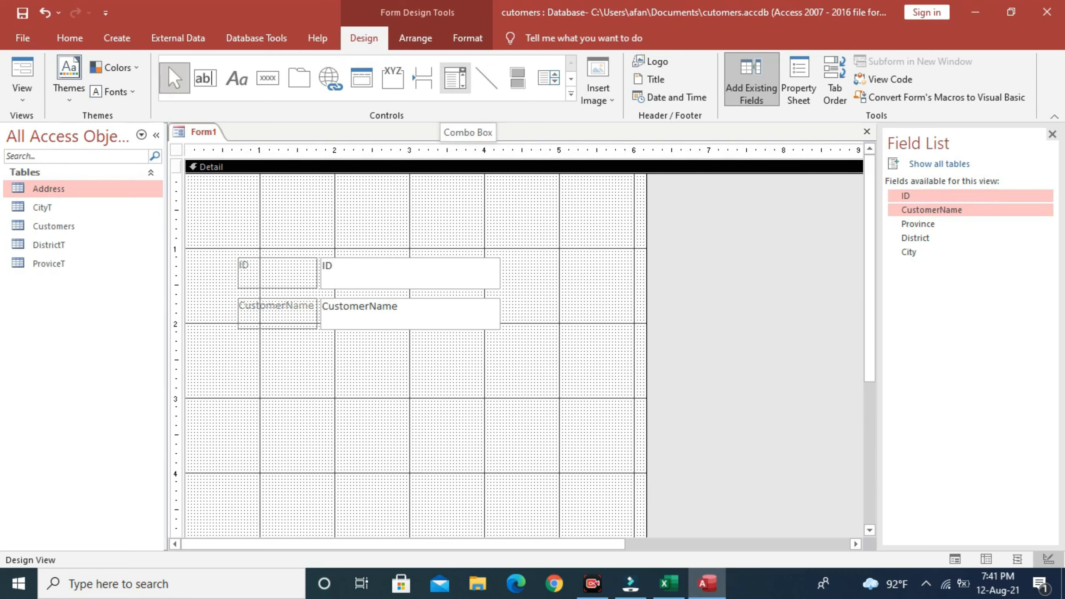
Draw a combo box about 2.2 inches wide below CustomerName and have it get its values from another table or query.
click(455, 78)
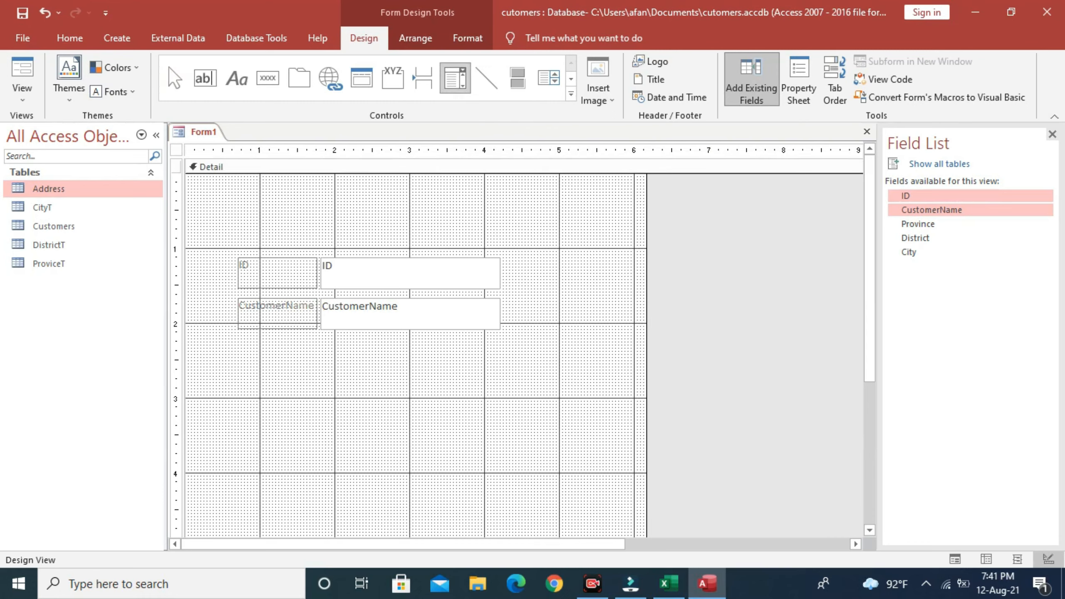
drag(331, 353, 493, 388)
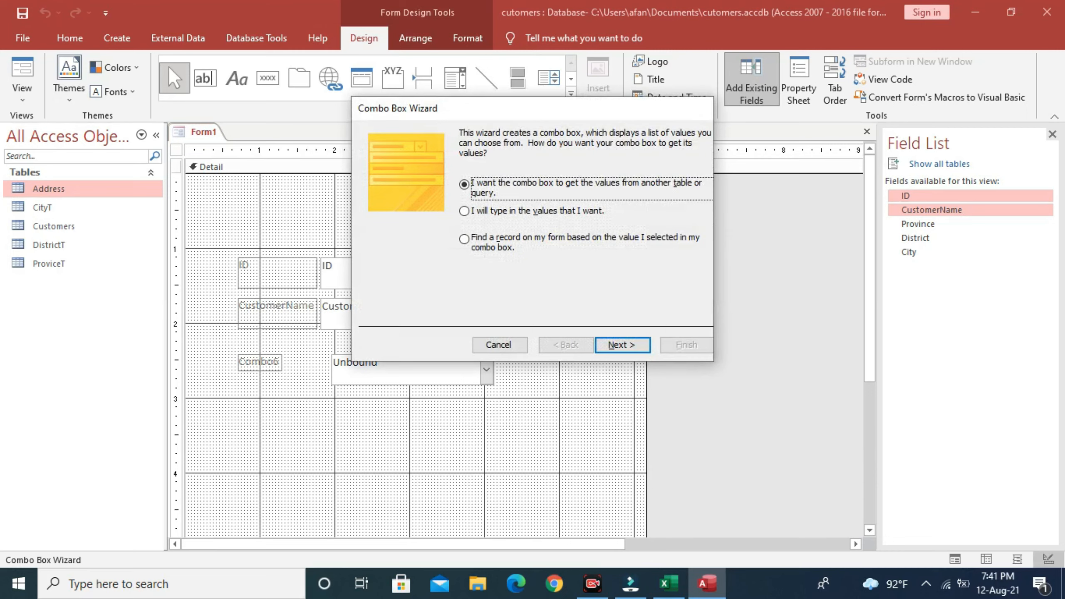
click(621, 345)
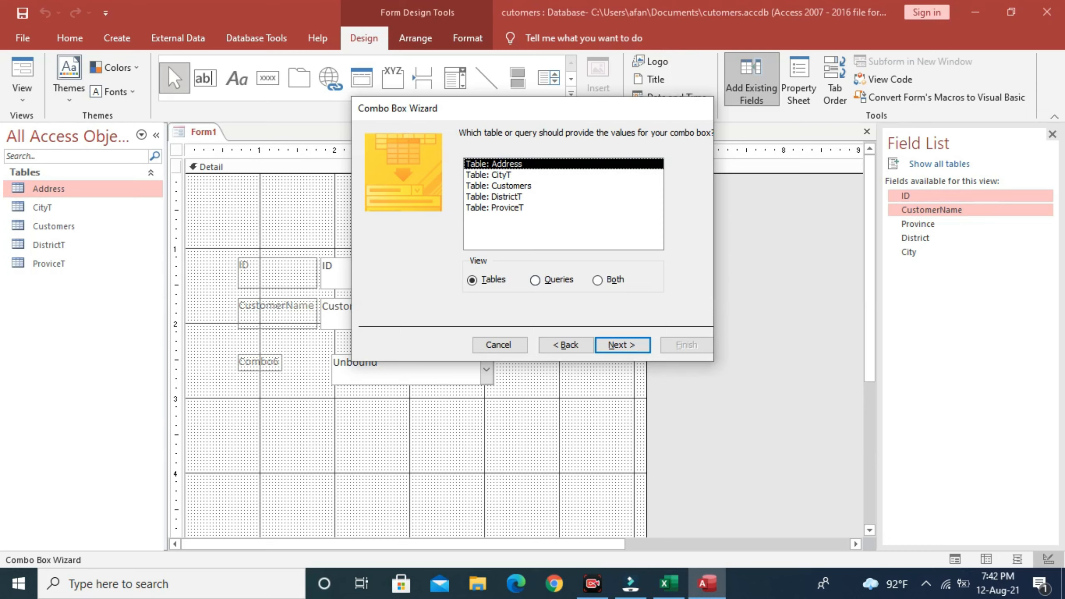
Choose the ProviceT table as the combo box's source and include both its ID and ProvinceName fields.
click(495, 208)
click(623, 345)
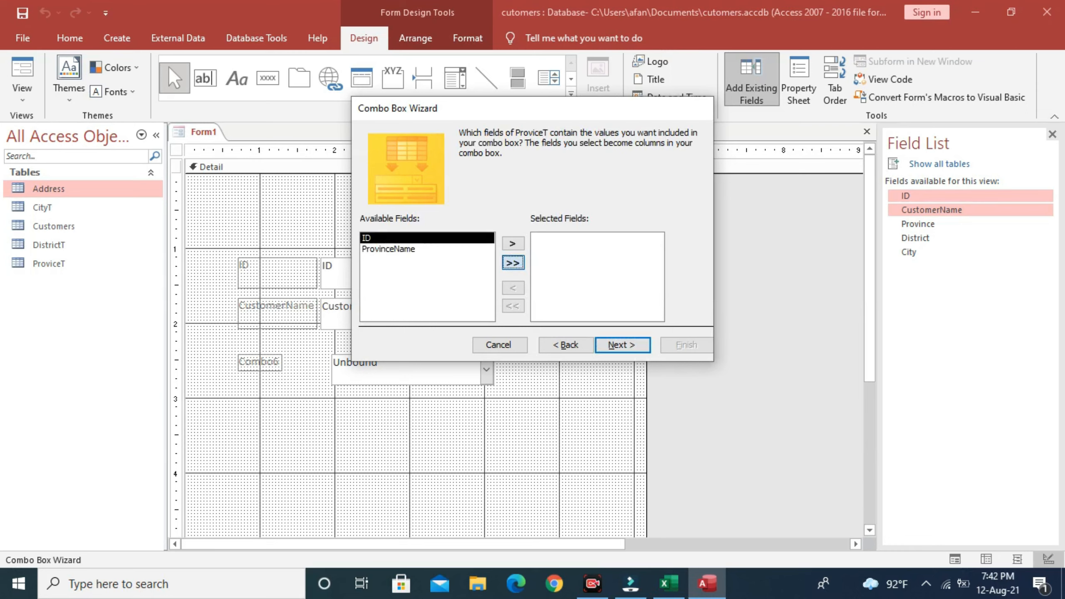
click(512, 262)
click(623, 345)
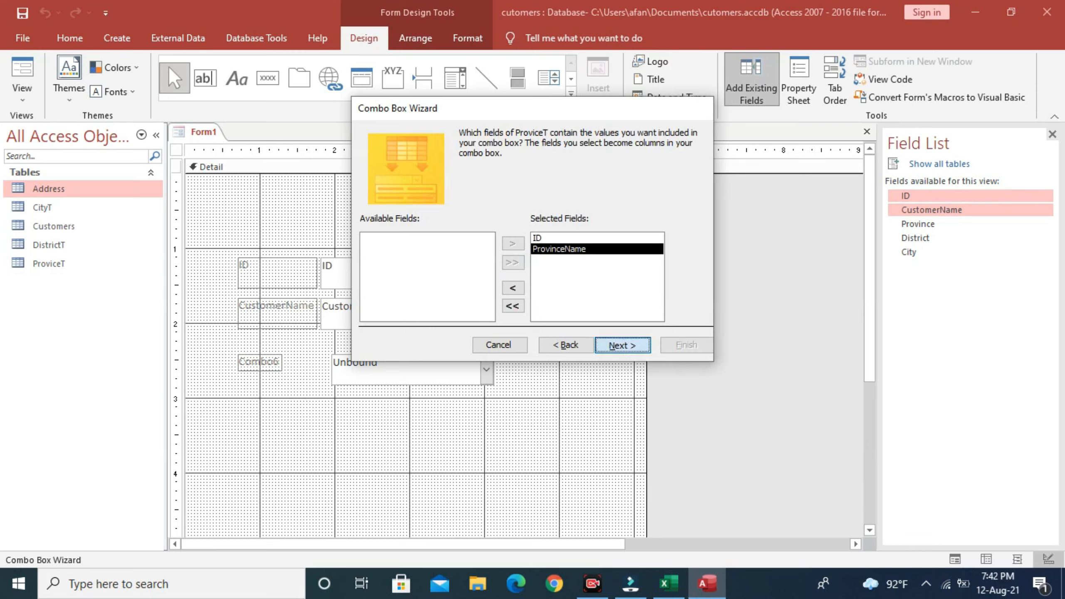
Sort the combo box items by ProvinceName in ascending order and keep the key column hidden.
click(489, 185)
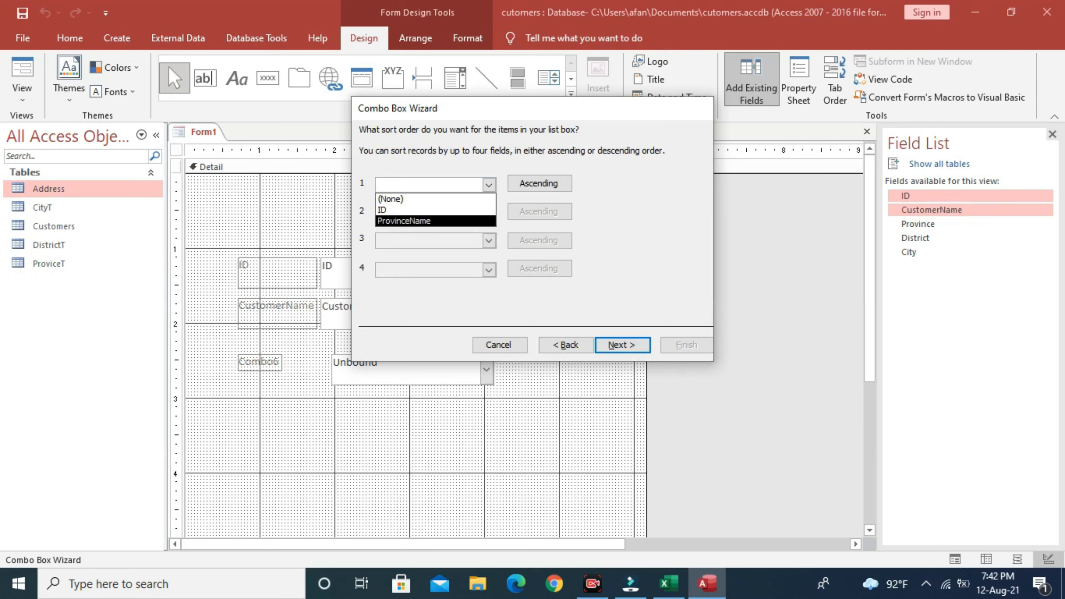
click(404, 221)
click(622, 345)
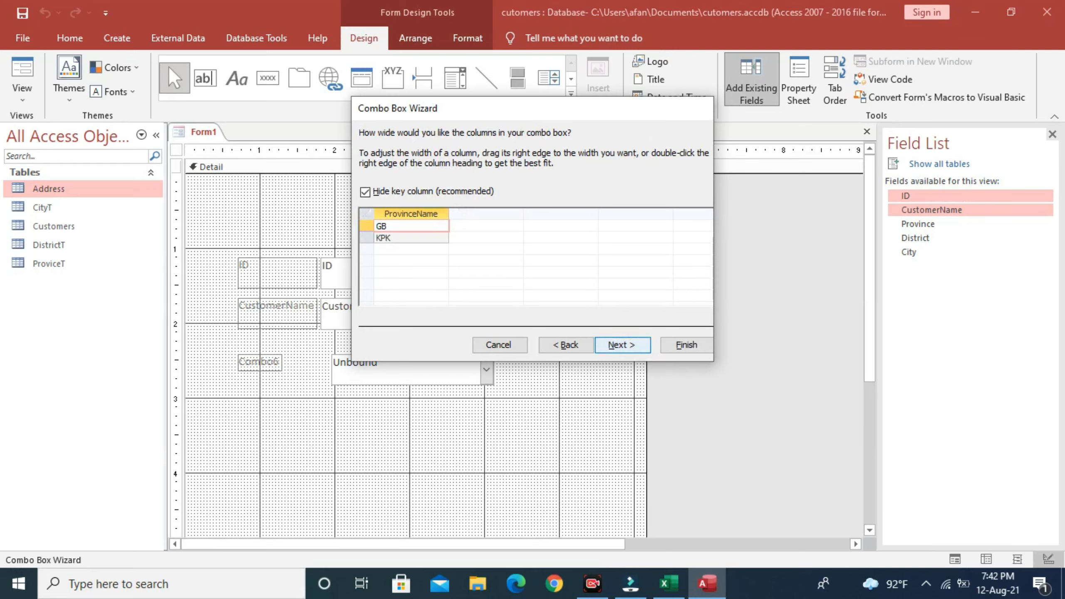
click(622, 344)
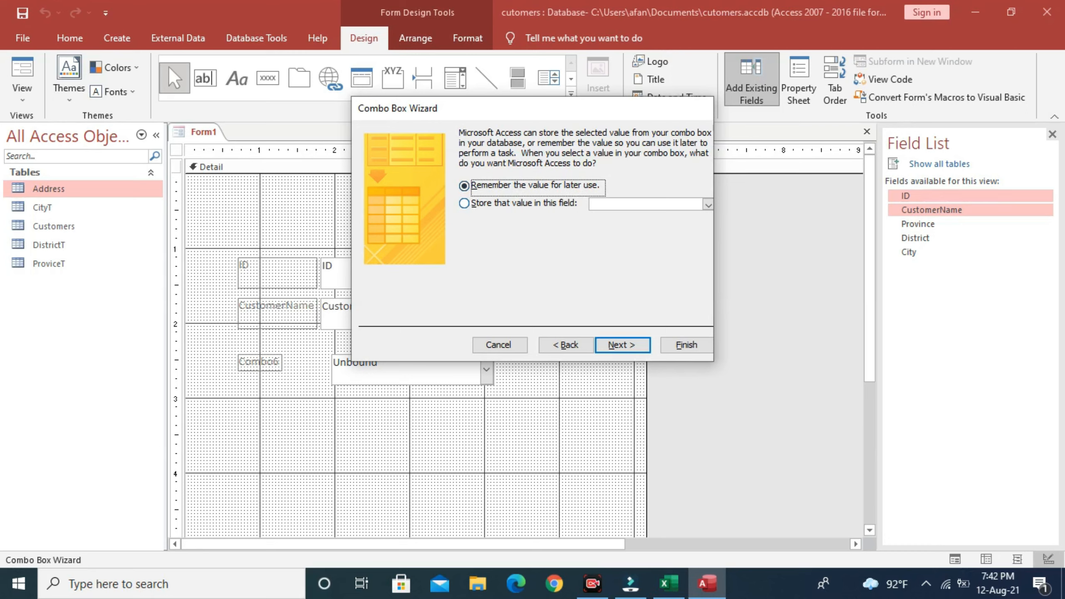
Store the combo box's value in the Province field, label it ProvinceName and finish the wizard.
click(465, 204)
click(708, 205)
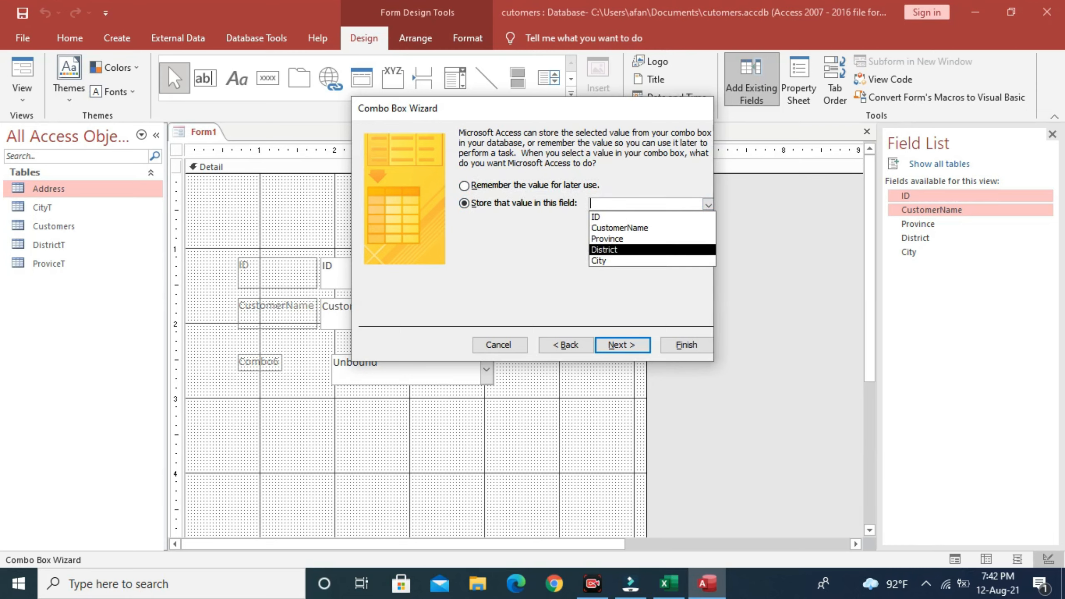
click(608, 239)
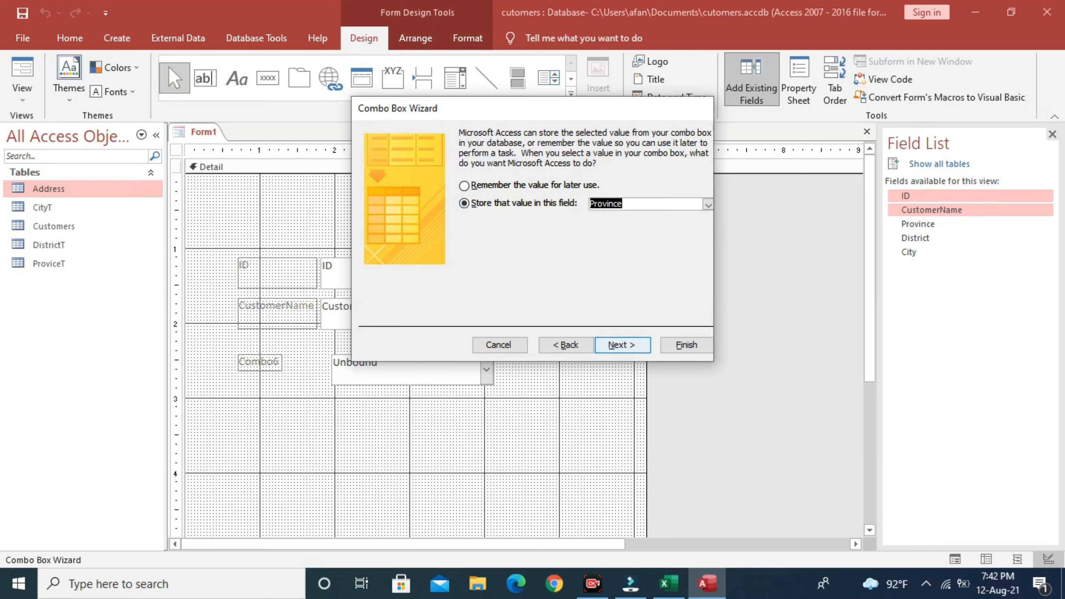
key(Return)
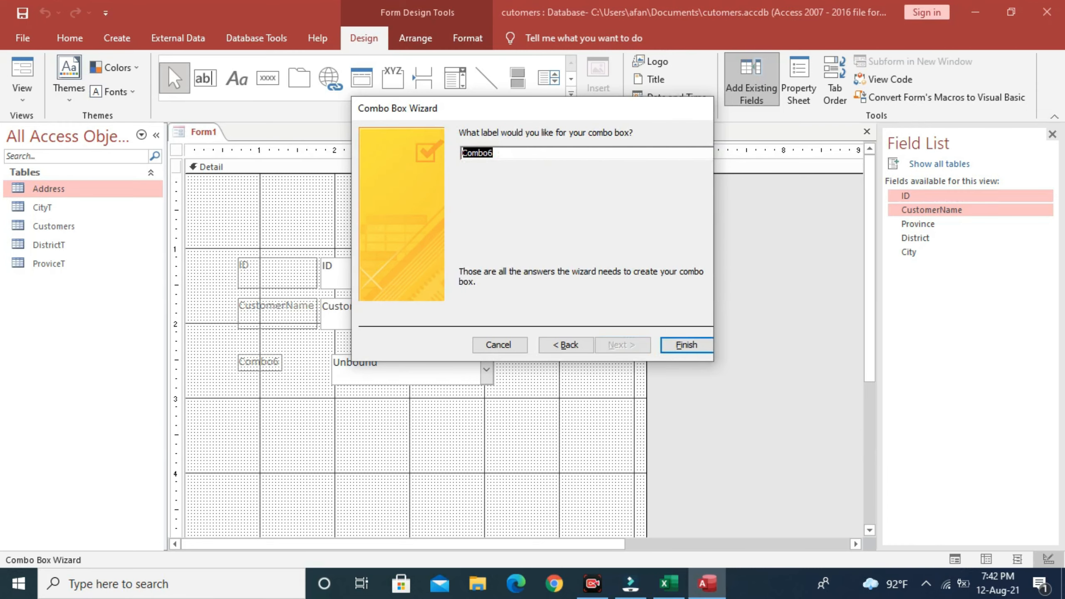
text(ProvinceName)
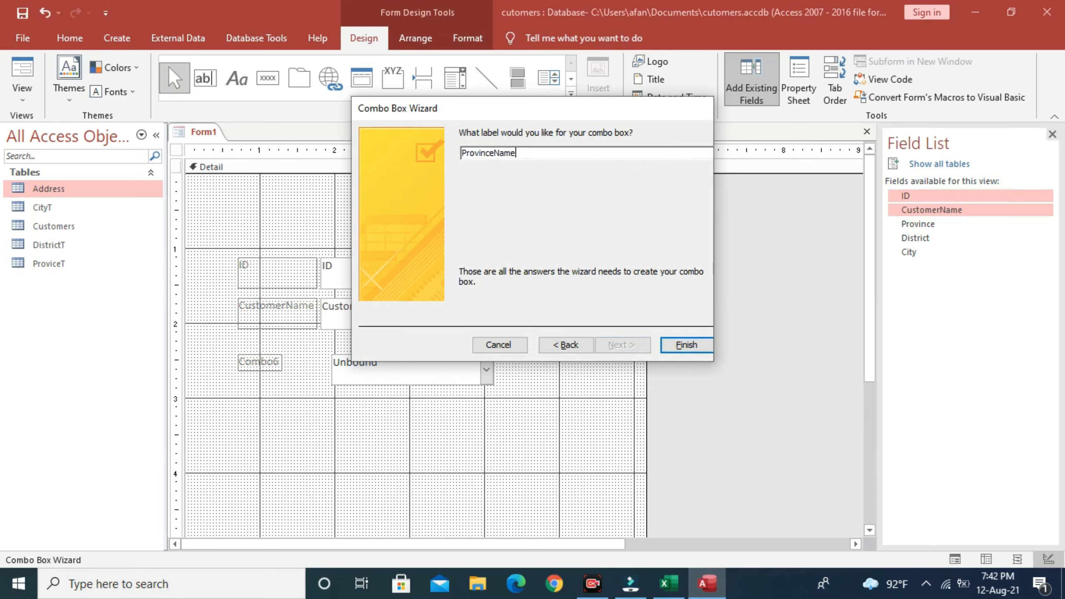
key(Return)
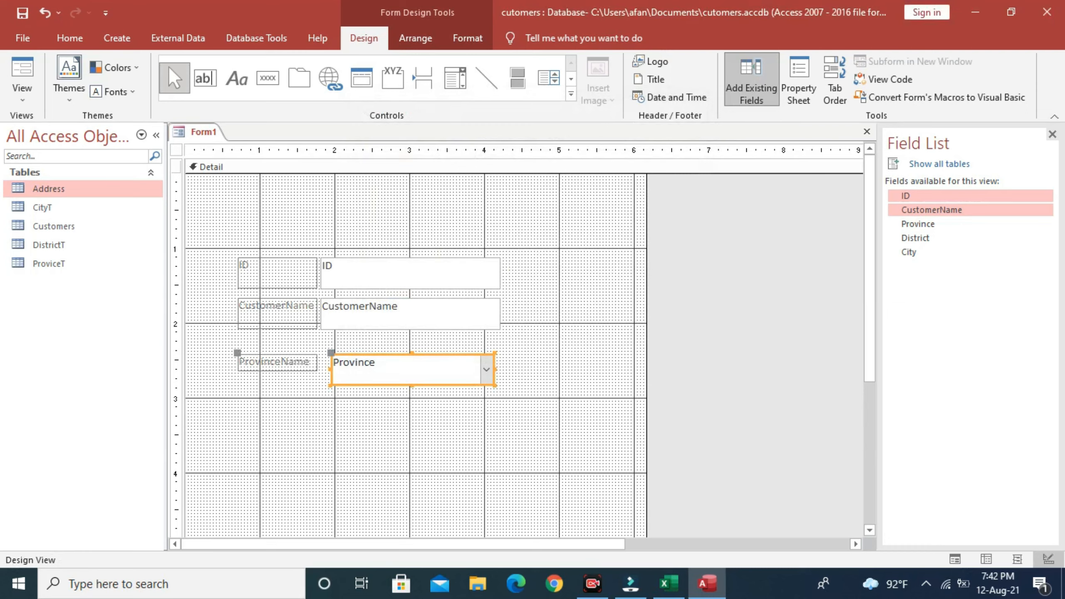
Enlarge the ProvinceName label and widen its combo box to about 2.4 inches to line up with the fields above.
click(277, 363)
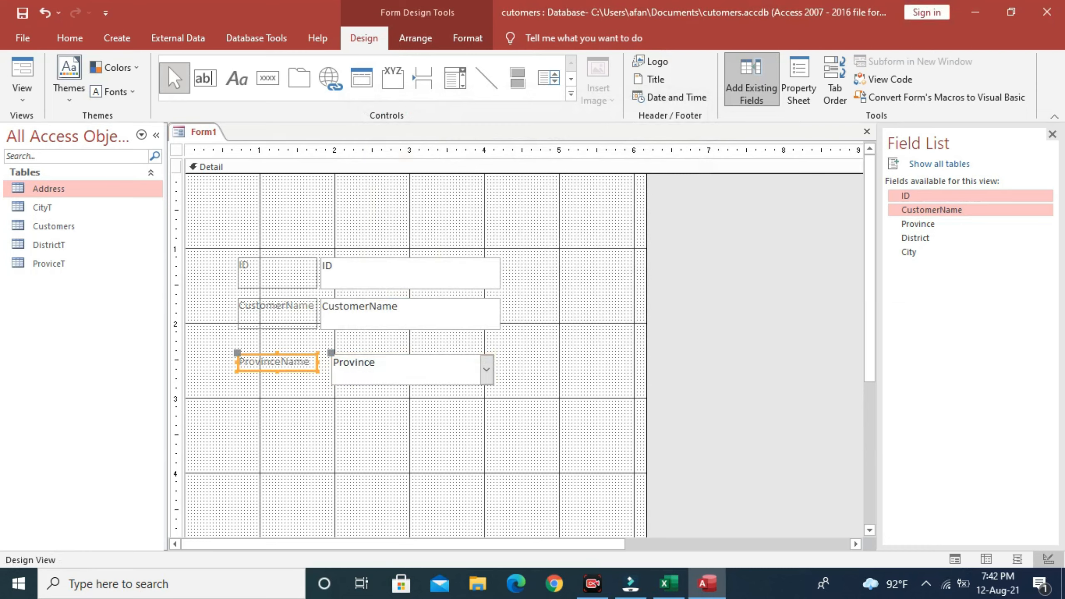
drag(277, 372, 234, 369)
double_click(407, 370)
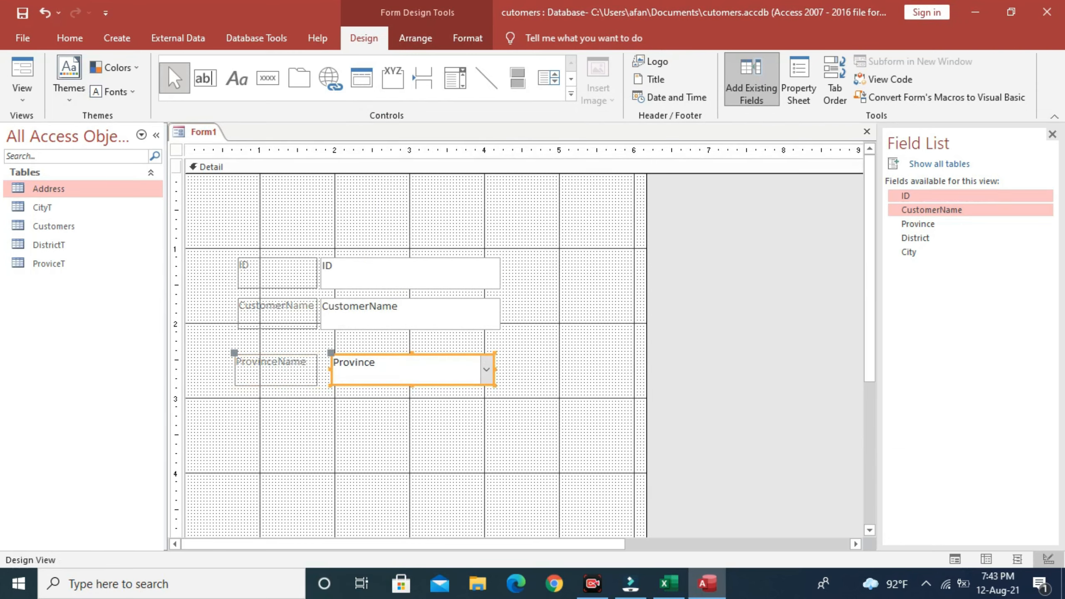
drag(495, 370, 503, 369)
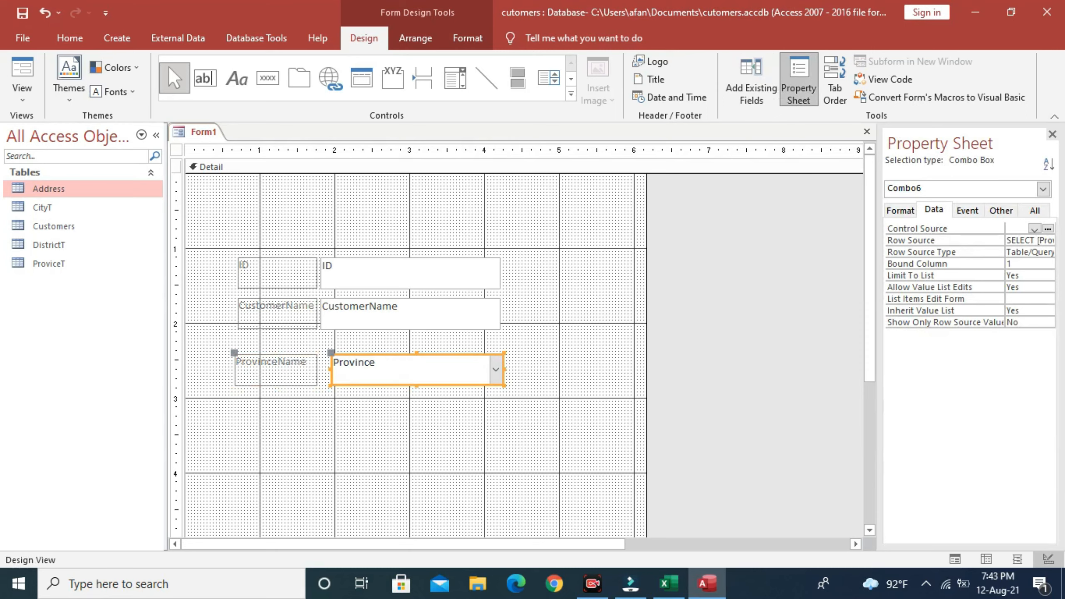
drag(331, 369, 321, 370)
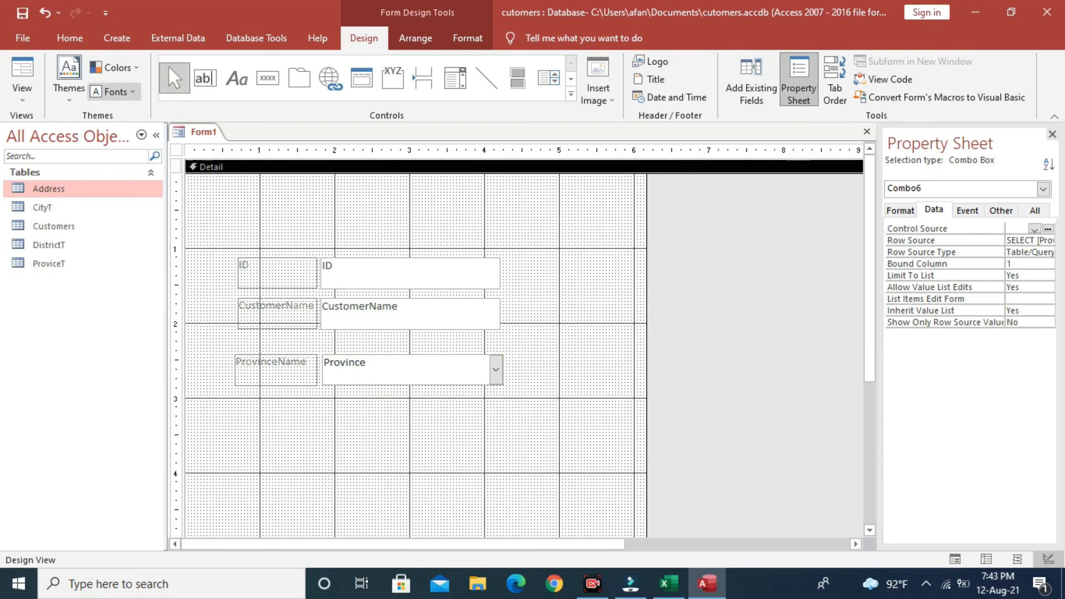
Check the ProvinceName drop-down list in Form View, and return the form to Design View.
click(22, 95)
click(66, 127)
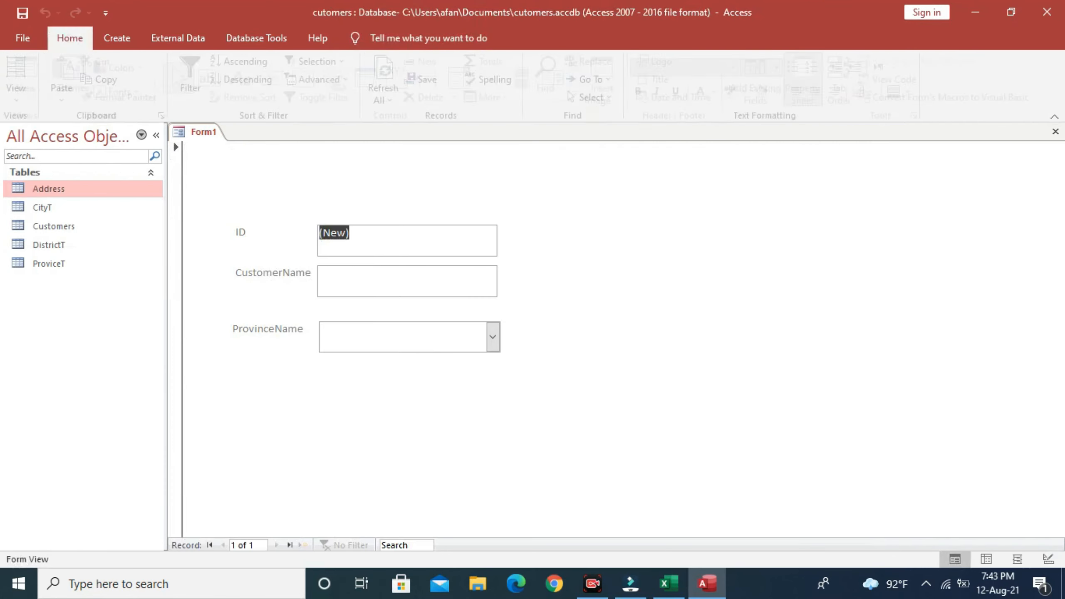
click(493, 337)
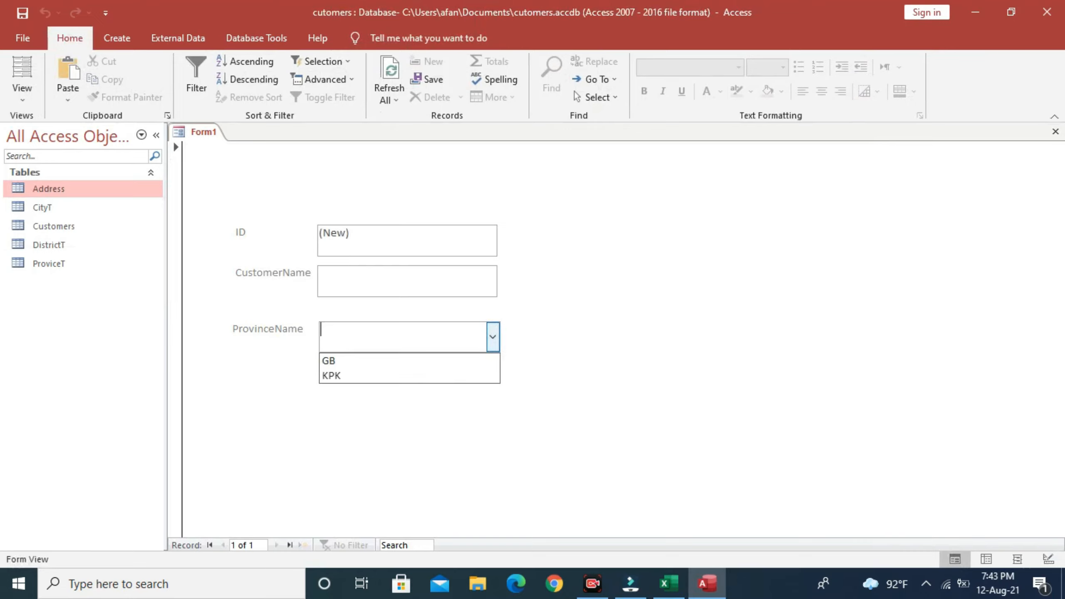
click(492, 337)
click(493, 337)
click(492, 337)
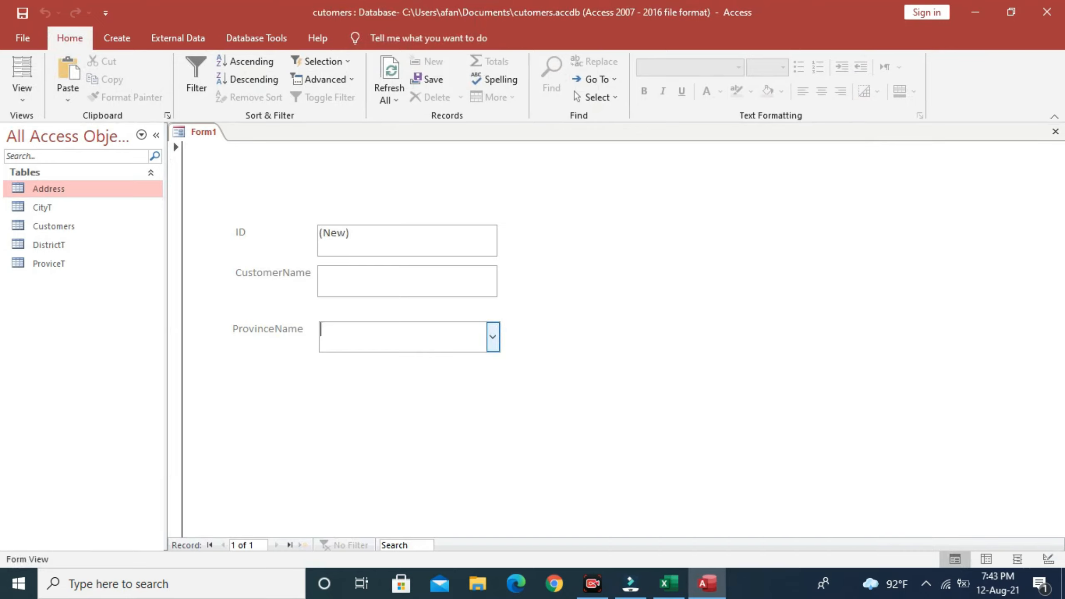
click(21, 91)
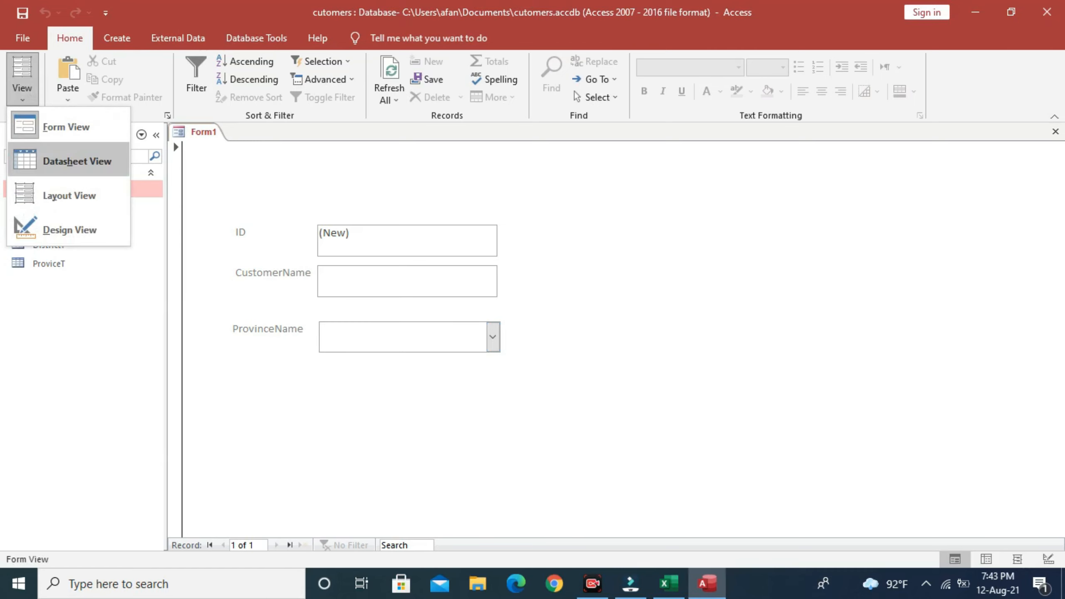
click(69, 230)
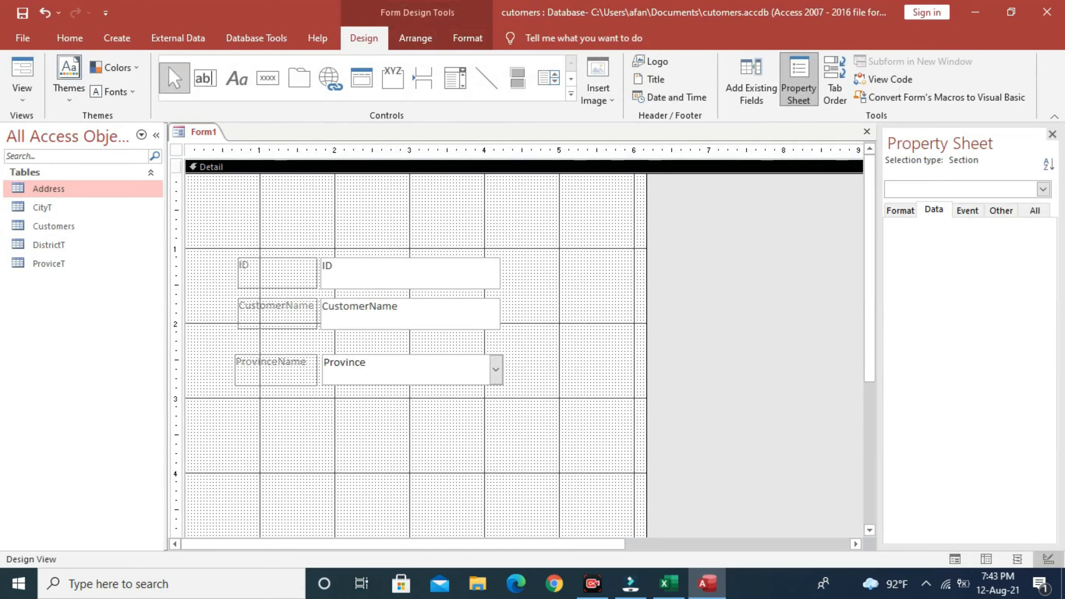
Rename the Province combo box control as CmboProvince in its properties.
click(403, 369)
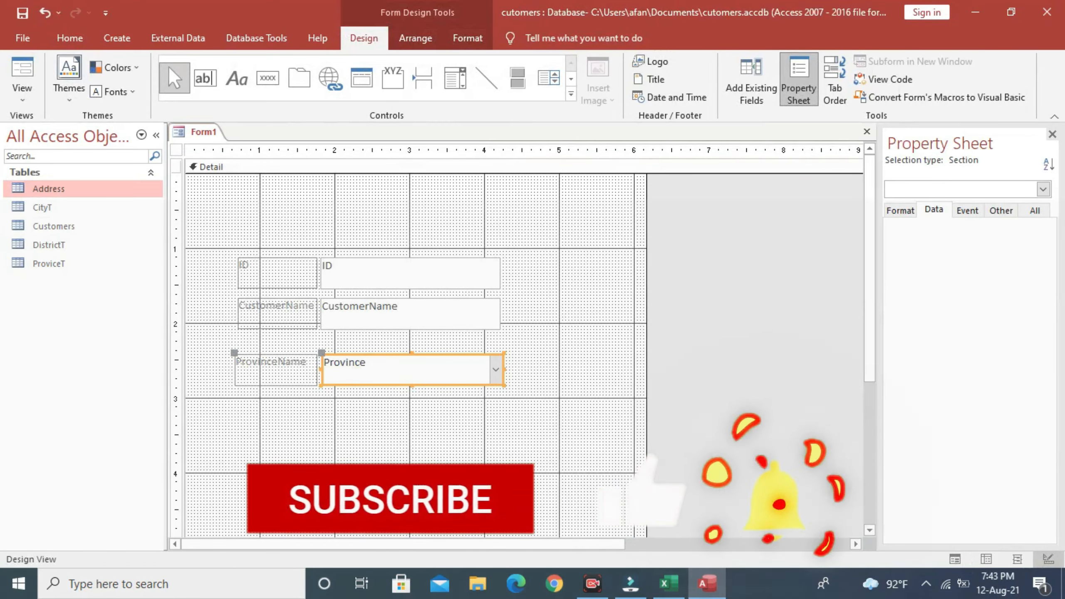
click(1052, 133)
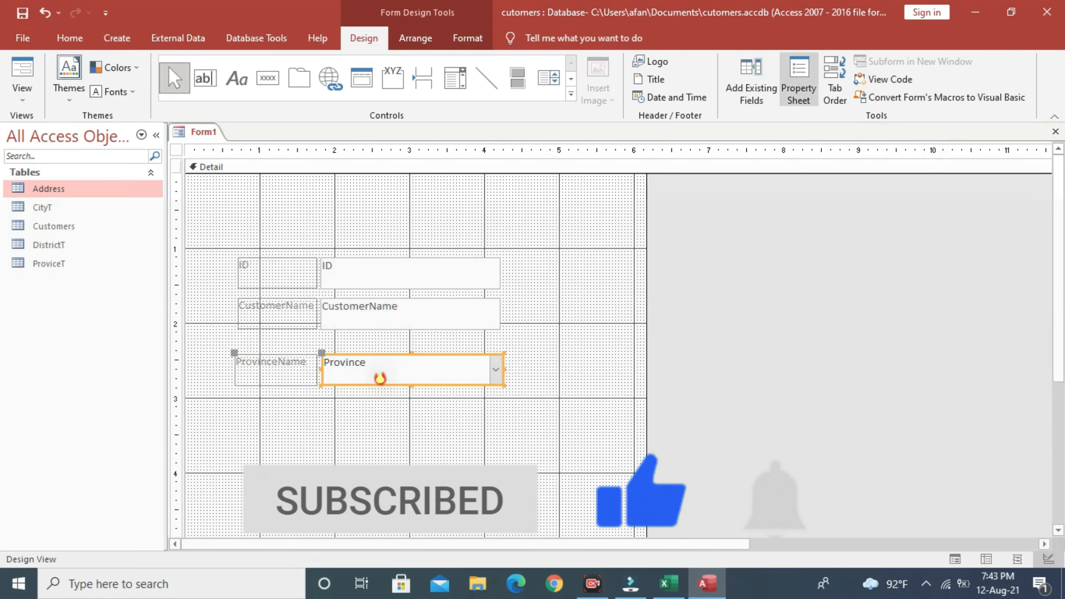
click(799, 80)
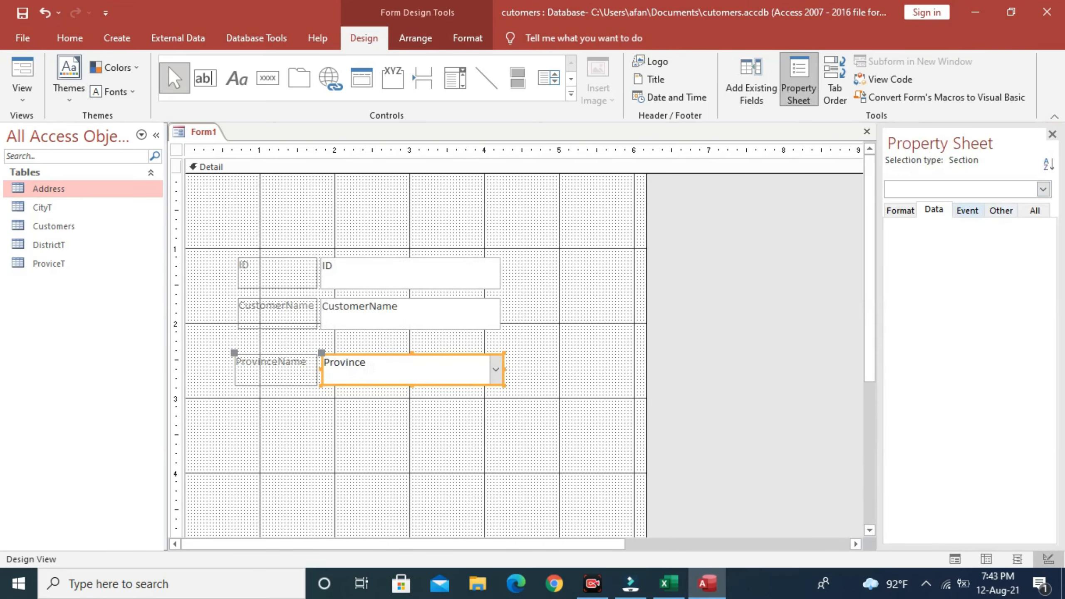
click(1001, 211)
click(1034, 210)
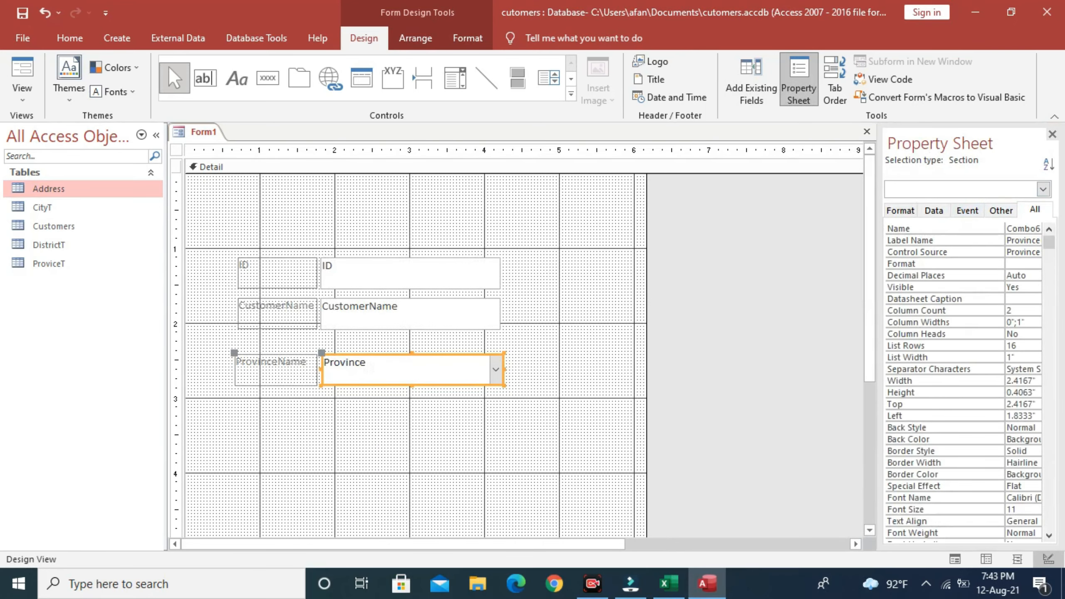
click(1001, 209)
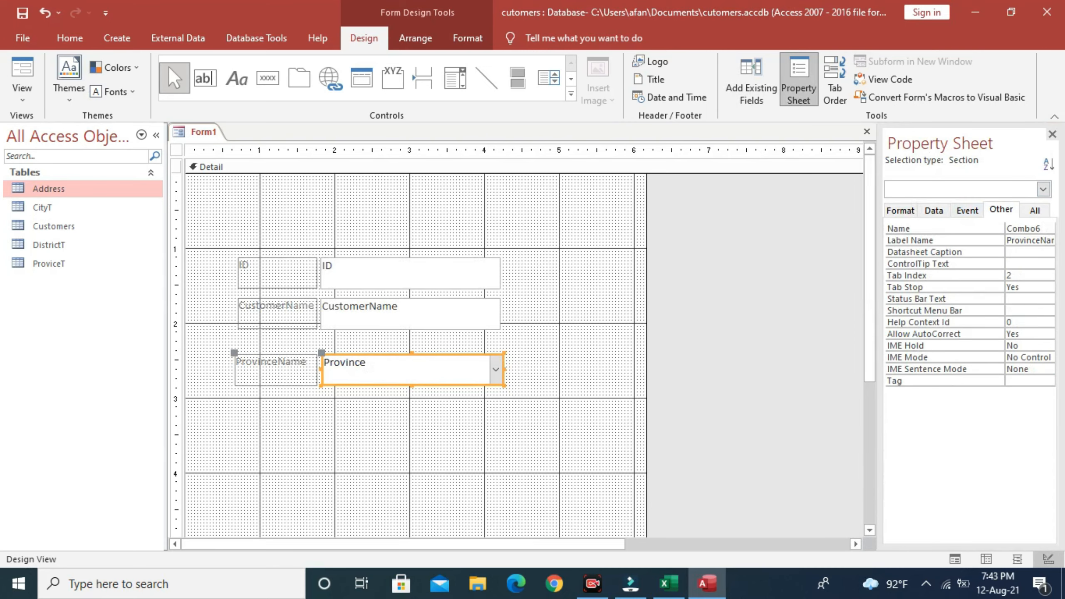
click(1044, 229)
key(BackSpace)
key(BackSpace)
key(BackSpace)
key(BackSpace)
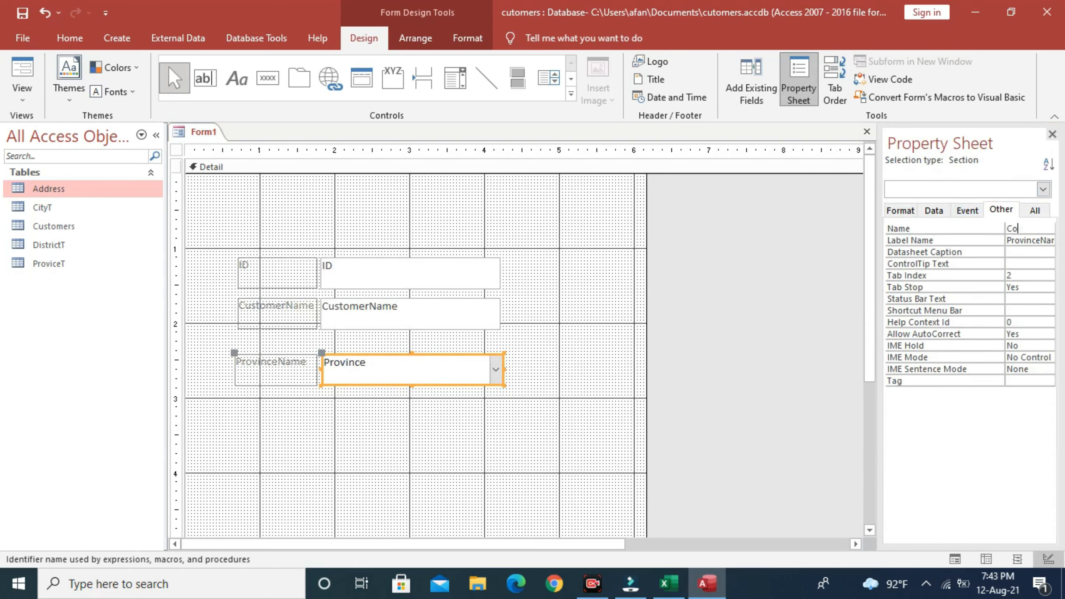
key(BackSpace)
text(mbo)
text(P)
text(rovince)
Save the form under the name CustomerF.
key(ctrl+s)
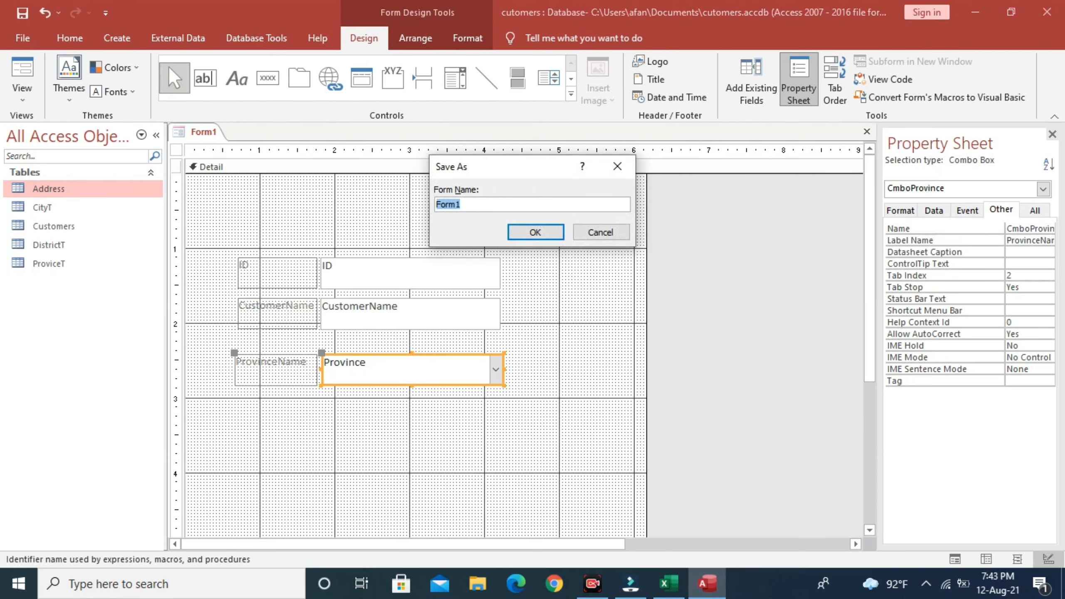
text(CustomerF)
key(Return)
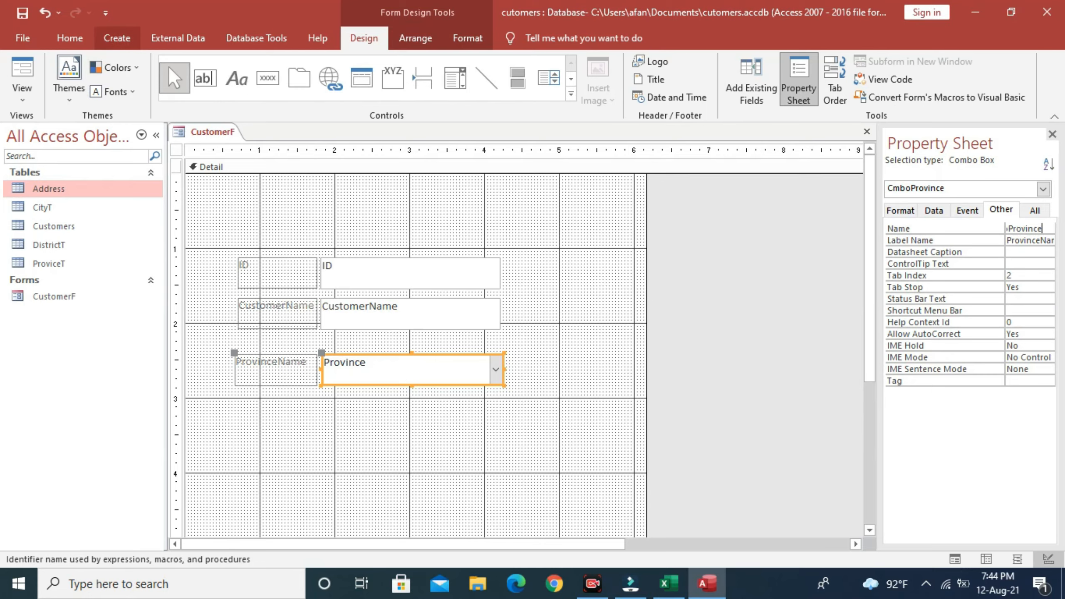
Create a new query in Design View based on the Address table and add all of its fields to the grid.
click(117, 38)
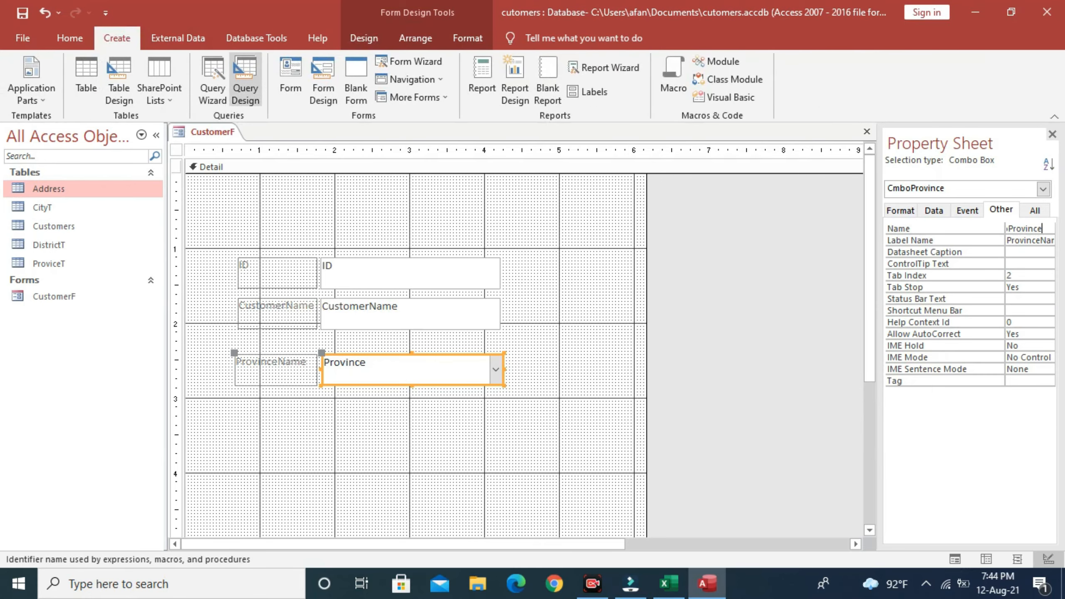
click(245, 80)
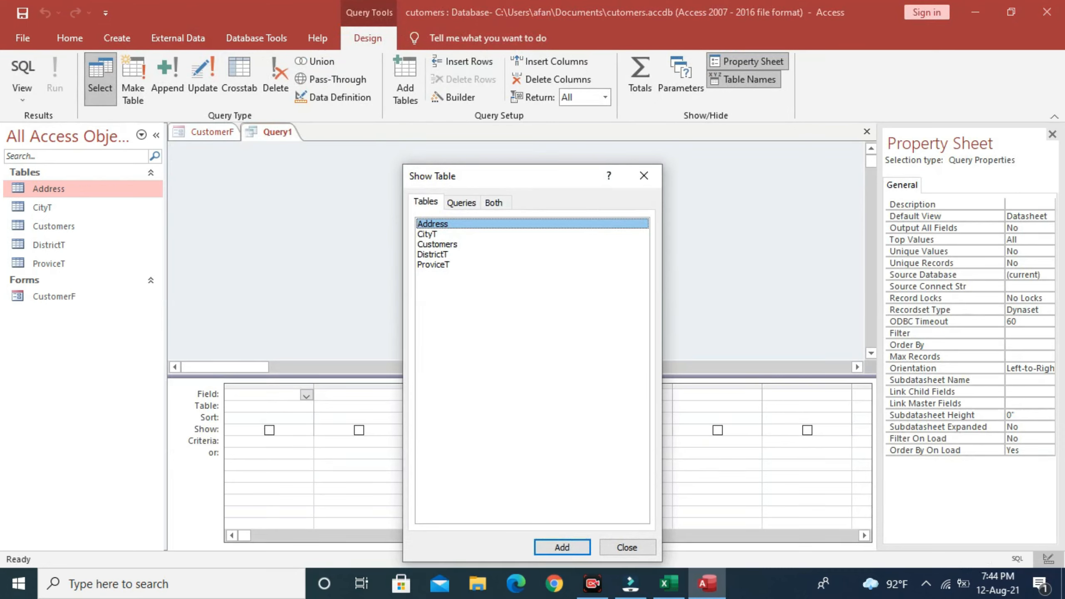
double_click(433, 223)
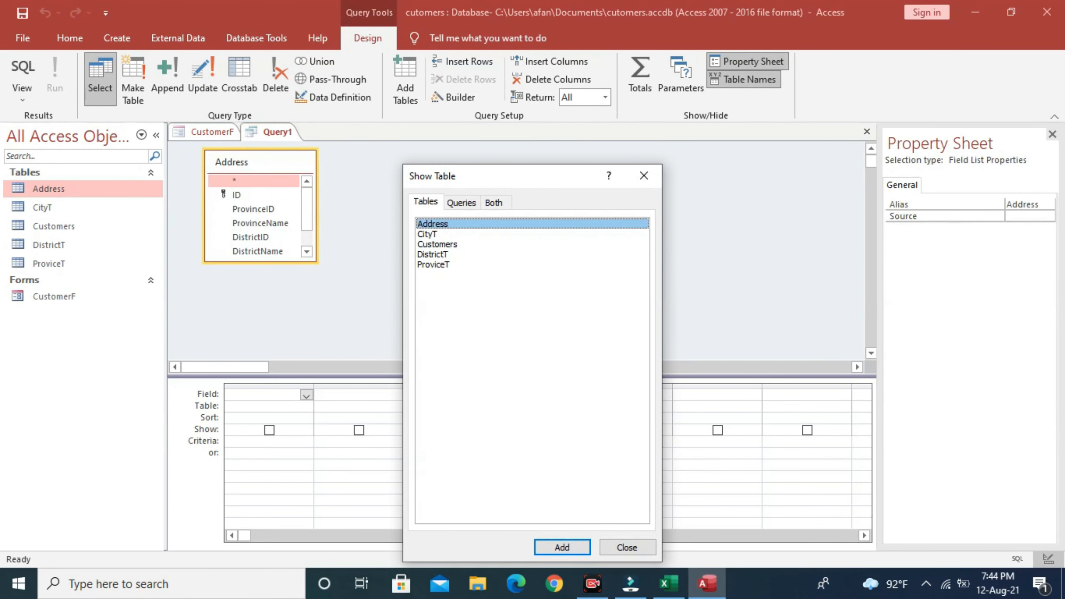
click(644, 175)
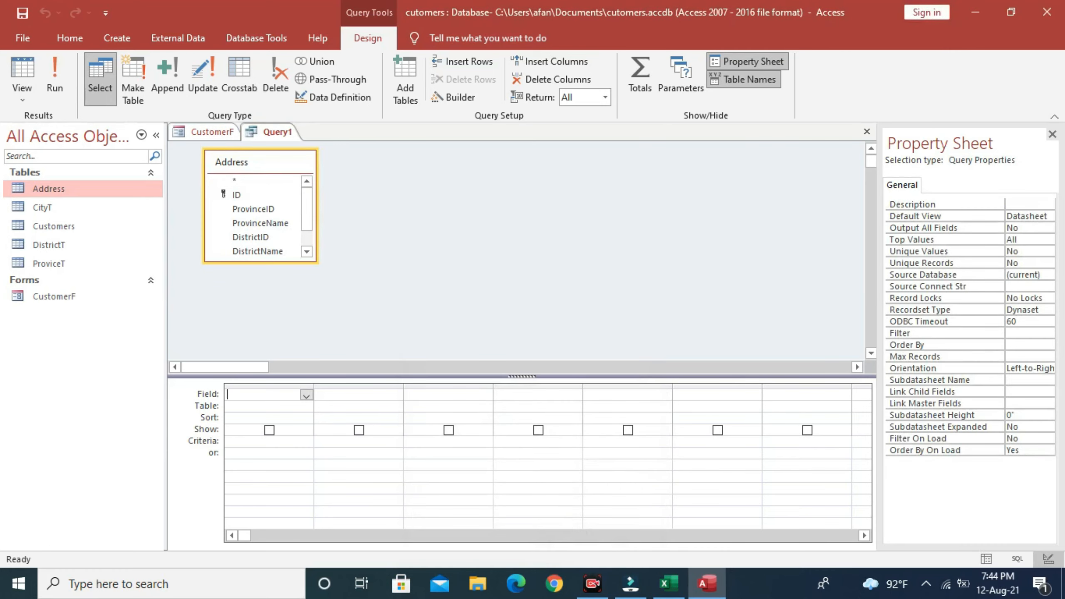
double_click(252, 162)
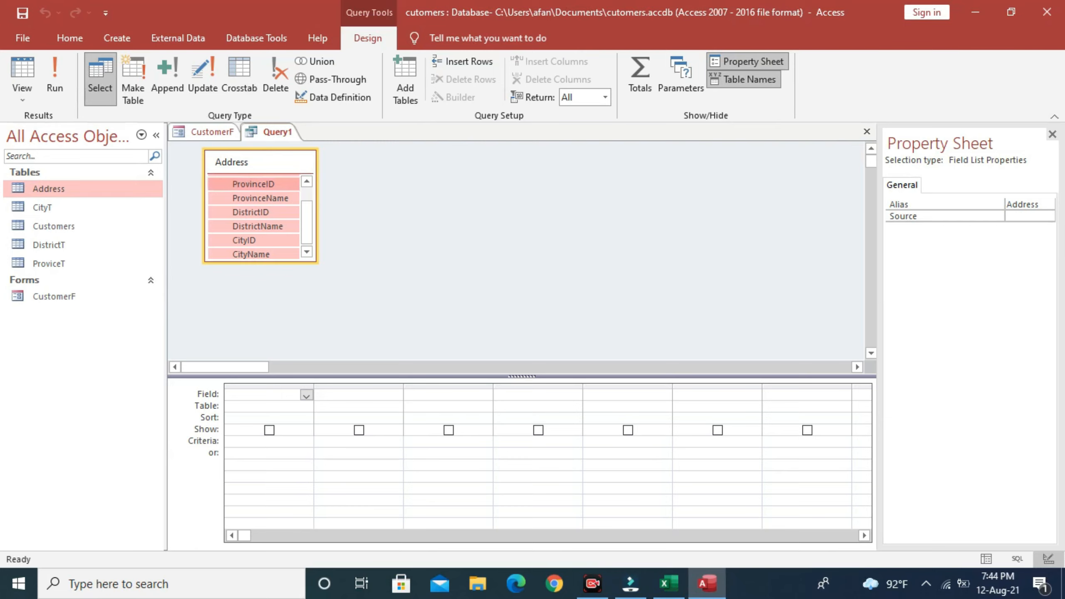
scroll(254, 217, up, 1)
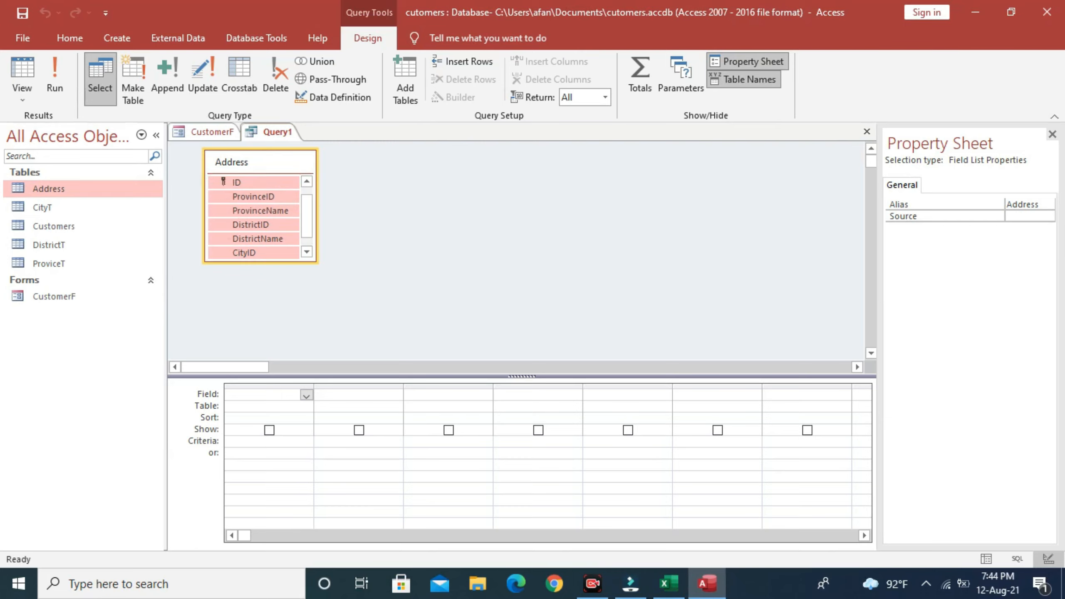
drag(257, 210, 268, 395)
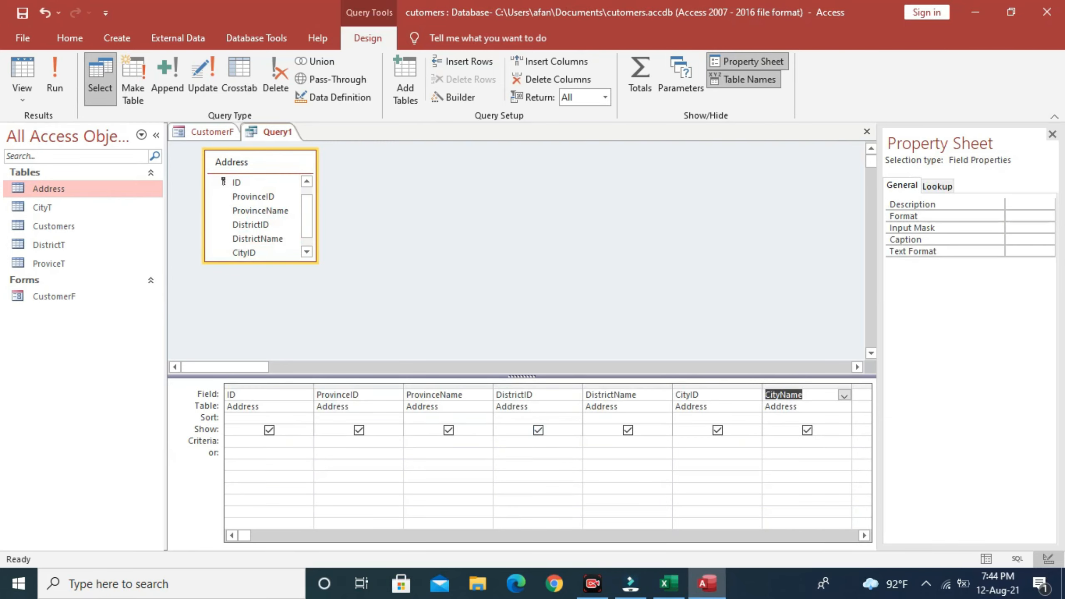
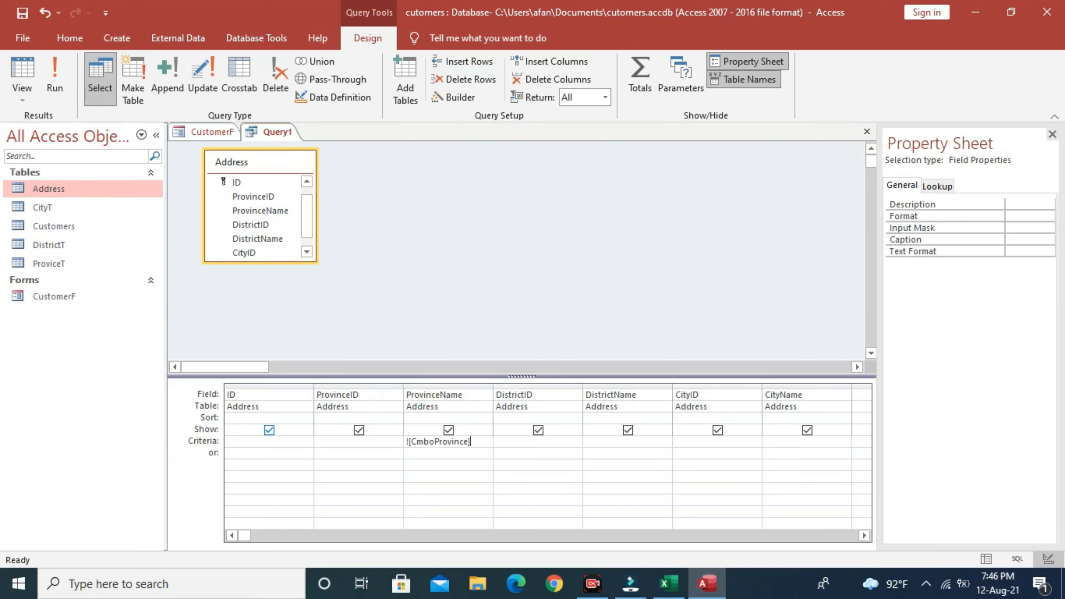
Hide the ID, ProvinceID, ProvinceName, CityID and CityName columns from the query output and run the query.
click(270, 430)
click(359, 431)
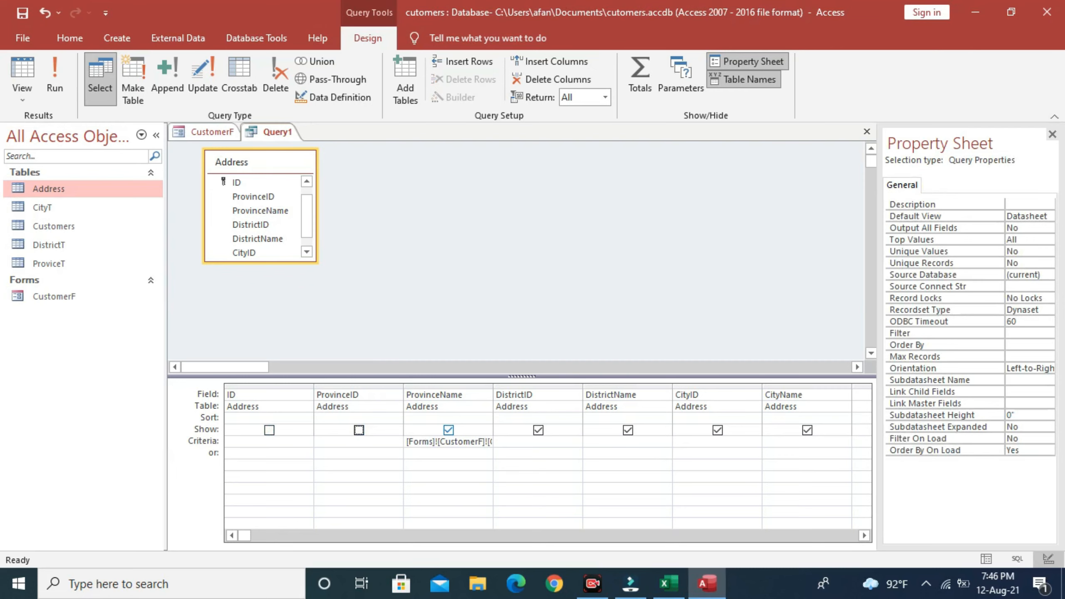
click(448, 430)
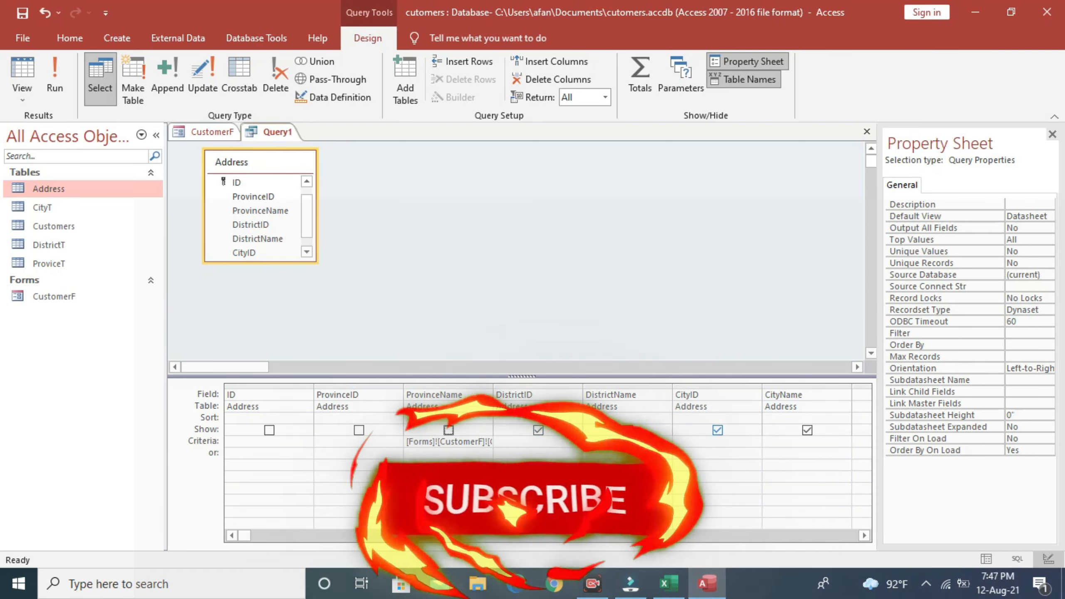
click(718, 431)
click(807, 430)
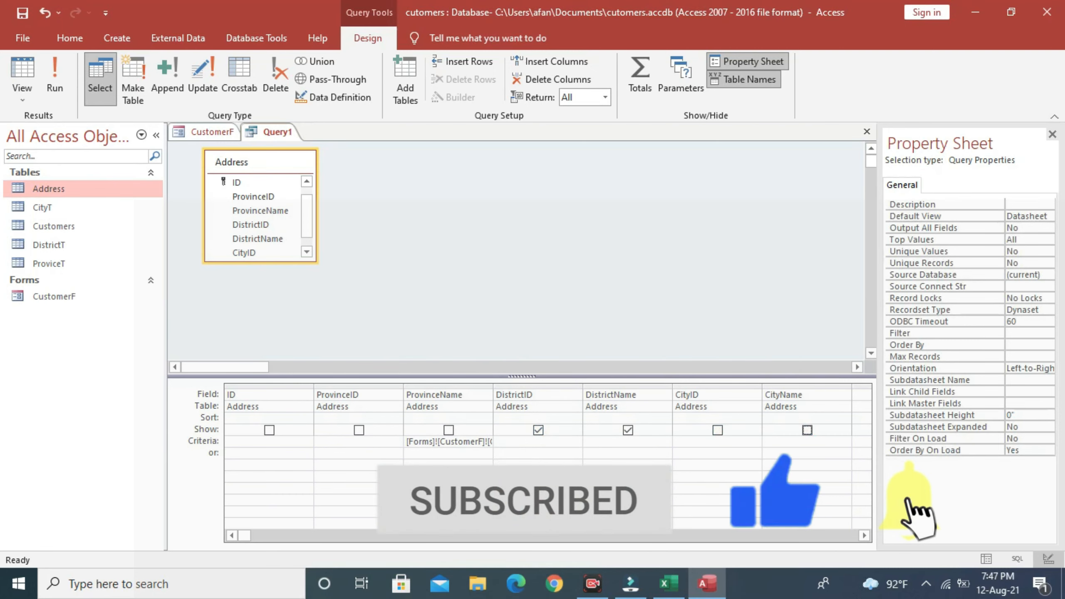
click(55, 76)
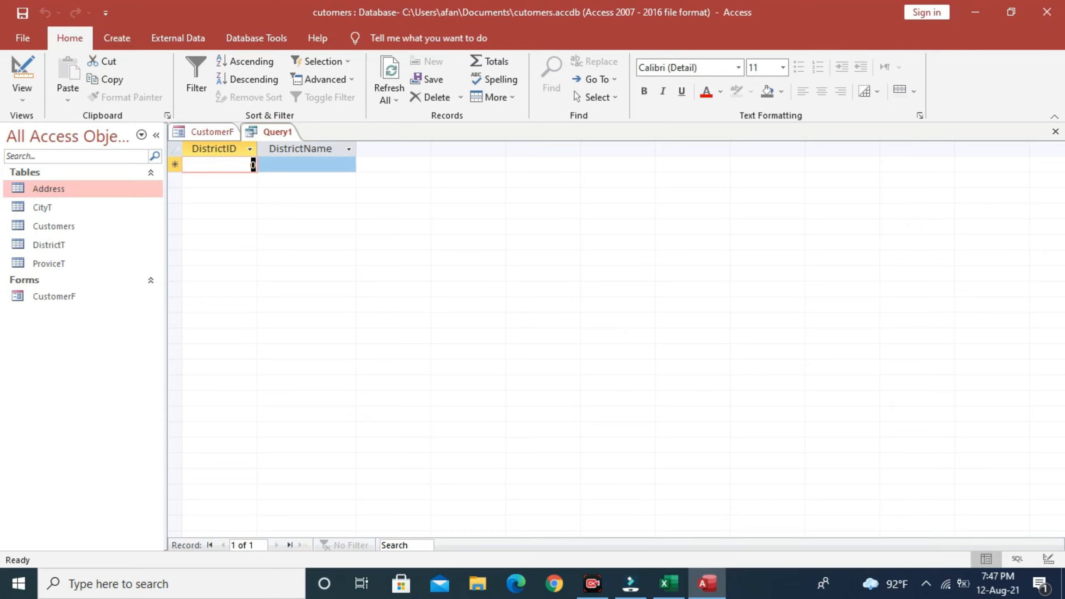
Close the query and save it under the name DistrictQ.
right_click(271, 132)
click(296, 162)
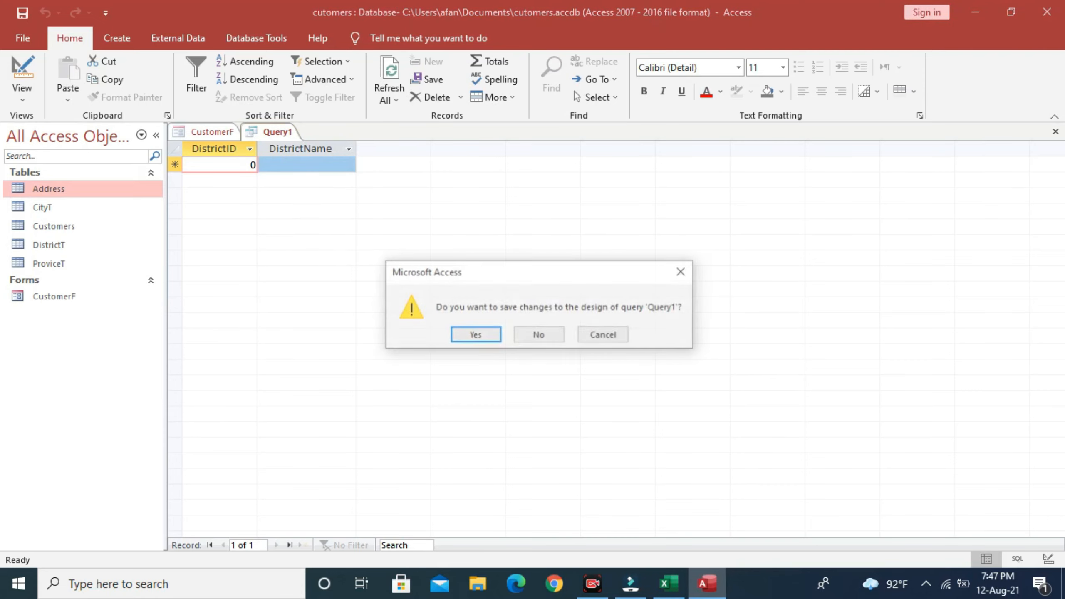
key(Return)
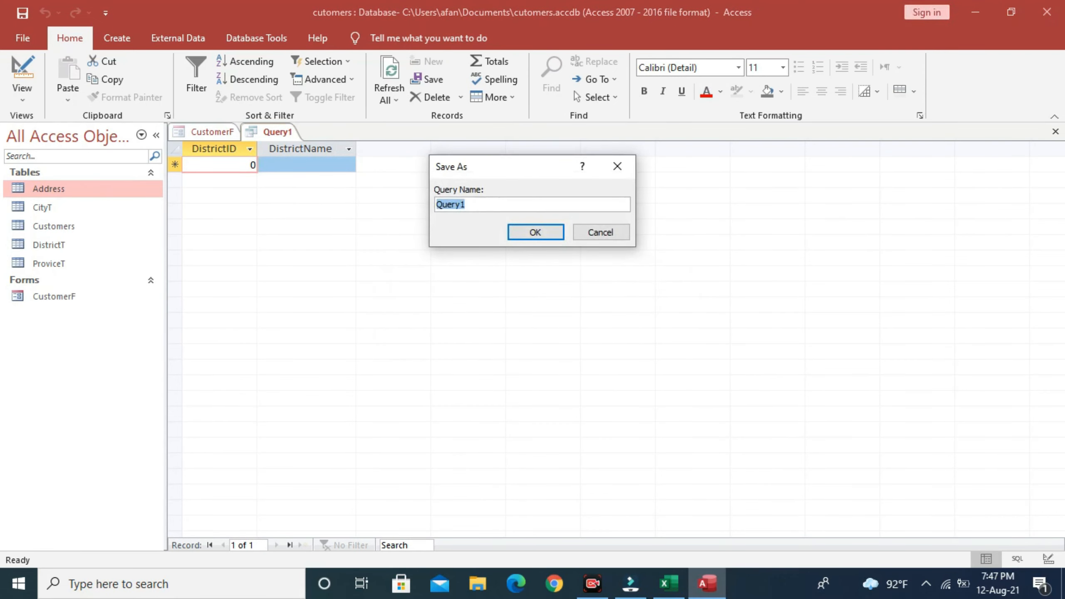
text(Districtq)
key(BackSpace)
text(Q)
key(Return)
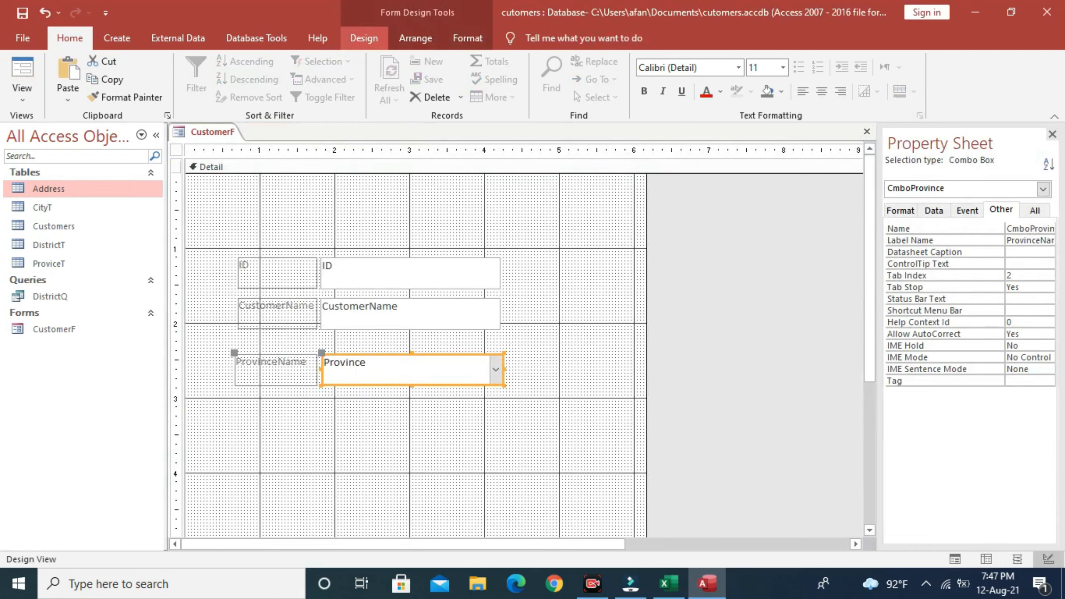
Draw a combo box below the Province combo box on CustomerF and take its values from the DistrictQ query.
click(363, 38)
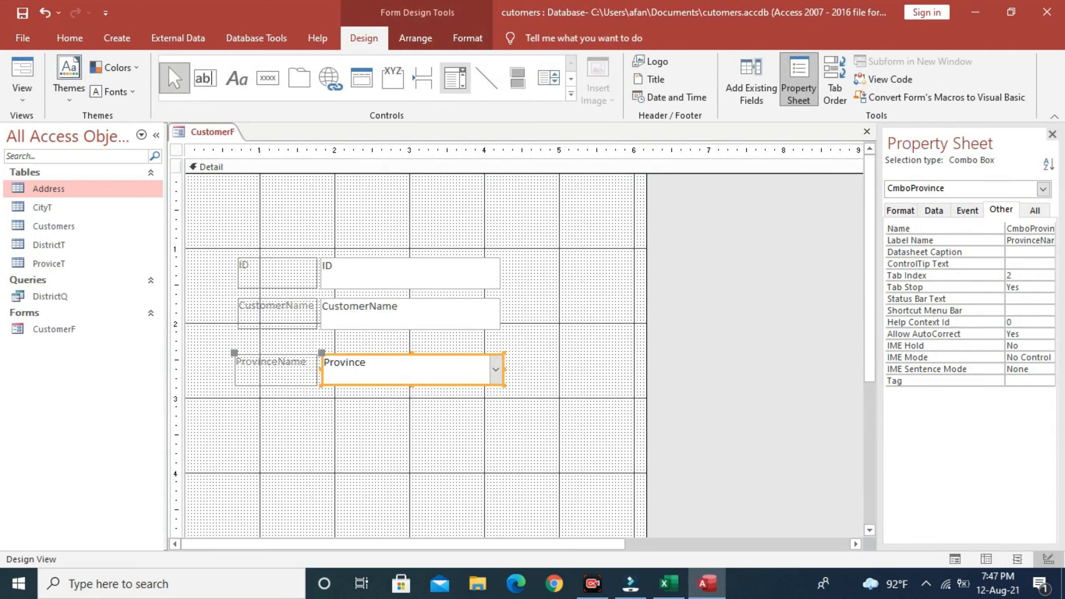
click(455, 78)
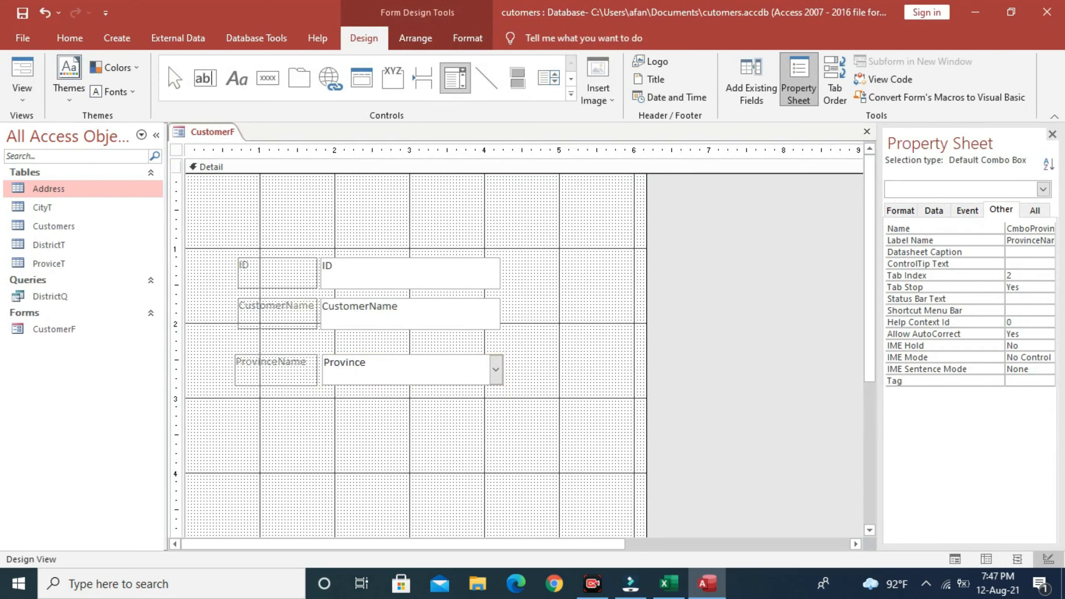
drag(331, 406, 503, 450)
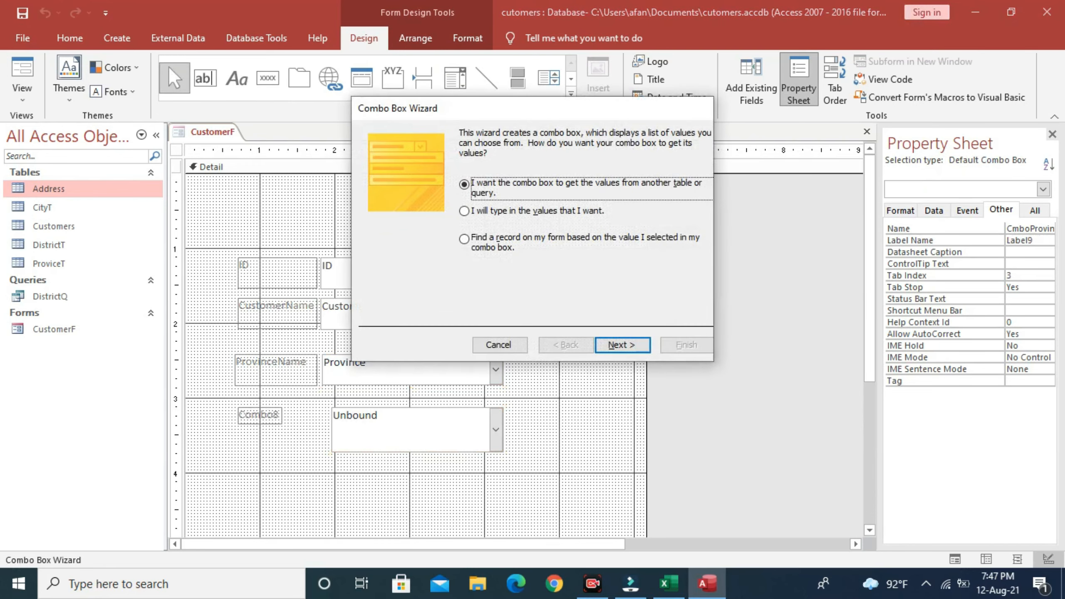
key(Return)
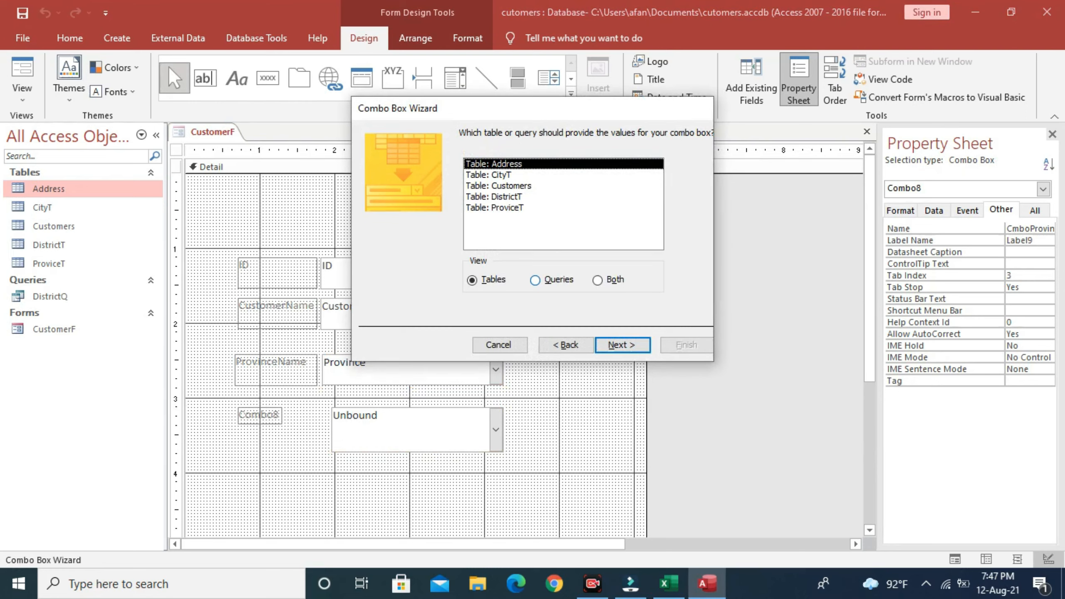
key(alt+q)
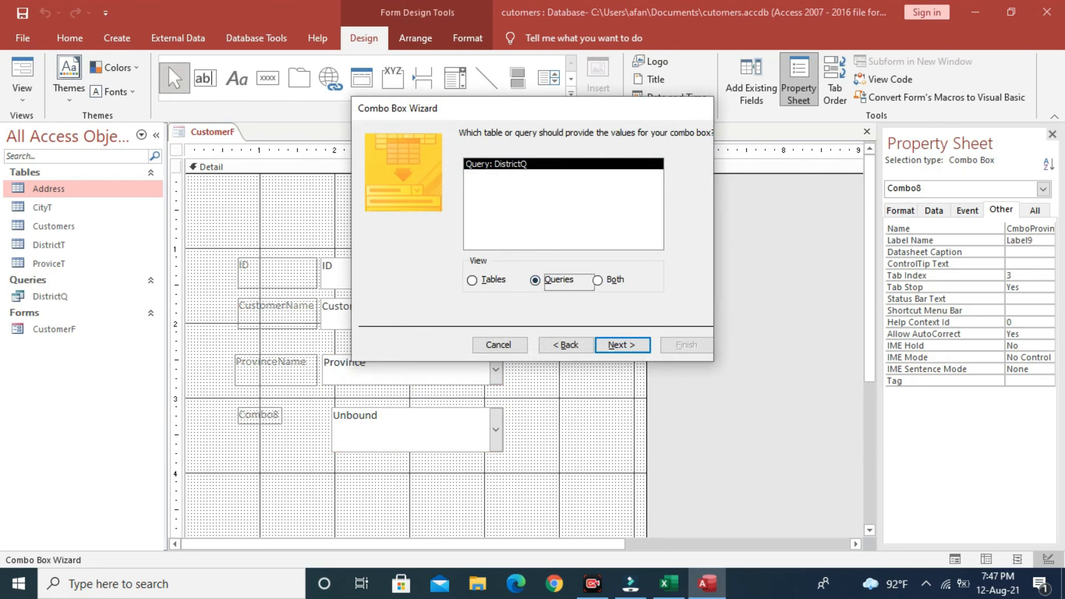
key(Return)
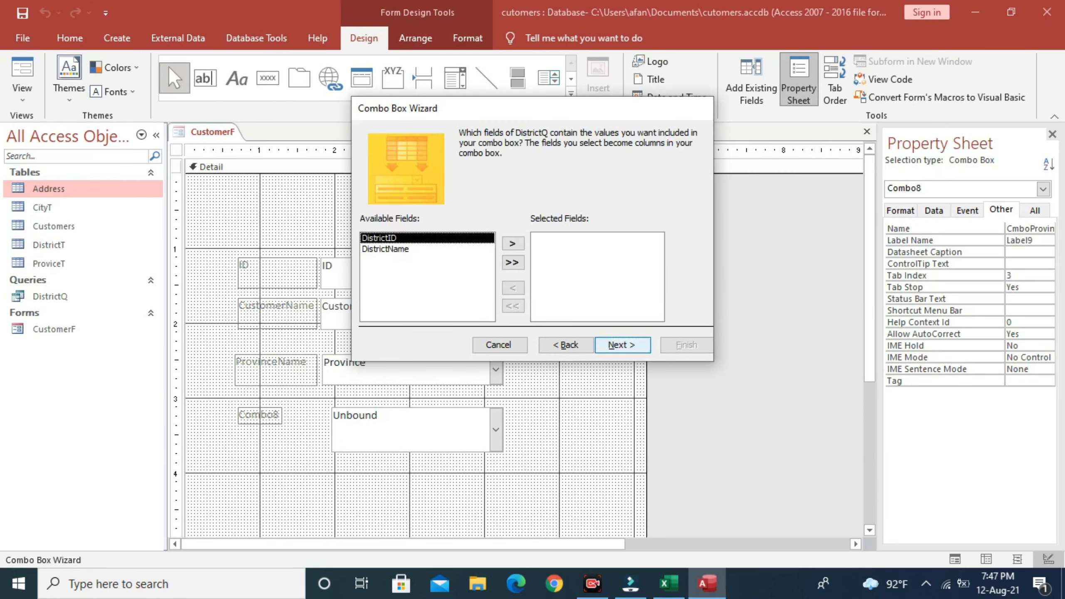
Include the DistrictID and DistrictName fields in the combo box and sort its items ascending by DistrictName.
click(513, 263)
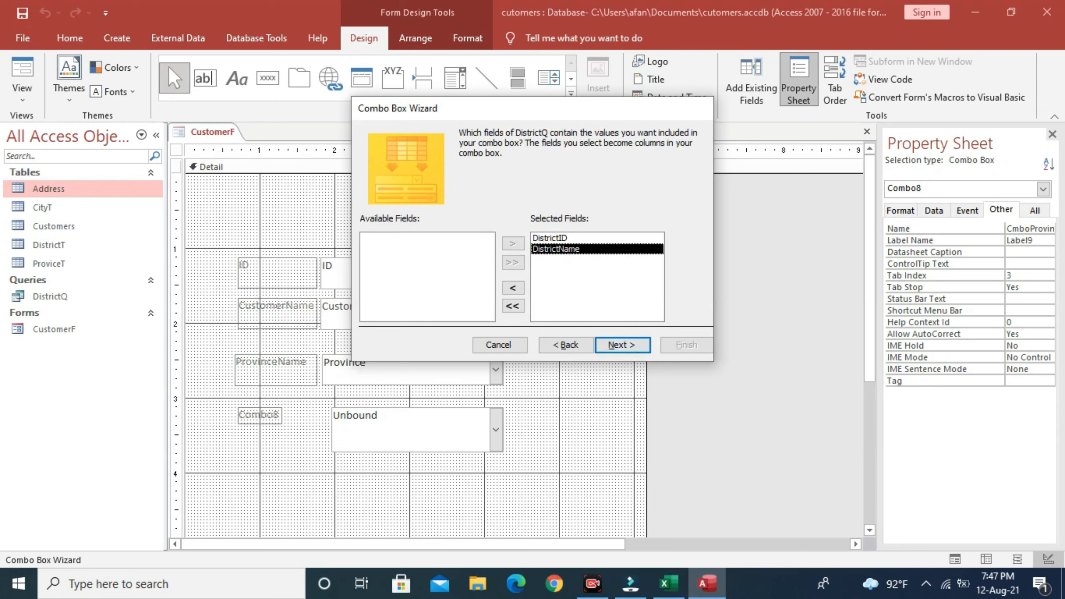
key(Return)
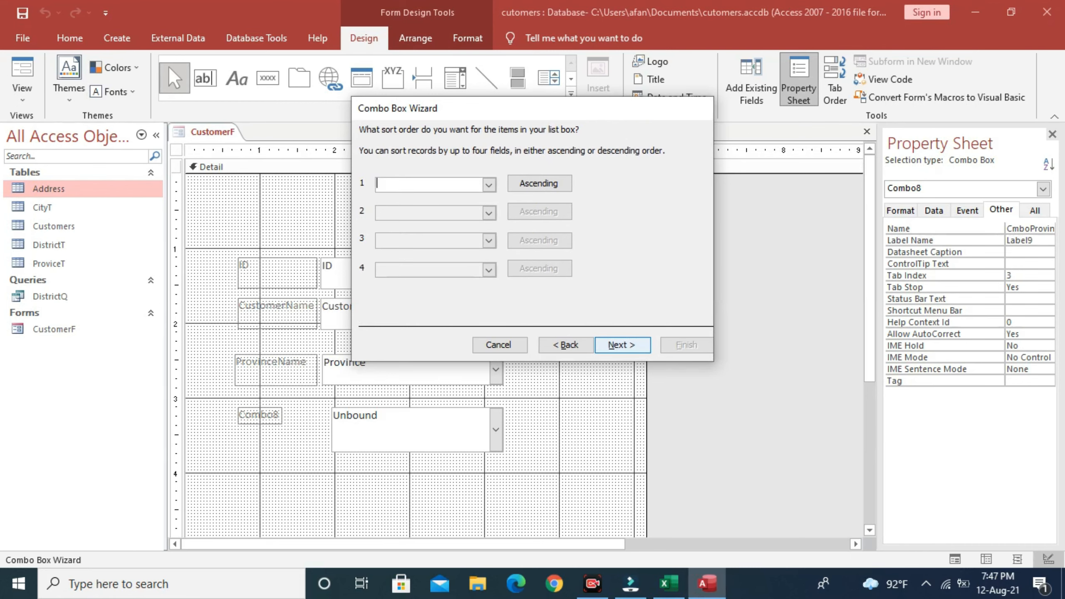
key(alt+Down)
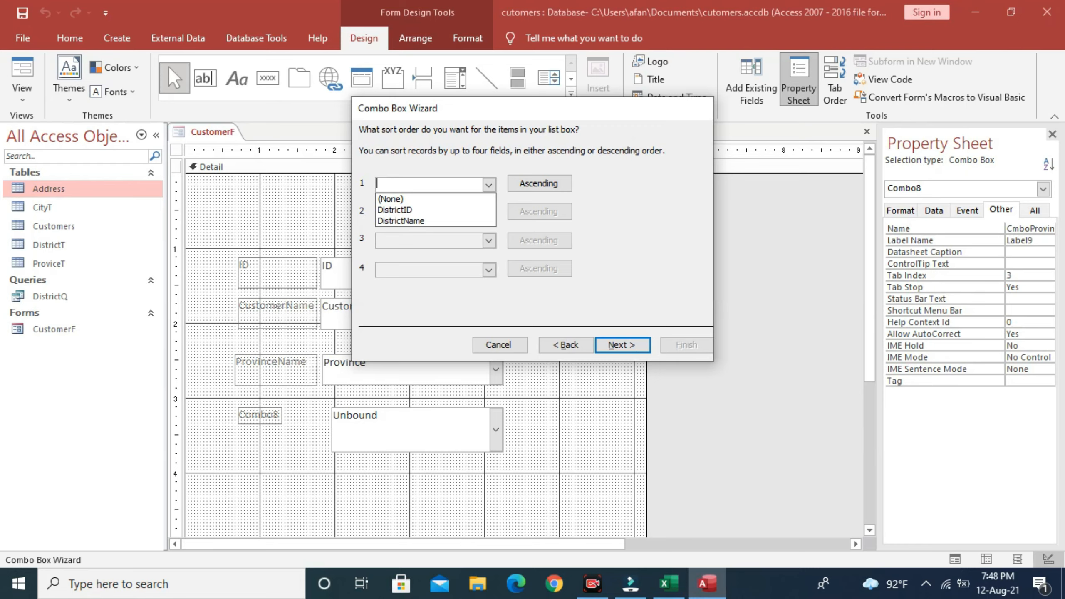
key(Down)
key(Down)
key(Return)
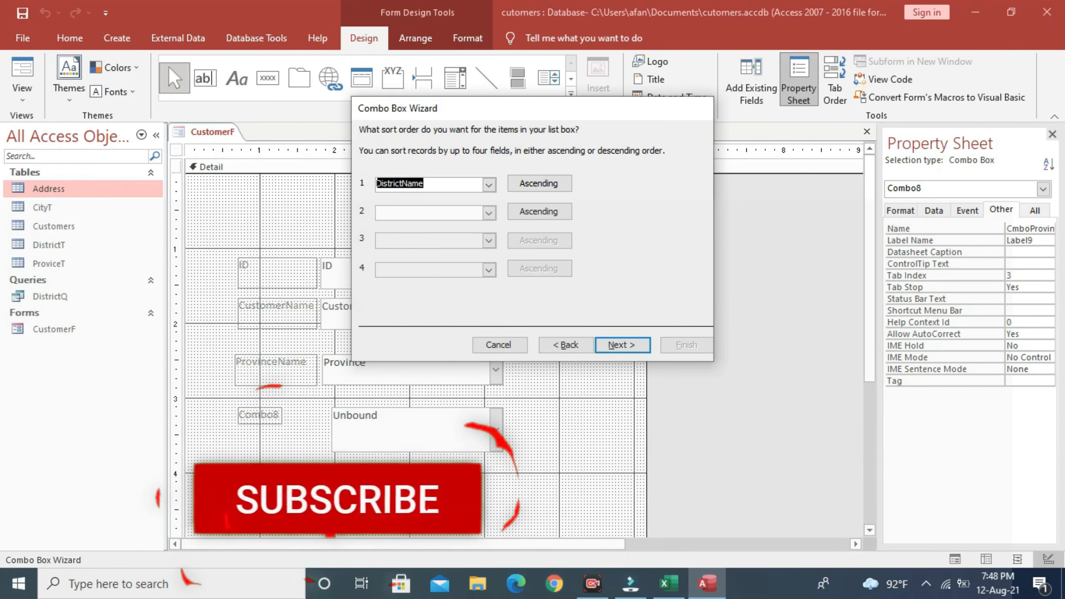
key(Return)
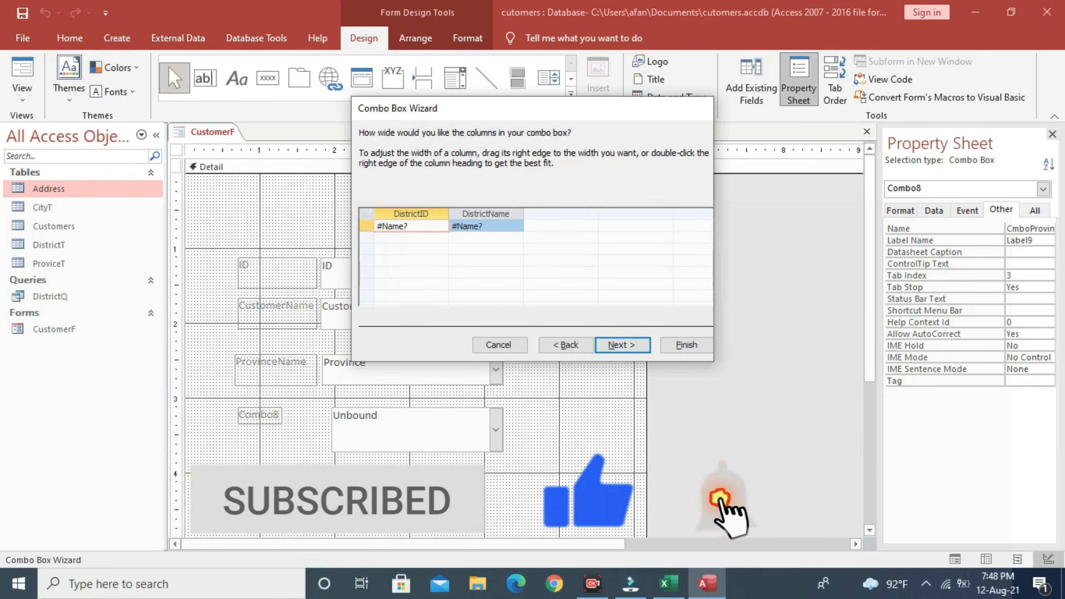
Collapse the DistrictID column so it is hidden and widen the DistrictName column of the combo box.
drag(386, 214, 373, 214)
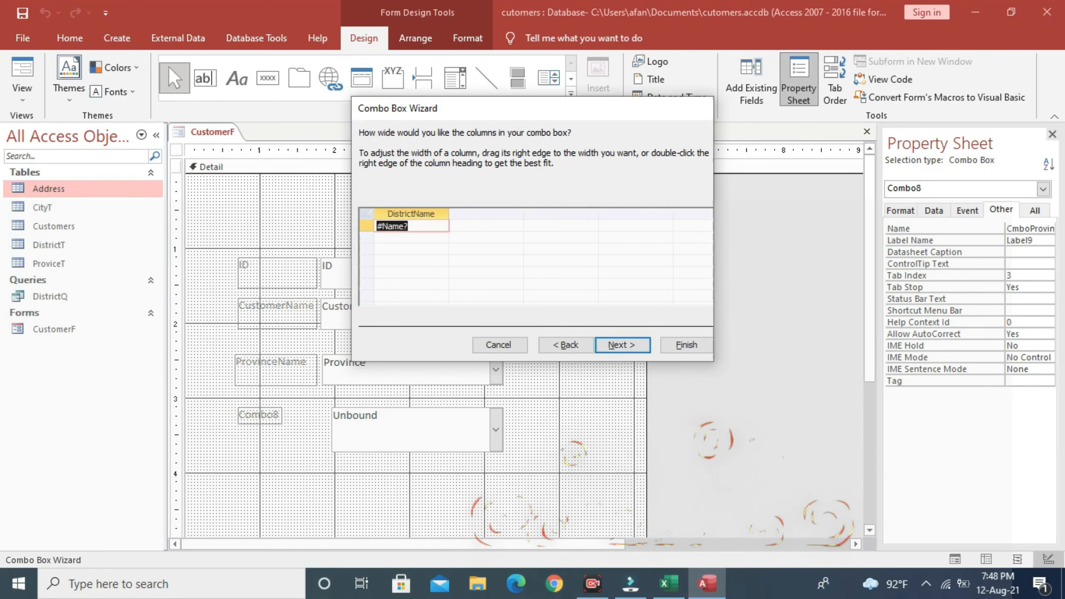
drag(448, 214, 474, 213)
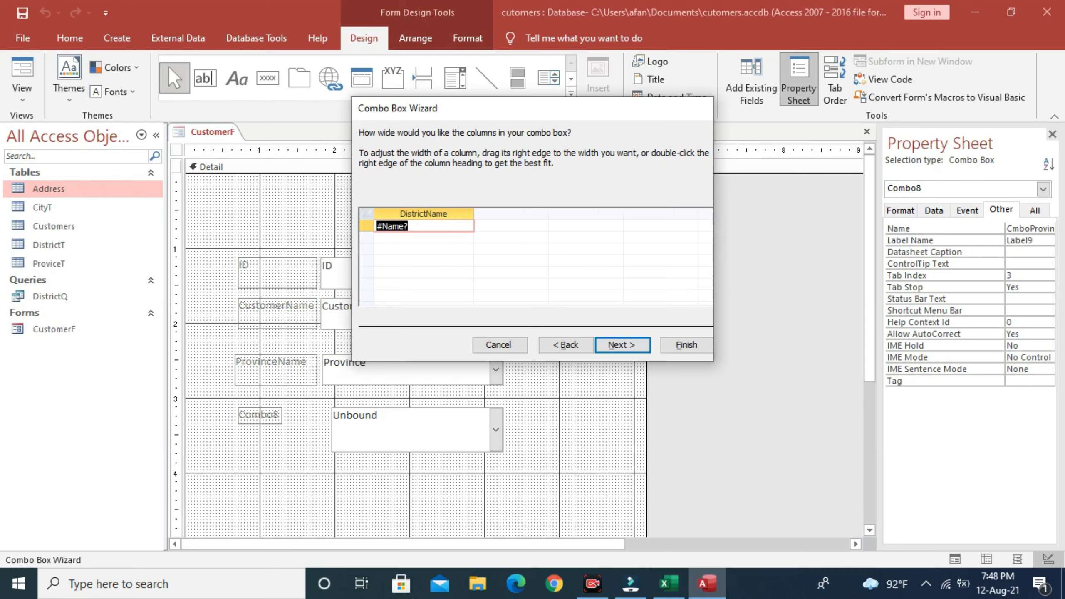
click(622, 345)
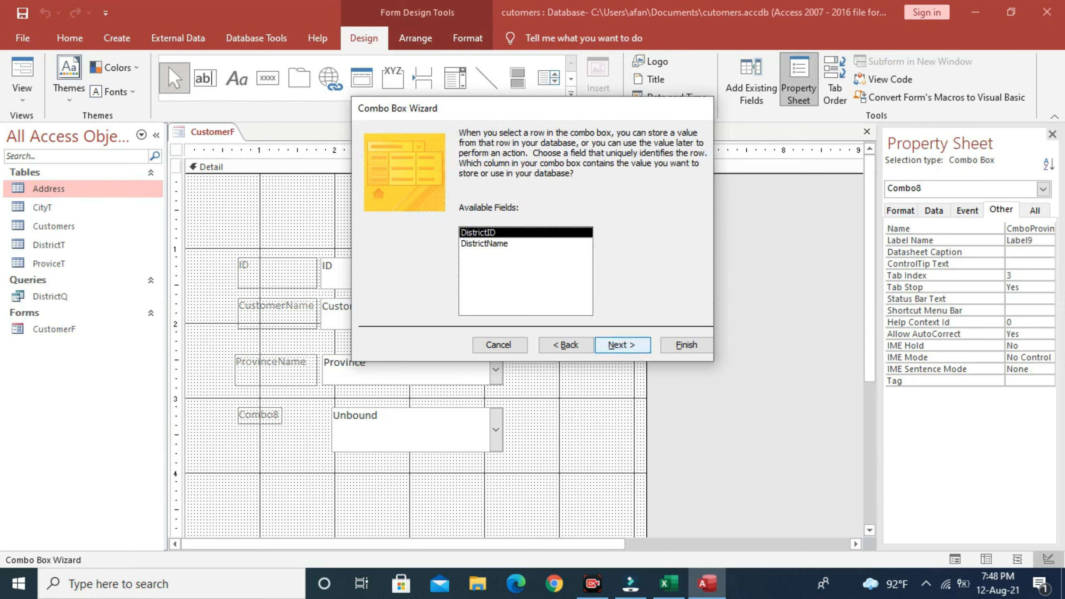
Store the selected DistrictName value in the District field and label the combo box District Name.
click(484, 244)
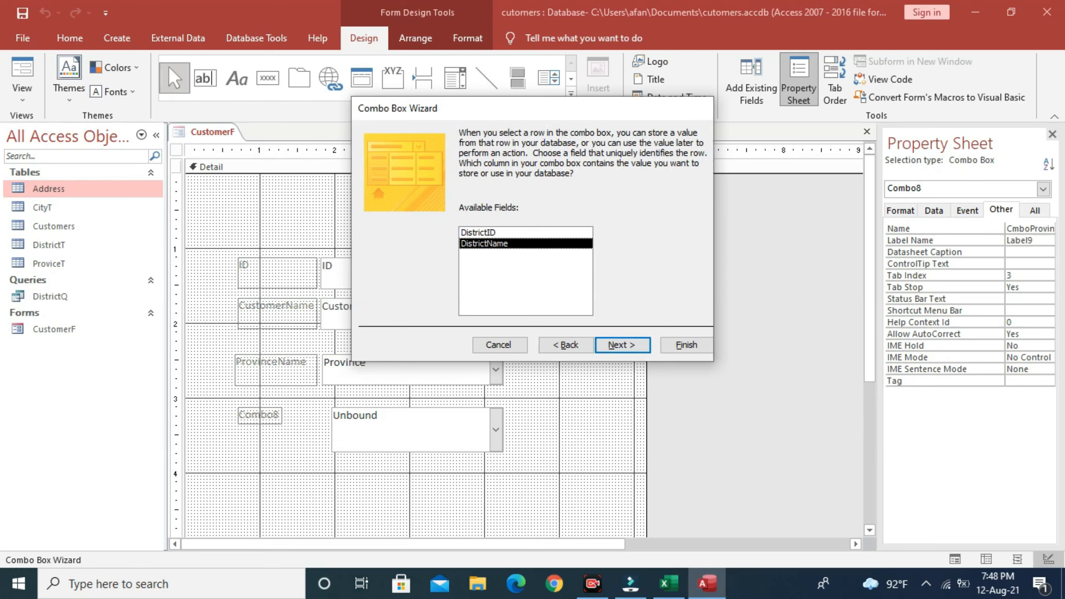
key(Return)
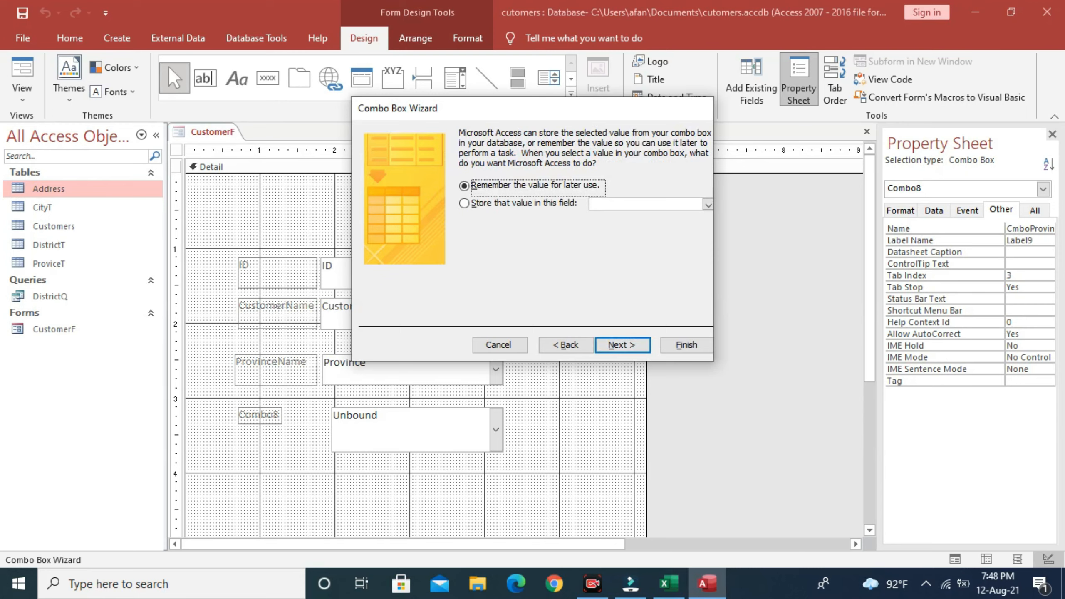
click(465, 204)
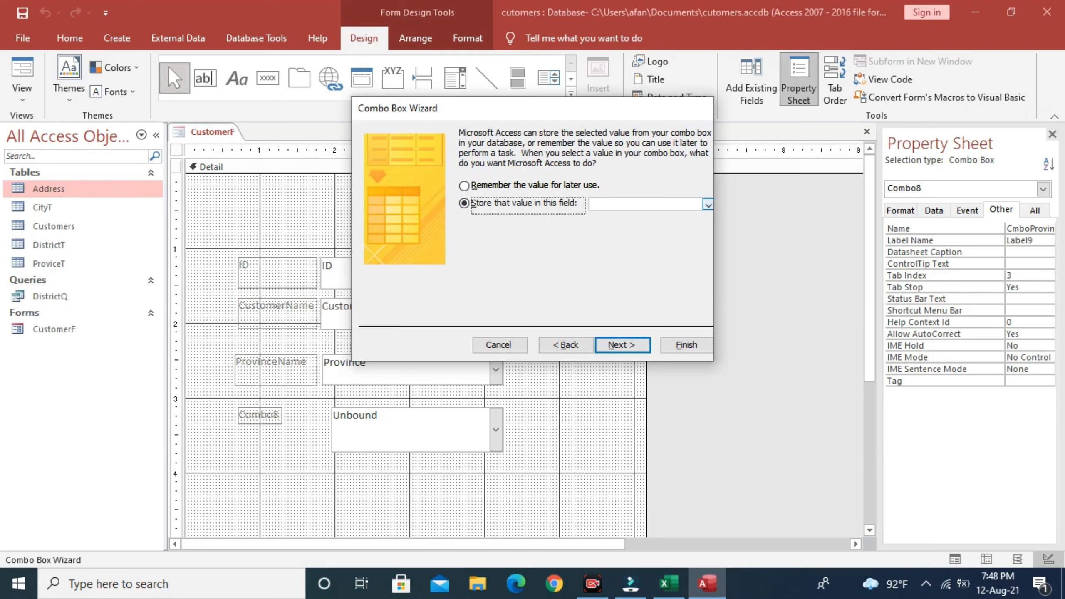
click(707, 204)
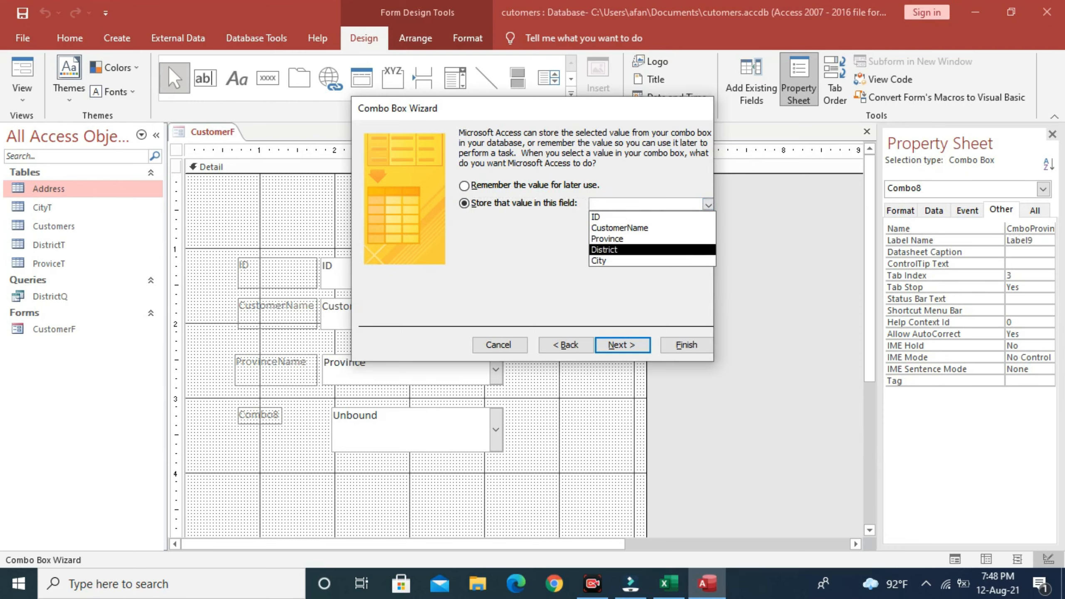
click(604, 250)
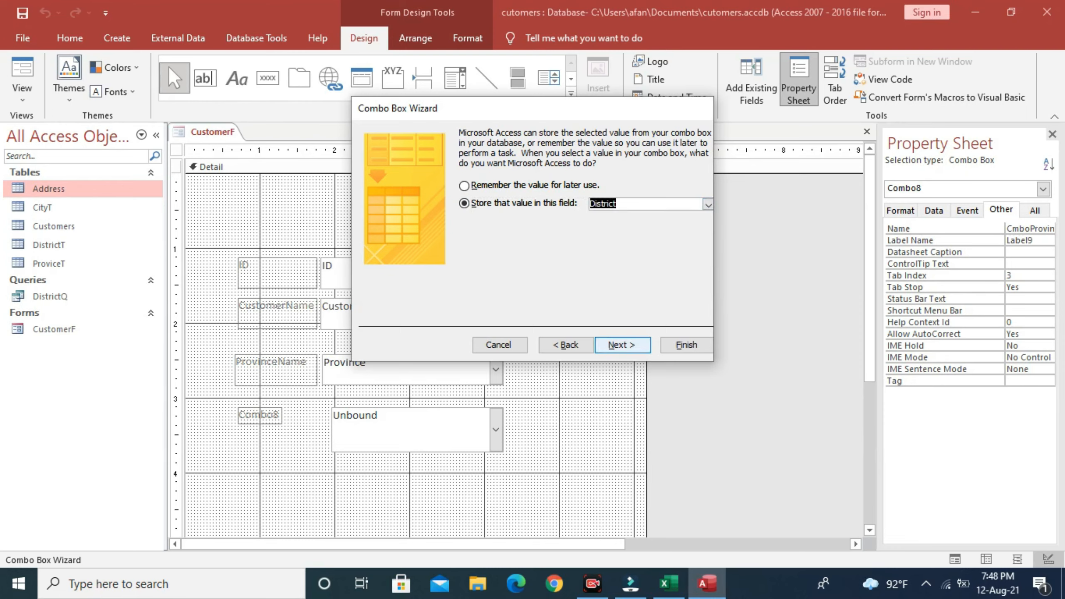
key(Return)
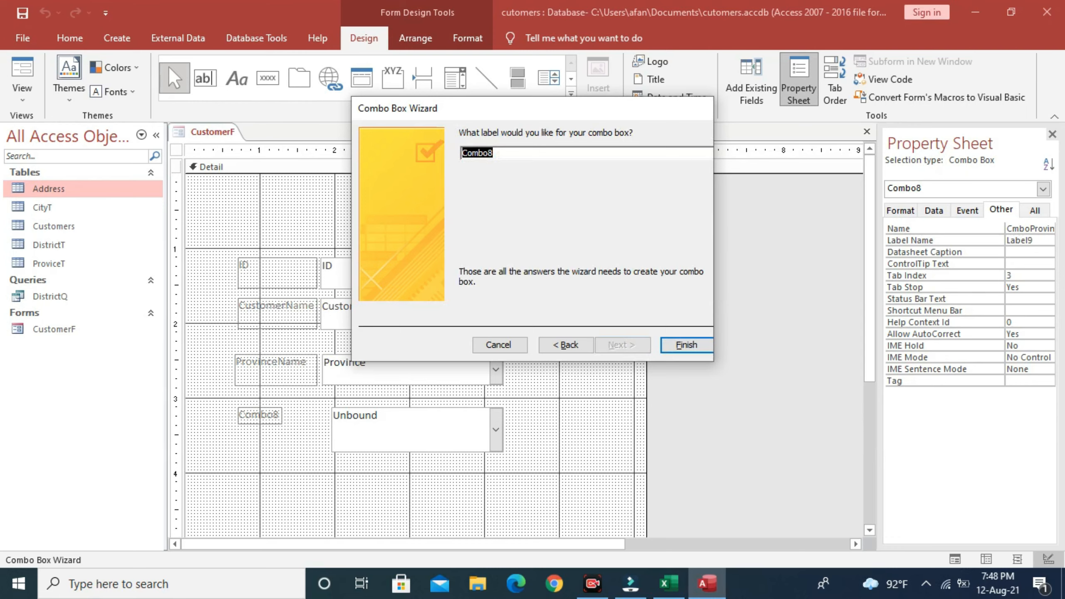
text(District Name)
key(Return)
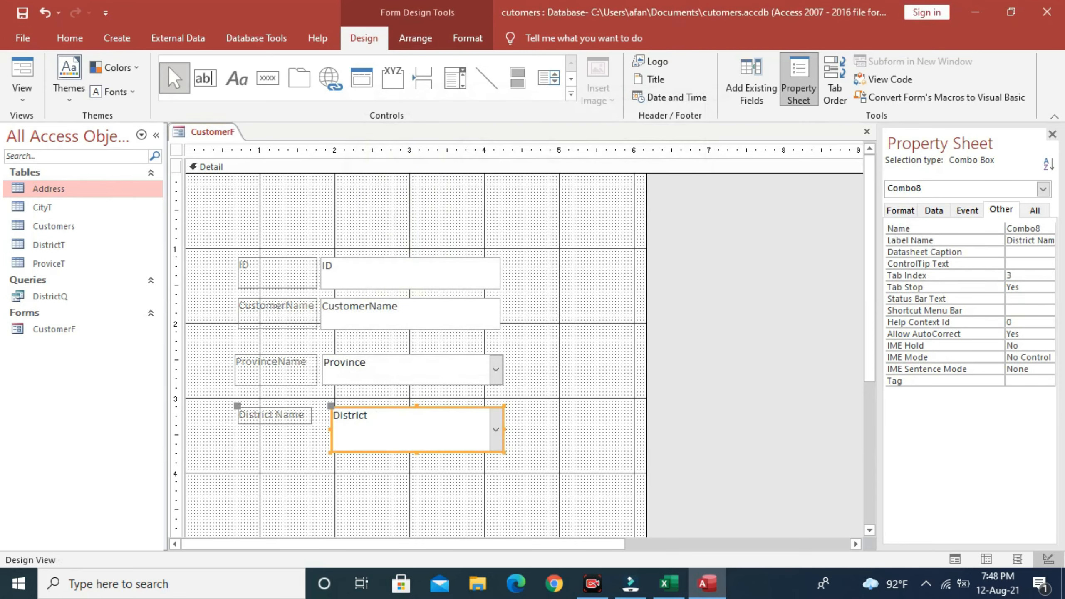
Enlarge the District Name label by extending it downward and to both sides beside its combo box.
click(275, 415)
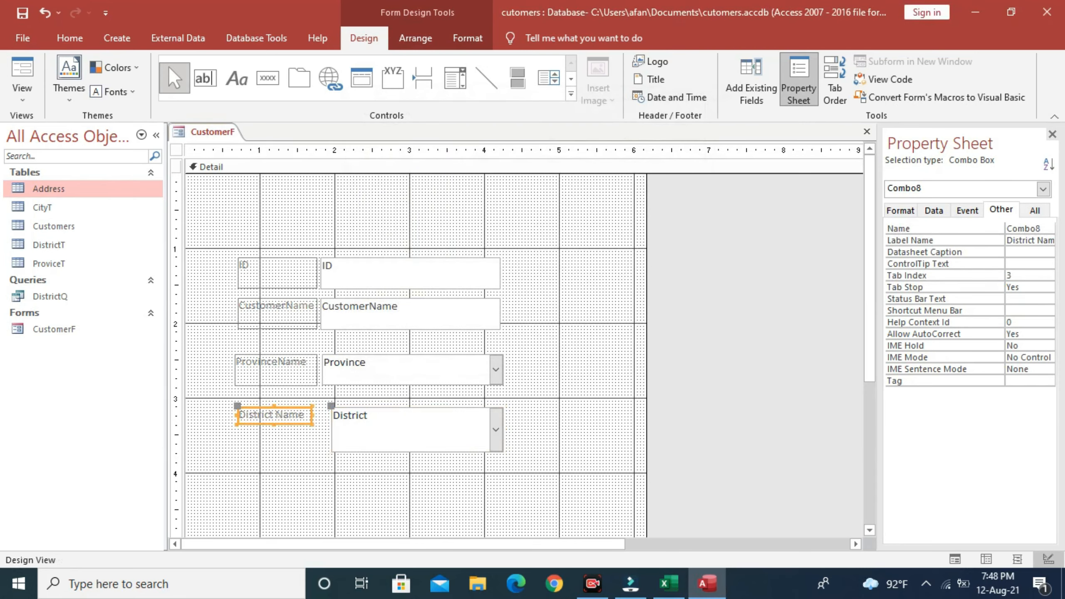
drag(275, 425, 326, 426)
drag(237, 426, 228, 426)
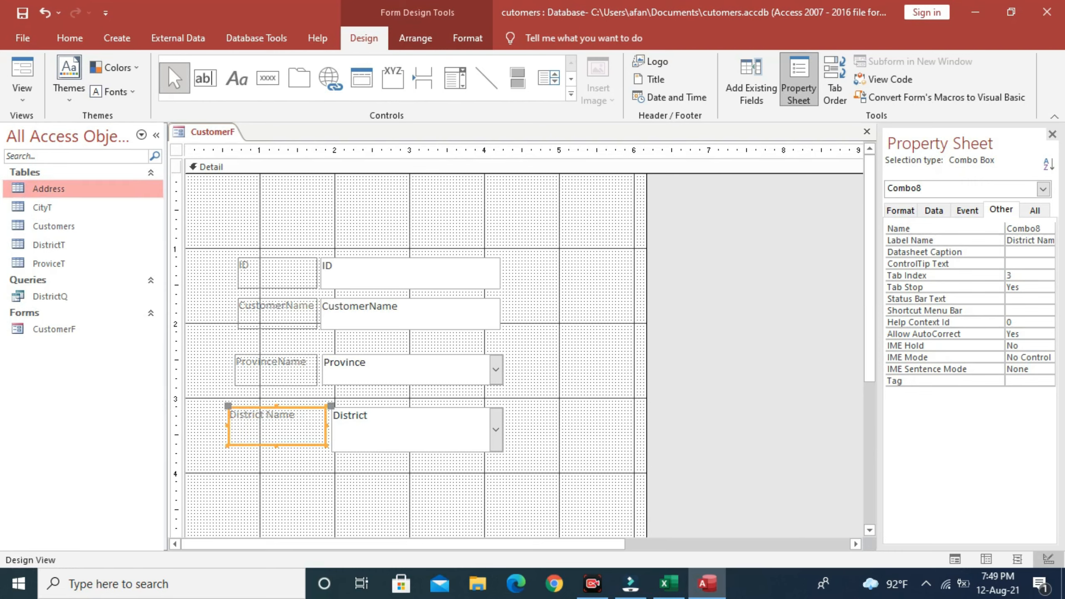
Check the new District combo box in Form View, and return the form to Design View.
click(22, 97)
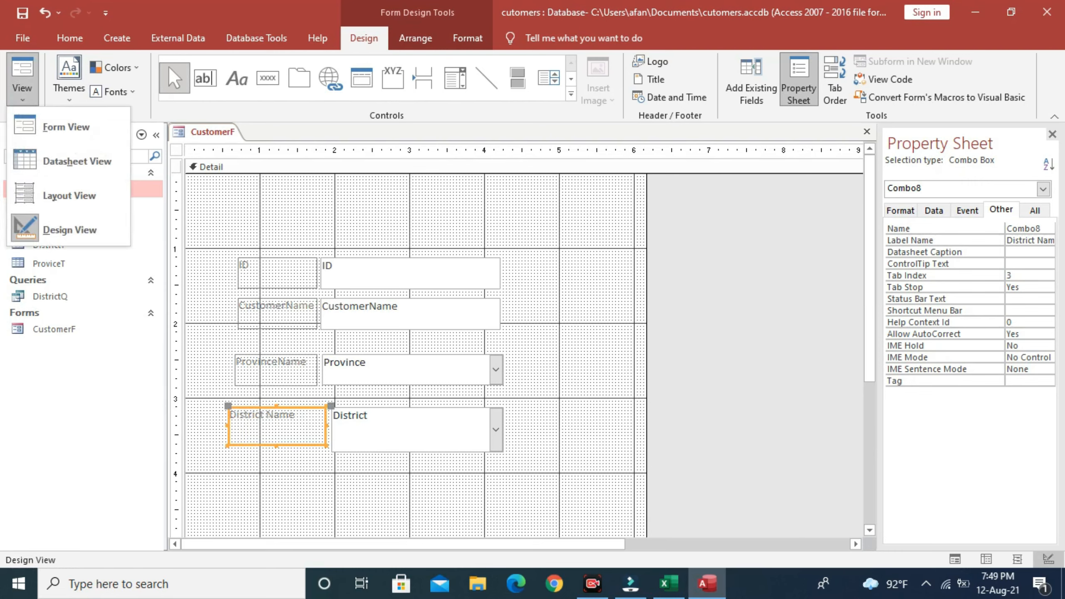
click(66, 127)
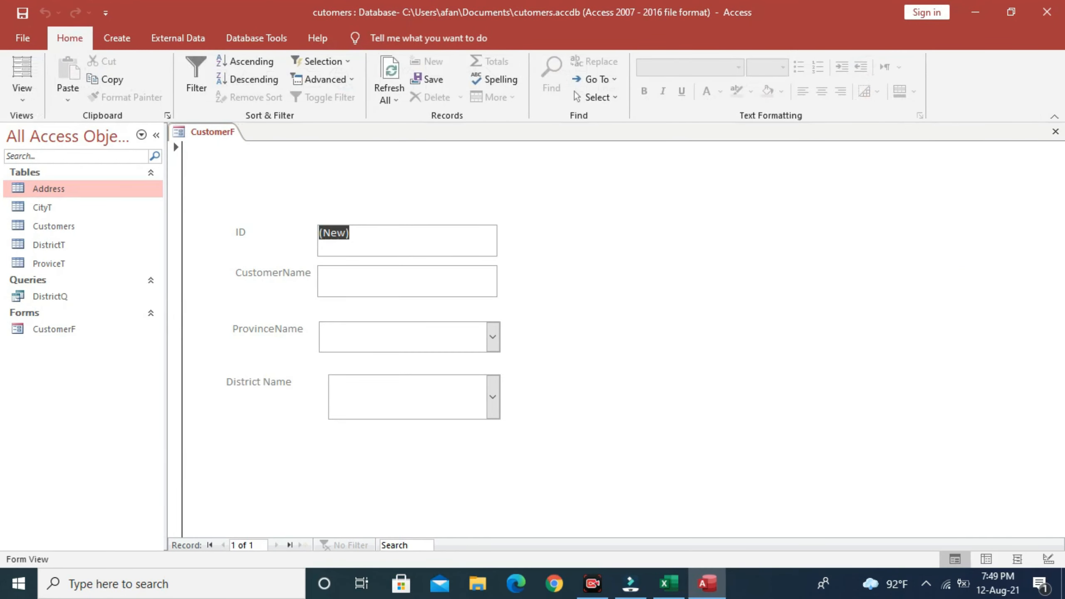
click(22, 96)
click(77, 127)
click(22, 96)
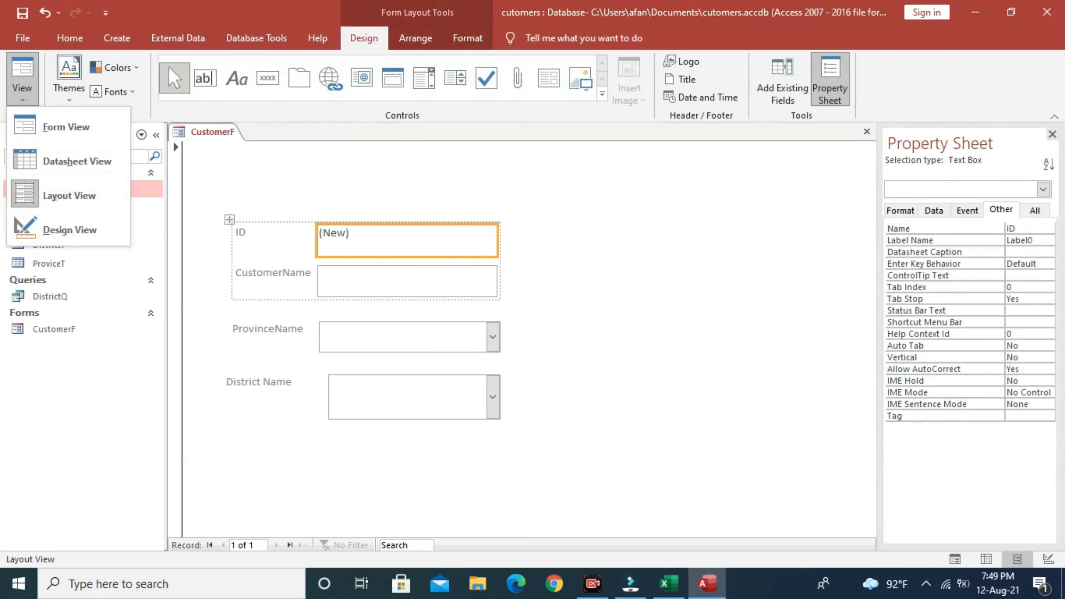
click(69, 230)
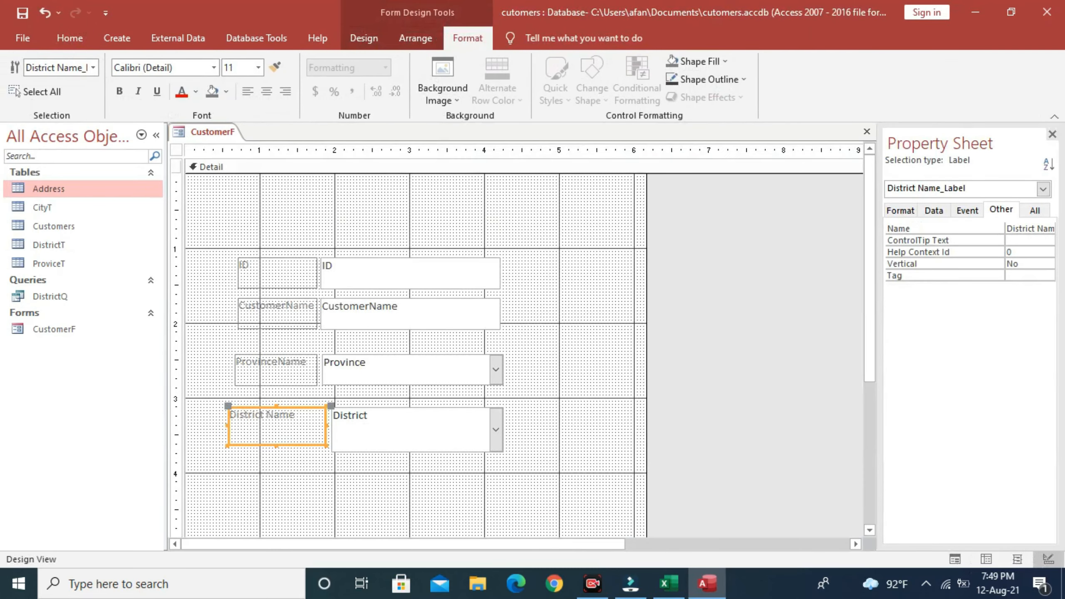
Reduce the District combo box's height and align its edge and the District Name label's edge with the Province controls above.
click(399, 429)
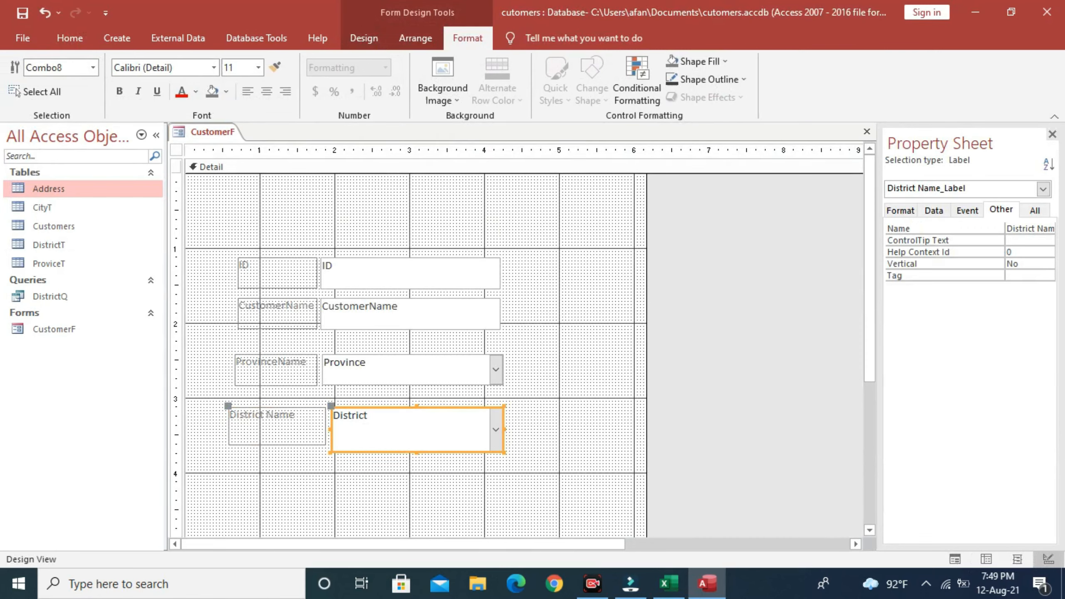
drag(417, 453, 417, 441)
click(277, 429)
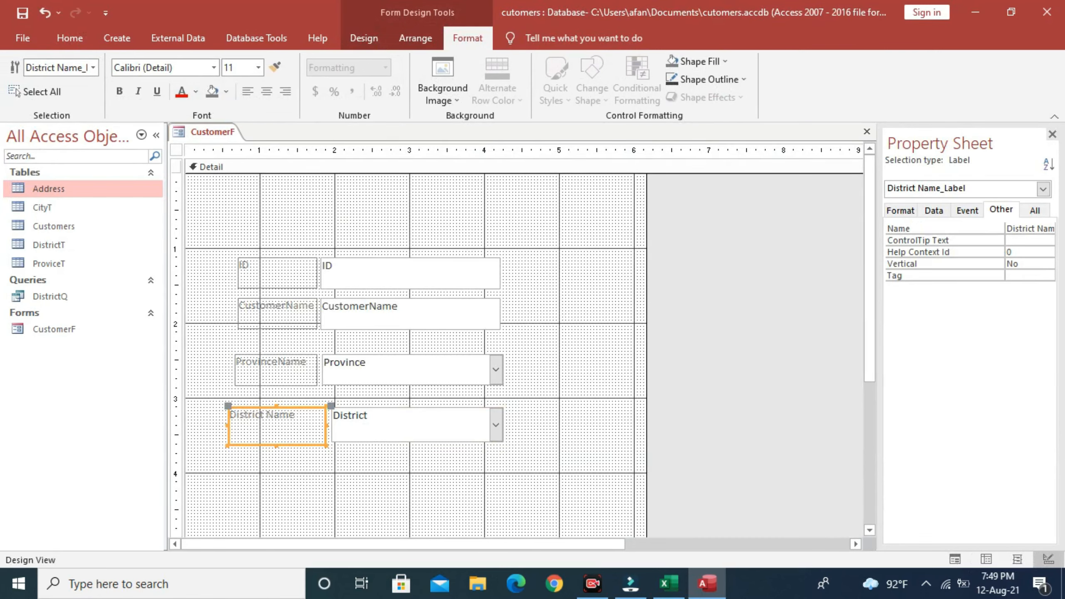
drag(327, 426, 316, 426)
click(409, 426)
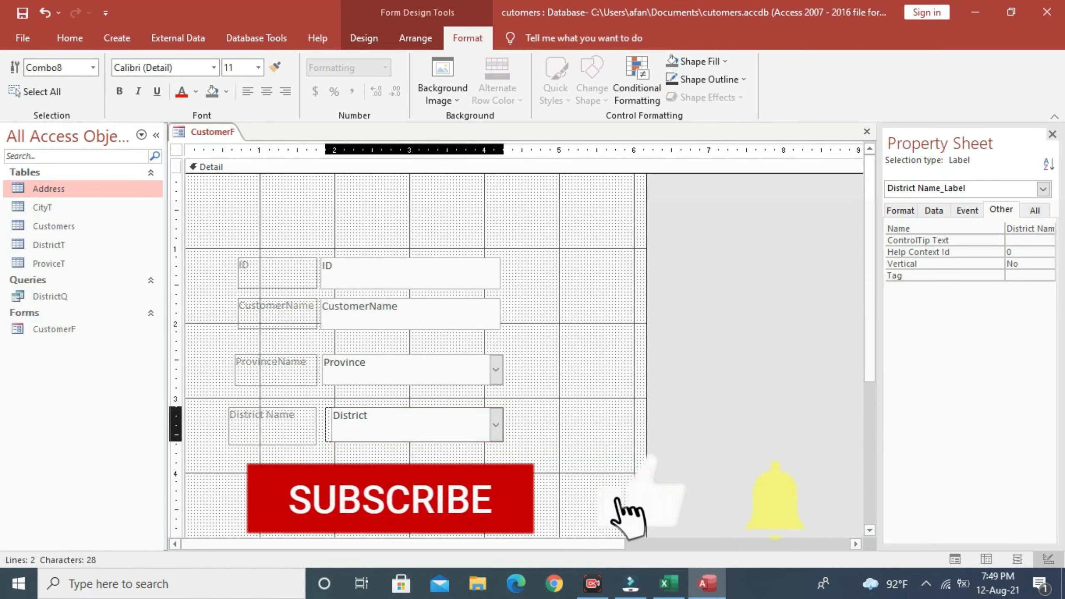
drag(331, 425, 322, 425)
click(390, 227)
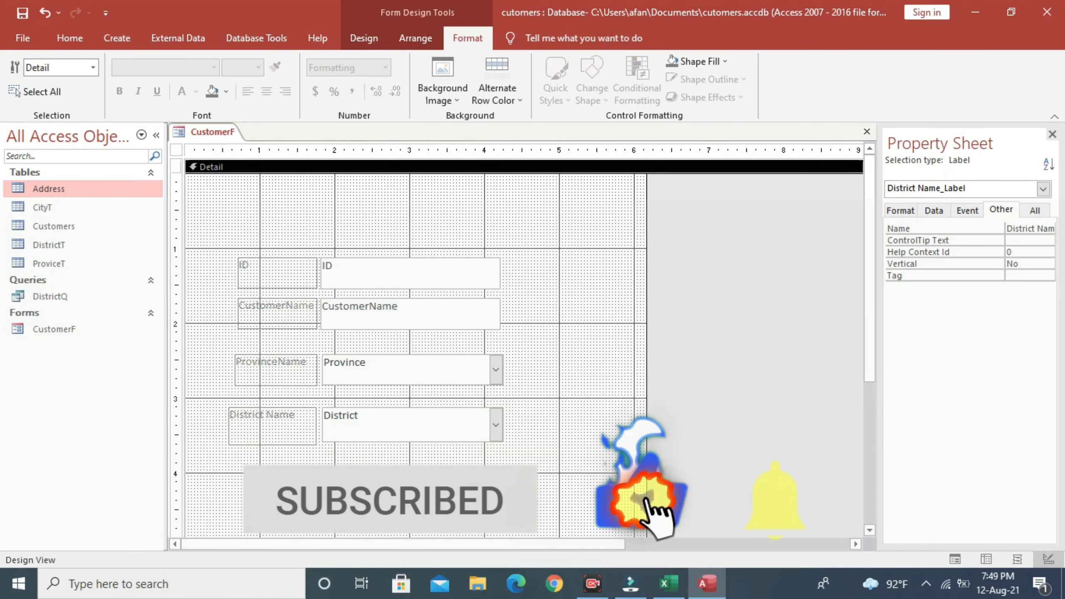
Test the form in Form View by choosing province GB and KPK and checking the district list each time, and return to Design View.
click(70, 39)
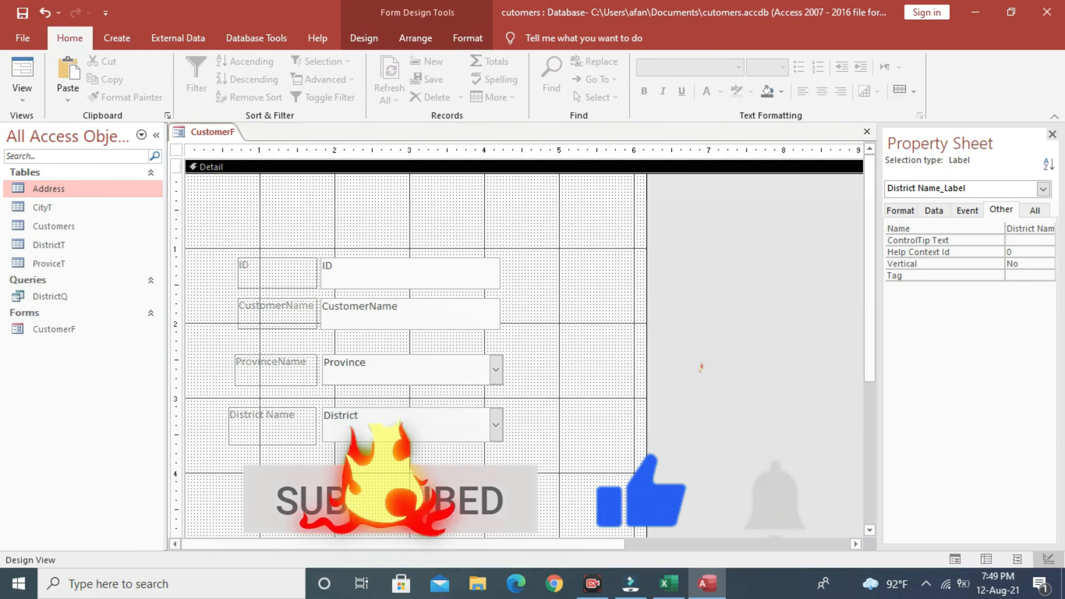
click(22, 93)
click(63, 126)
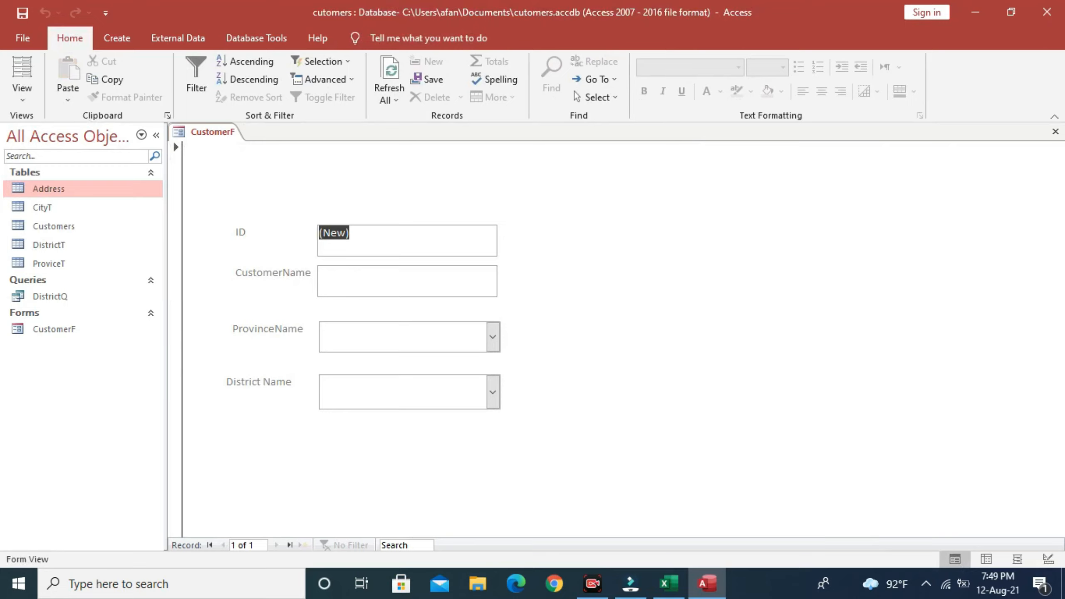
click(493, 337)
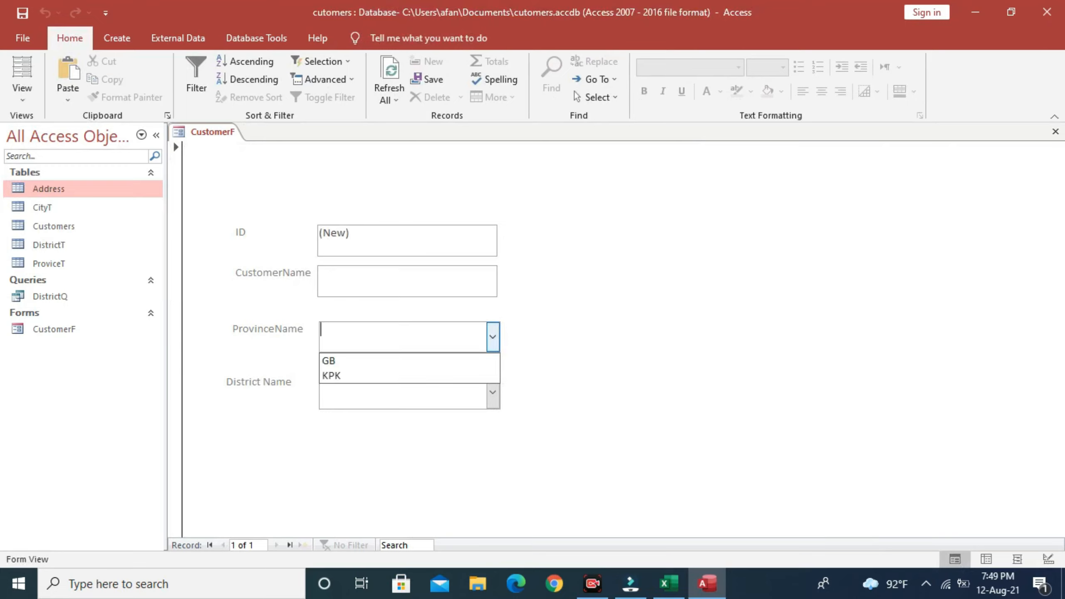
key(Down)
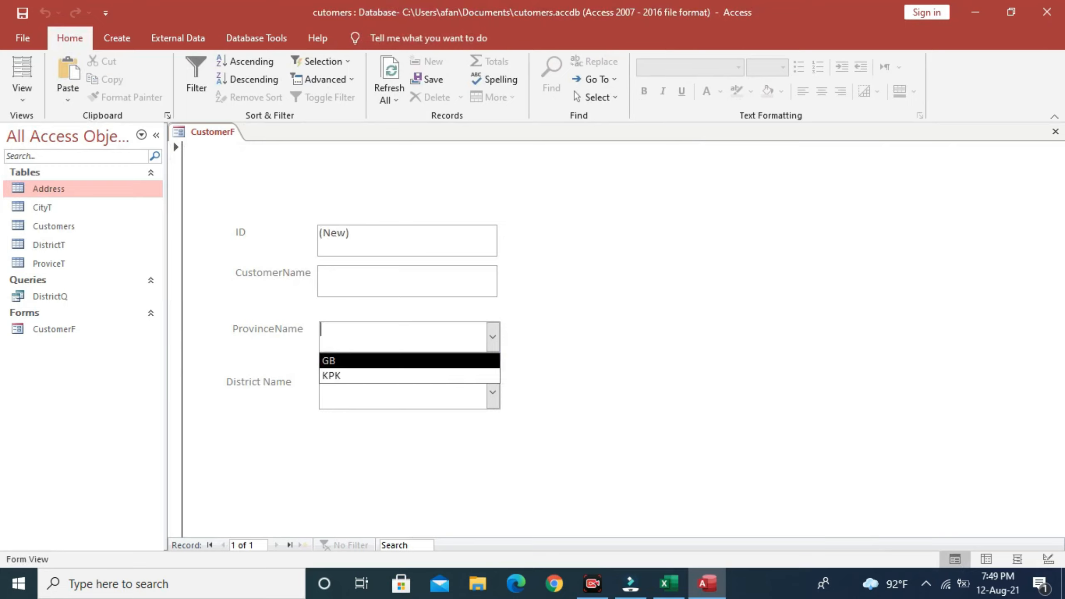
key(Return)
key(Tab)
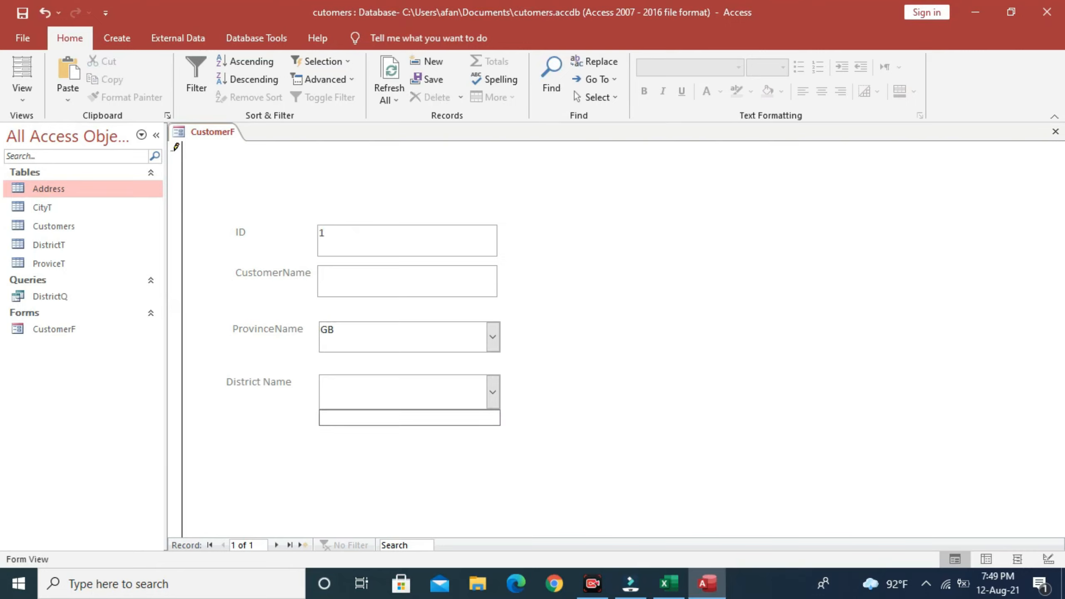
key(shift+Tab)
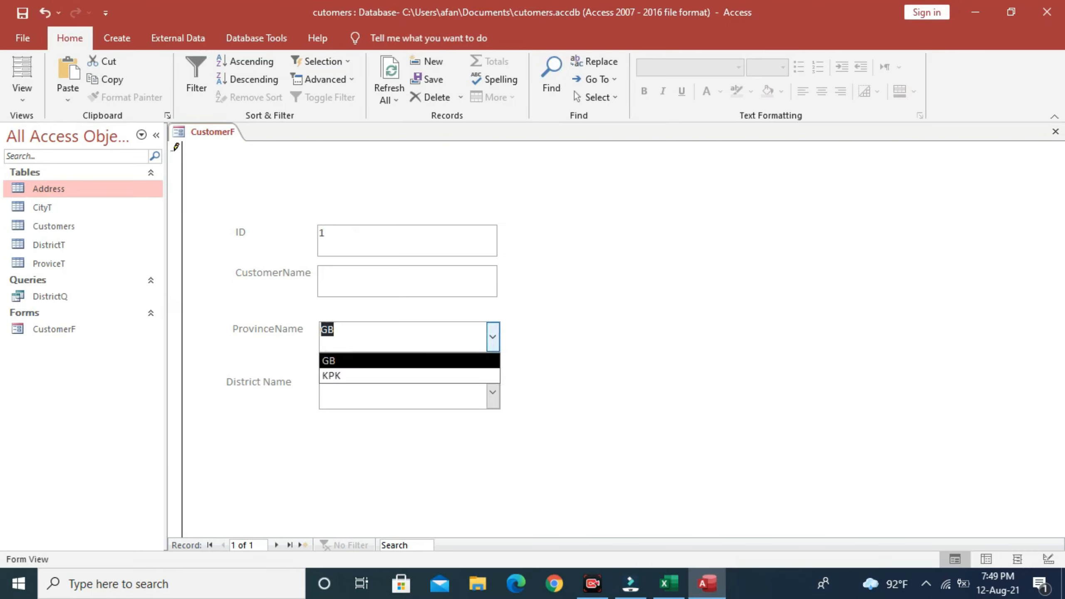
key(Down)
key(Return)
key(Tab)
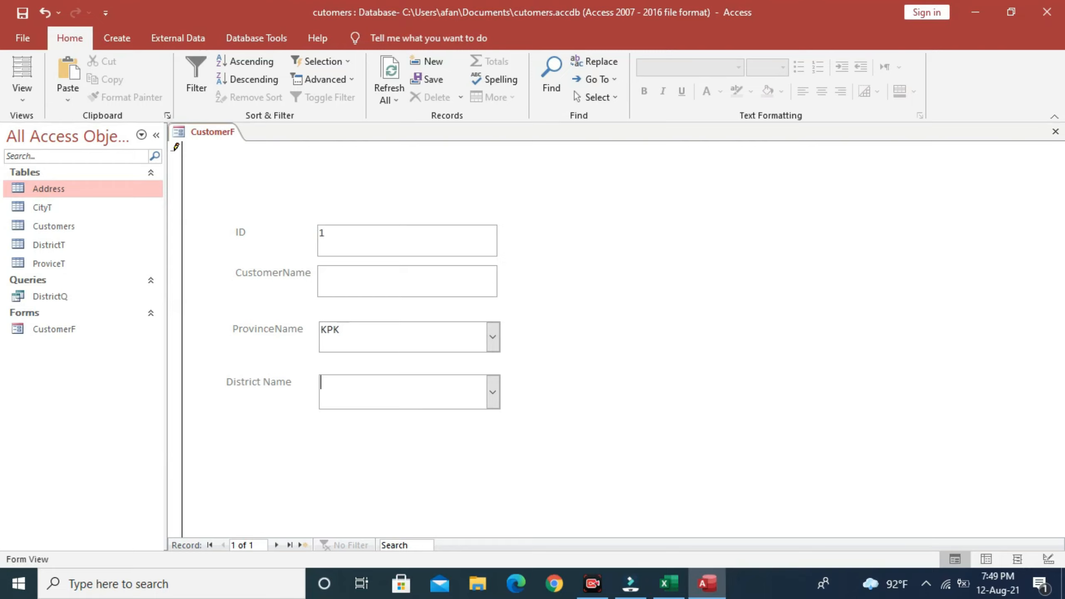
click(22, 93)
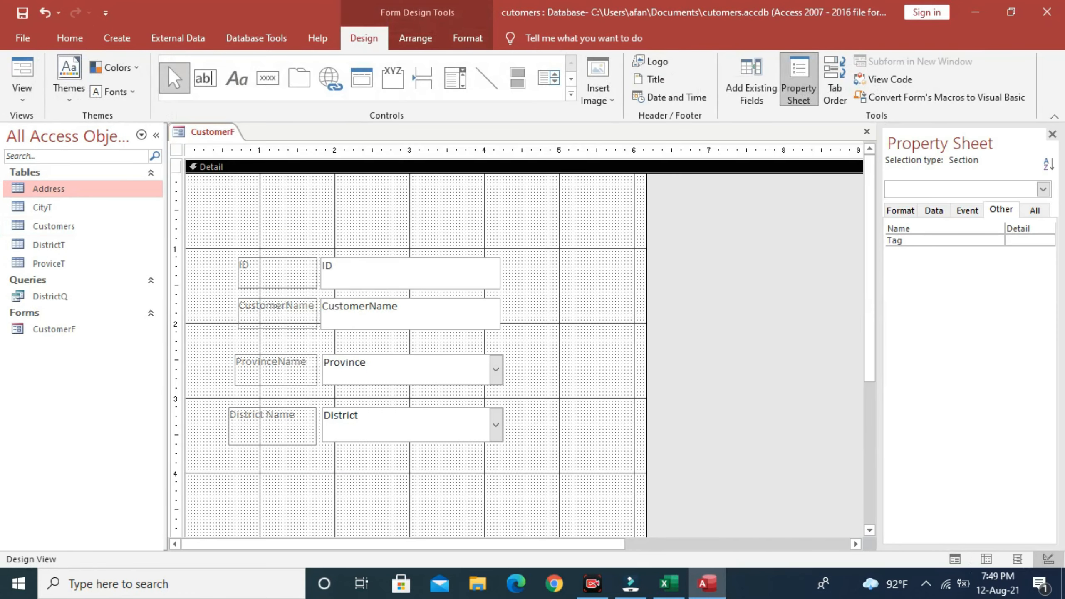
Rename the District combo box control as CmboDistrict.
click(407, 425)
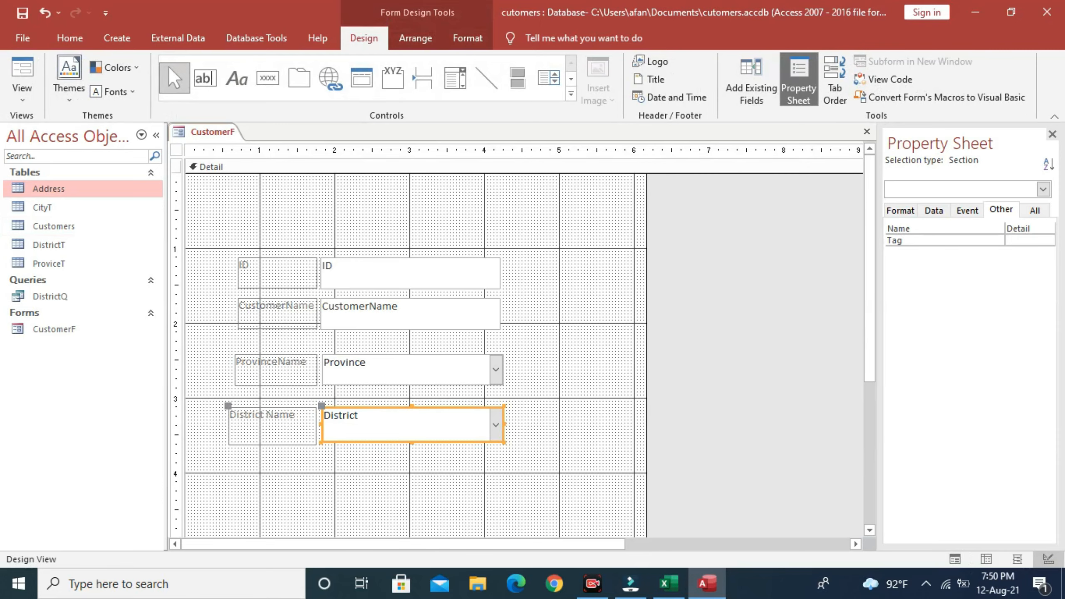
click(799, 84)
click(798, 84)
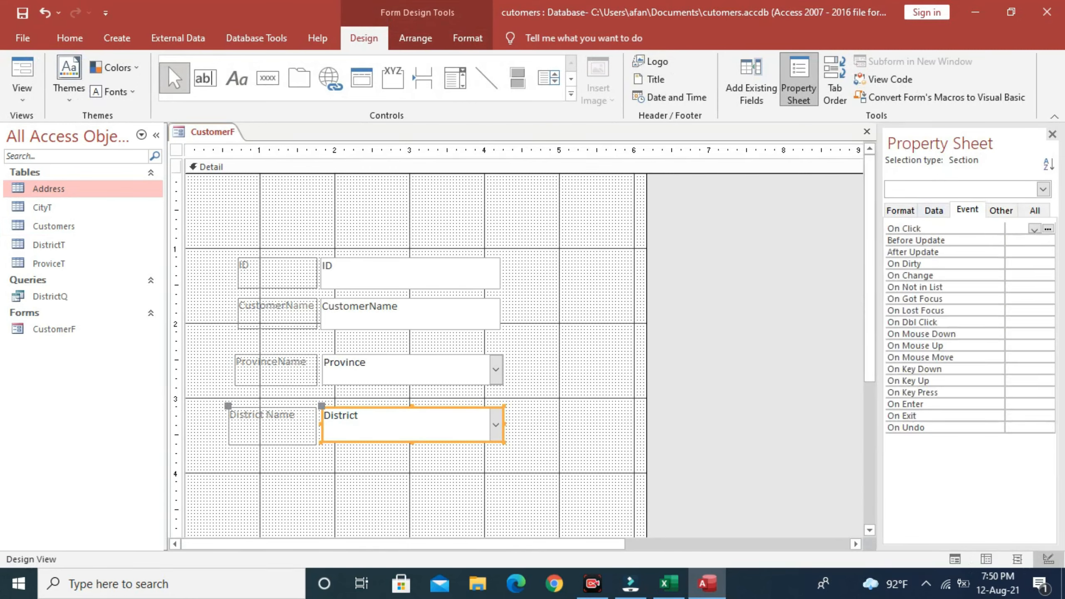
click(1042, 229)
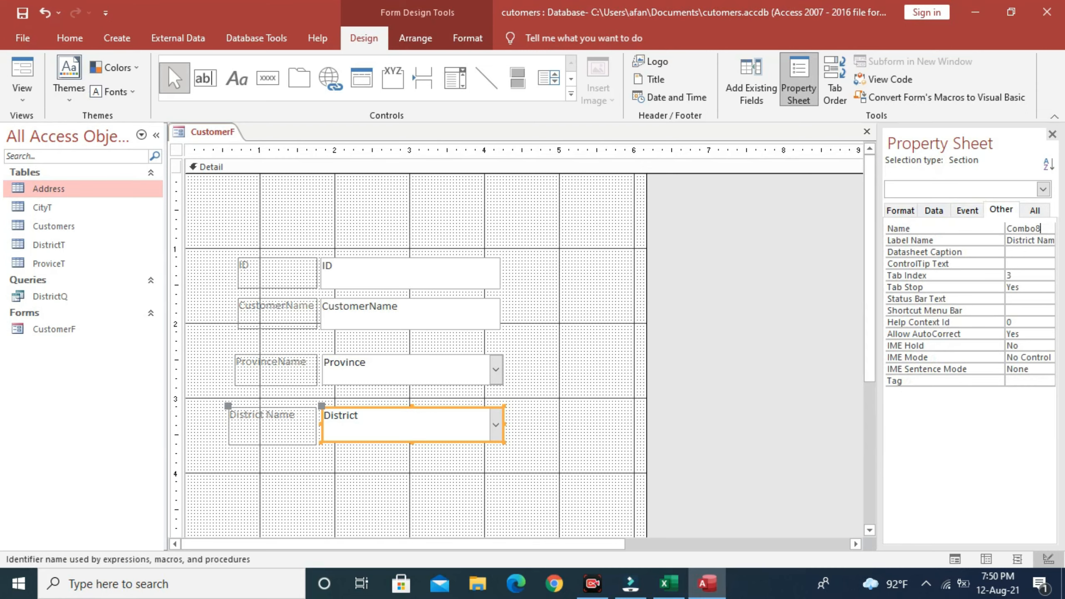
key(BackSpace)
key(BackSpace)
key(BackSpace)
key(BackSpace)
key(BackSpace)
text(mboDistrict)
click(754, 336)
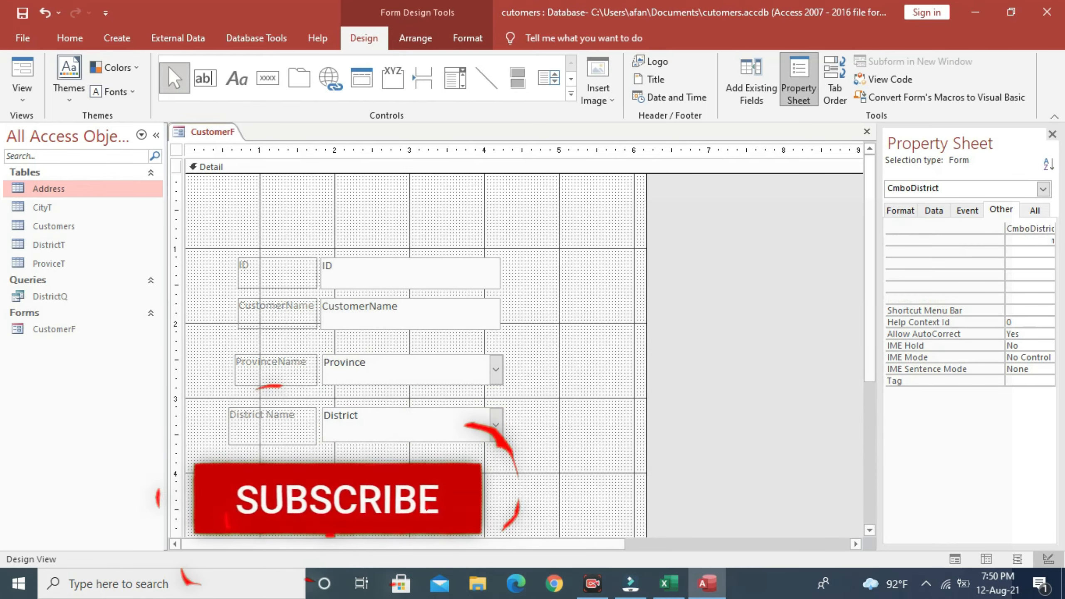
Create an After Update event procedure for the Province combo box and open its code.
click(411, 370)
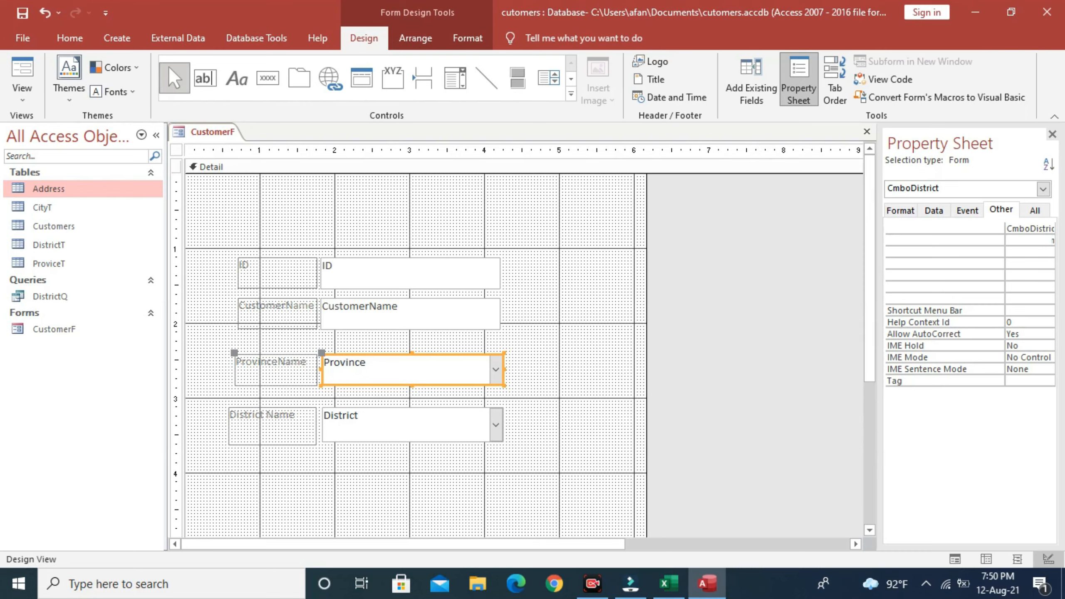
click(967, 211)
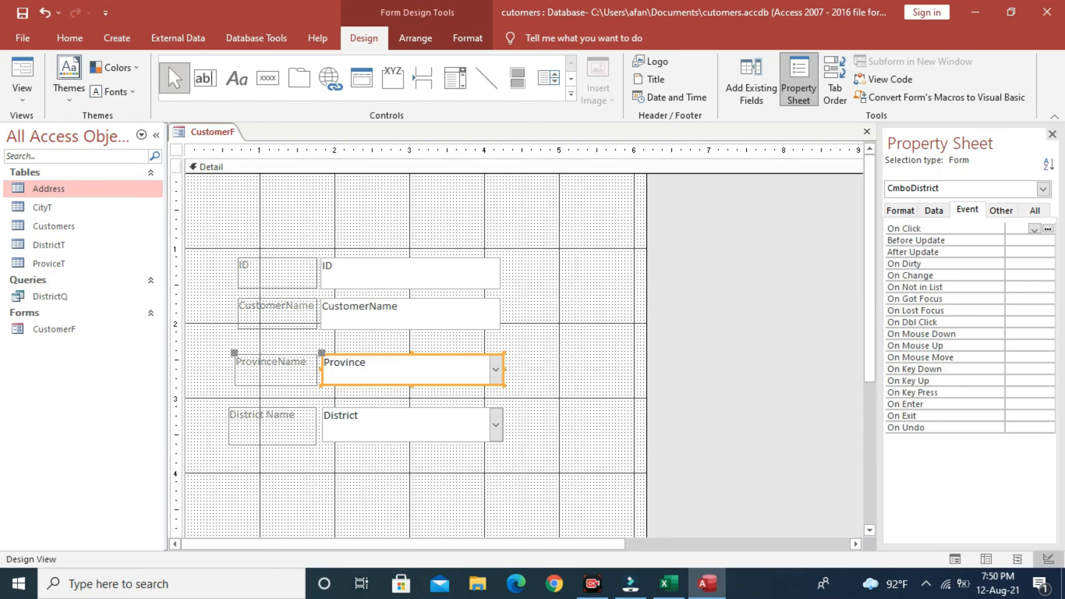
click(1017, 252)
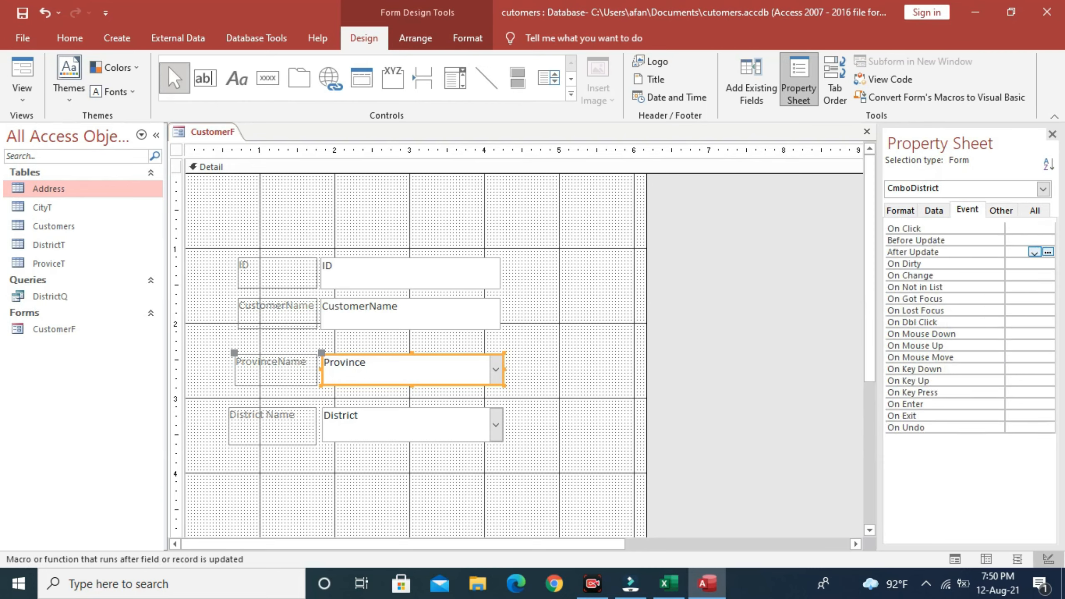
click(1034, 252)
click(1030, 263)
click(1048, 252)
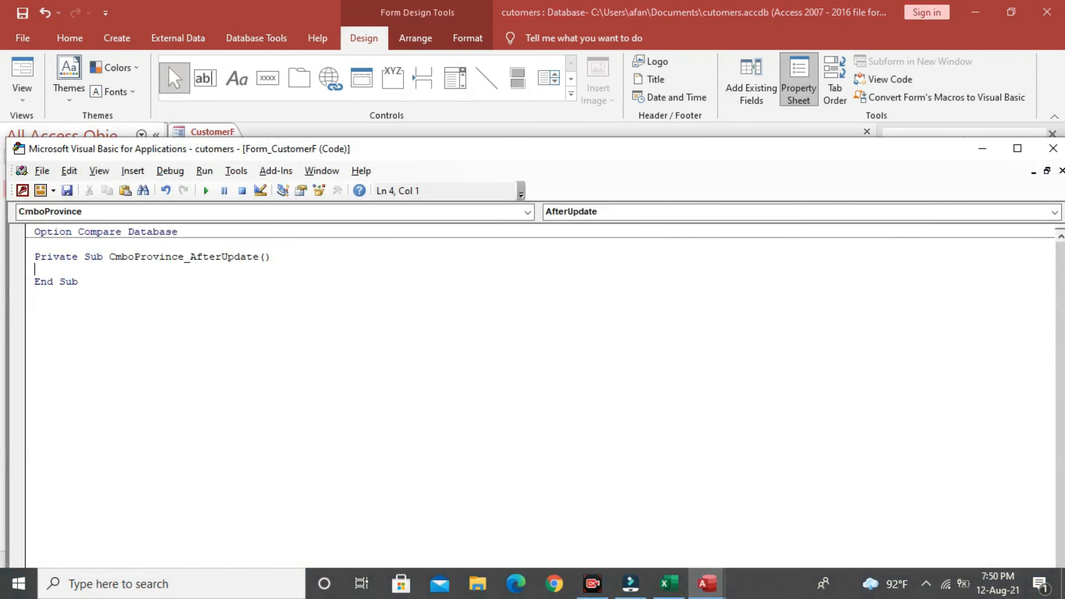
Write the statement CmboDistrict.Requery inside the CmboProvince_AfterUpdate procedure.
text(c)
key(BackSpace)
key(BackSpace)
key(Return)
text(CmboDistrict.)
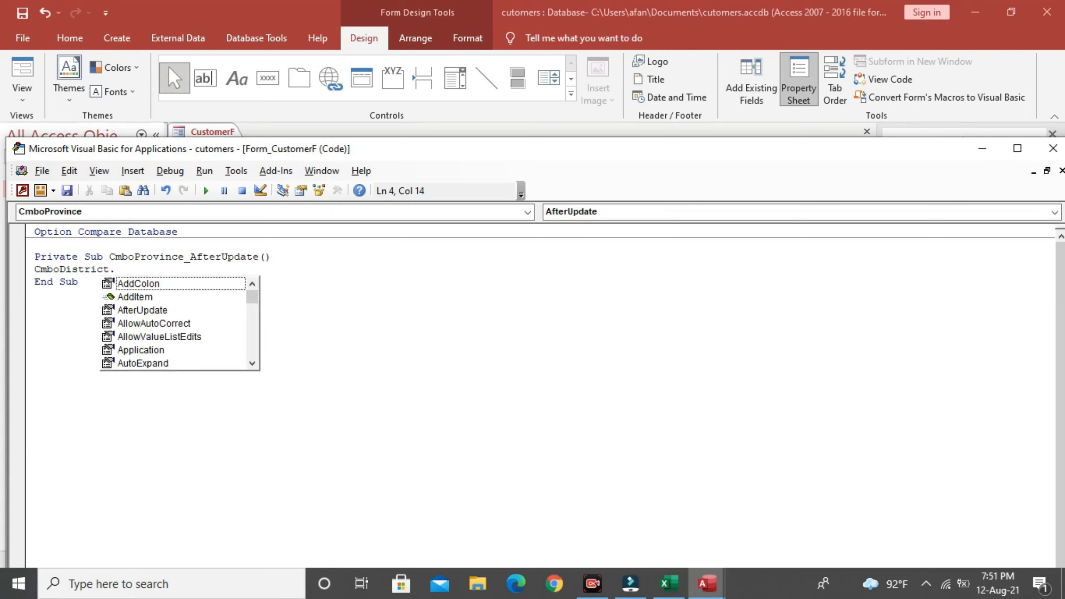
text(requ)
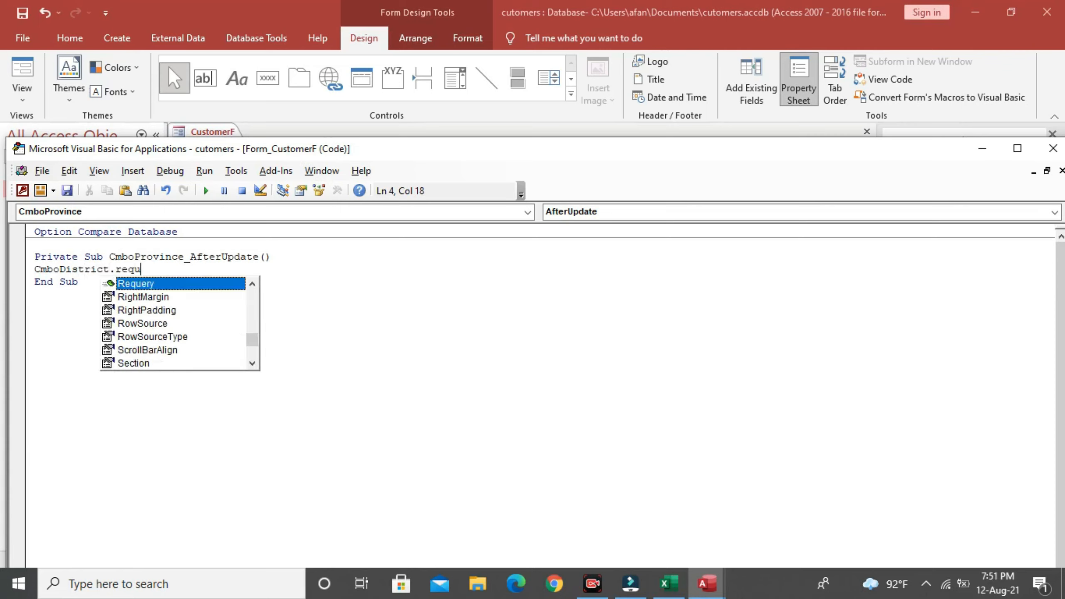
key(Tab)
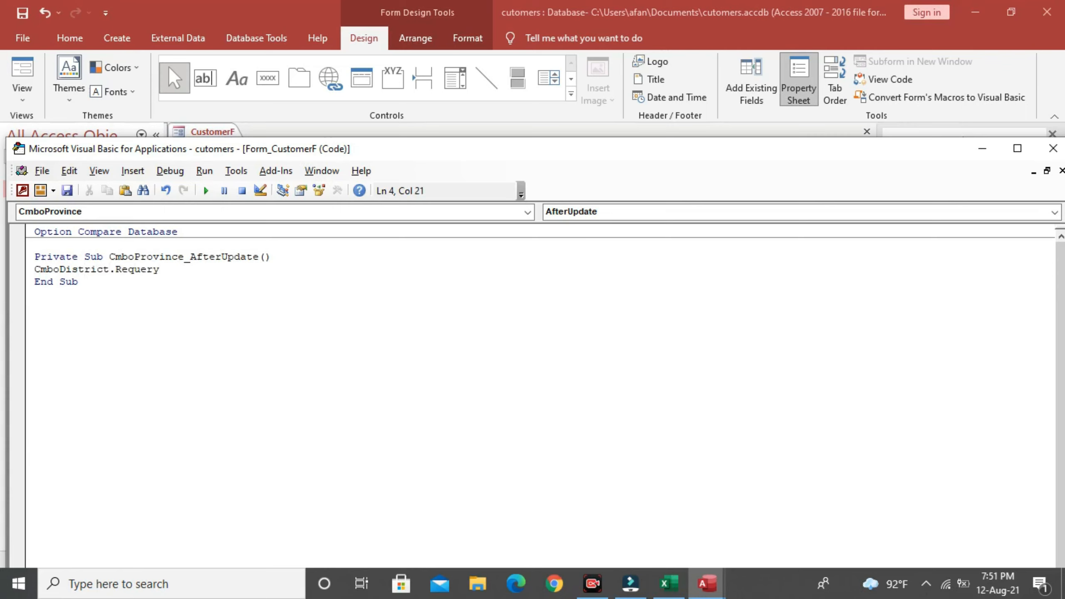
Copy the whole CmboDistrict.Requery line from the CmboProvince_AfterUpdate procedure.
click(153, 270)
drag(160, 269, 35, 269)
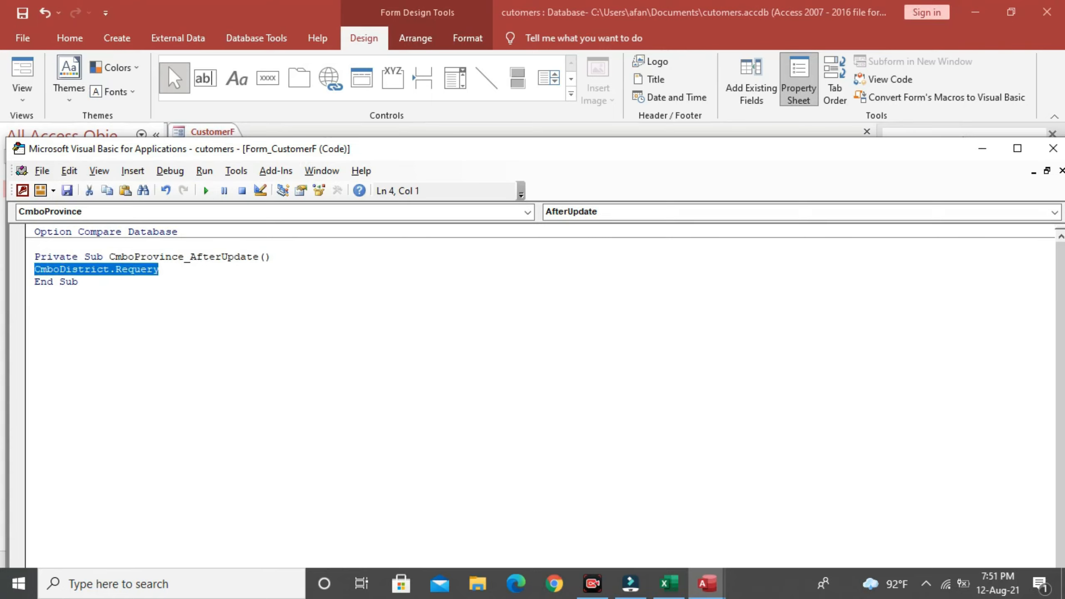
right_click(48, 270)
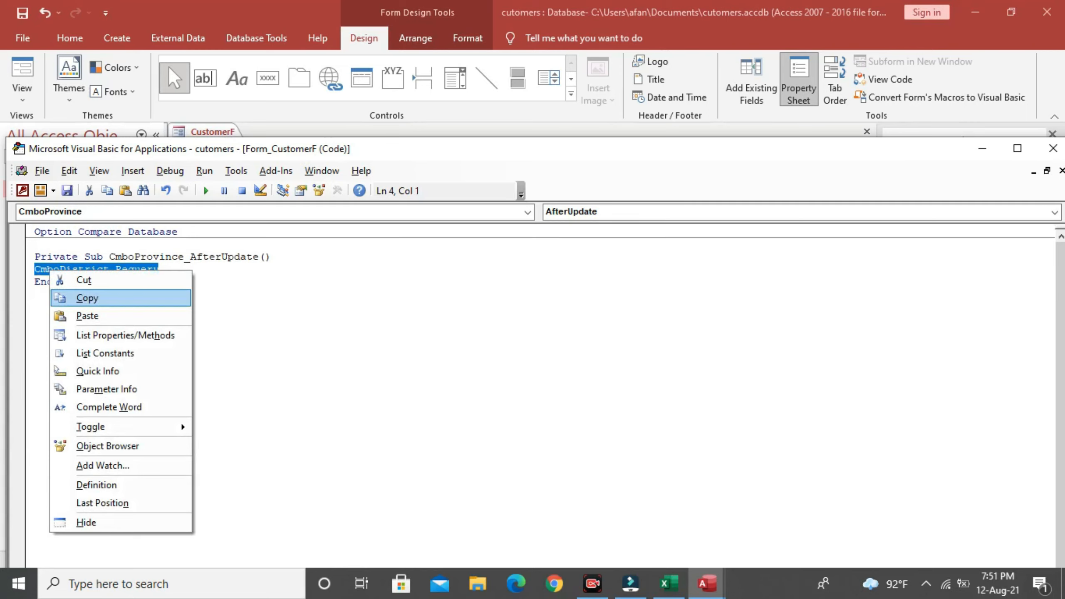
click(62, 300)
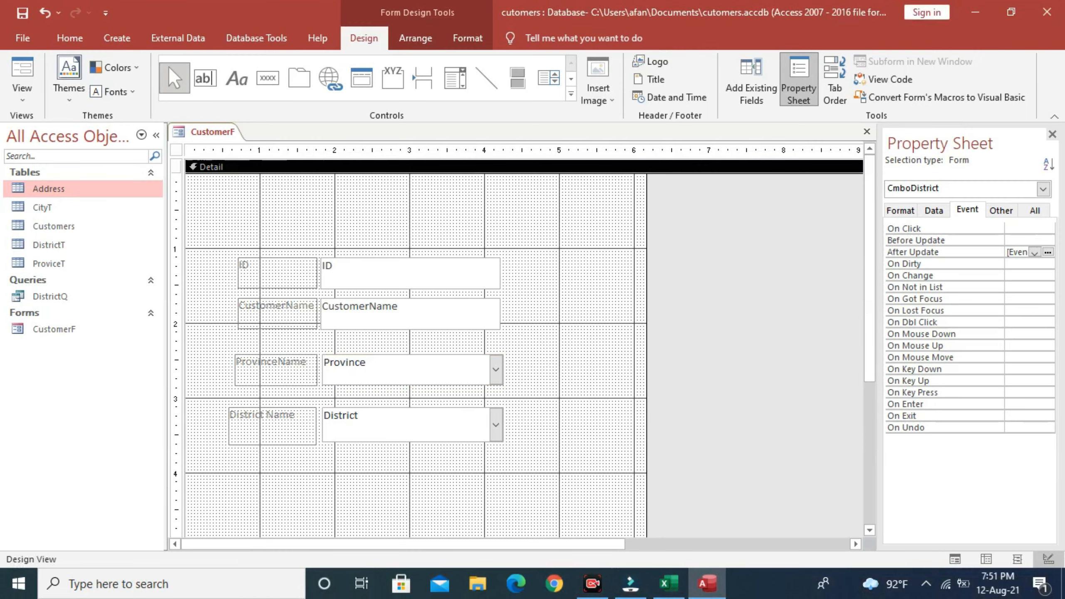
Close the CustomerF form and reopen it in Design View.
right_click(203, 128)
click(235, 157)
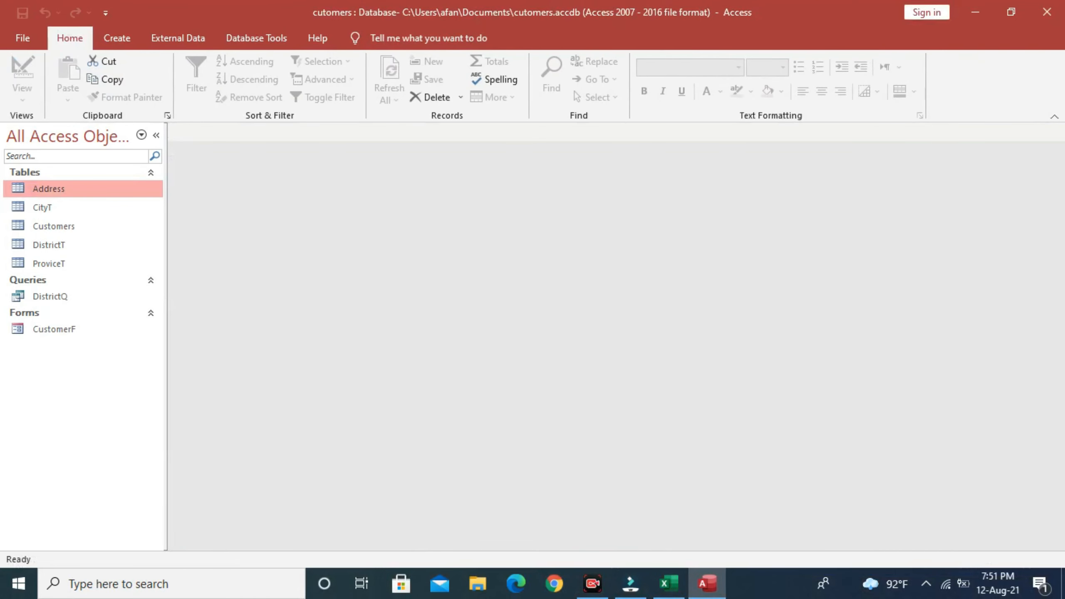
right_click(74, 330)
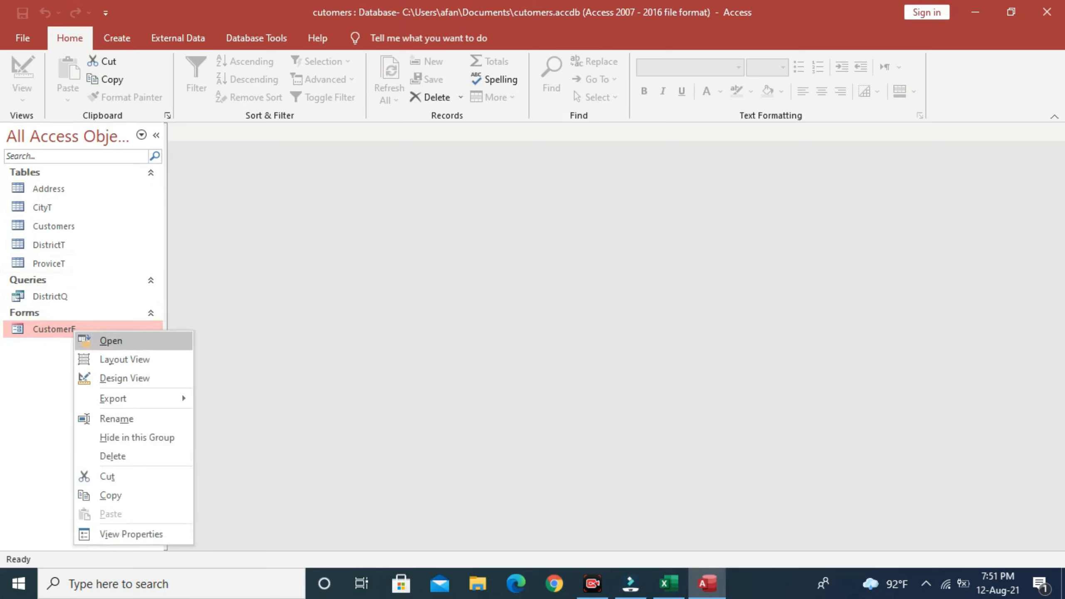
click(124, 378)
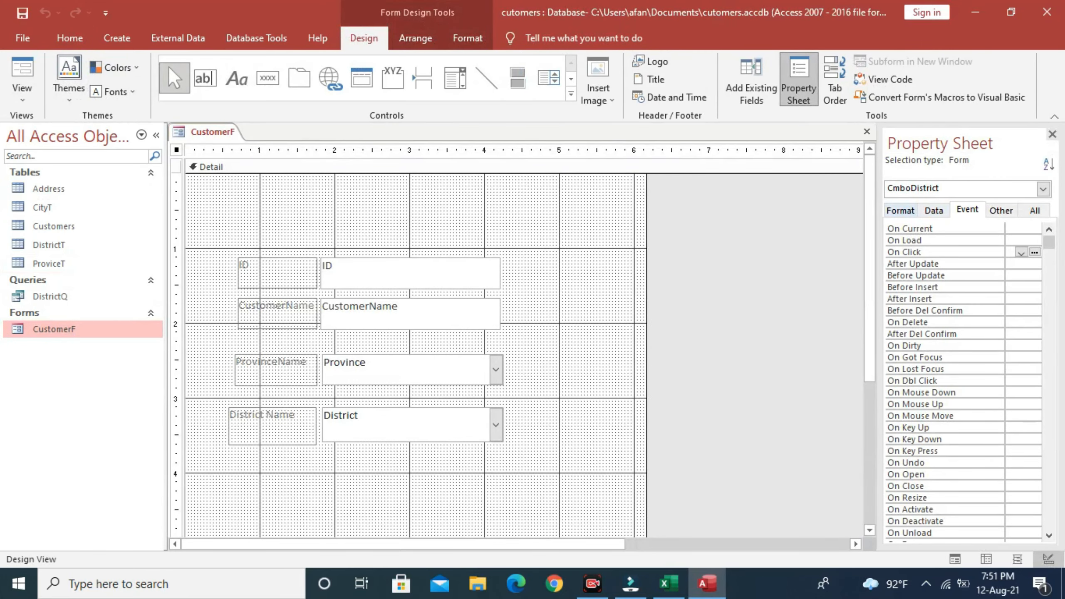
Create an On Current event procedure for the CustomerF form with the Code Builder.
click(1001, 211)
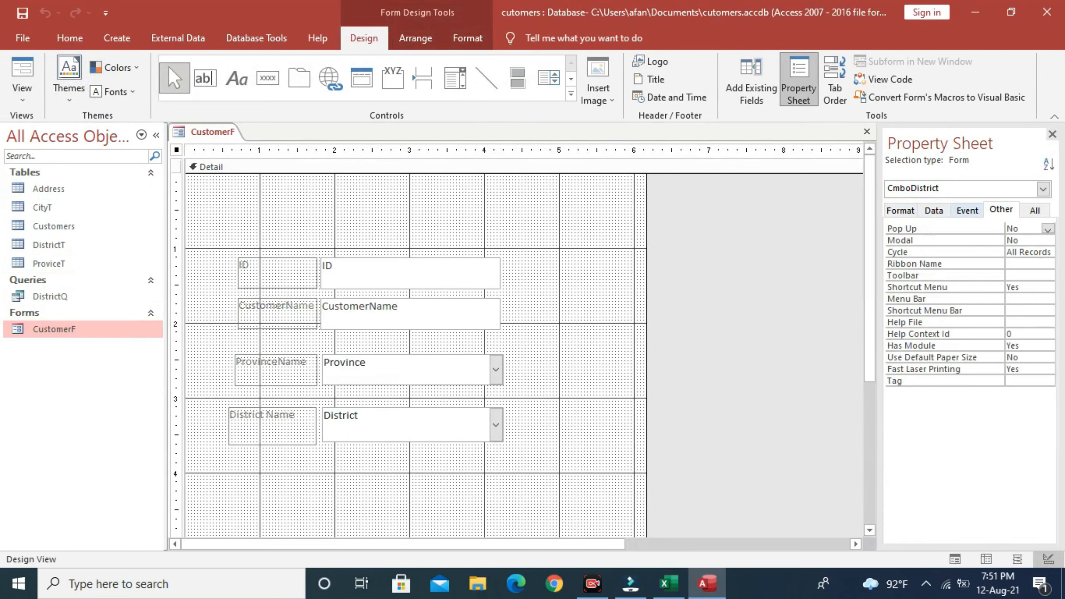
click(968, 210)
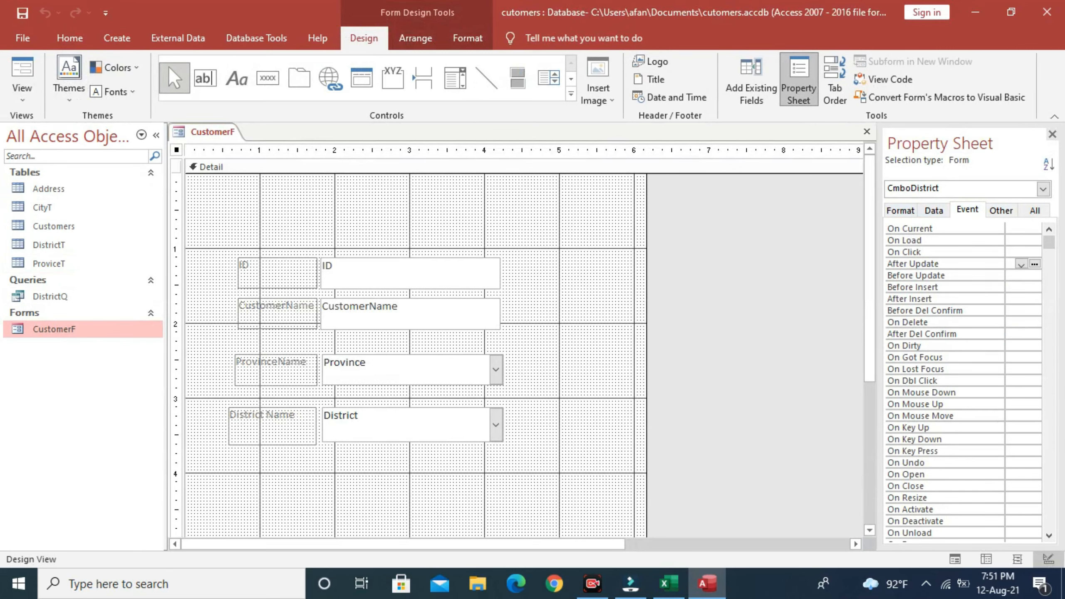
click(1021, 228)
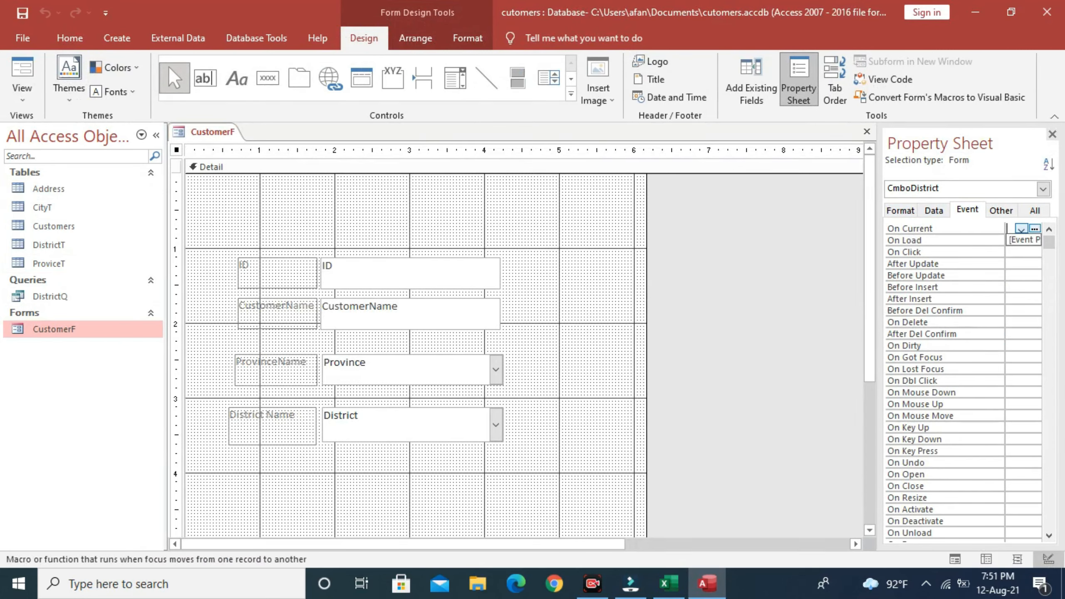
click(1021, 229)
click(1035, 229)
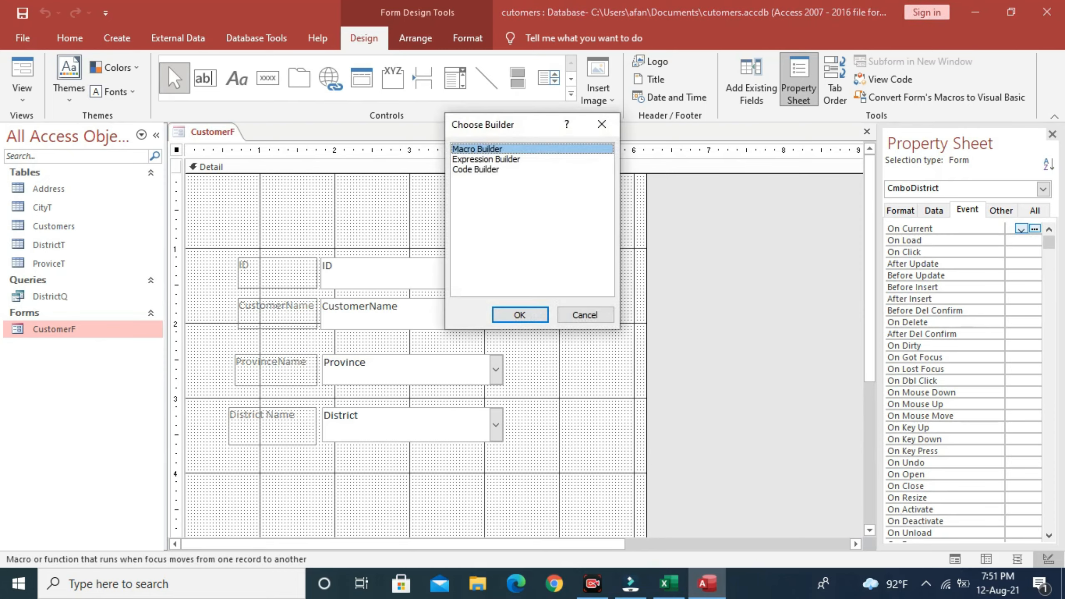
click(475, 170)
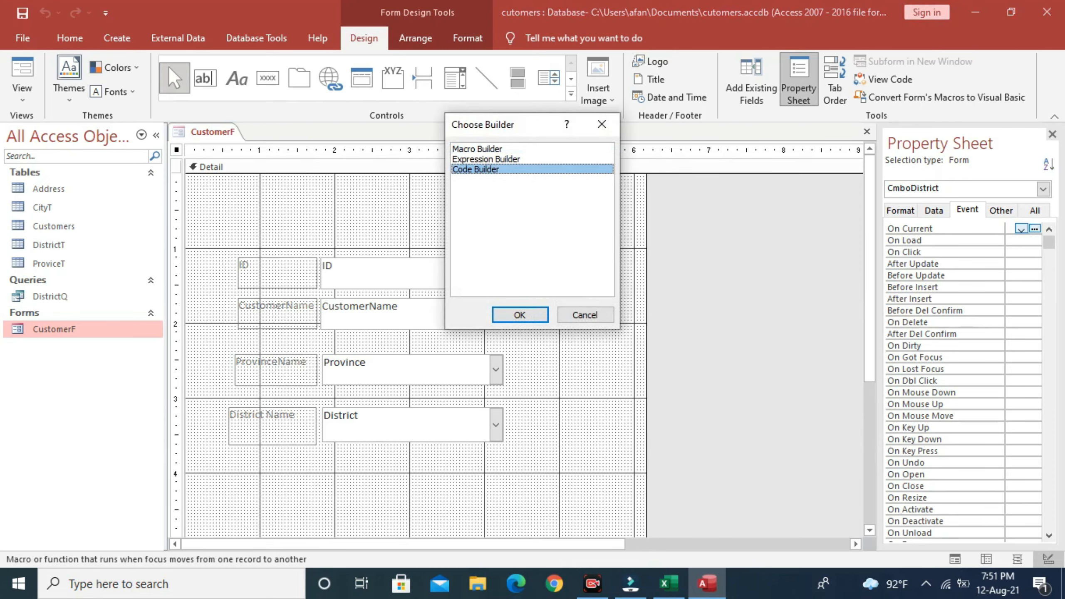
click(519, 314)
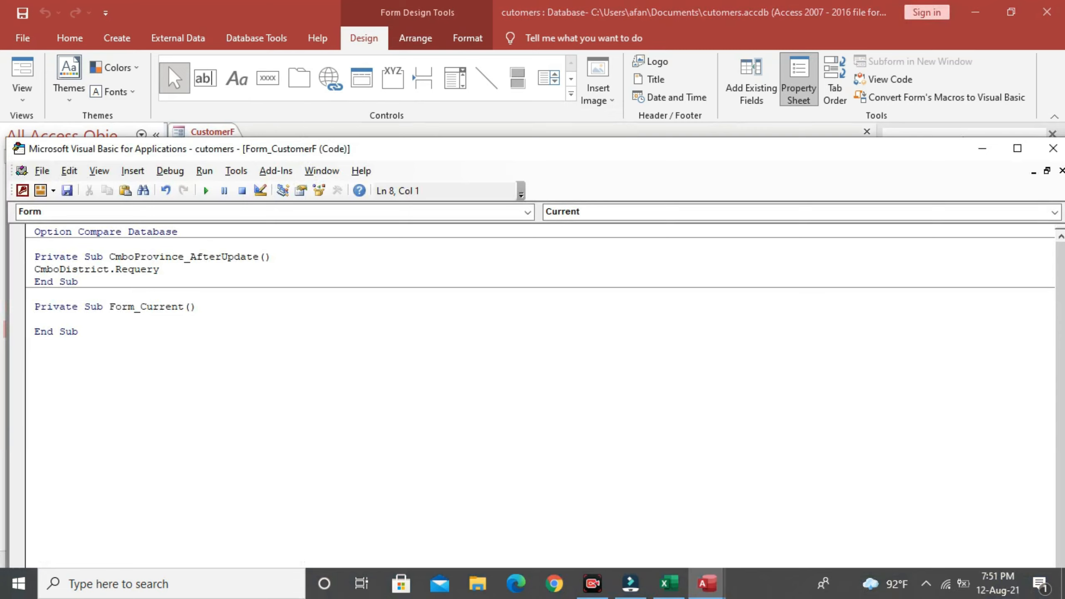
Insert the copied CmboDistrict.Requery line into the Form_Current procedure and close the code editor.
key(ctrl+v)
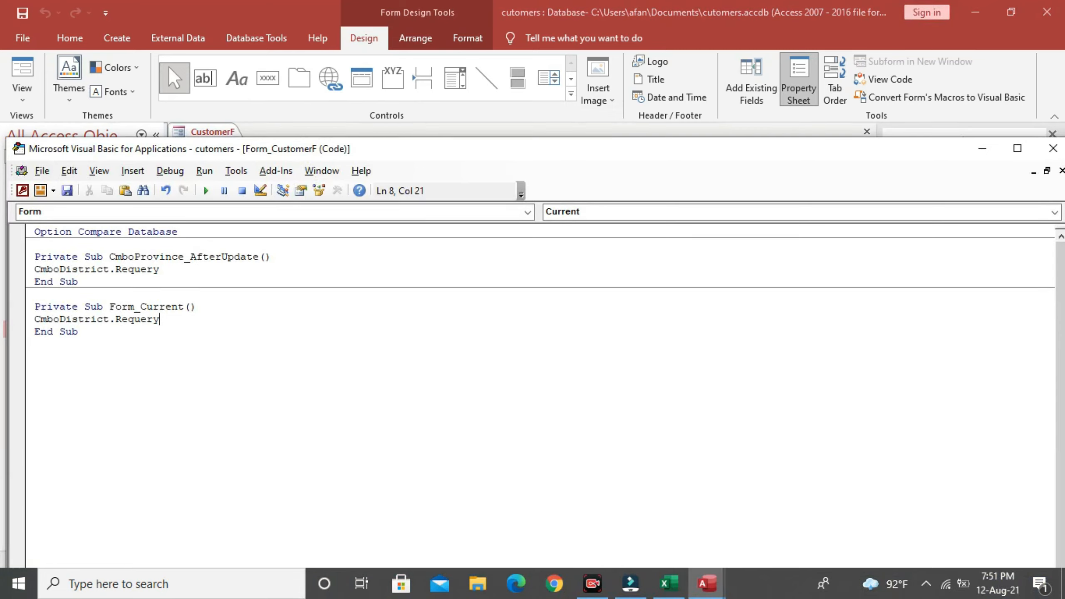
click(982, 149)
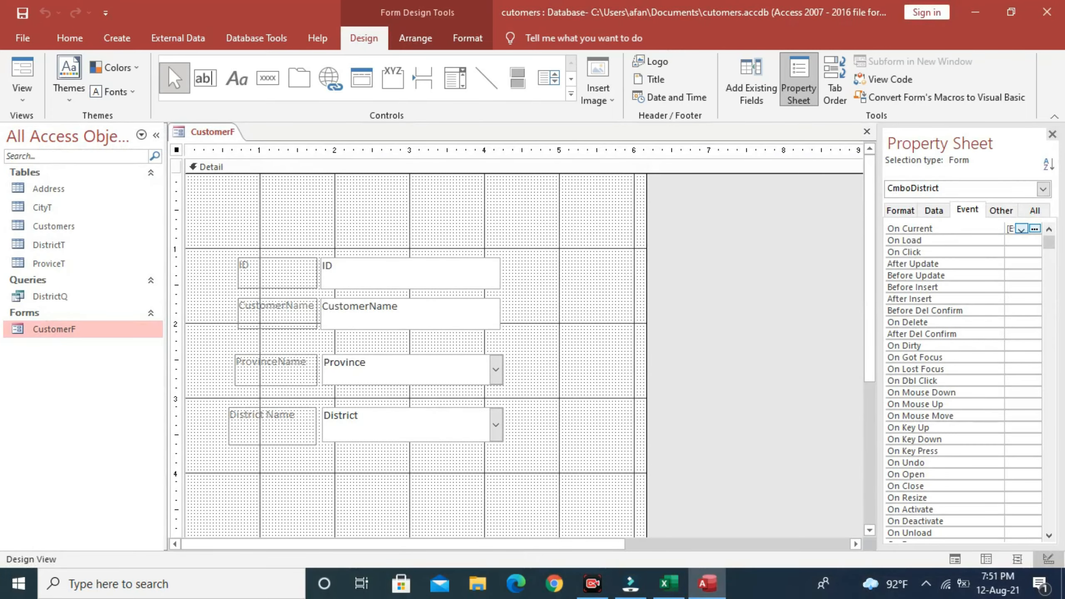
click(1035, 229)
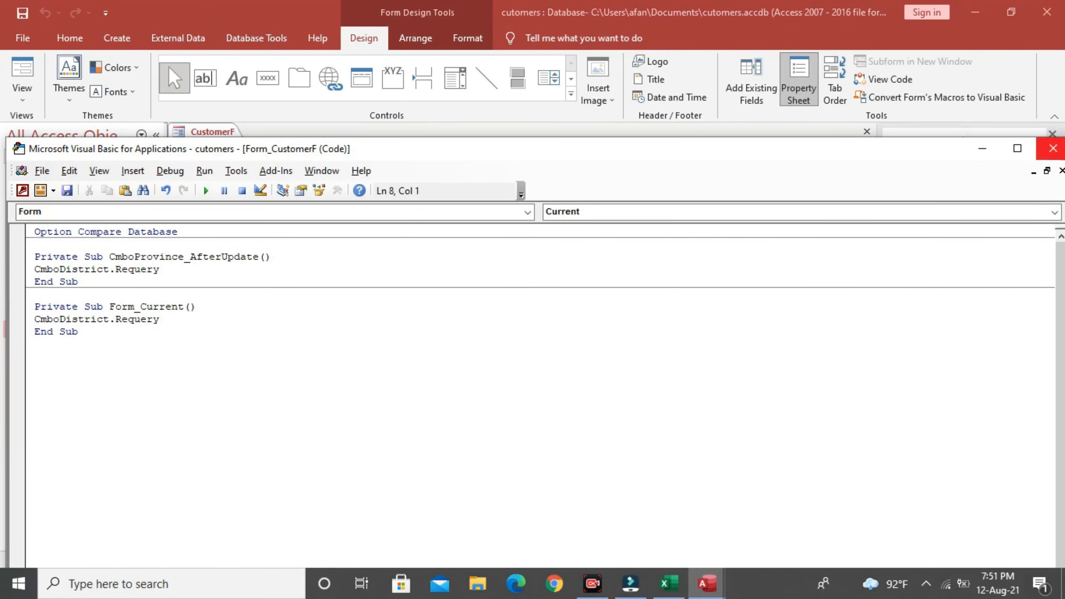
click(1053, 148)
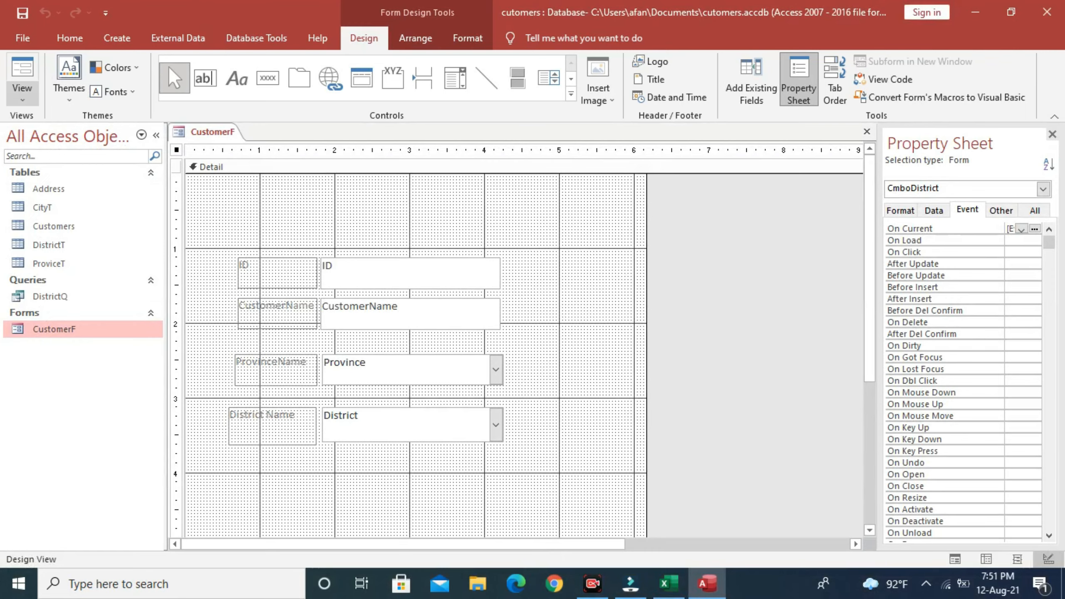
Test the province combo box in Form View by choosing GB and then KPK.
click(21, 91)
click(67, 129)
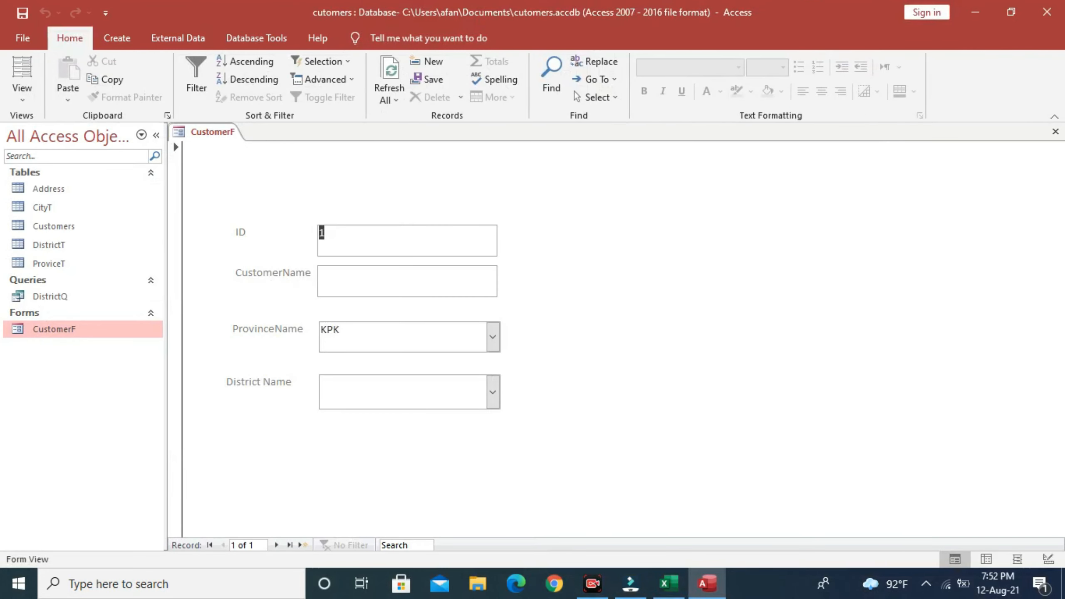
click(492, 337)
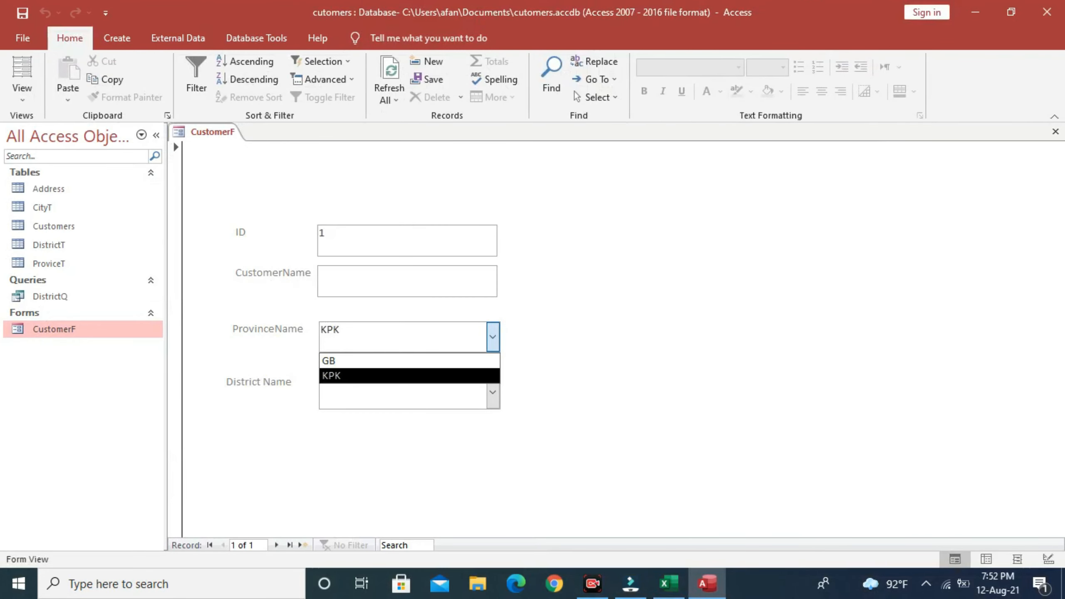
click(402, 361)
key(Tab)
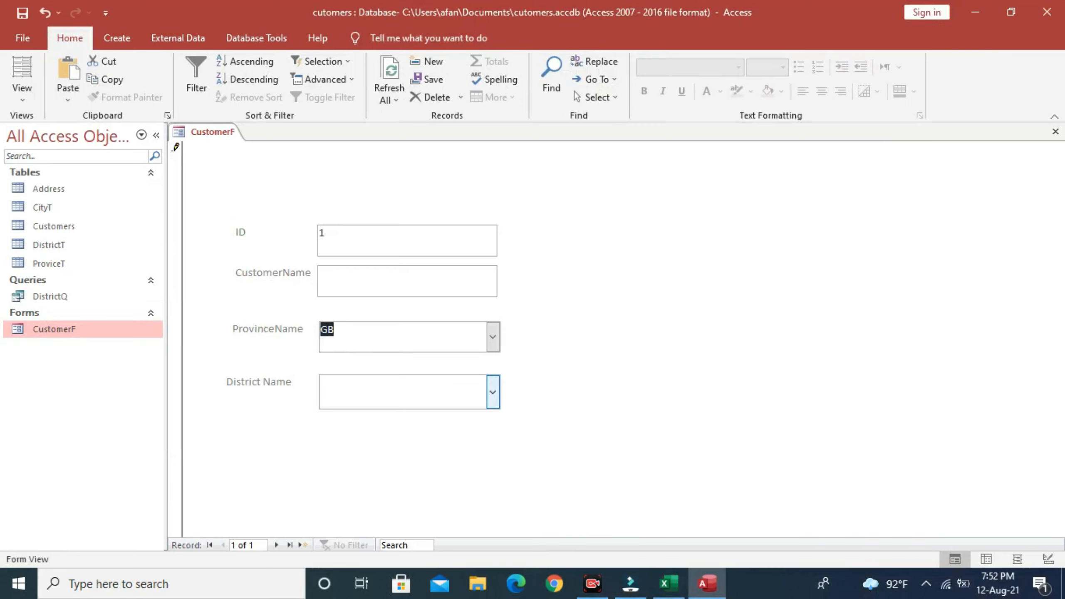
key(shift+Tab)
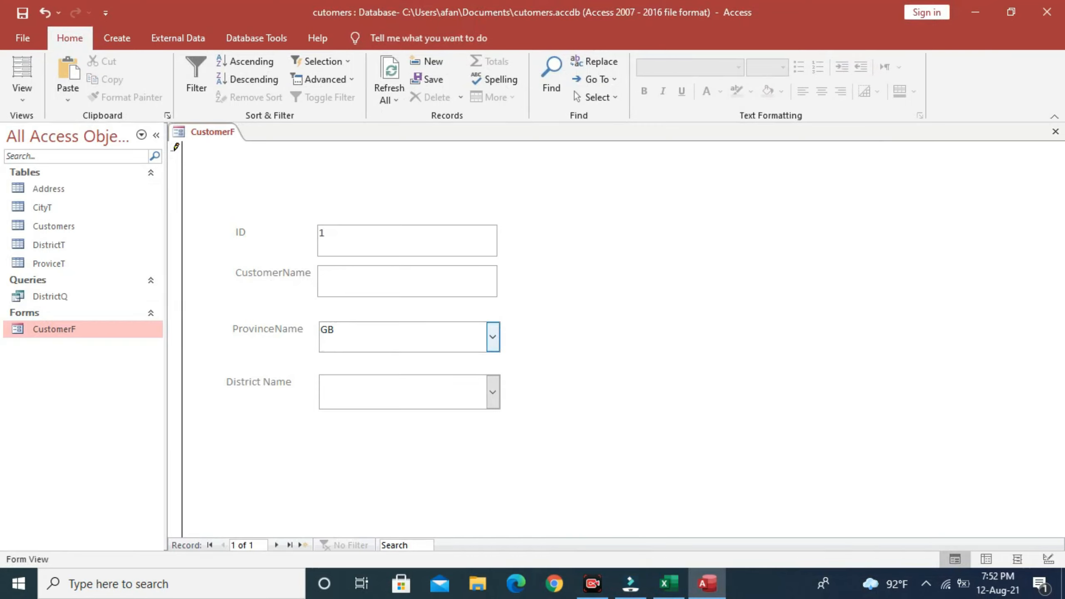
key(alt+Down)
key(Down)
key(Return)
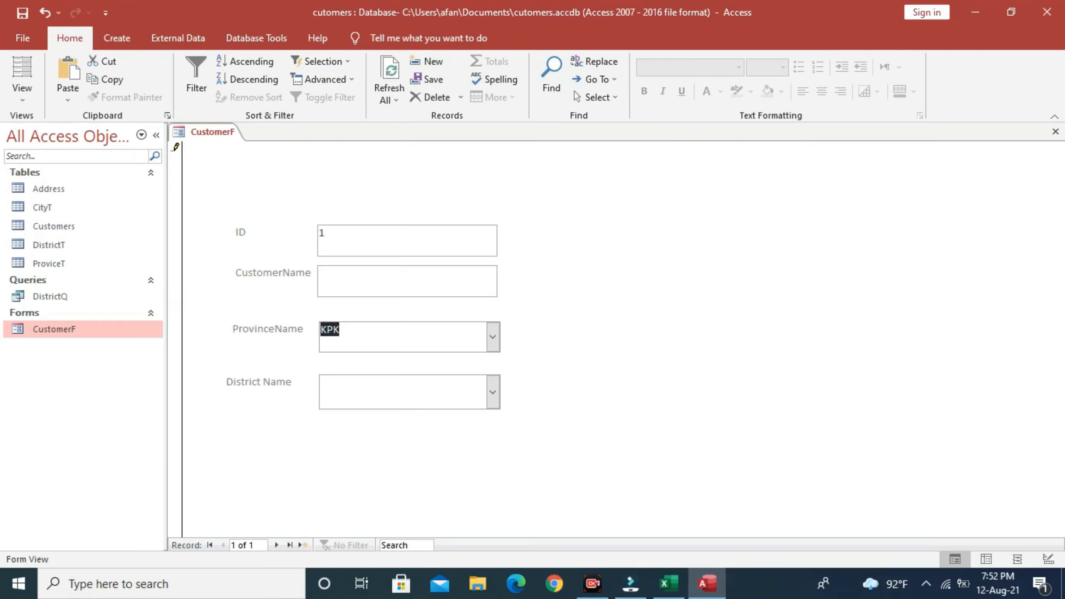
Set the Bound Column of the Province combo box to 2 in Design View.
key(shift+F10)
key(Down)
key(Down)
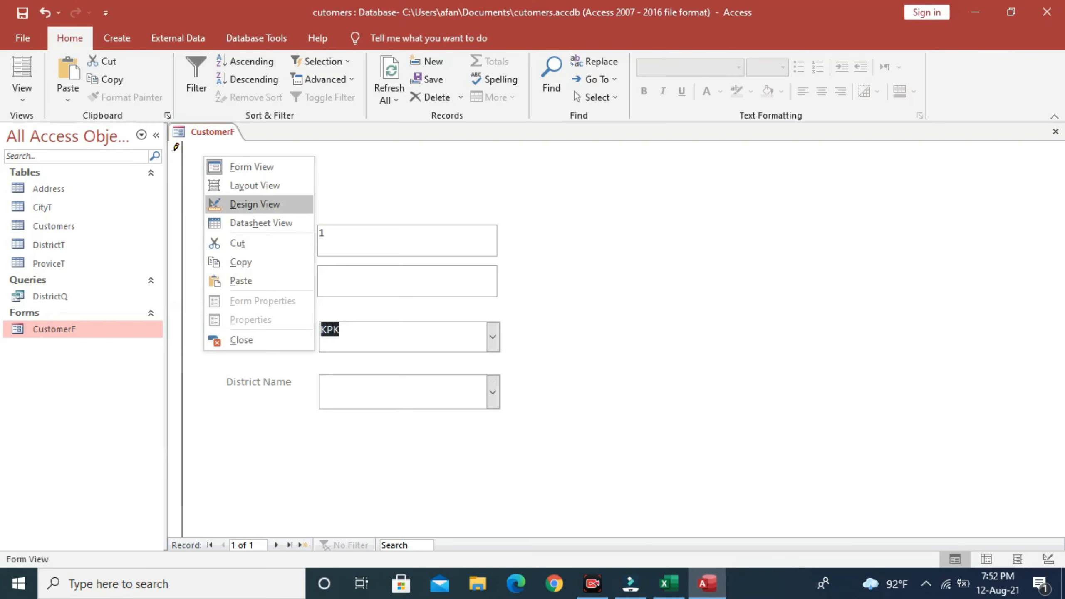
key(Return)
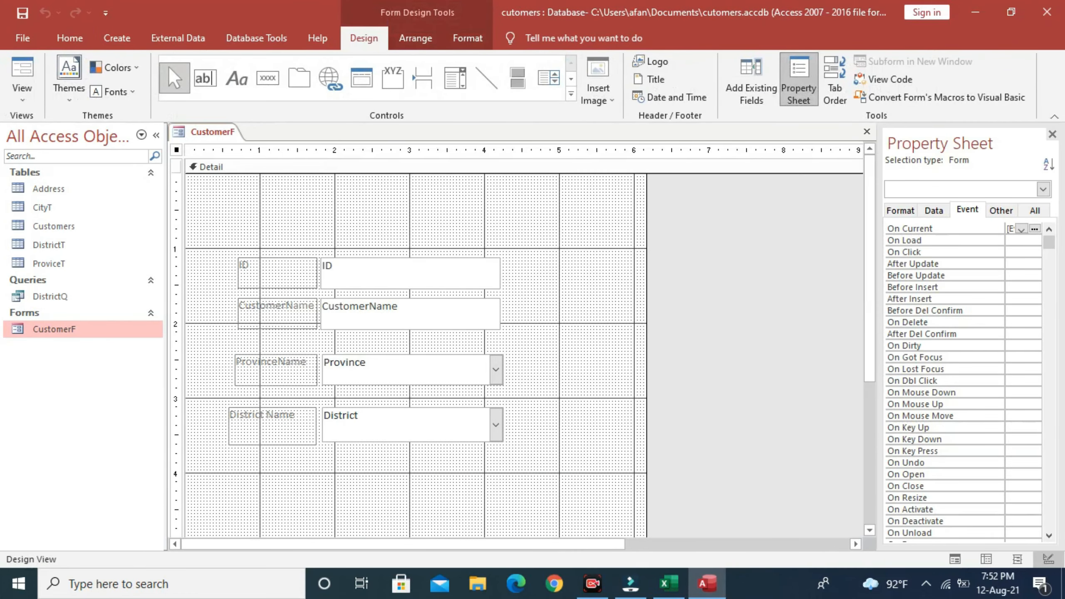
click(406, 370)
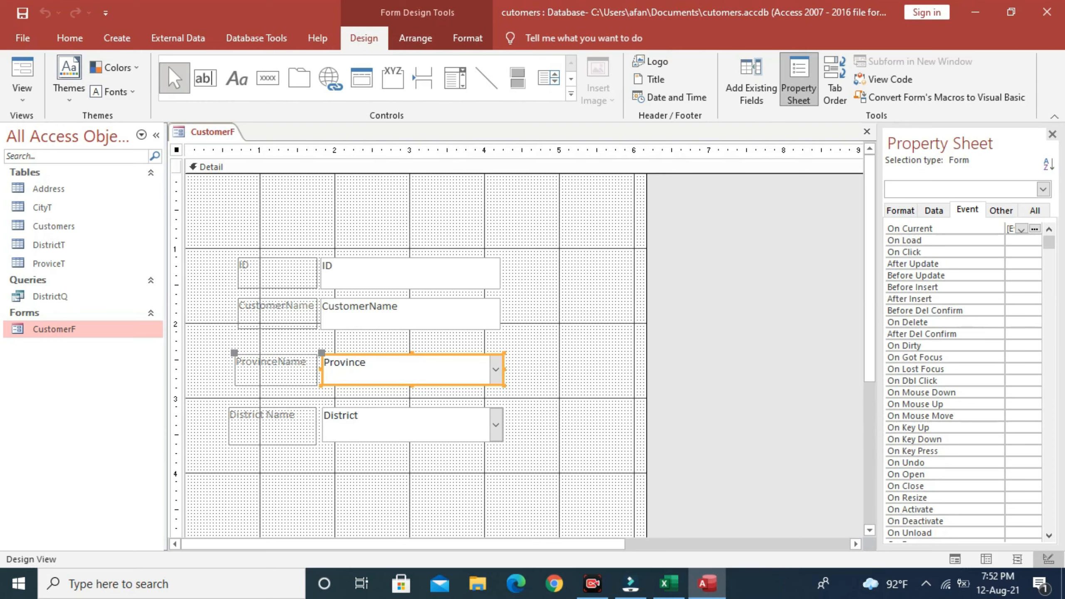
click(934, 210)
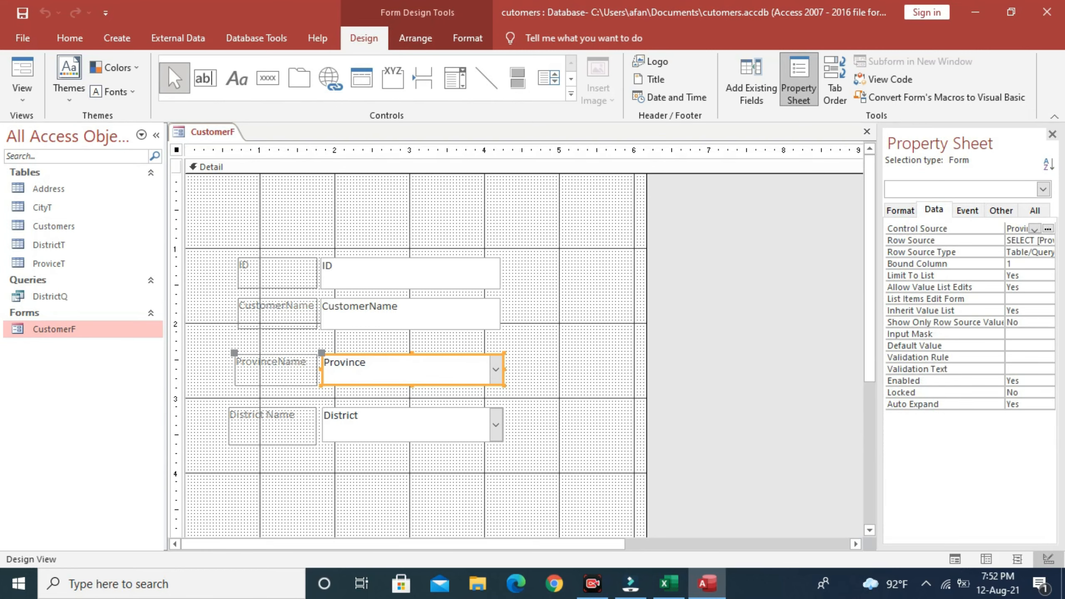
click(1020, 264)
key(BackSpace)
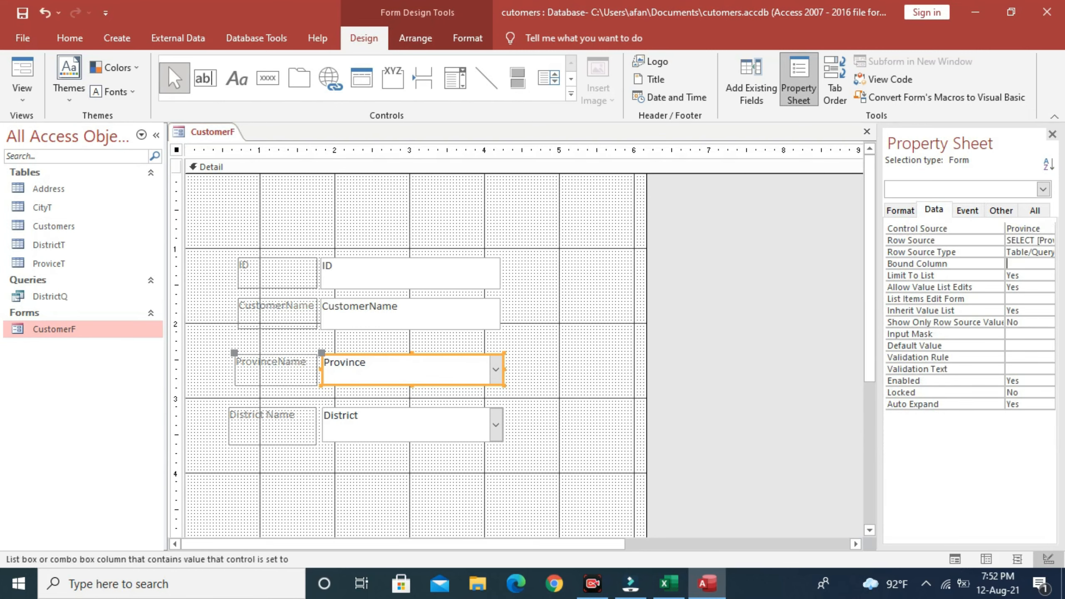
text(2)
Choose GB as the province in Form View and examine the district choices offered for it.
click(22, 90)
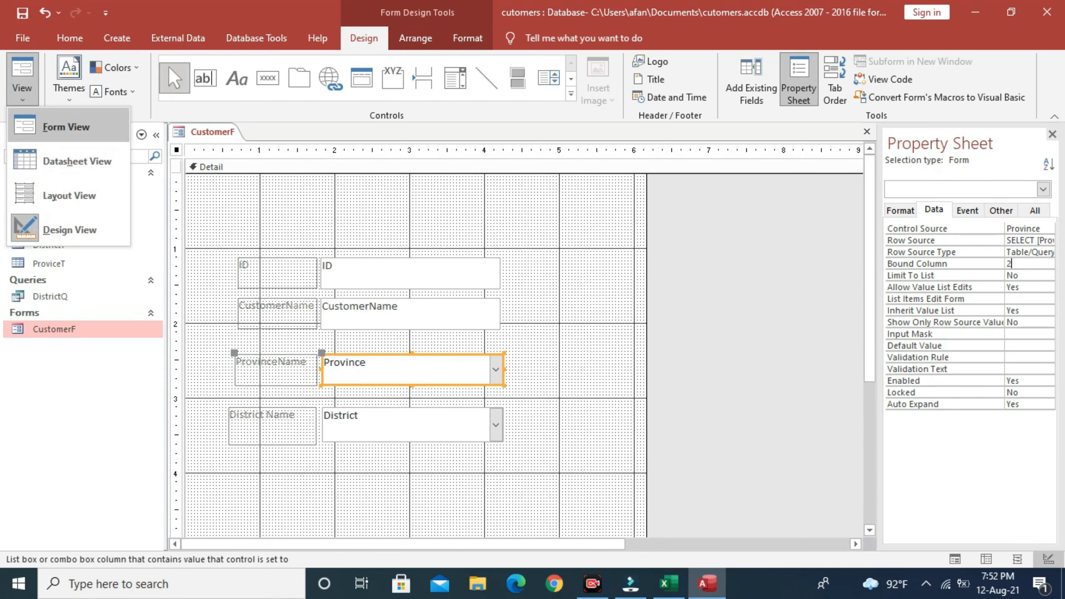
click(62, 125)
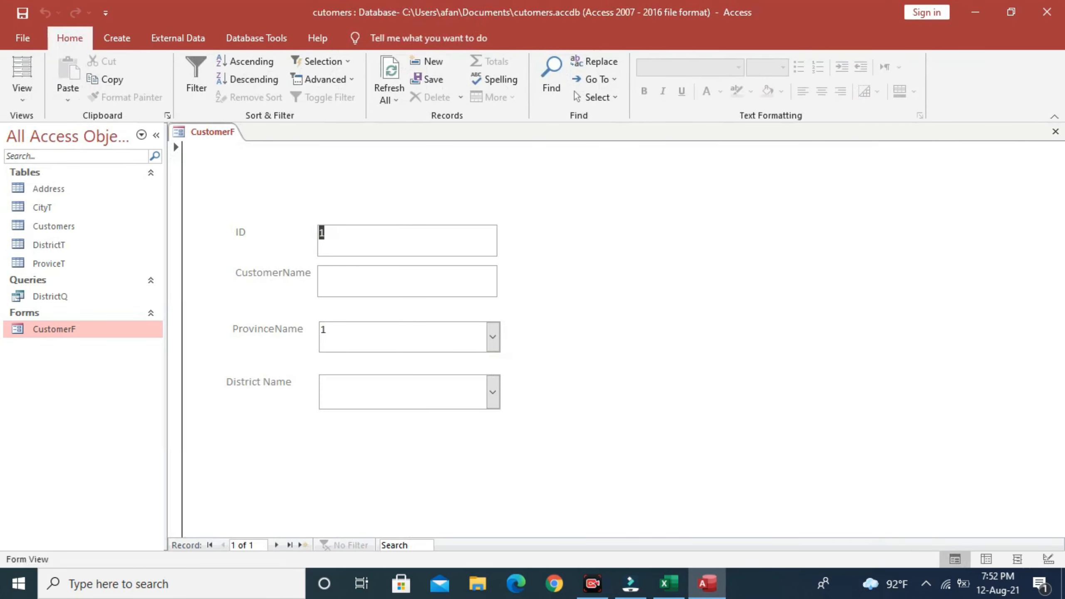
click(492, 337)
key(Down)
key(Return)
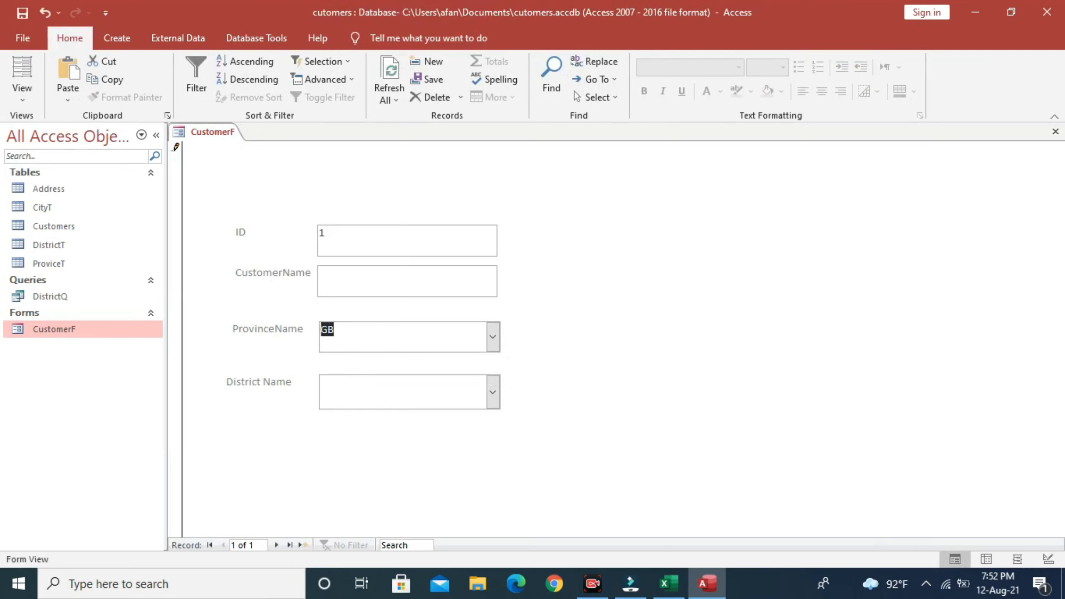
key(Tab)
key(alt+Down)
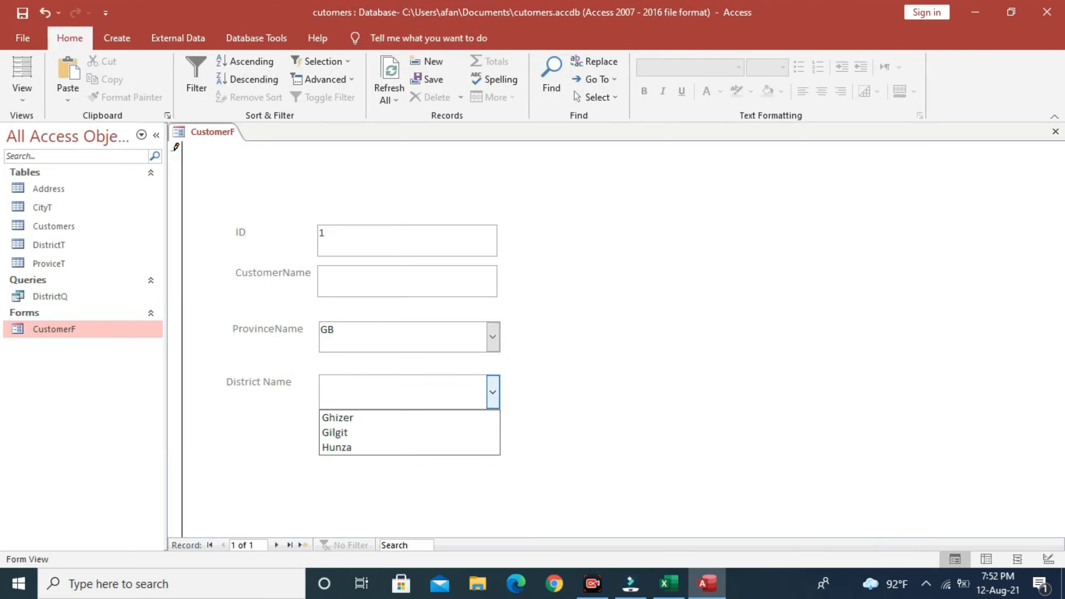
key(Down)
key(Down)
key(Up)
key(Down)
key(Up)
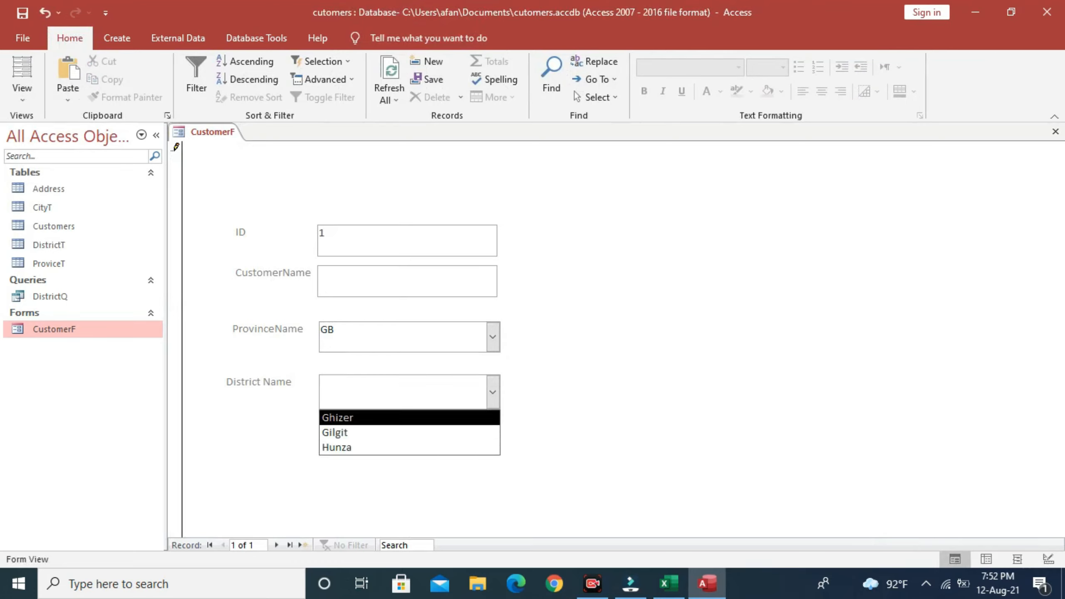
key(Down)
Choose KPK as the province, examine its district choices, and close the CustomerF form.
click(493, 337)
key(Down)
key(Return)
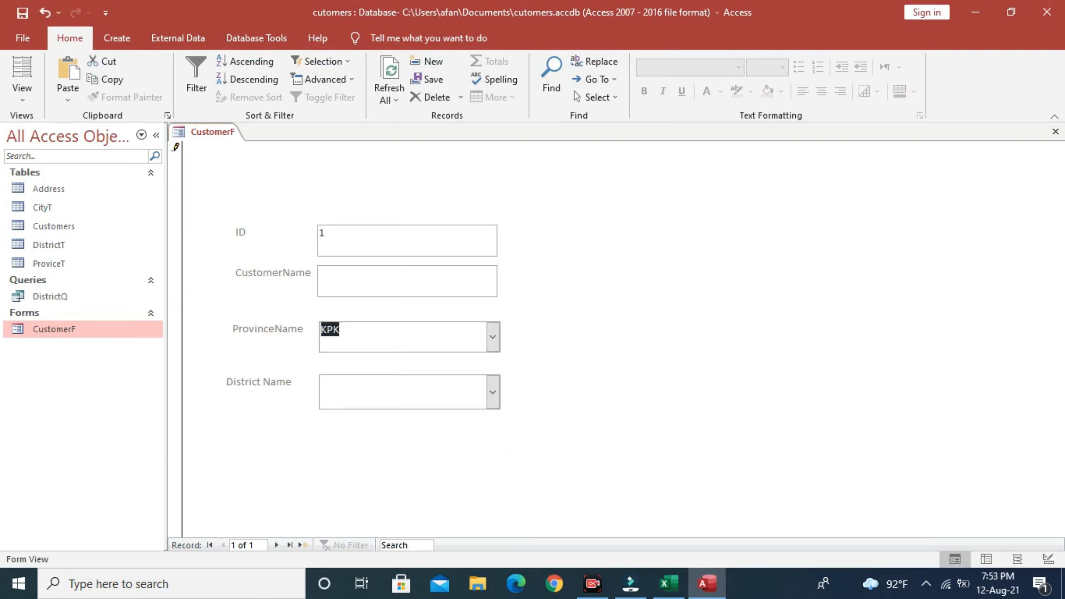
key(Tab)
key(alt+Down)
key(Down)
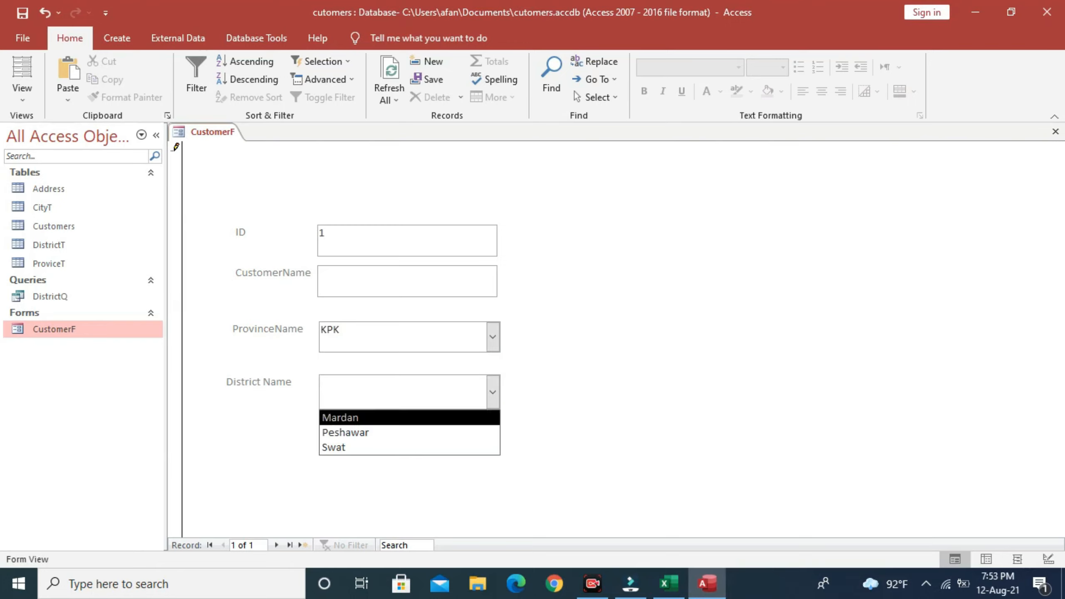
key(Down)
key(Up)
key(Down)
key(Down)
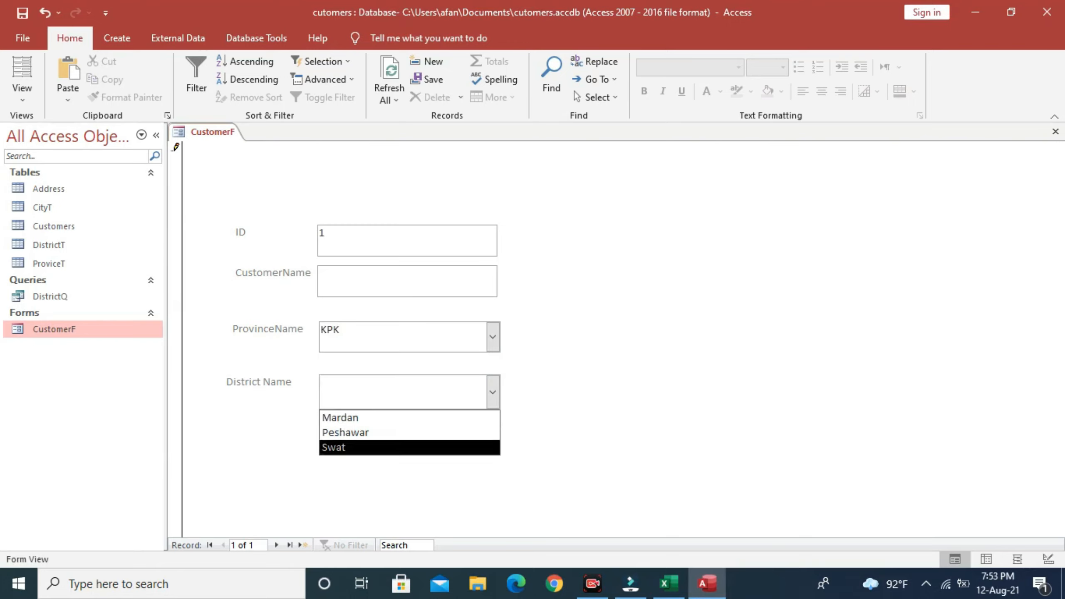
key(Up)
key(Up)
key(Down)
key(Down)
key(Up)
key(Up)
key(Down)
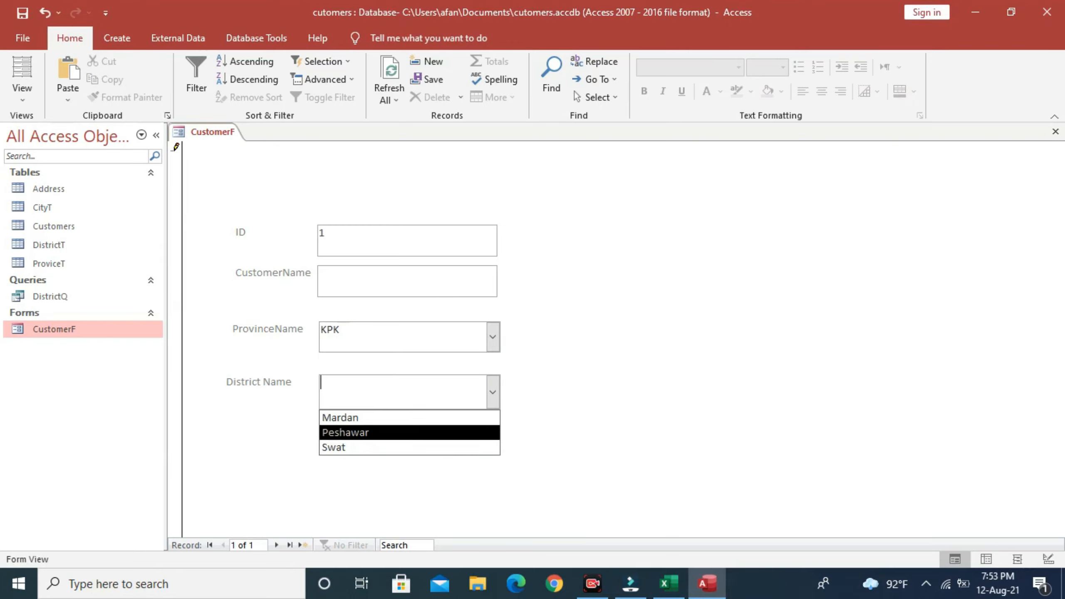
key(Down)
key(Up)
key(Up)
key(Down)
key(Down)
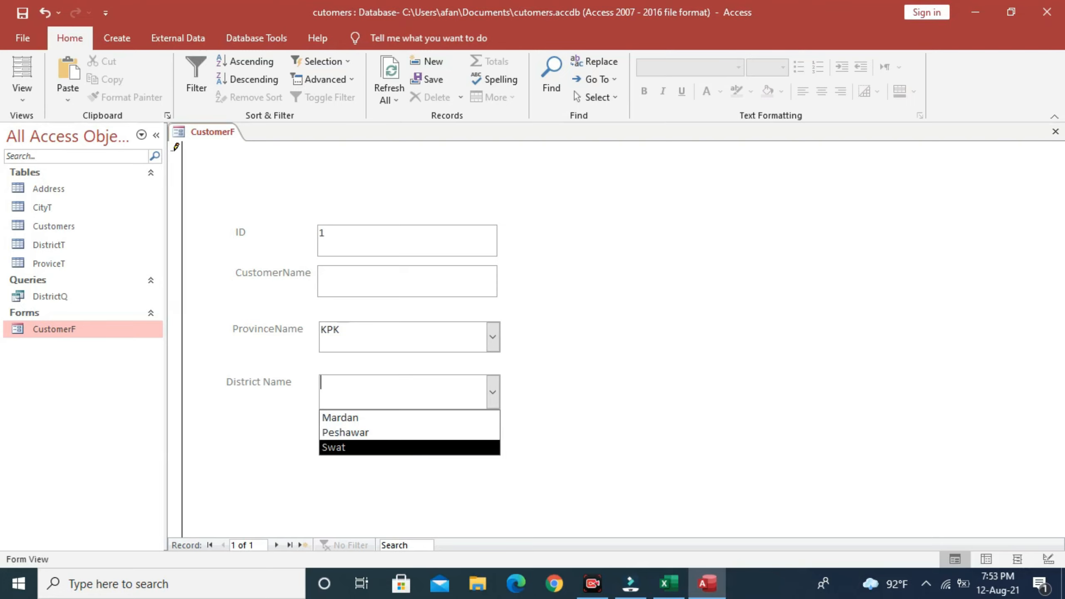
key(Up)
key(Up)
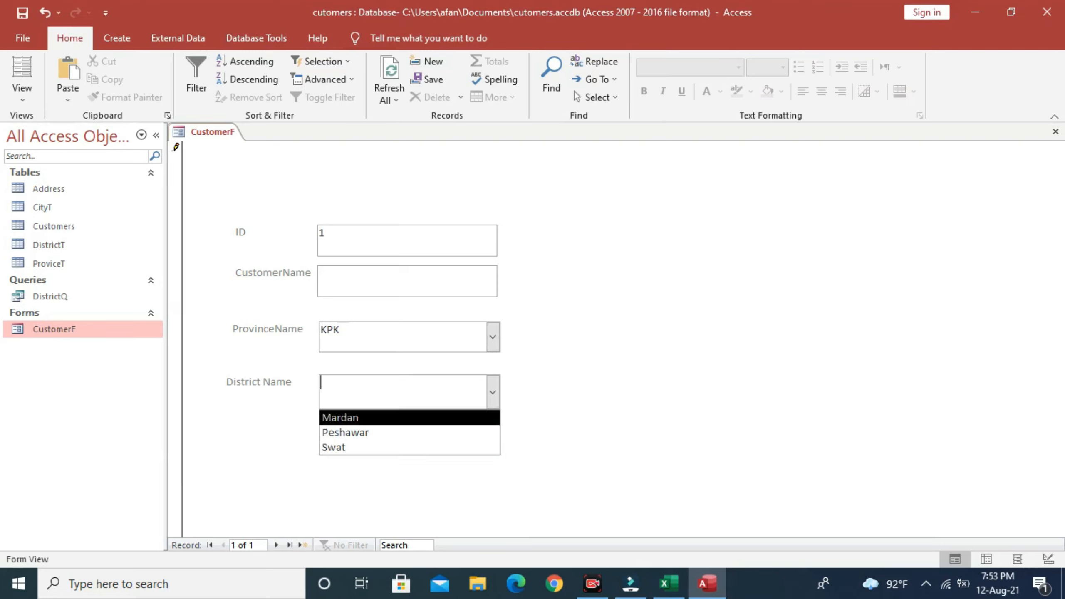
key(Down)
key(Down)
key(Escape)
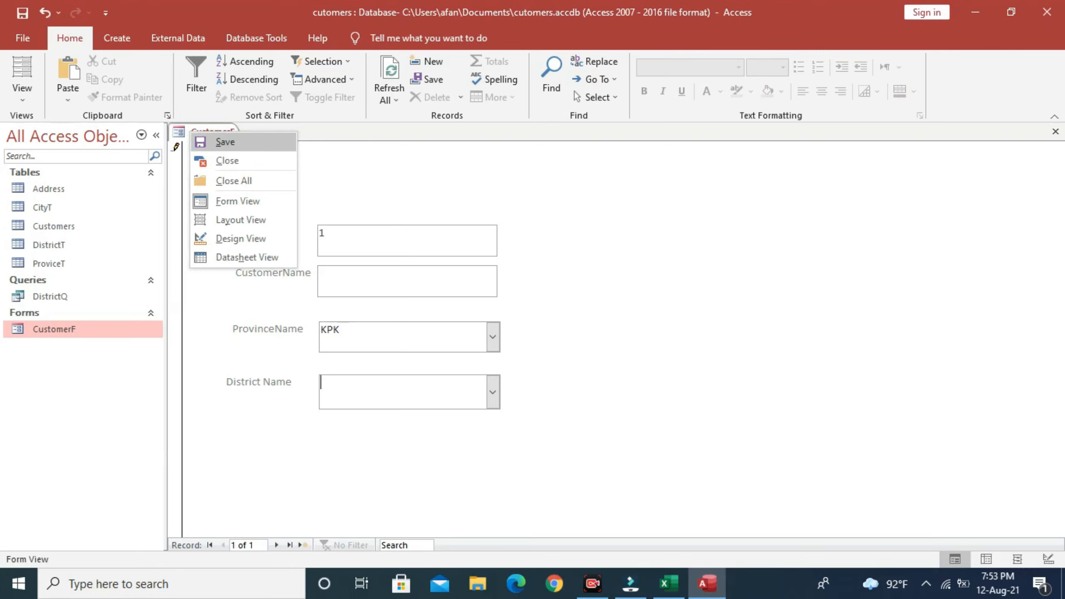
click(228, 160)
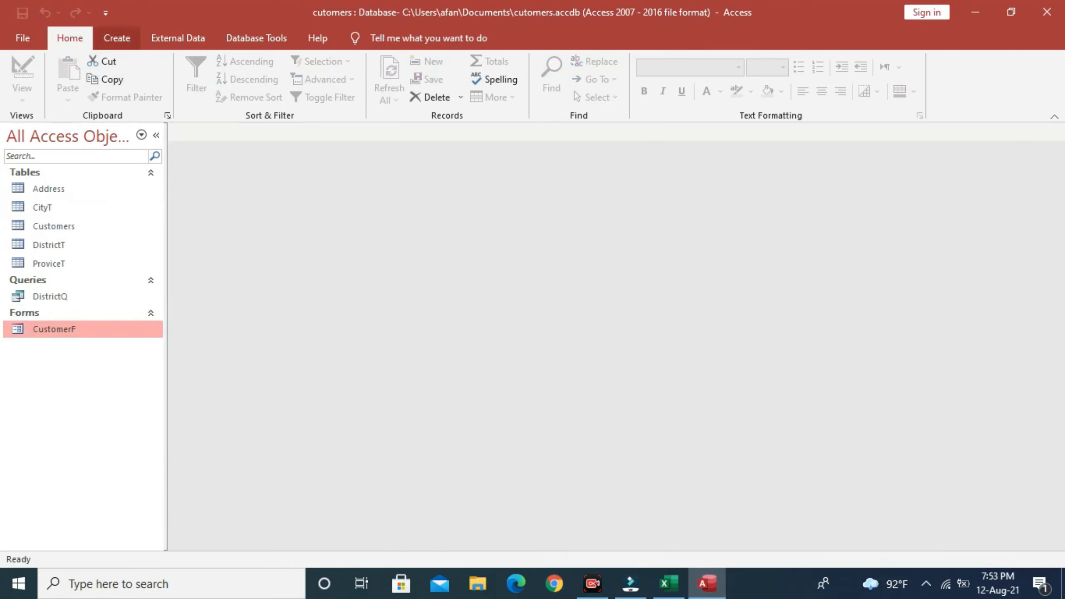
Create a query in Design View from the Address table and add all of its fields to the grid.
click(117, 38)
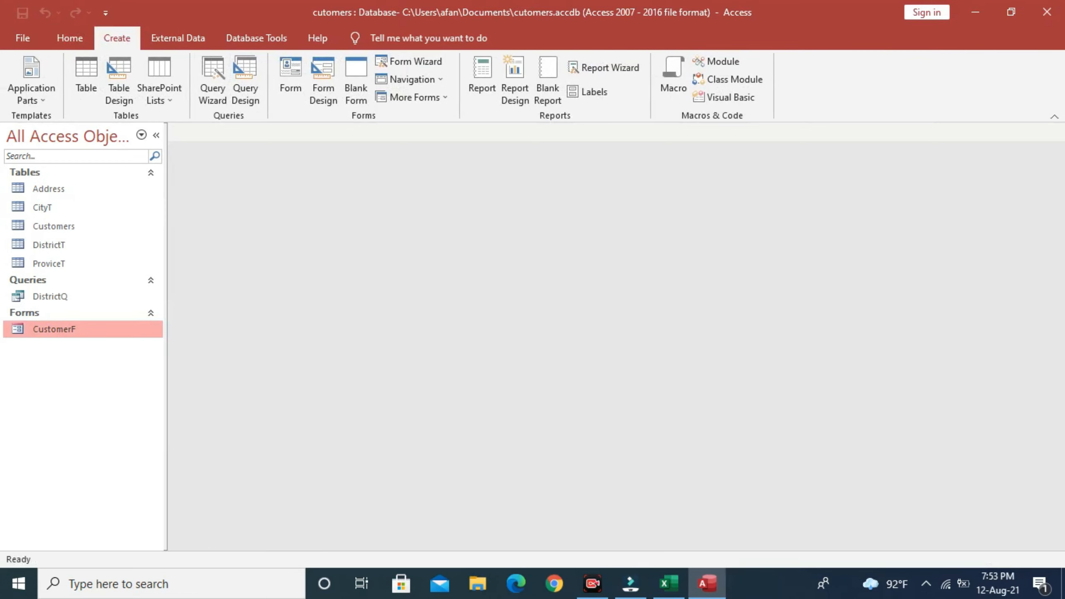
click(246, 80)
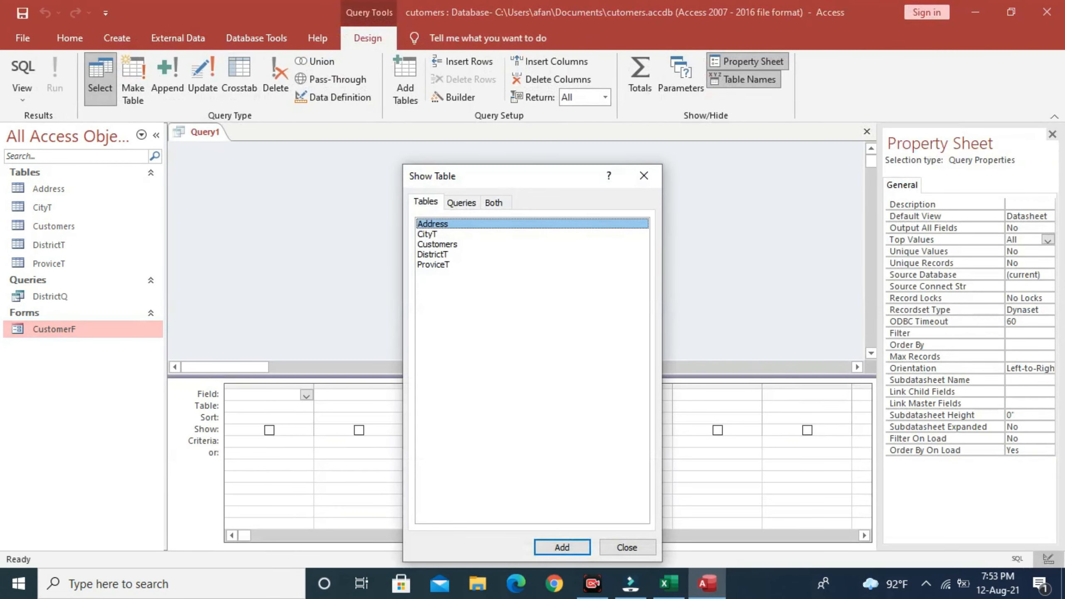
double_click(433, 224)
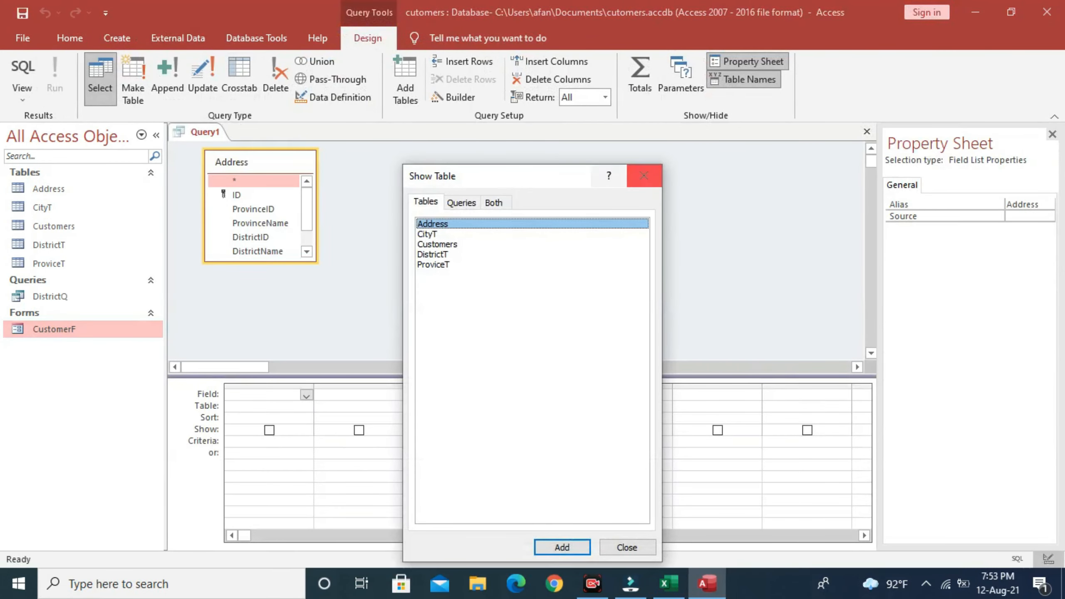
click(644, 176)
double_click(261, 162)
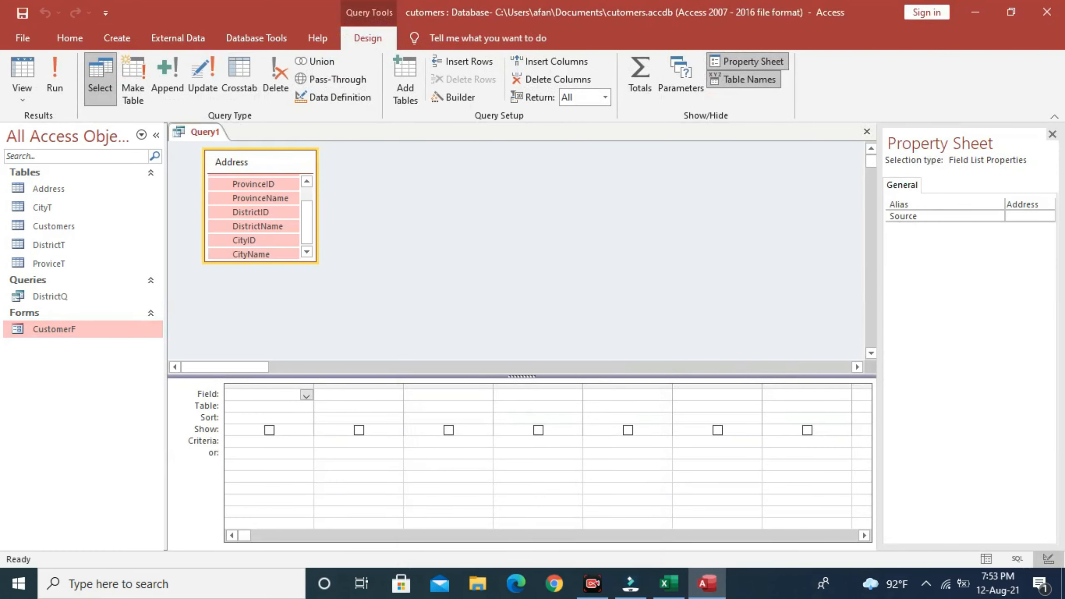
drag(254, 185, 268, 394)
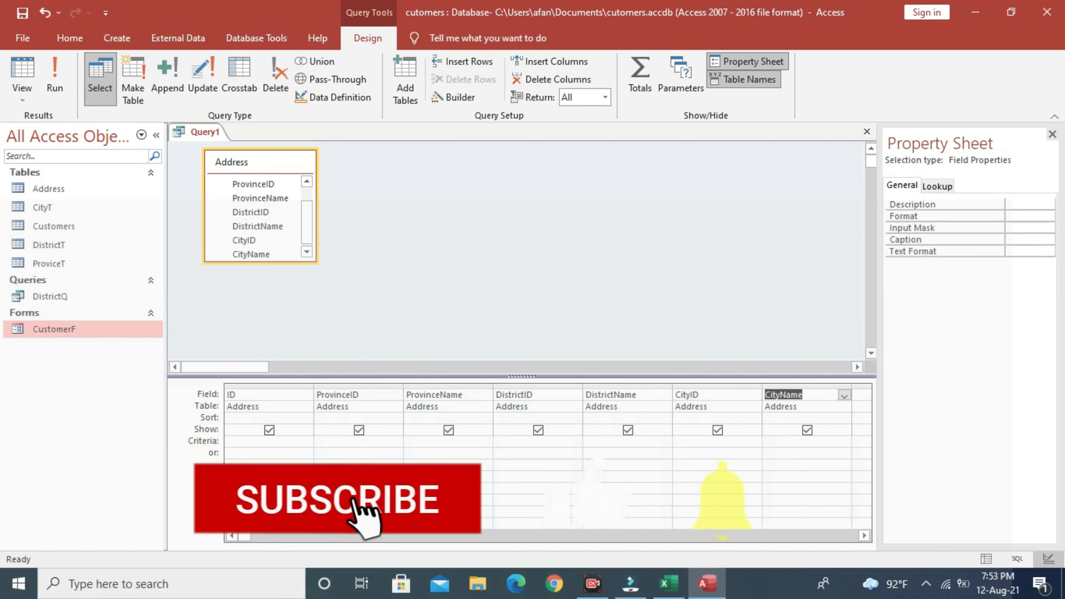
Set the DistrictName criteria to [Forms]![CustomerF]![CmboDistrict] and check the full expression in the Zoom box.
click(621, 442)
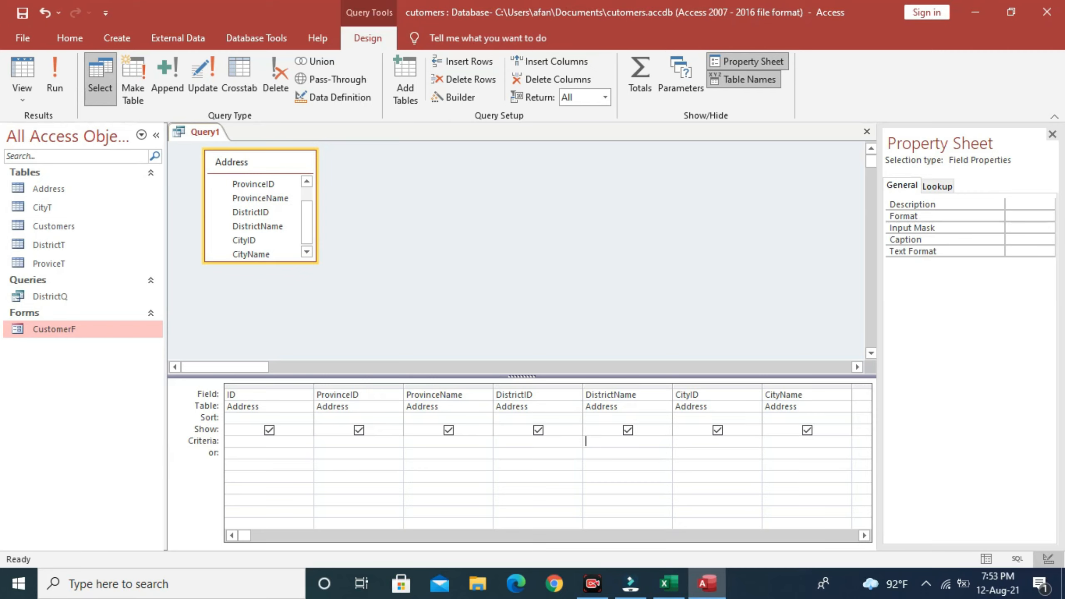
text(form)
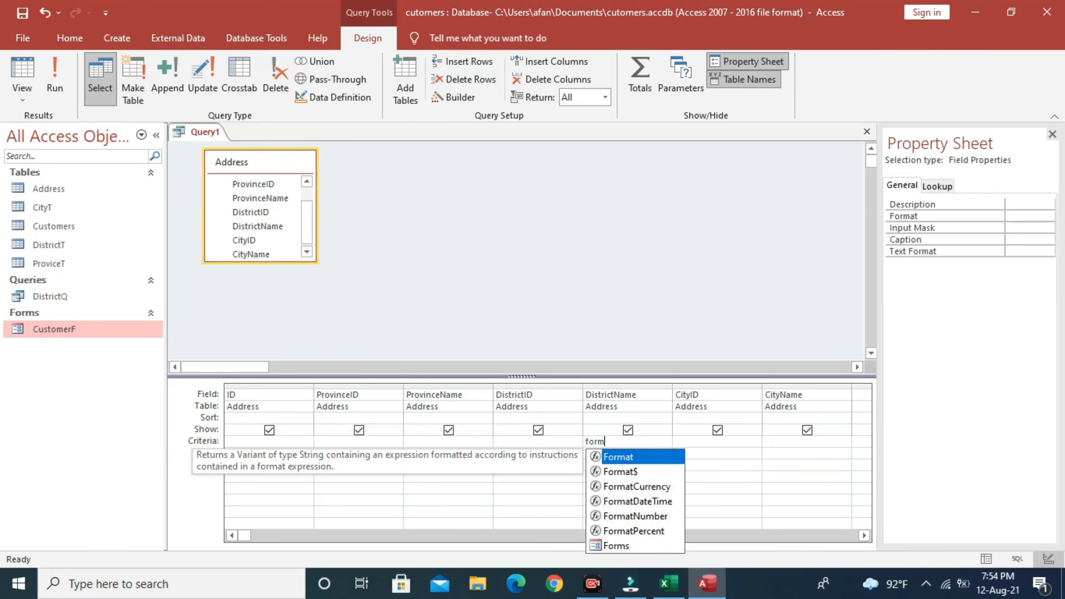
text(s)
key(Tab)
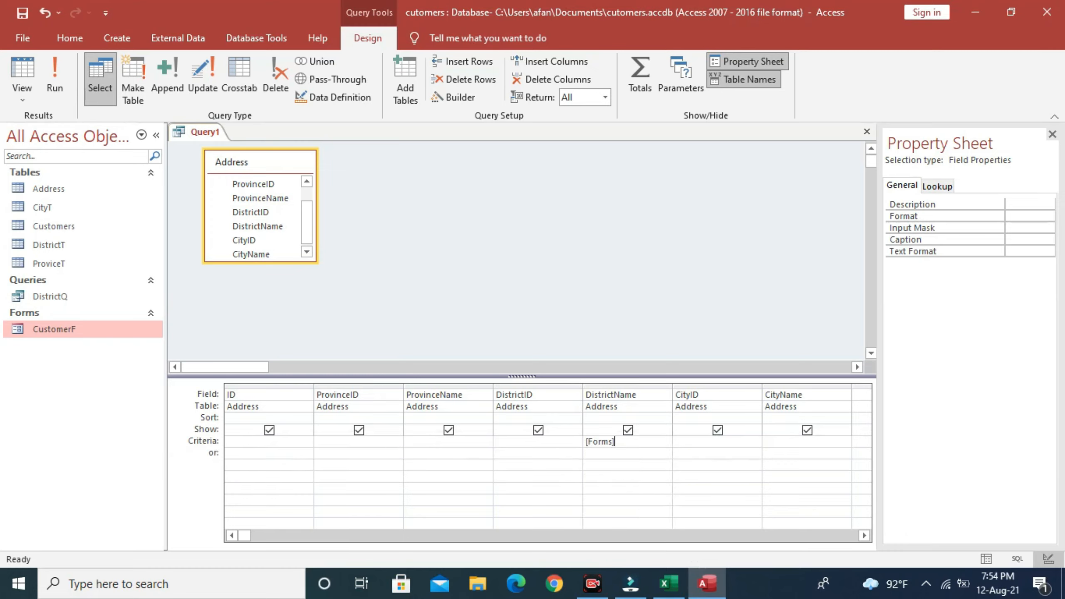
text(!)
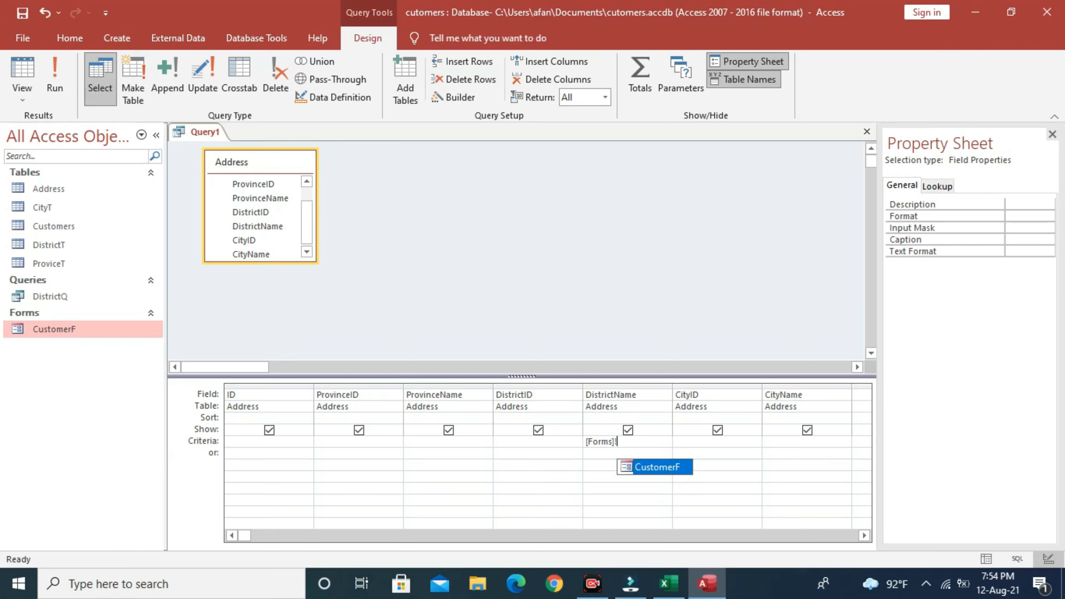
key(Tab)
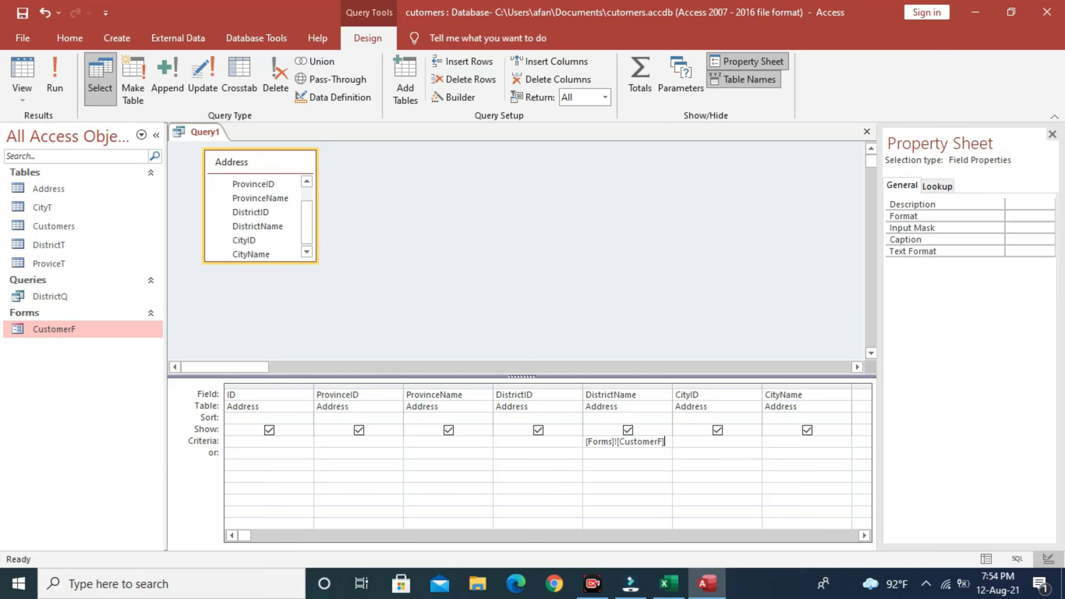
text(!)
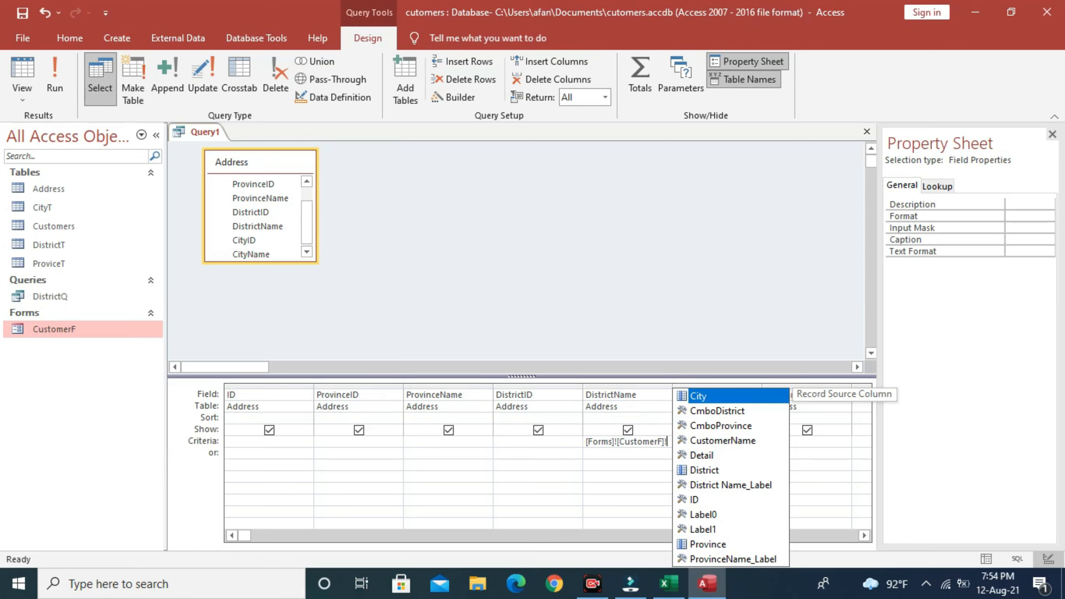
key(Down)
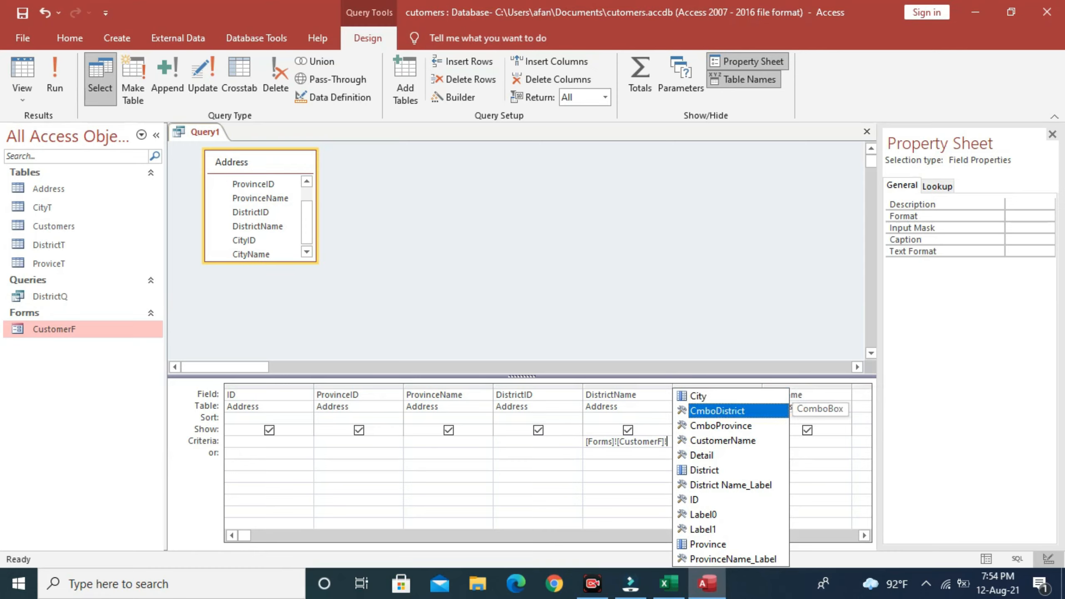
key(Tab)
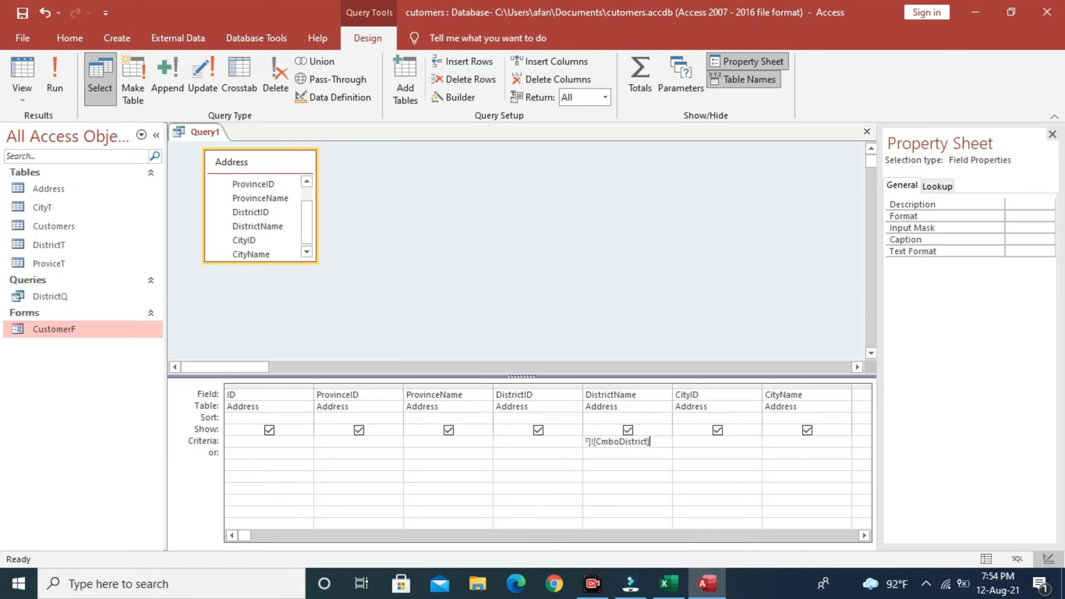
right_click(638, 443)
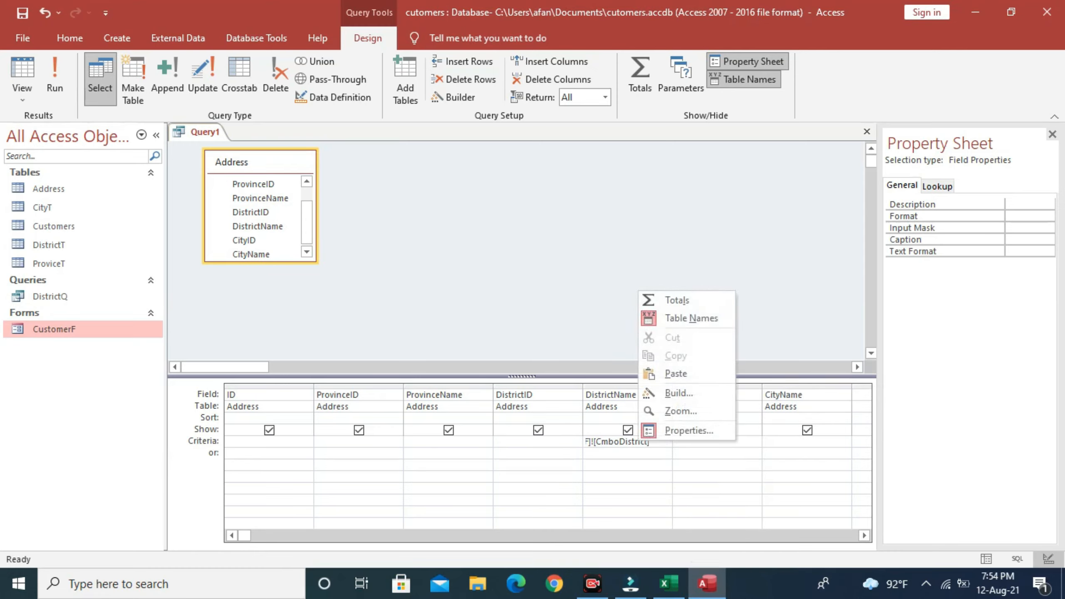
click(662, 409)
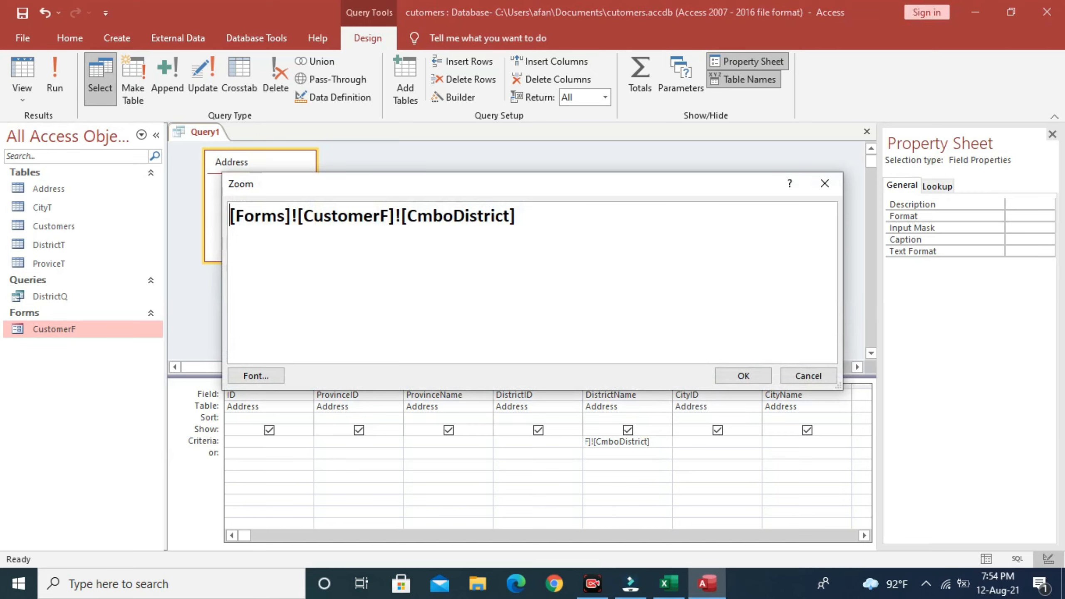
click(744, 376)
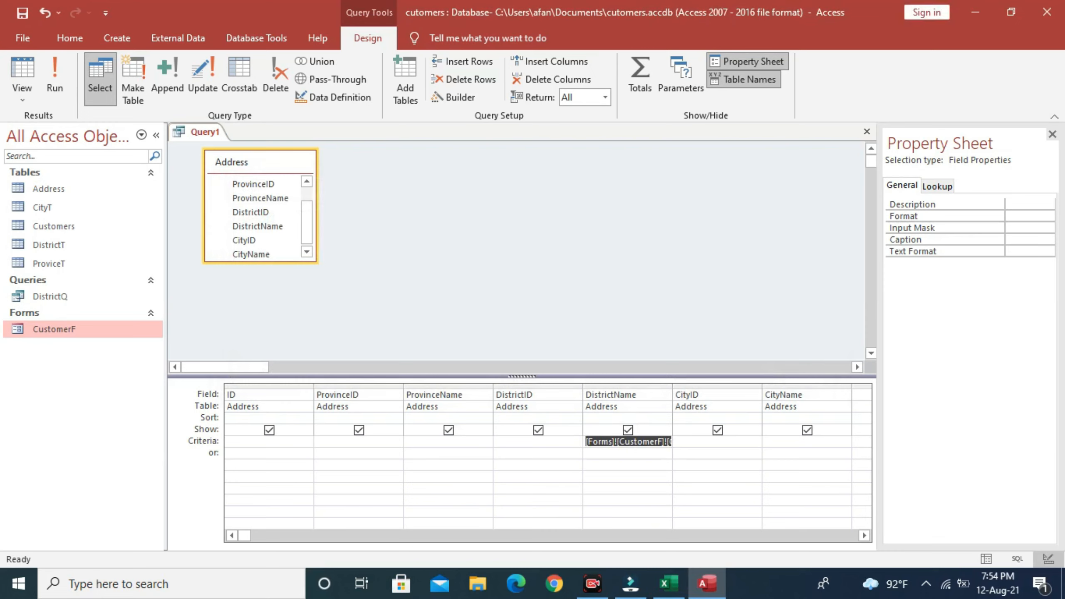
Hide the ID, ProvinceID, ProvinceName, DistrictID and DistrictName fields from the query output.
click(270, 430)
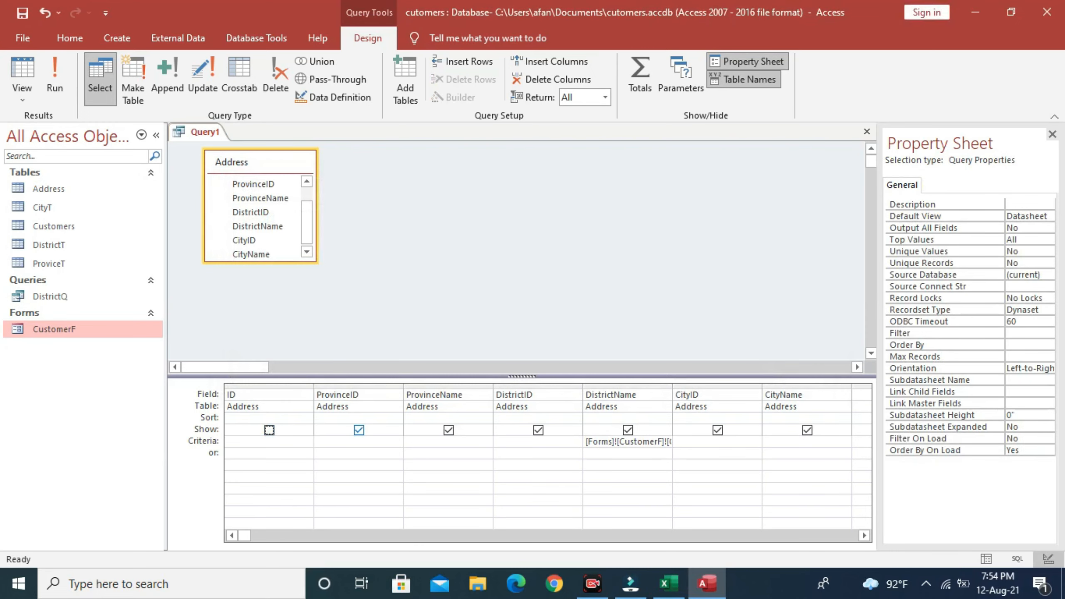
click(359, 430)
click(448, 430)
click(538, 430)
click(627, 430)
Run the query with Ghizer as the CmboDistrict parameter value to test its city output.
click(54, 75)
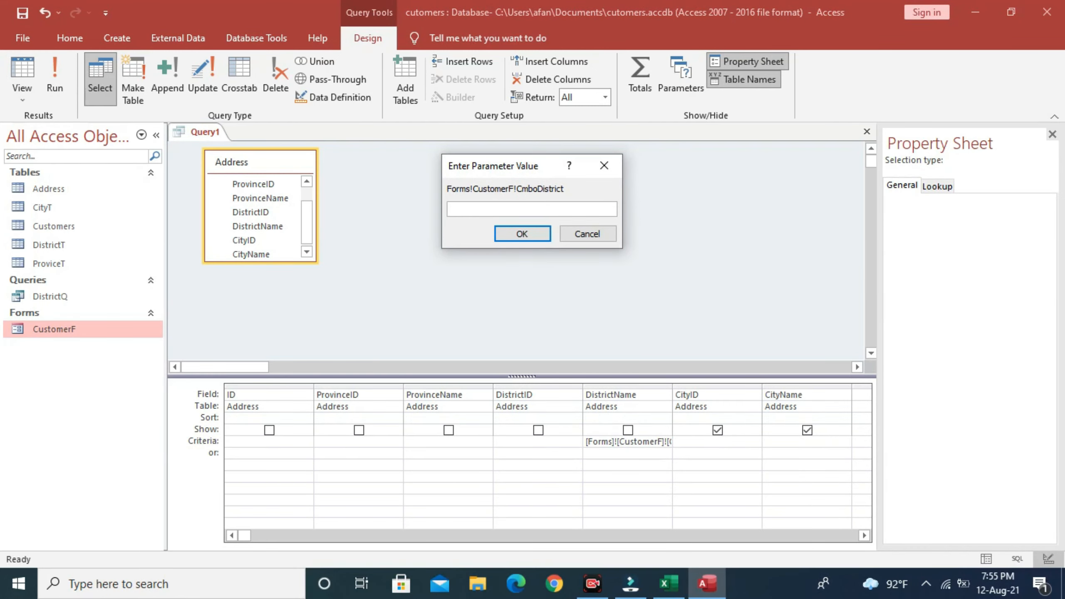
text(Ghizer)
key(Return)
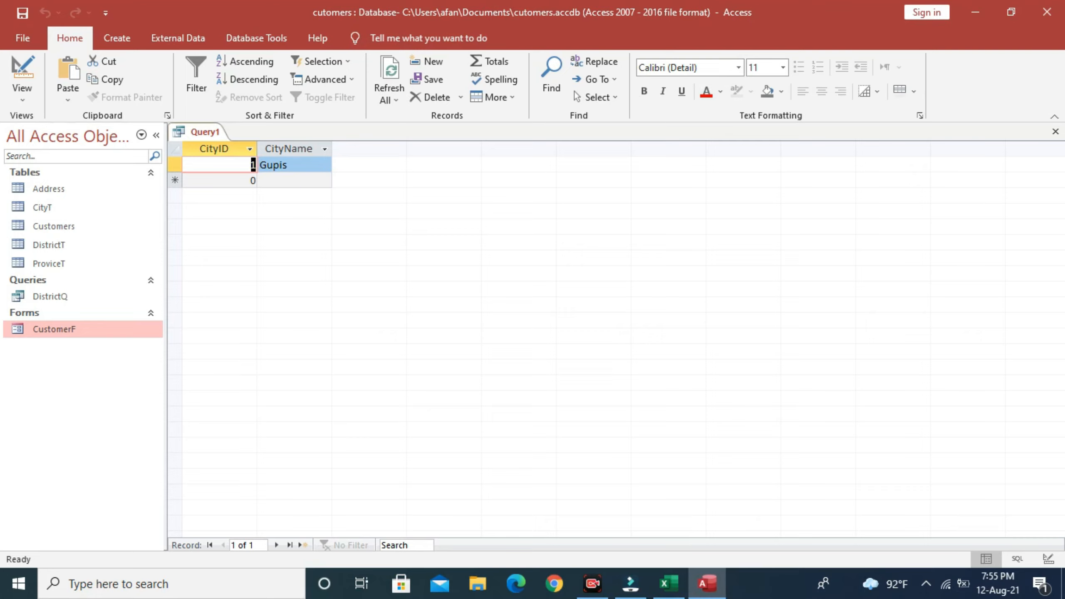
Close the query and save it under the name CityQ.
right_click(213, 133)
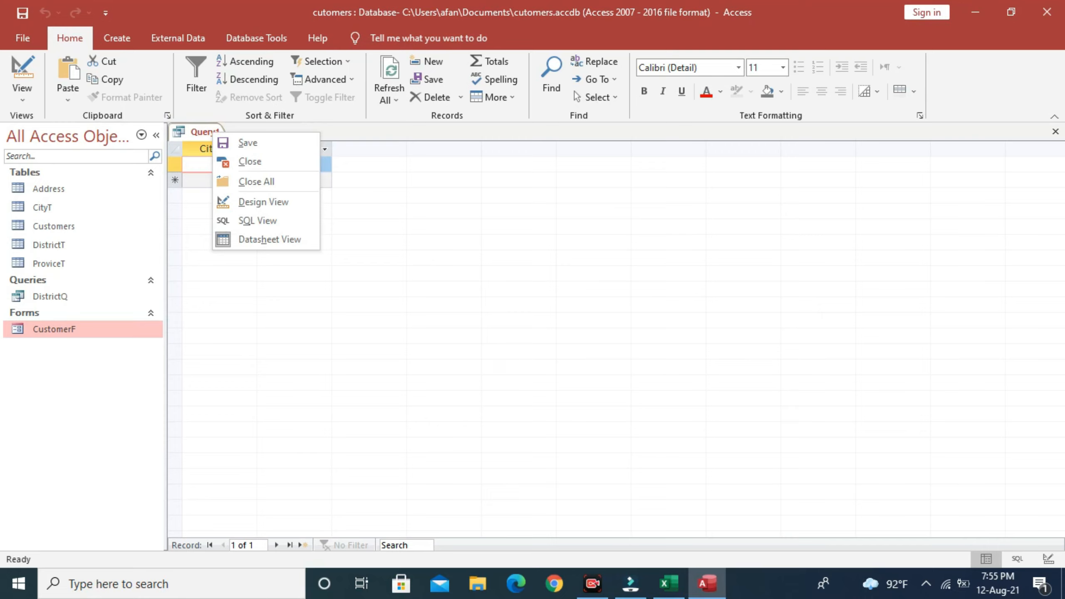
key(Down)
key(Down)
key(Return)
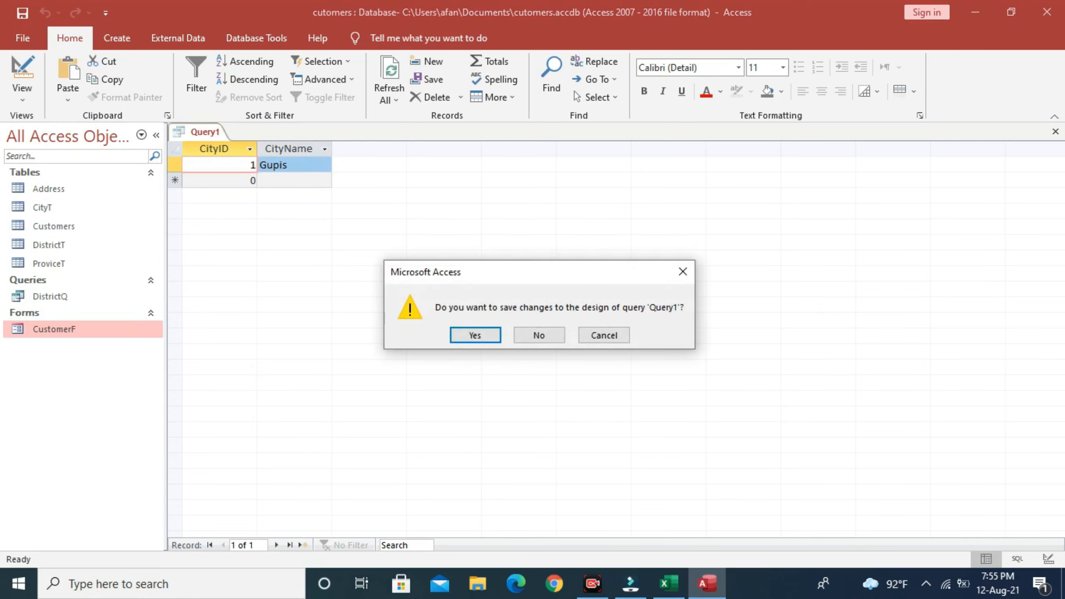
key(Return)
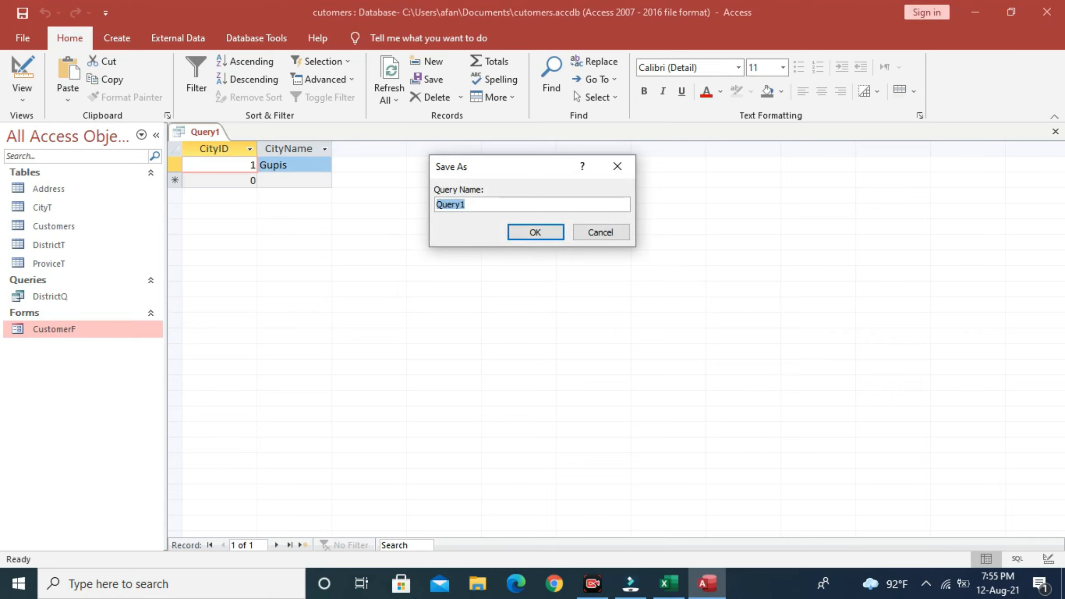
text(CityQ)
key(Return)
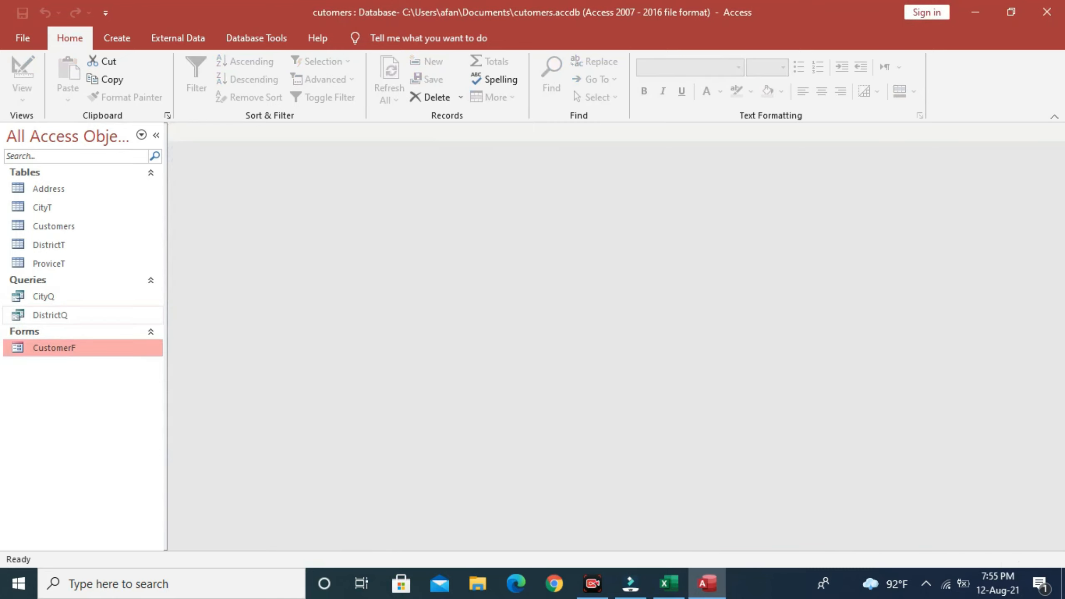
Open DistrictQ in Design View, examine the full ProvinceName criteria expression, and close the query.
double_click(49, 315)
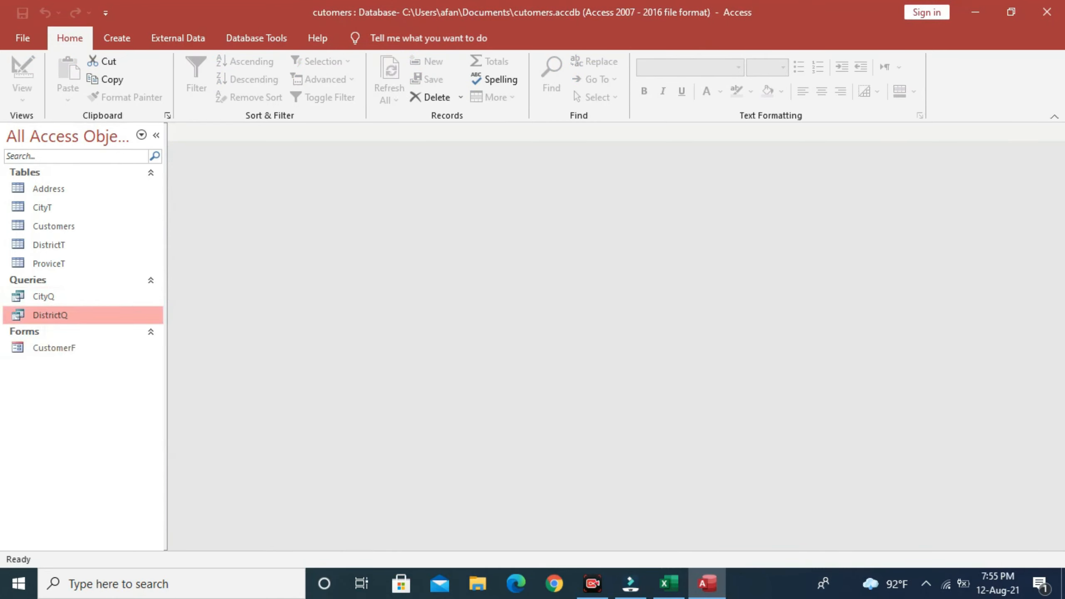
click(587, 234)
right_click(75, 313)
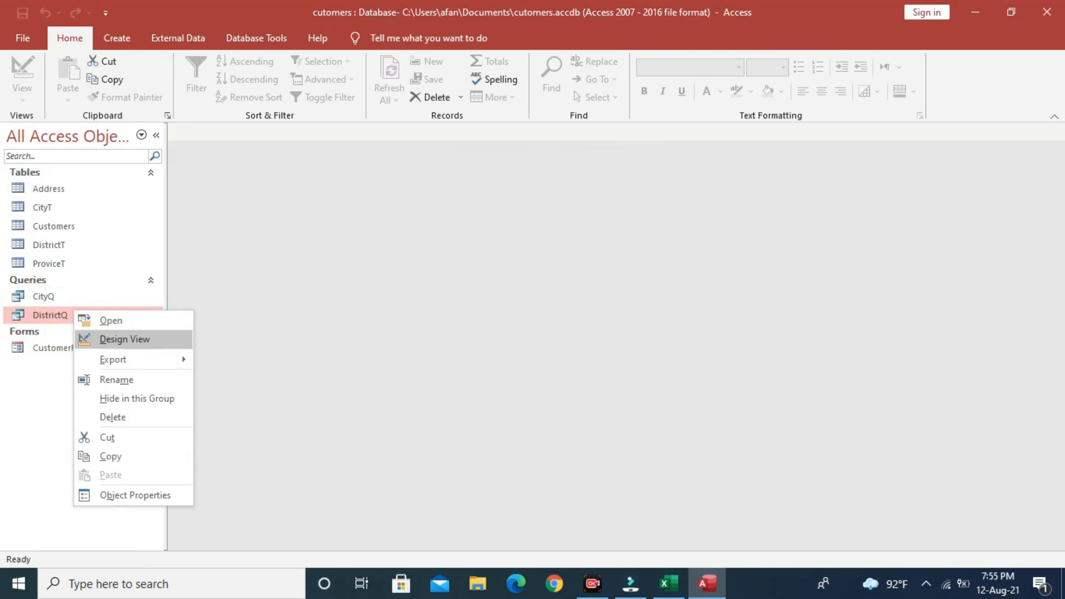
click(109, 338)
right_click(473, 427)
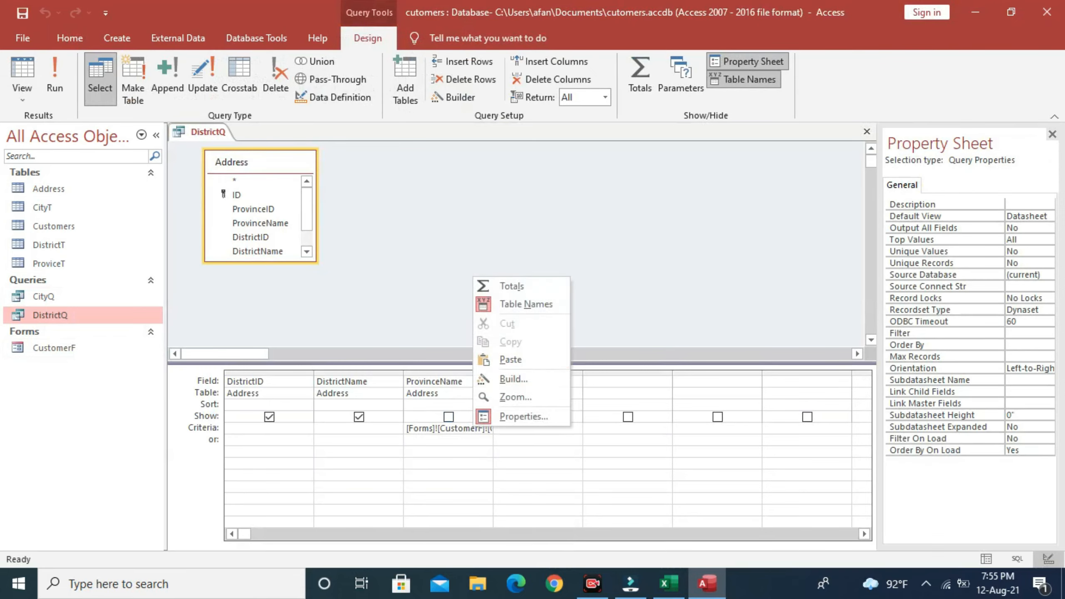
click(515, 397)
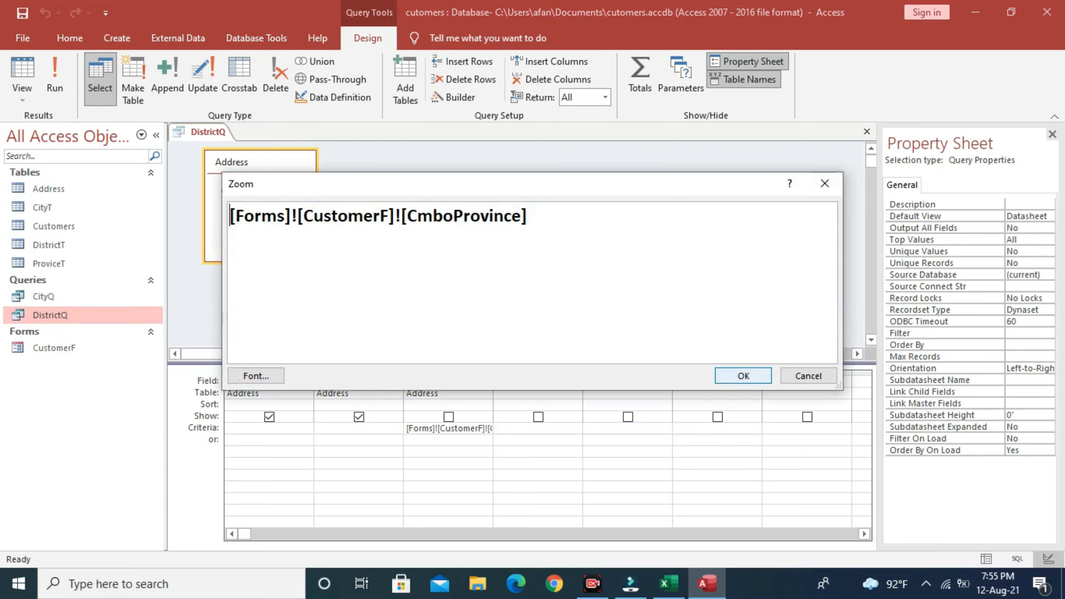
click(743, 375)
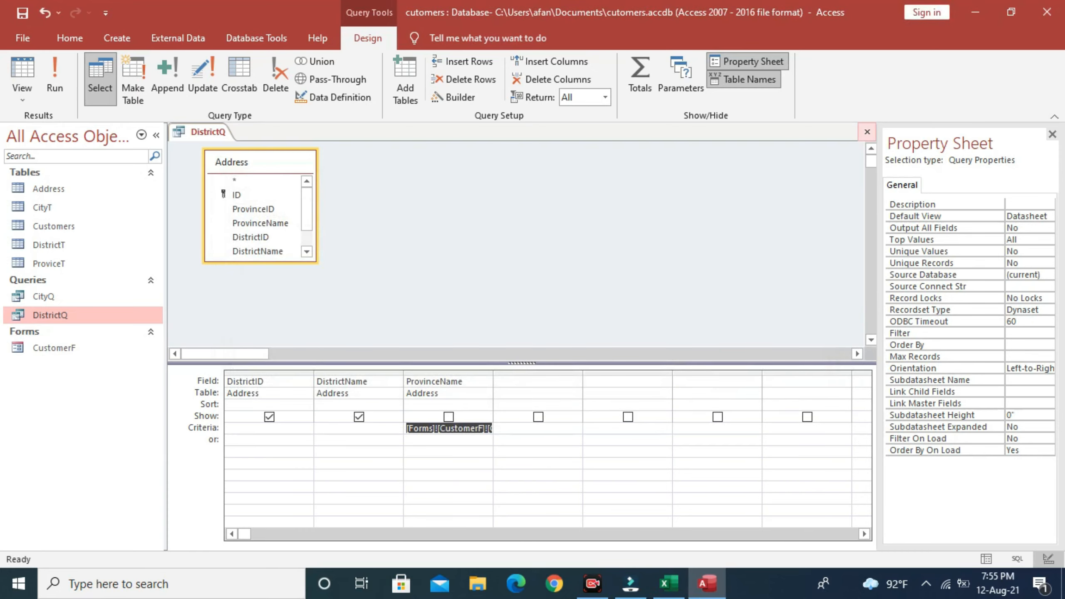
click(866, 132)
key(Return)
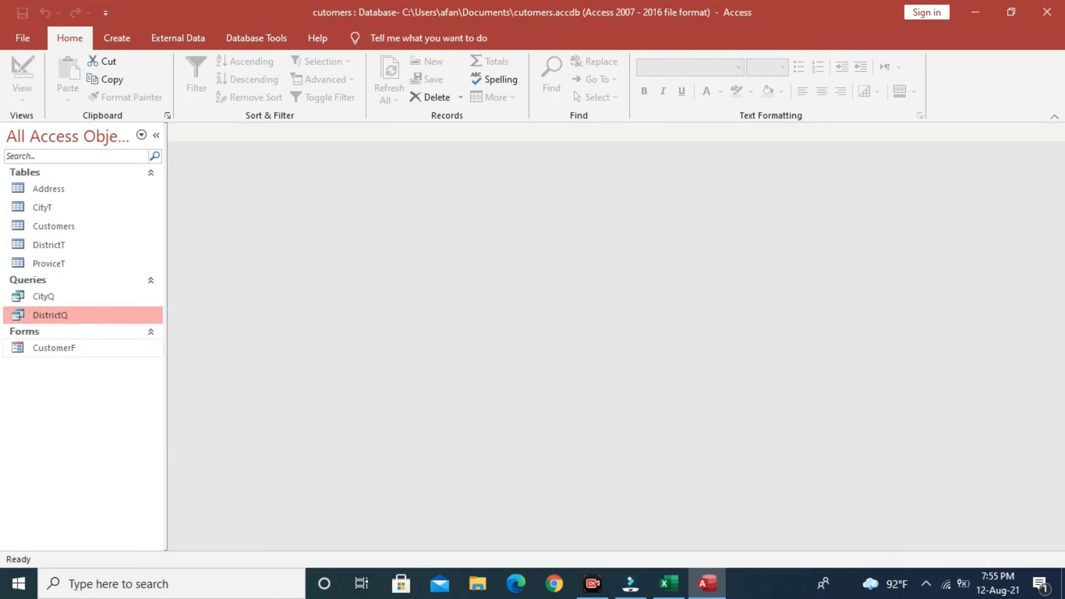
Open the CustomerF form in Design View and draw a combo box below the District combo box.
click(82, 348)
right_click(83, 348)
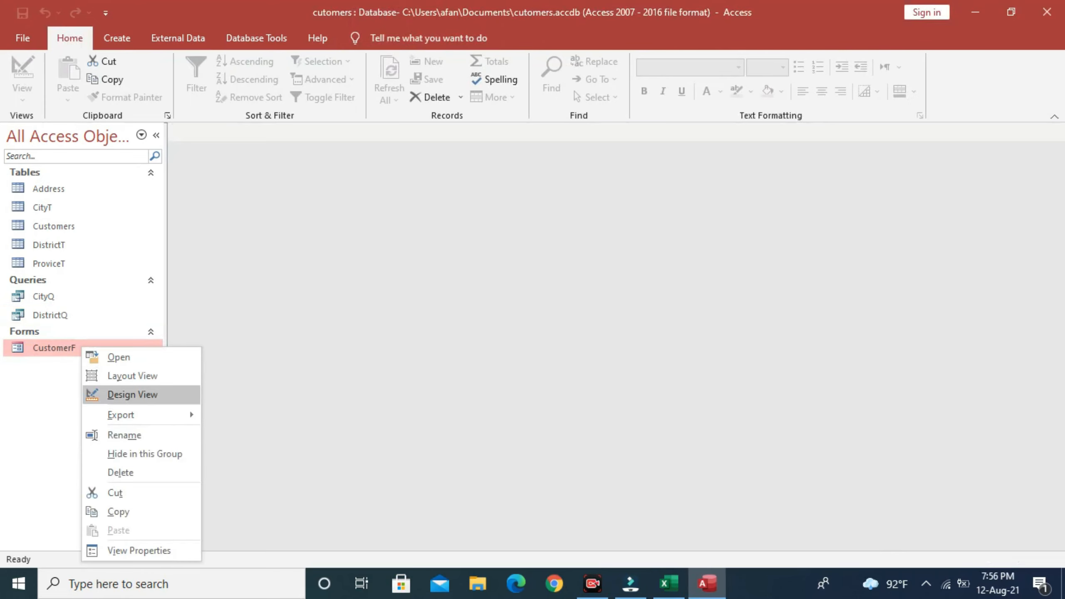
click(132, 395)
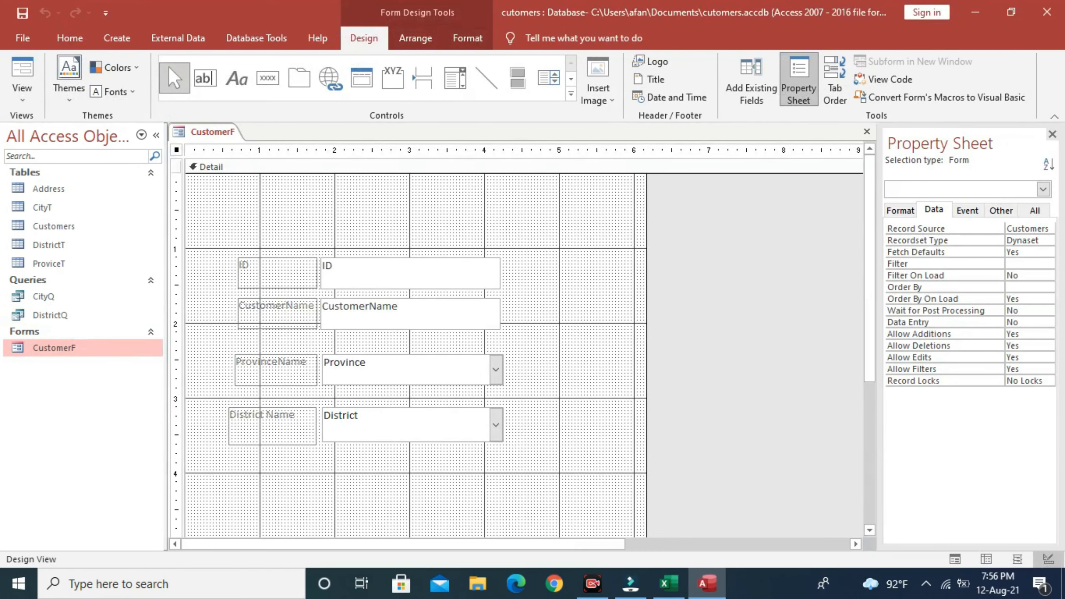
click(456, 79)
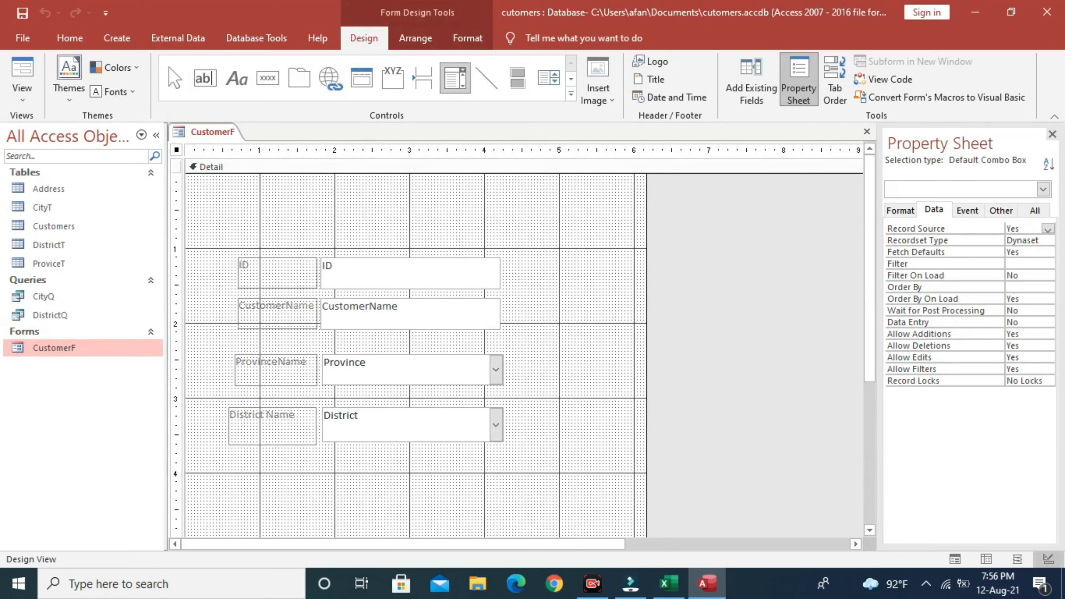
drag(494, 457, 321, 496)
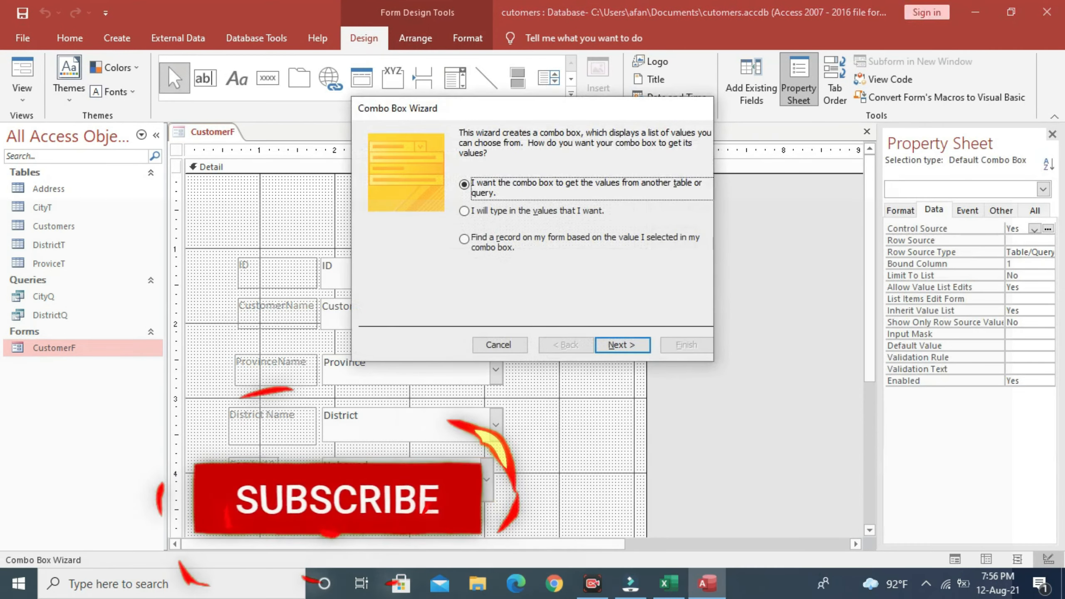
Make the new combo box look up its values from the CityQ query.
key(Return)
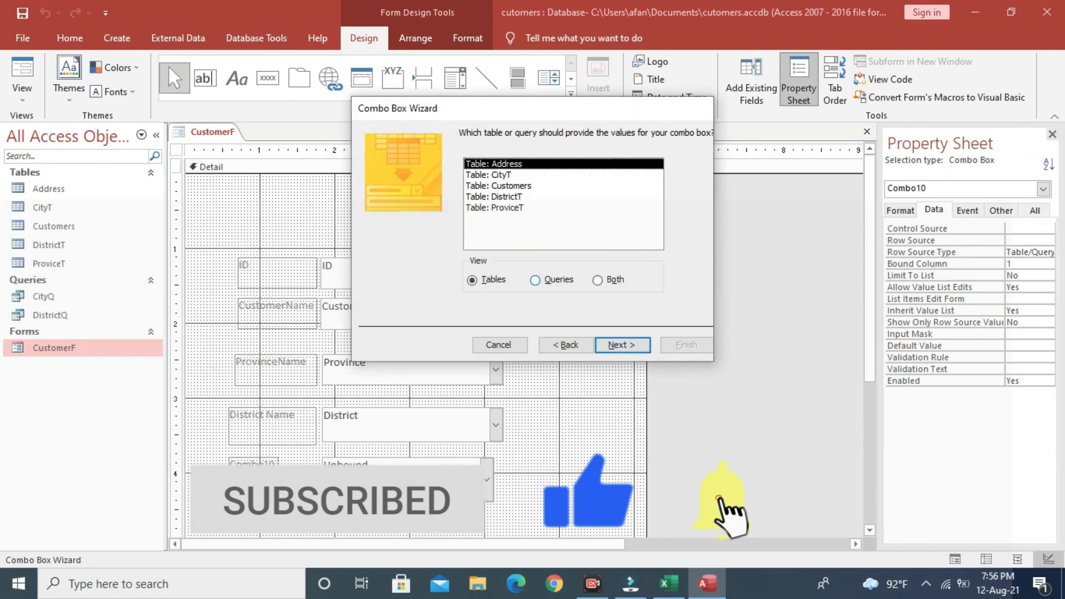
key(alt+q)
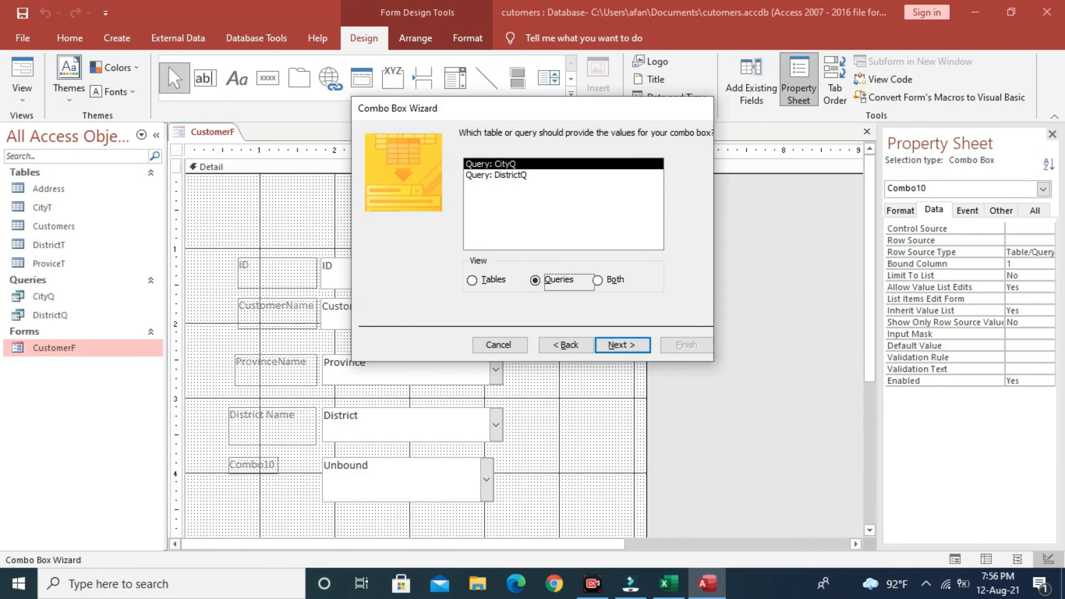
click(511, 175)
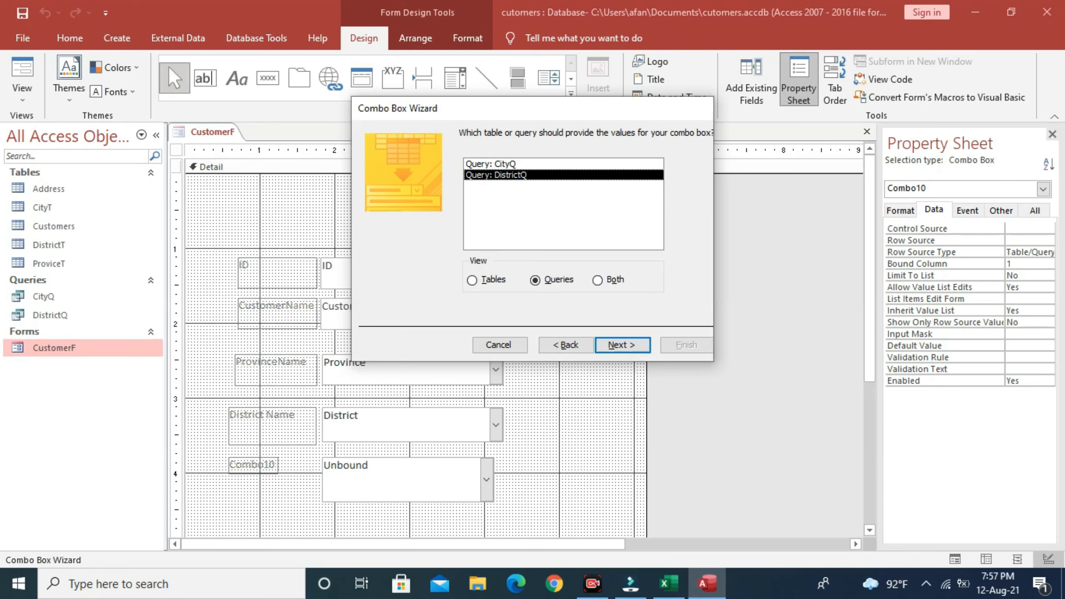
click(490, 164)
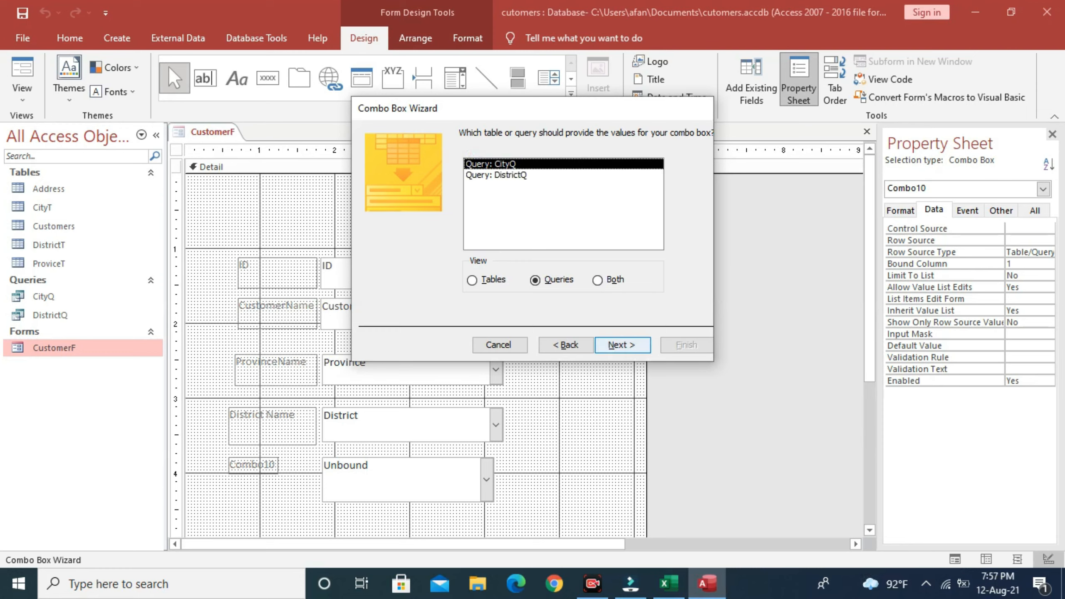
click(623, 344)
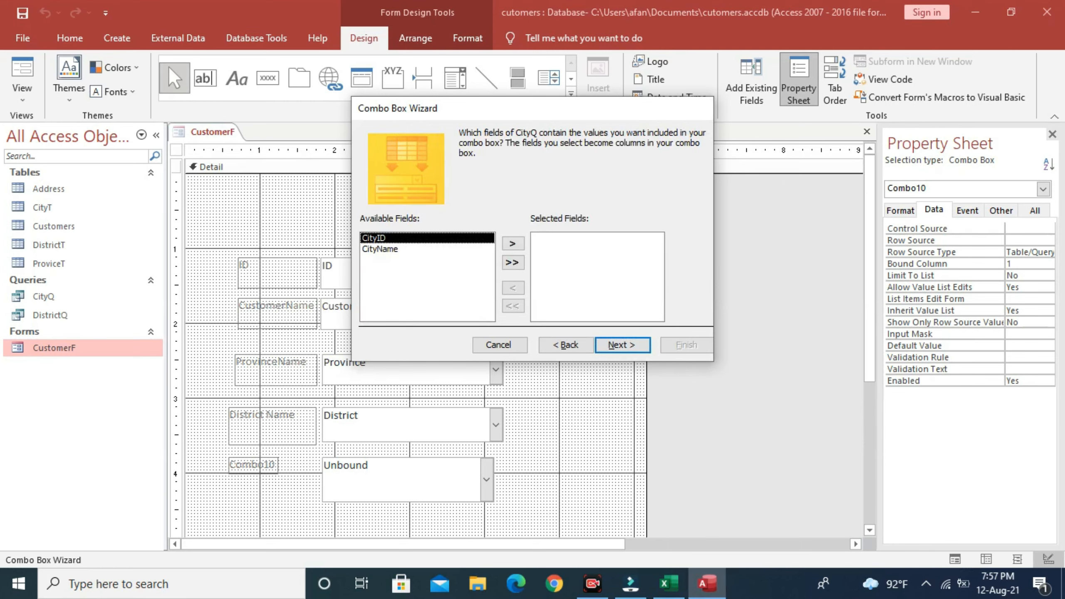
Include the CityID and CityName fields in the combo box and sort its items by CityName in ascending order.
click(512, 262)
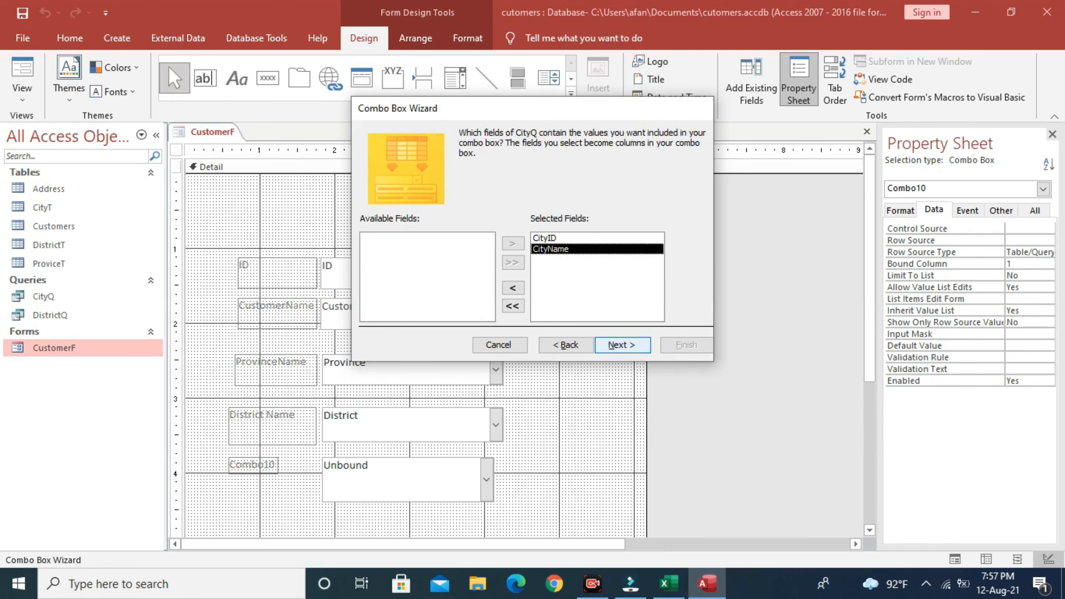
click(622, 344)
click(489, 185)
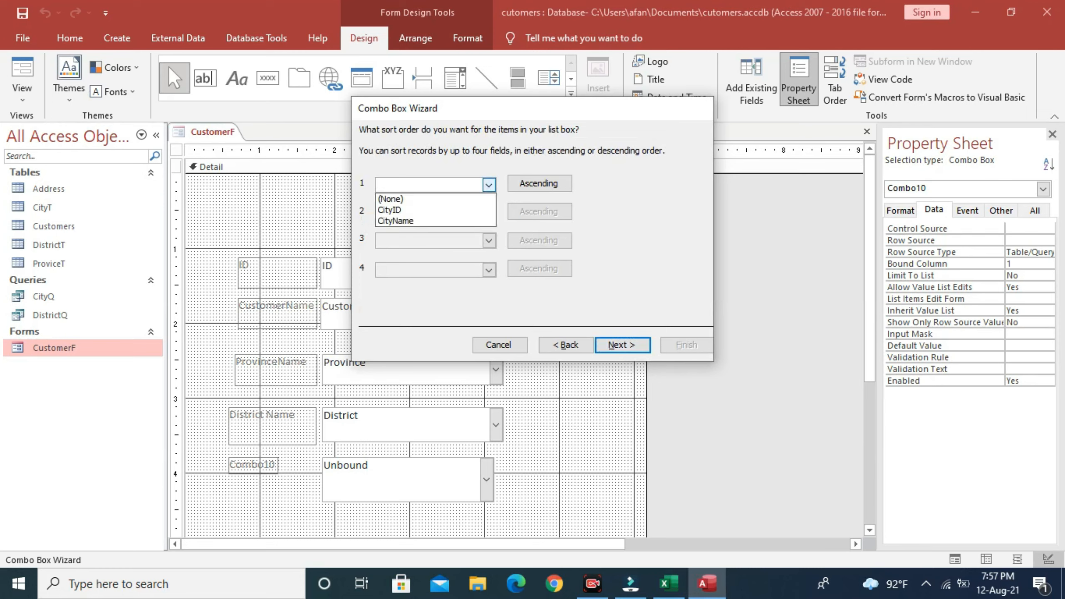
click(395, 221)
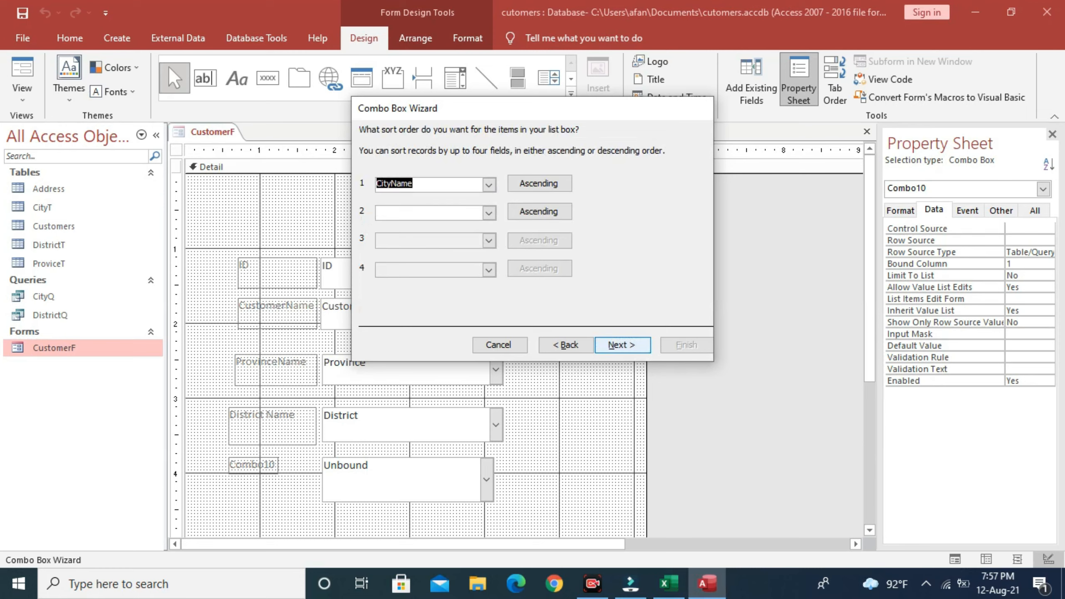
click(623, 344)
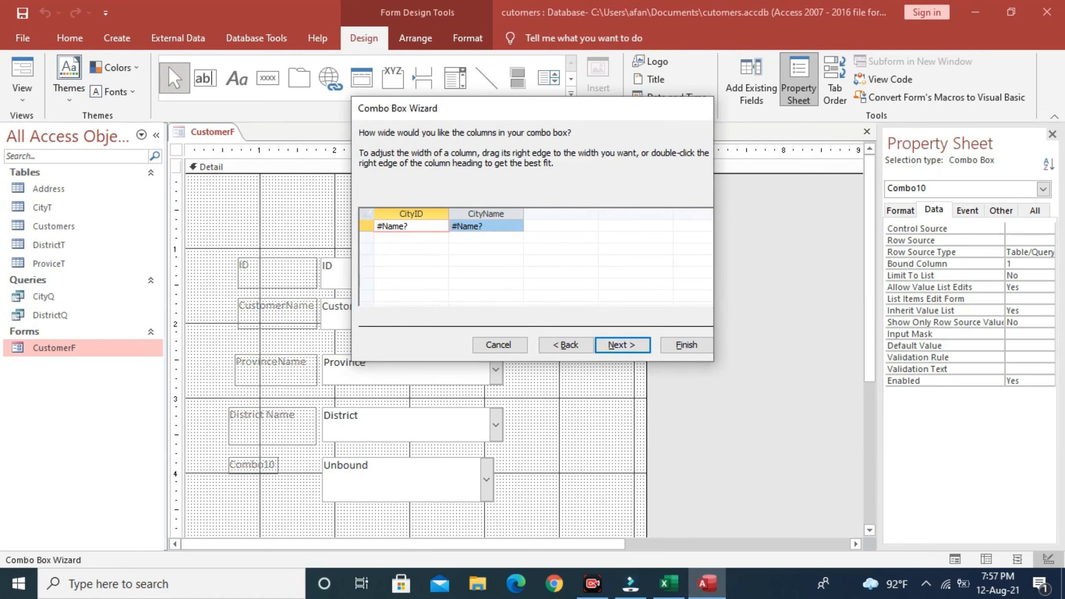
Hide the CityID column and widen the CityName column of the combo box.
drag(449, 215, 374, 215)
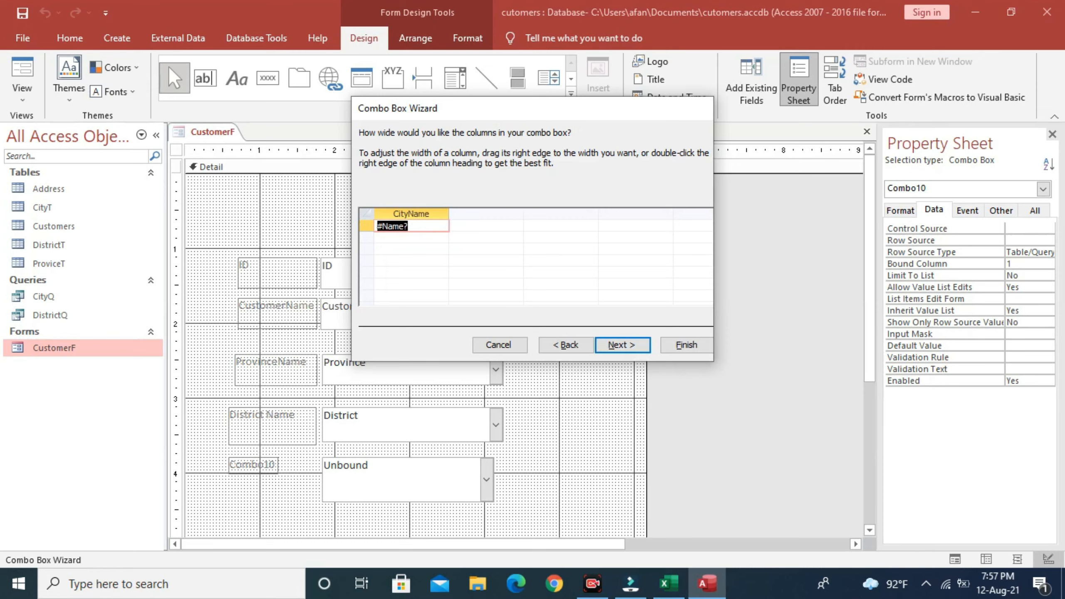
drag(448, 215, 501, 214)
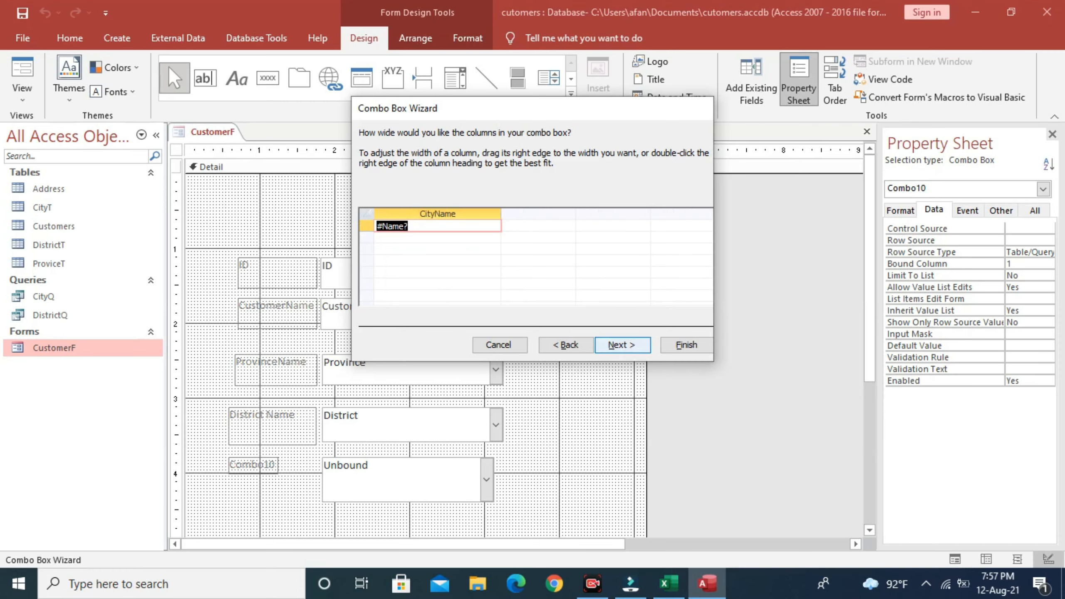
click(623, 345)
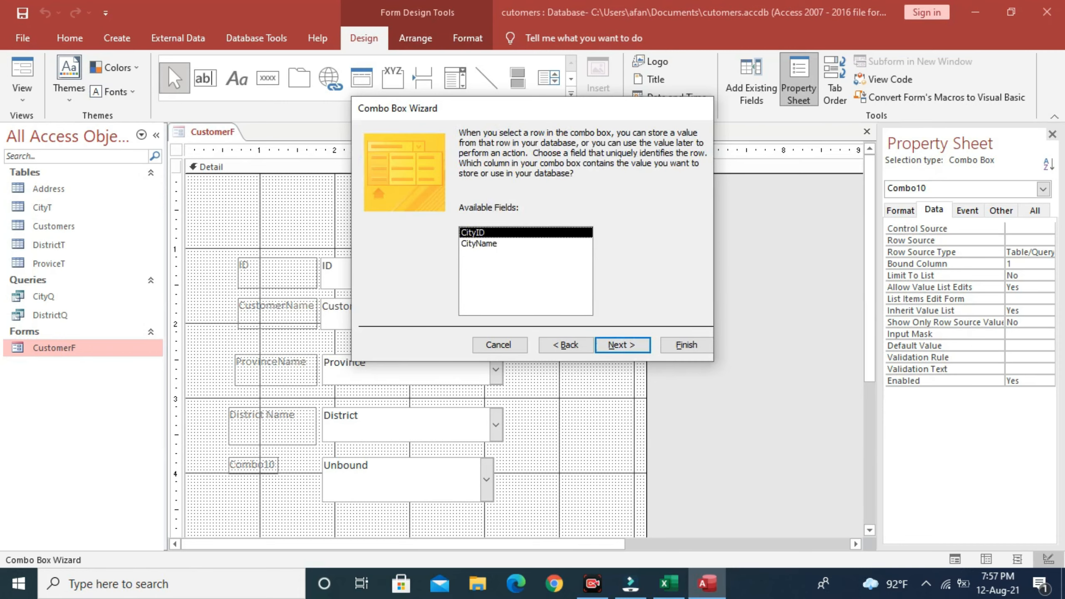
Store the combo box's CityName value in the City field and finish it with the label City Name.
click(479, 244)
click(622, 345)
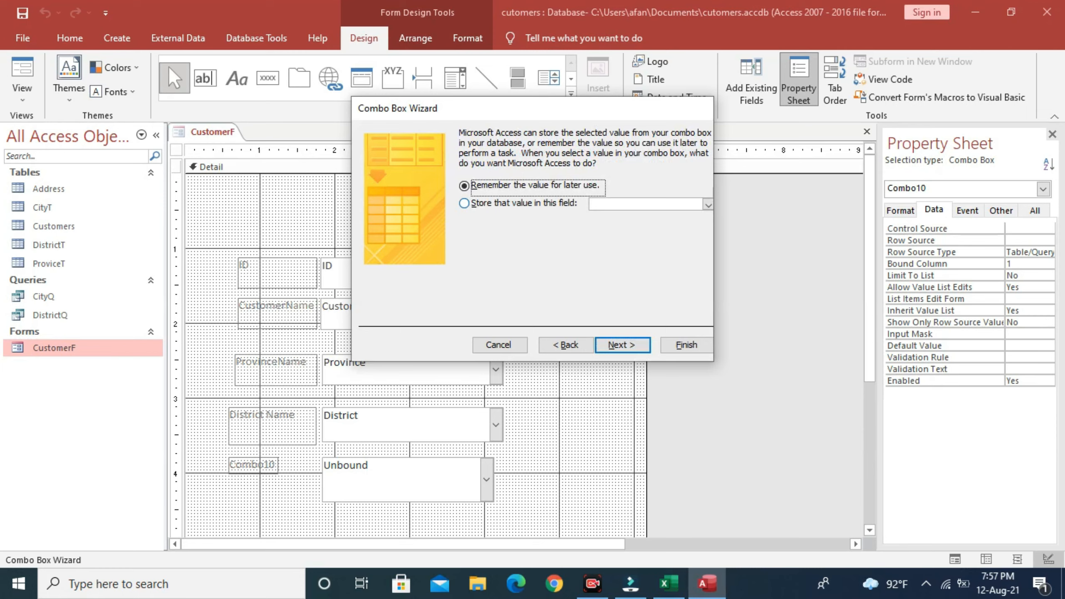
click(464, 203)
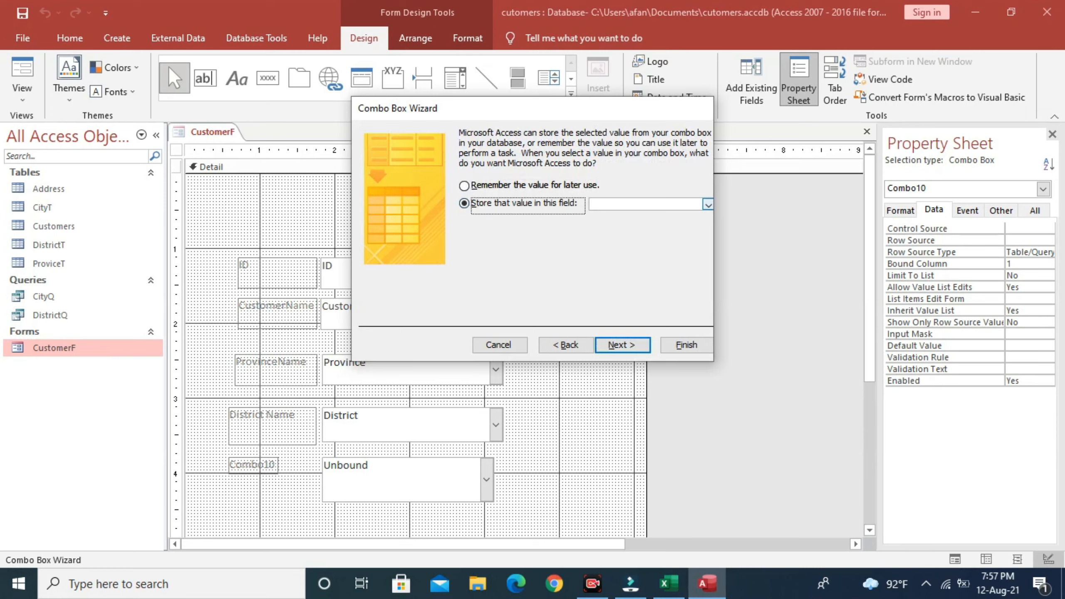
click(708, 205)
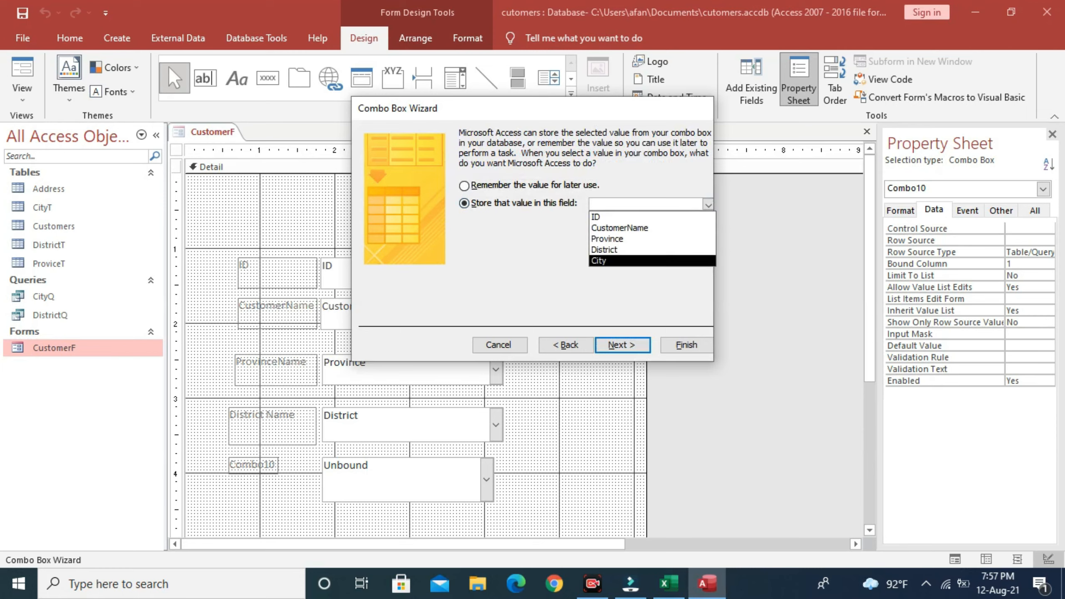
click(608, 260)
click(622, 345)
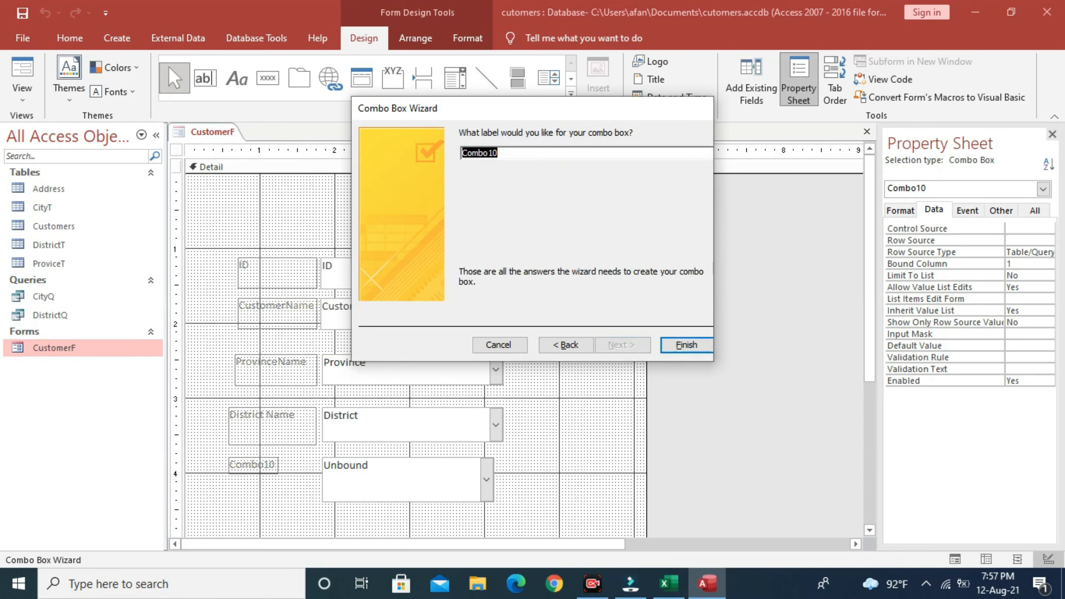
text(City Name)
click(687, 345)
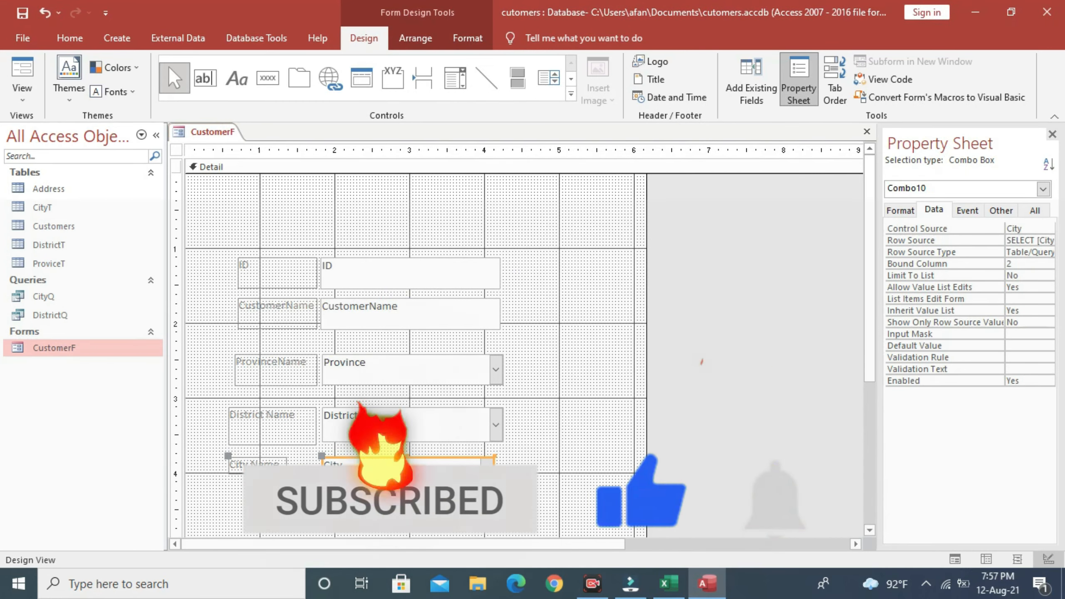
Enlarge the City Name label and widen the City combo box to match the District combo box above.
click(261, 465)
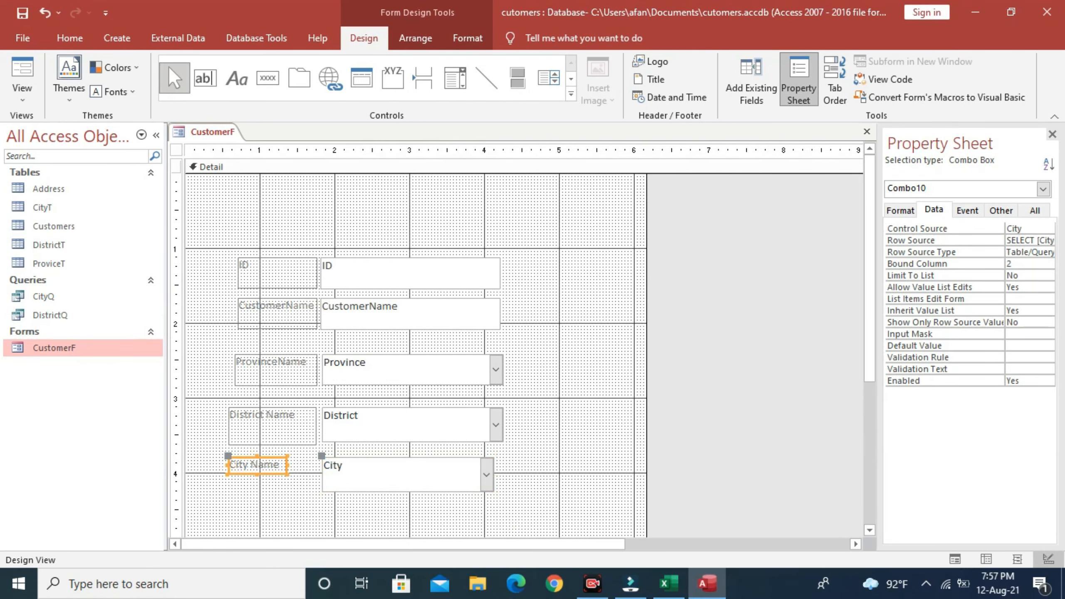
mouse_move(257, 475)
mouse_down()
mouse_move(258, 495)
mouse_move(288, 475)
mouse_move(314, 474)
mouse_move(270, 489)
mouse_up()
click(294, 515)
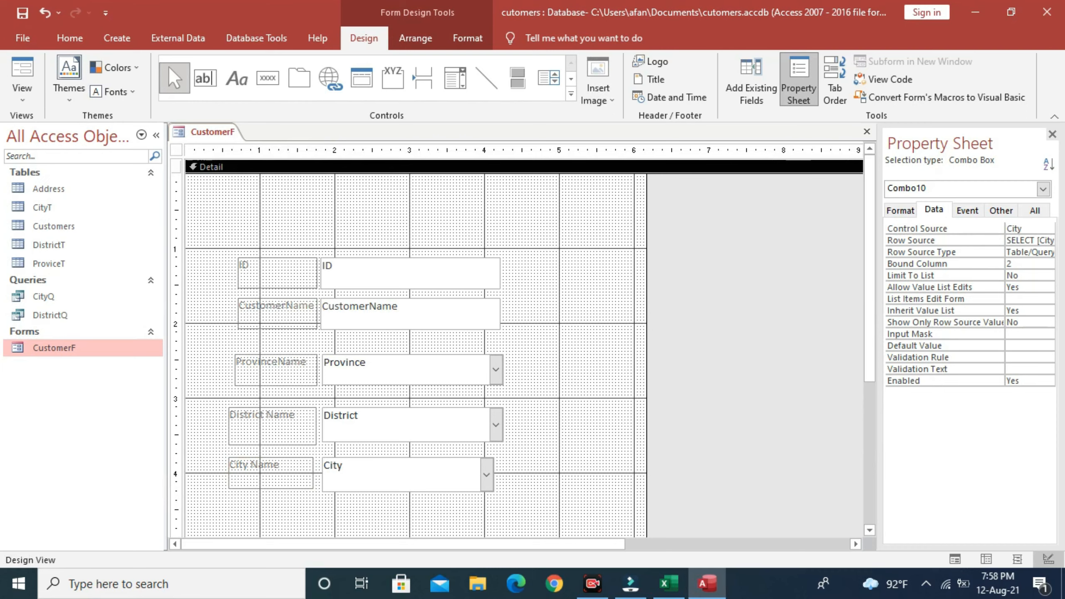
click(402, 475)
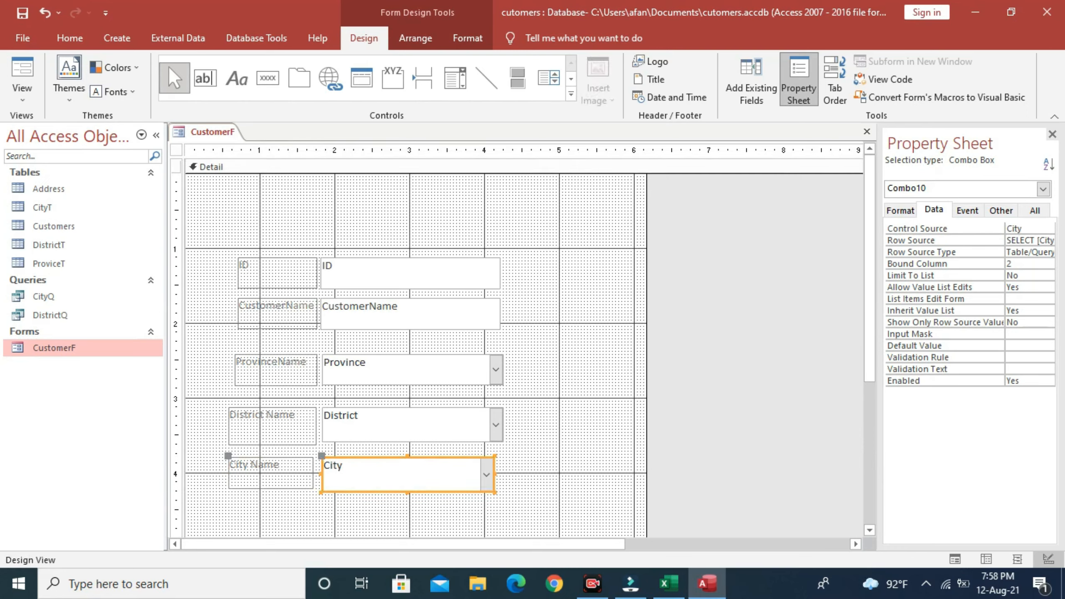
drag(495, 474, 504, 474)
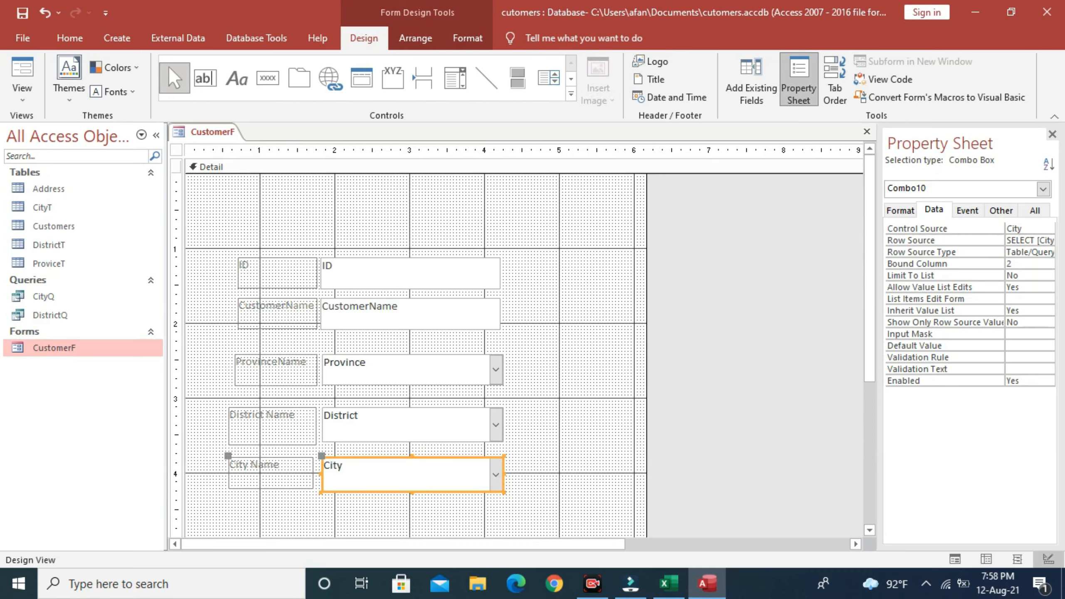
Rename the City combo box control as CmboCity.
click(406, 426)
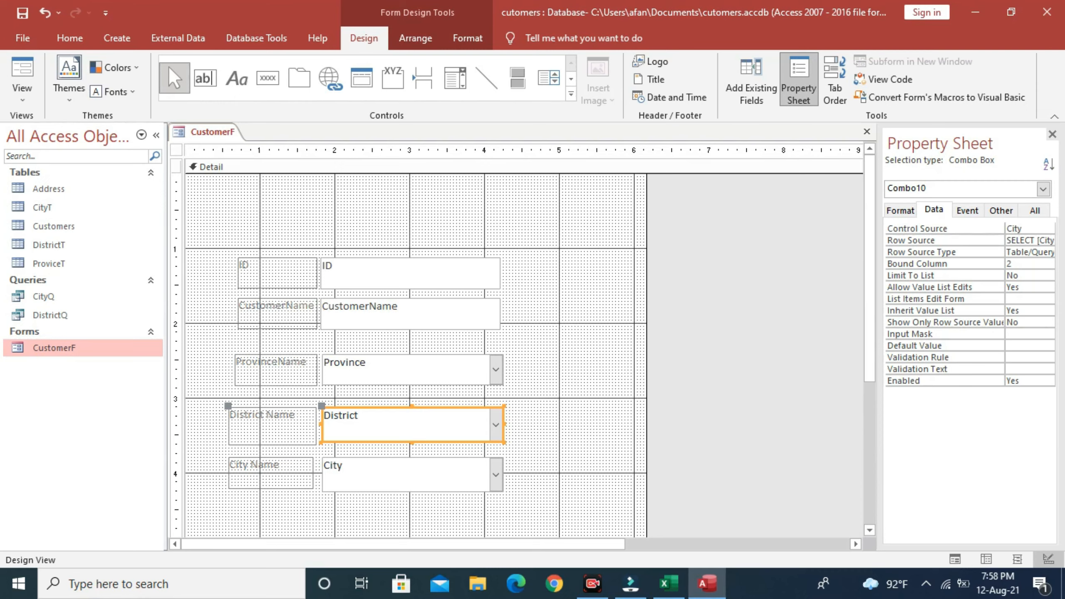
click(406, 475)
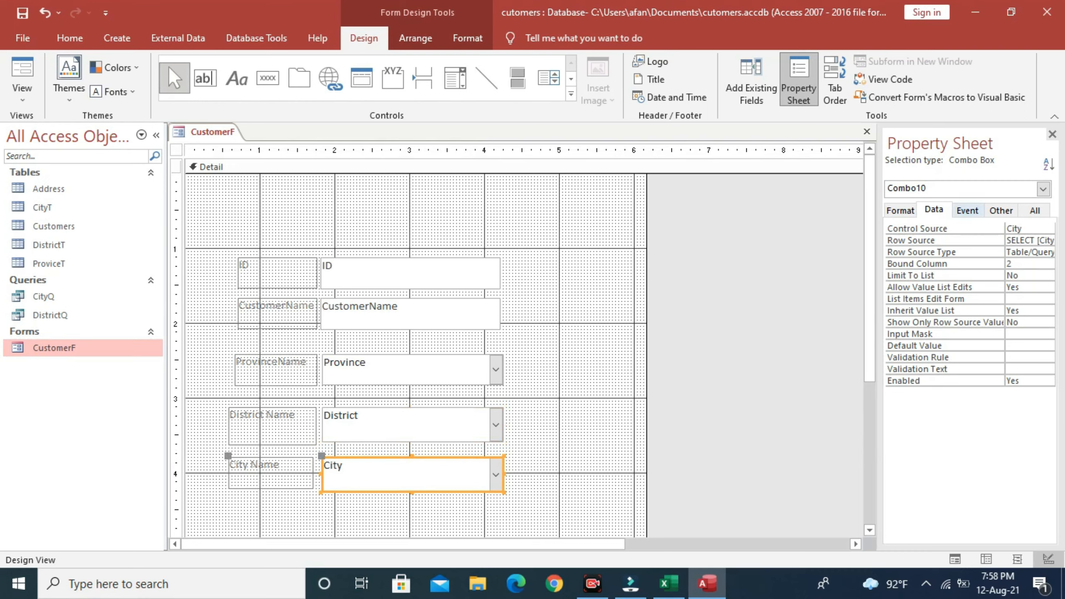
click(1001, 210)
click(1046, 229)
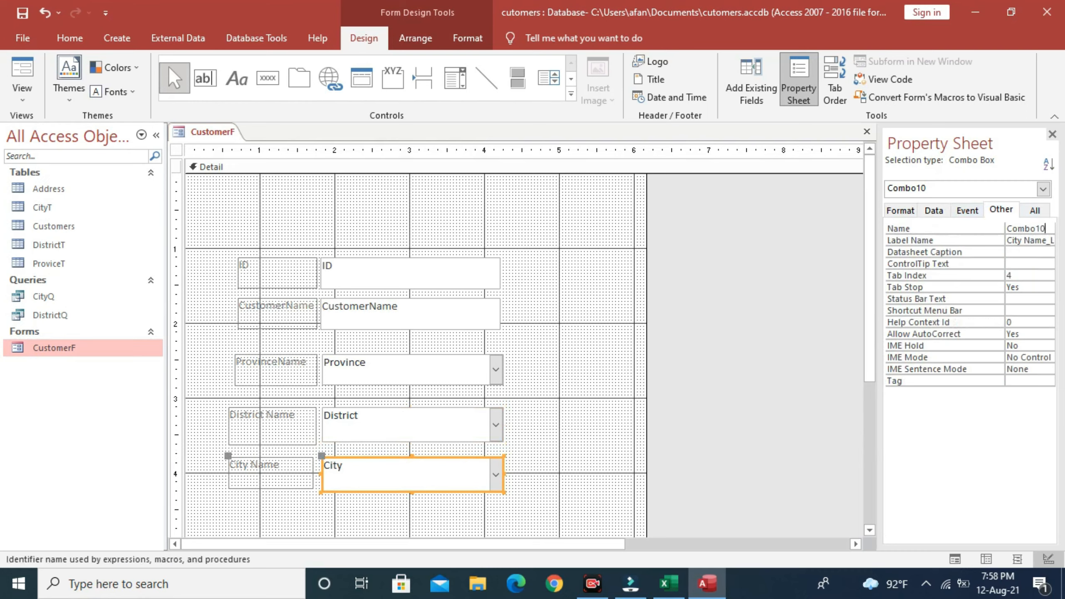
key(BackSpace)
key(BackSpace)
key(BackSpace)
key(BackSpace)
key(BackSpace)
key(BackSpace)
text(mboCity)
Create an After Update event procedure for the District combo box with the Code Builder.
click(407, 426)
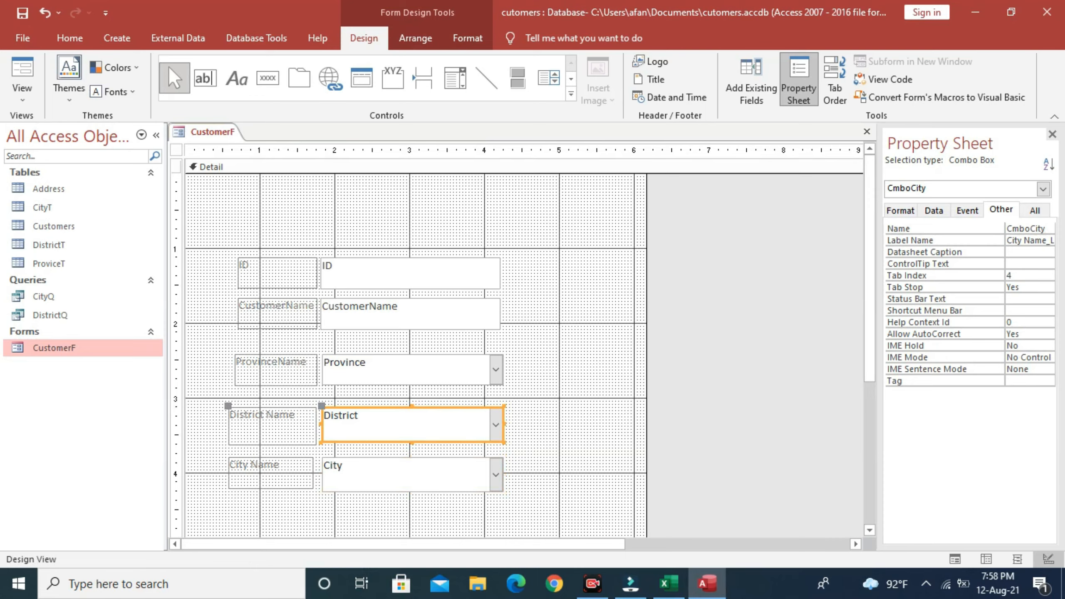
click(967, 210)
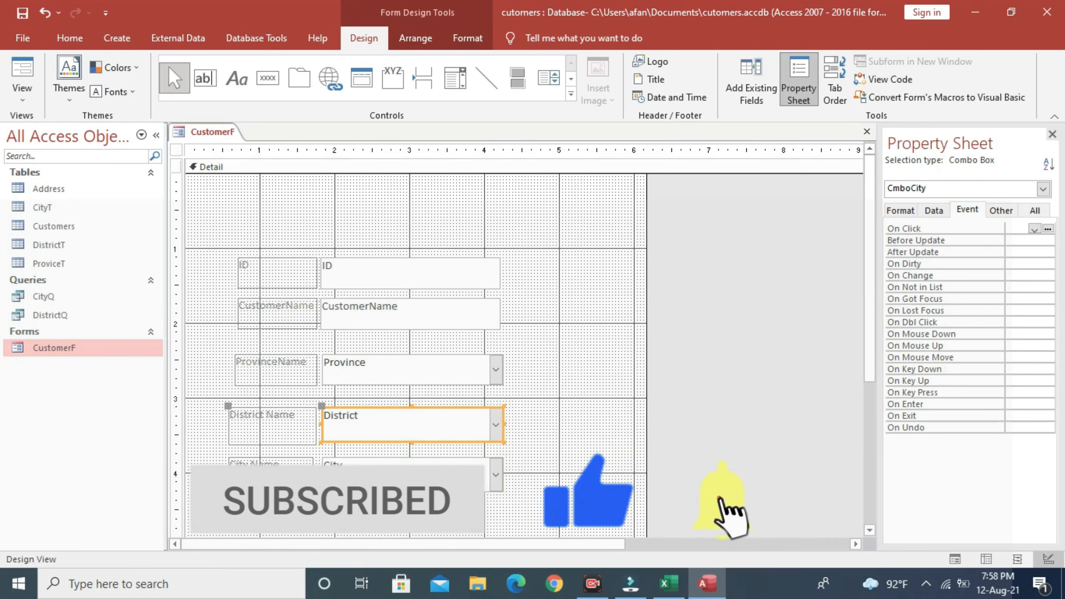
click(1017, 252)
click(1034, 253)
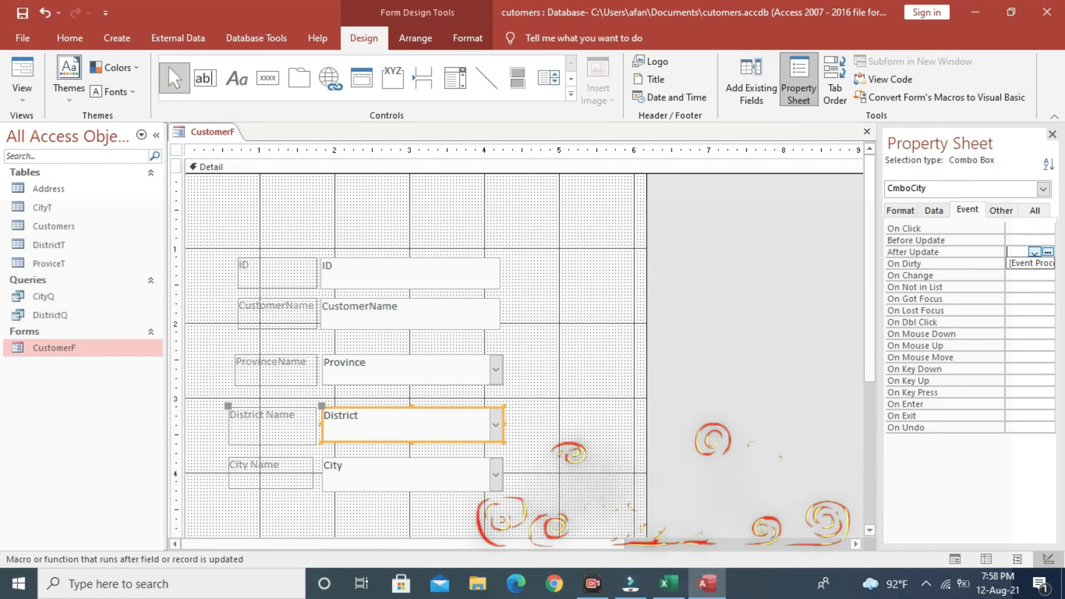
click(1048, 252)
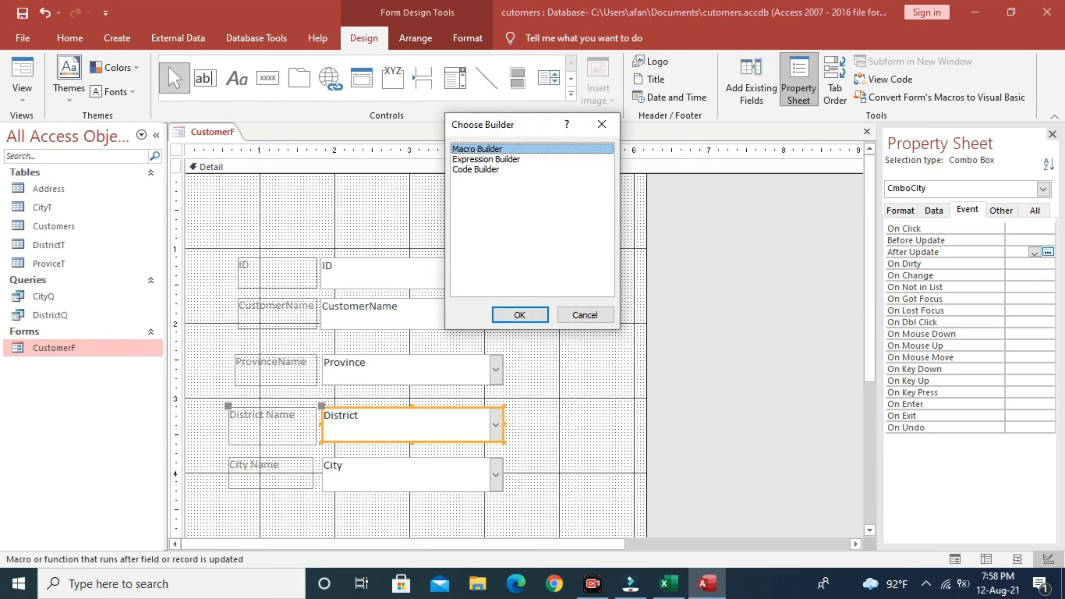
click(476, 170)
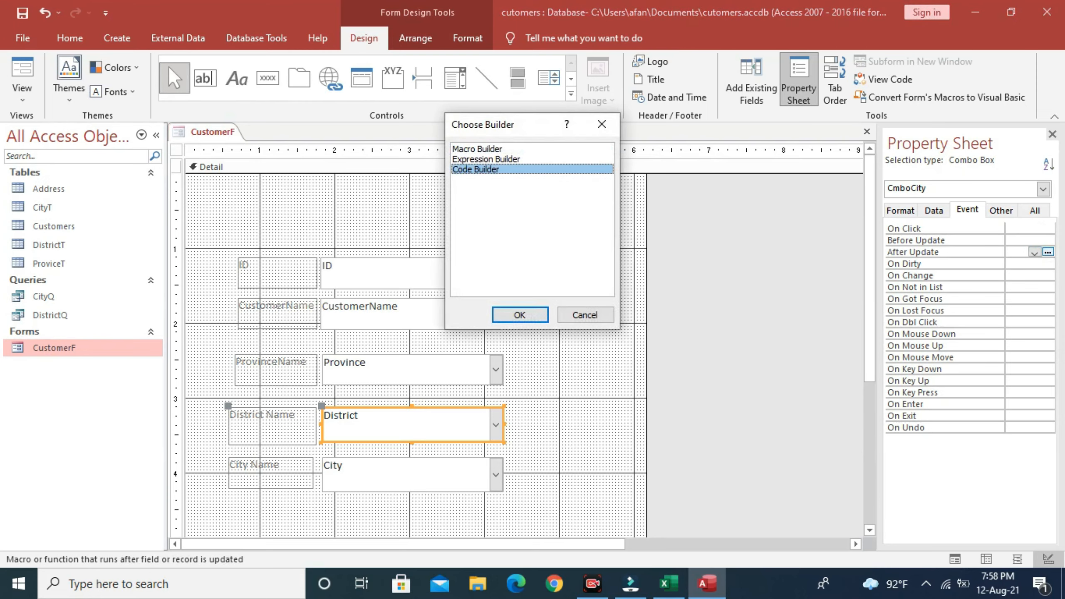
key(Return)
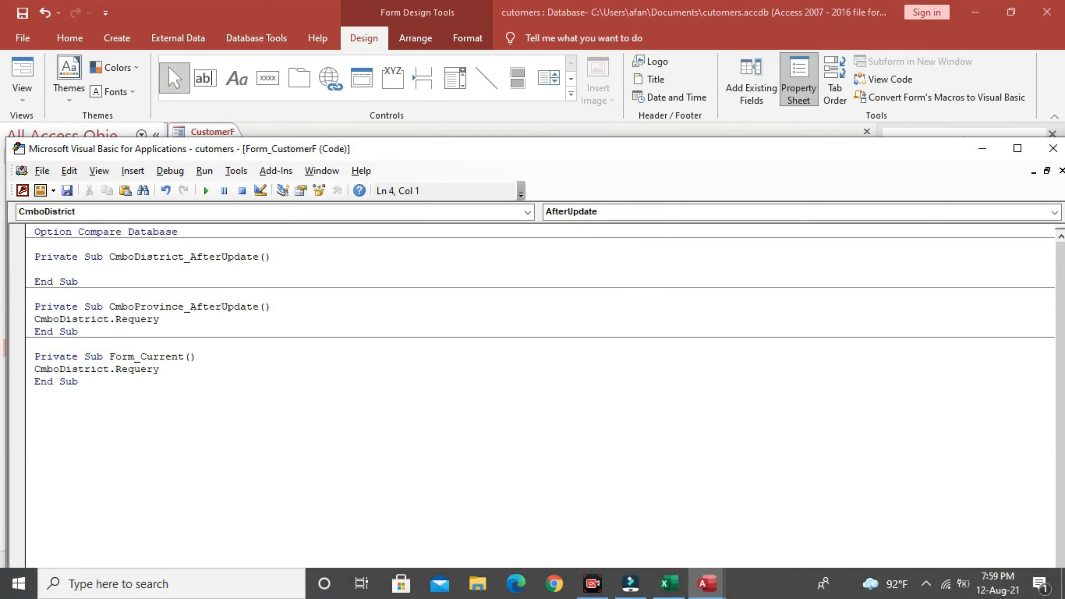
Add the line CmboCity.Requery to the CmboDistrict_AfterUpdate procedure and save the code.
text(CmboCity.)
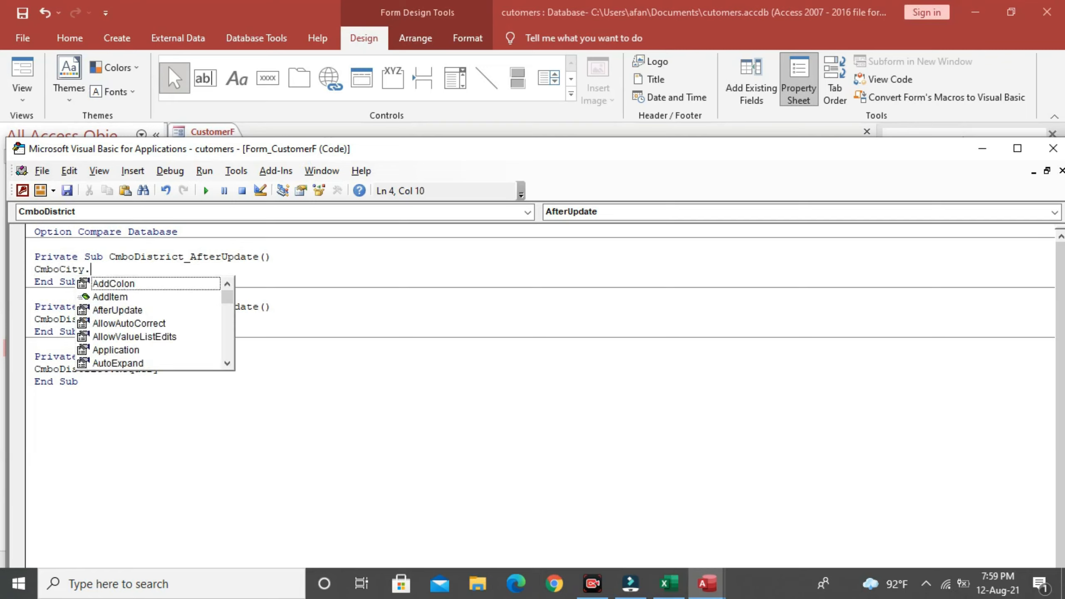
text(req)
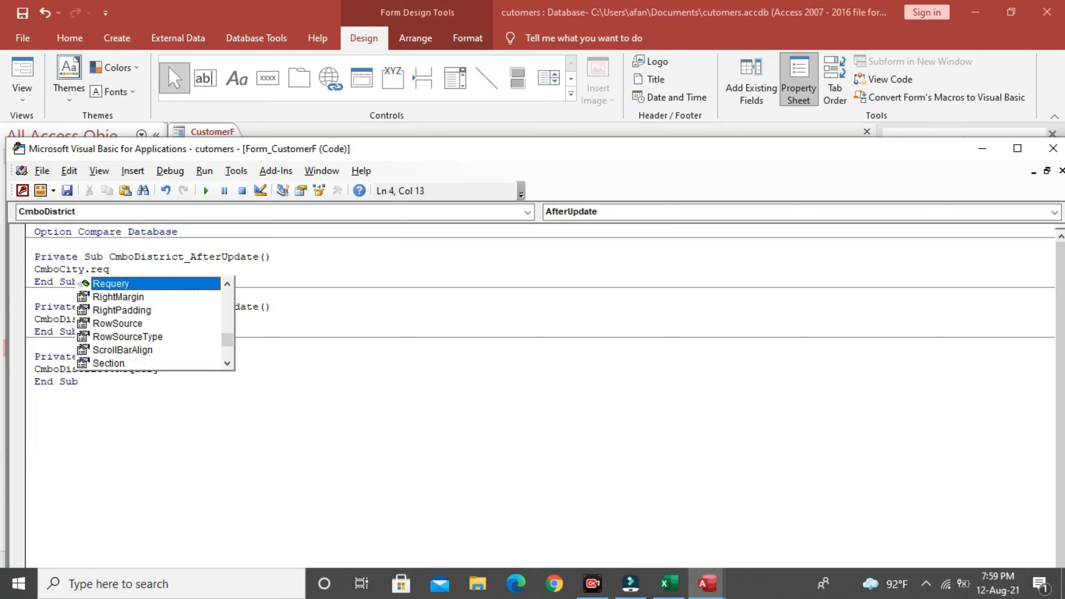
text(uery)
click(273, 307)
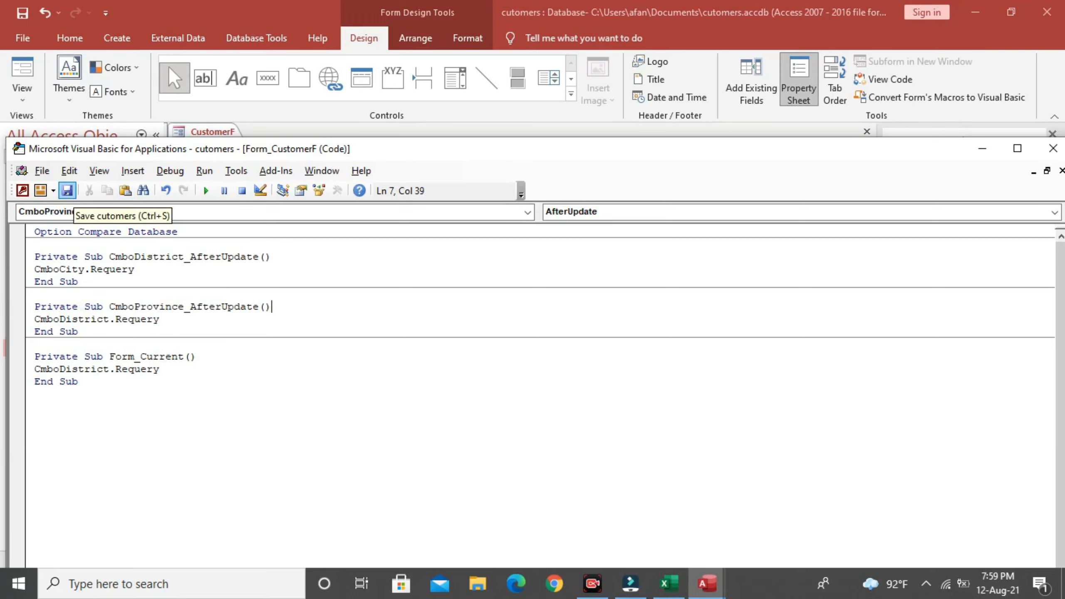
click(68, 191)
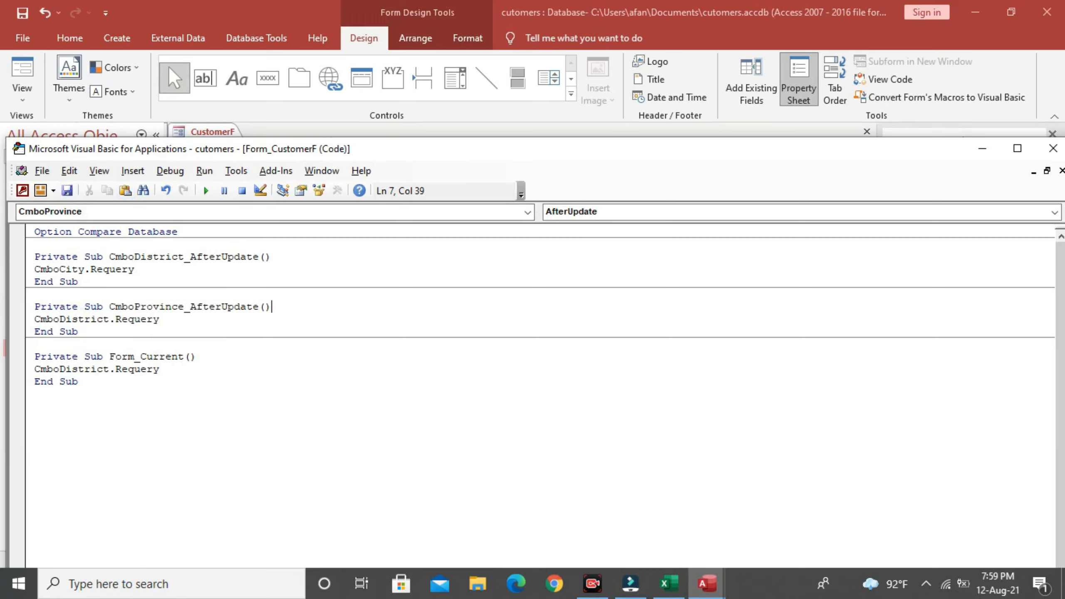
Copy the CmboCity.Requery line from the CmboDistrict_AfterUpdate procedure.
drag(137, 269, 35, 269)
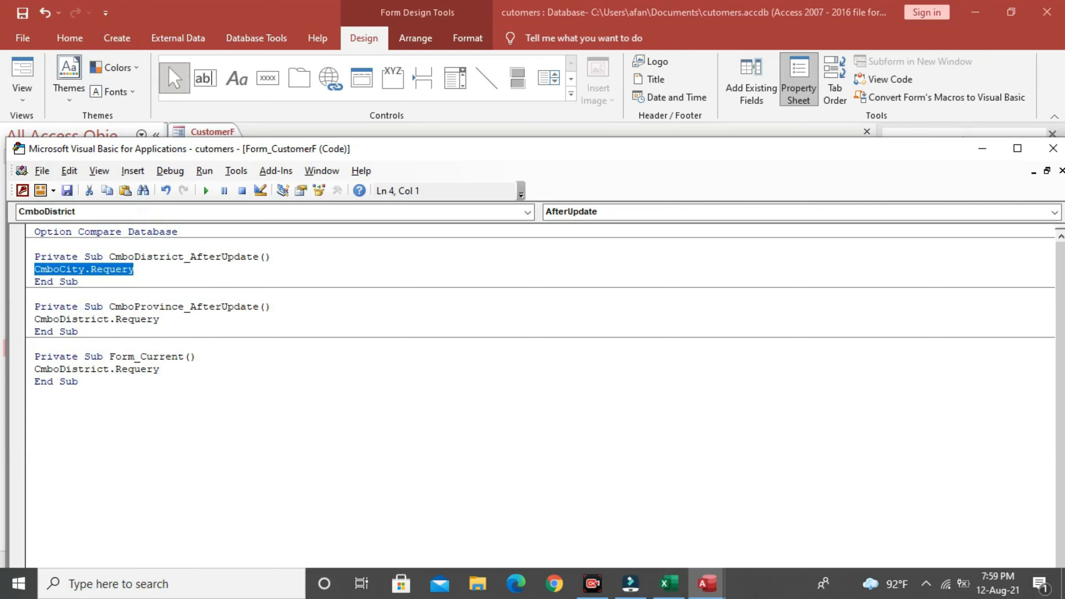
right_click(55, 269)
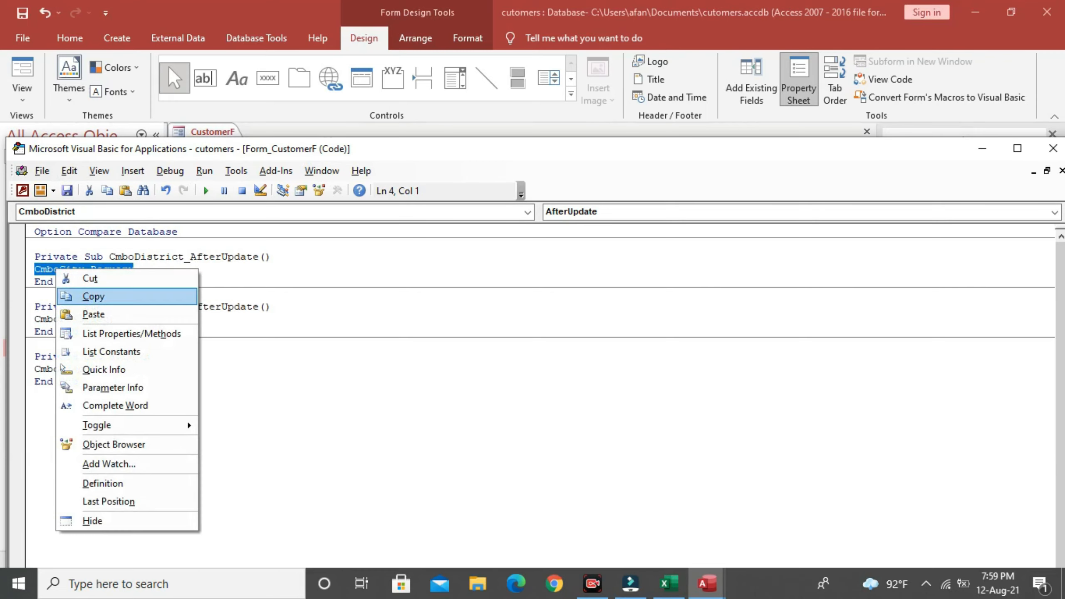
click(105, 297)
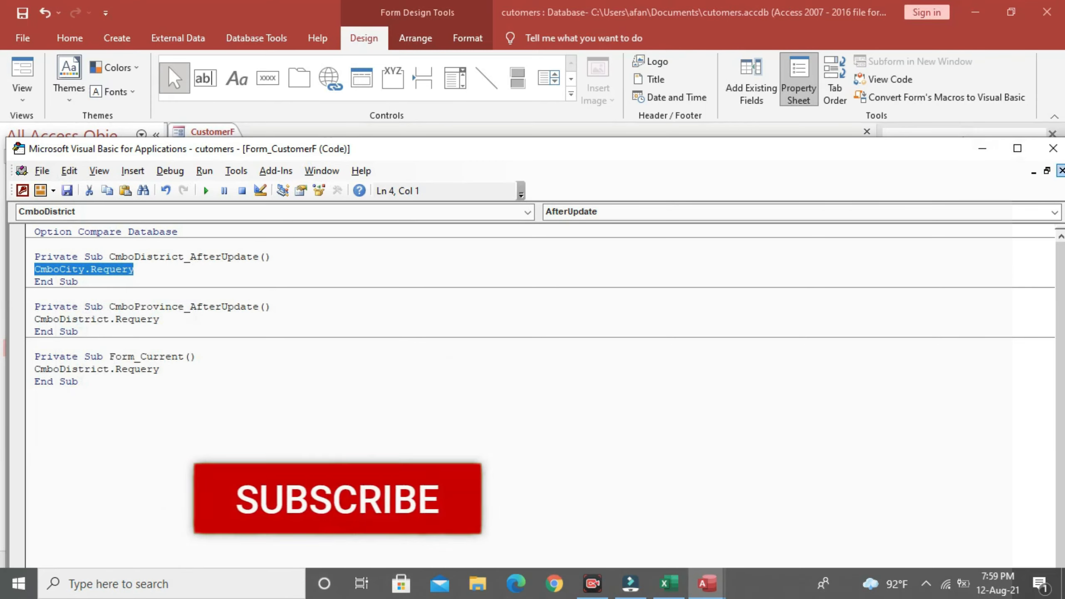
Close the code editor and the CustomerF form, and reopen the form in Design View.
click(1061, 170)
click(1053, 148)
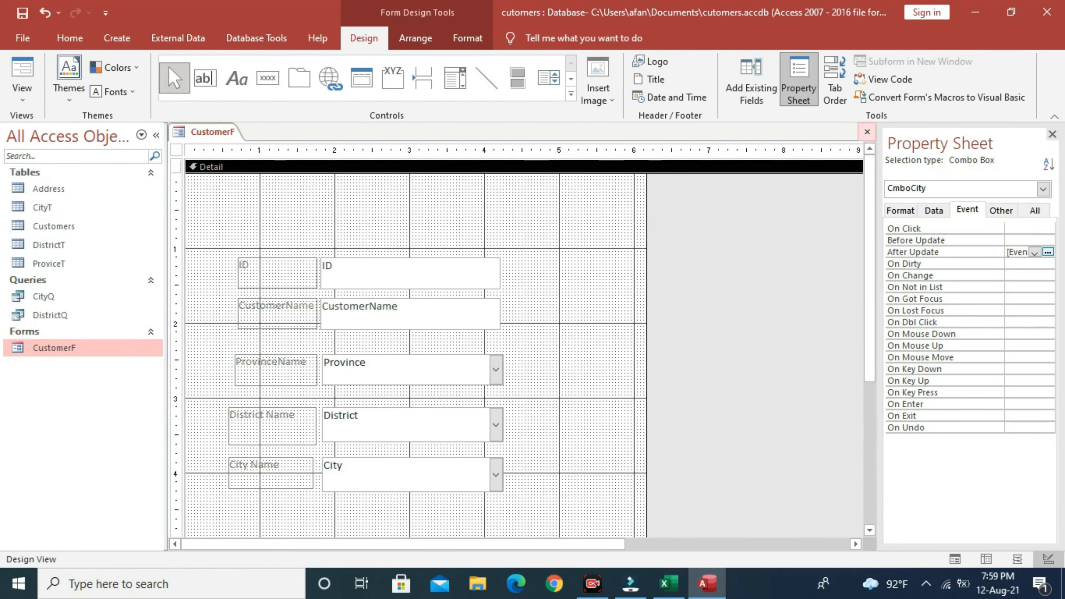
click(867, 131)
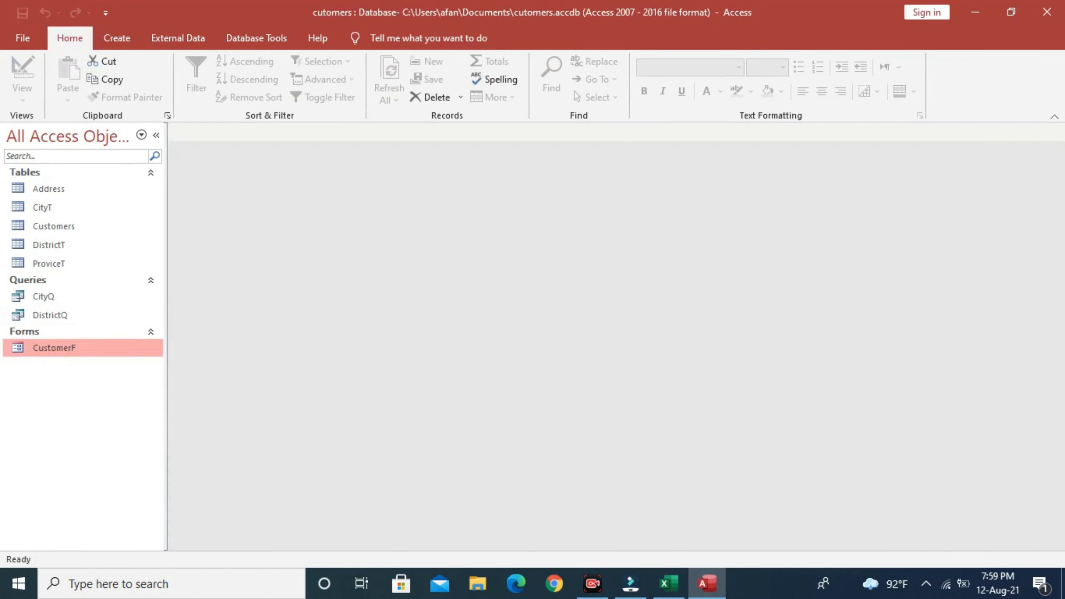
right_click(67, 347)
click(119, 391)
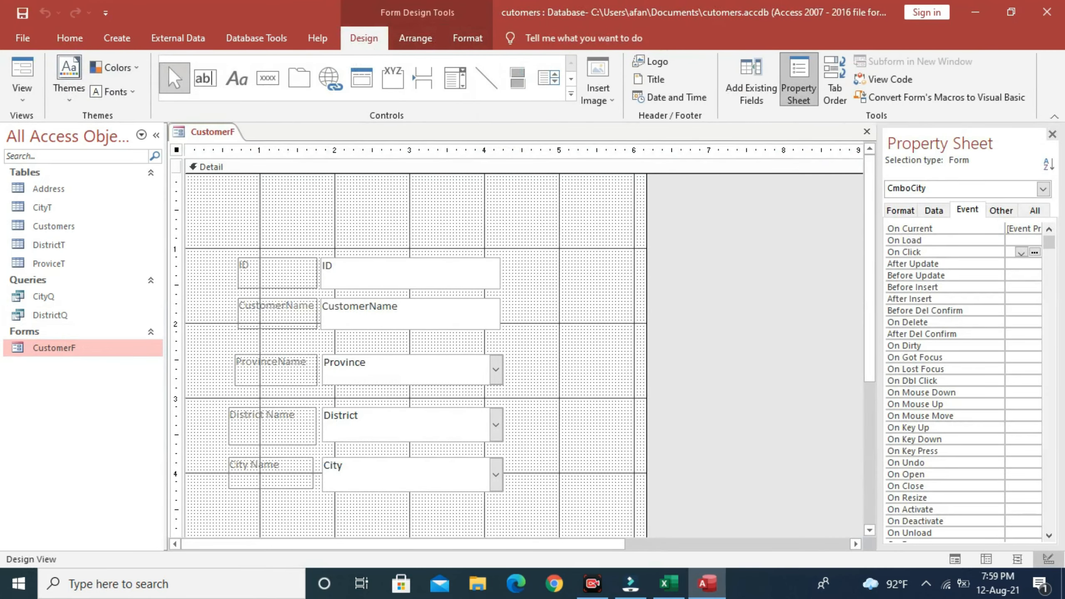
Add the line CmboCity.Requery below CmboDistrict.Requery in the form's On Current procedure, and close the code editor.
click(1022, 229)
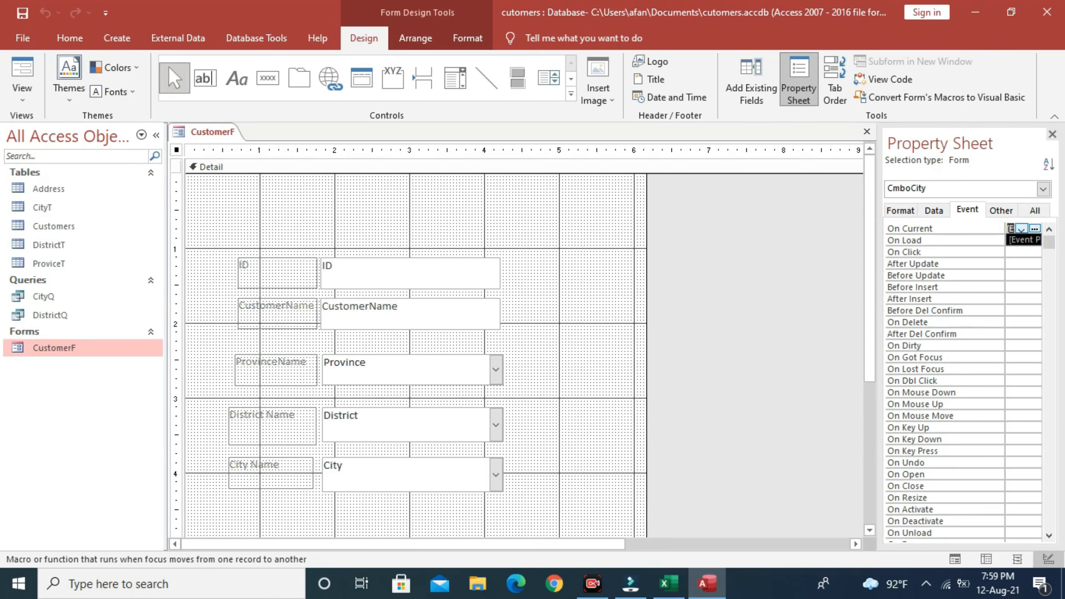
click(1034, 228)
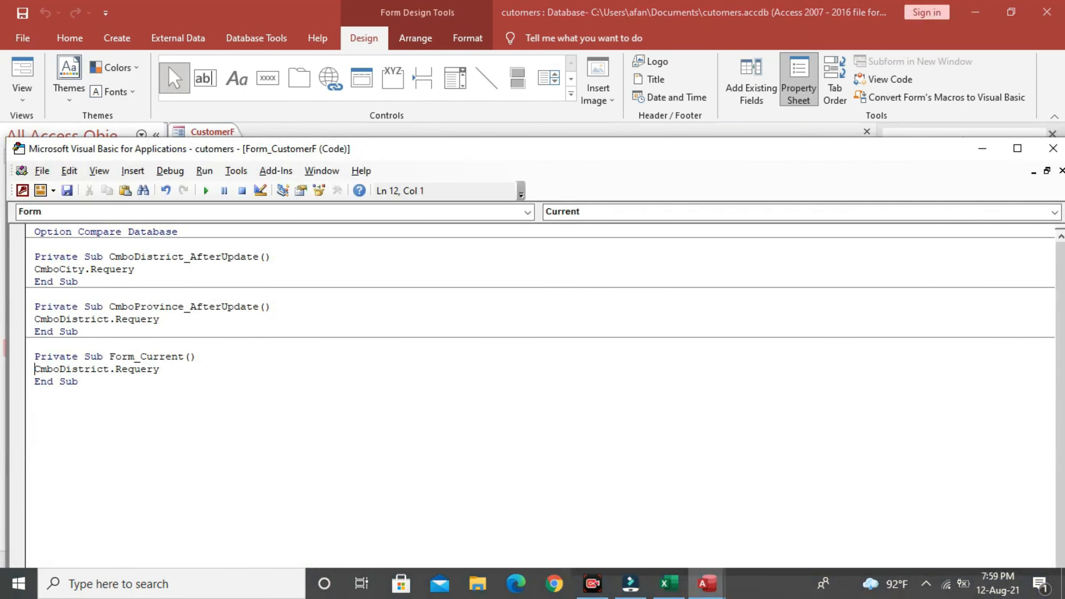
click(160, 370)
key(Return)
key(ctrl+v)
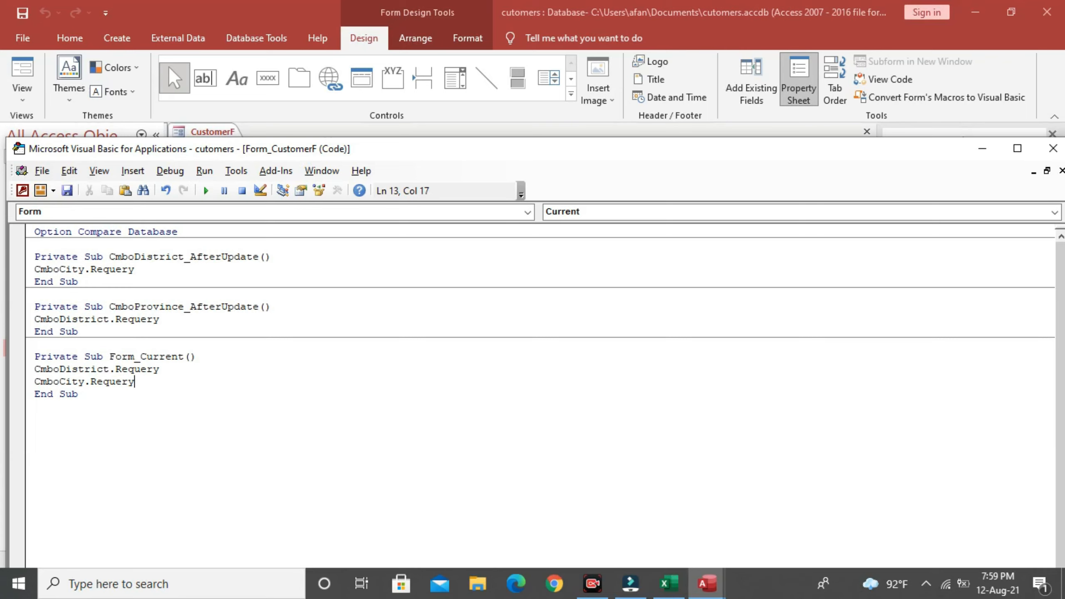
click(1062, 170)
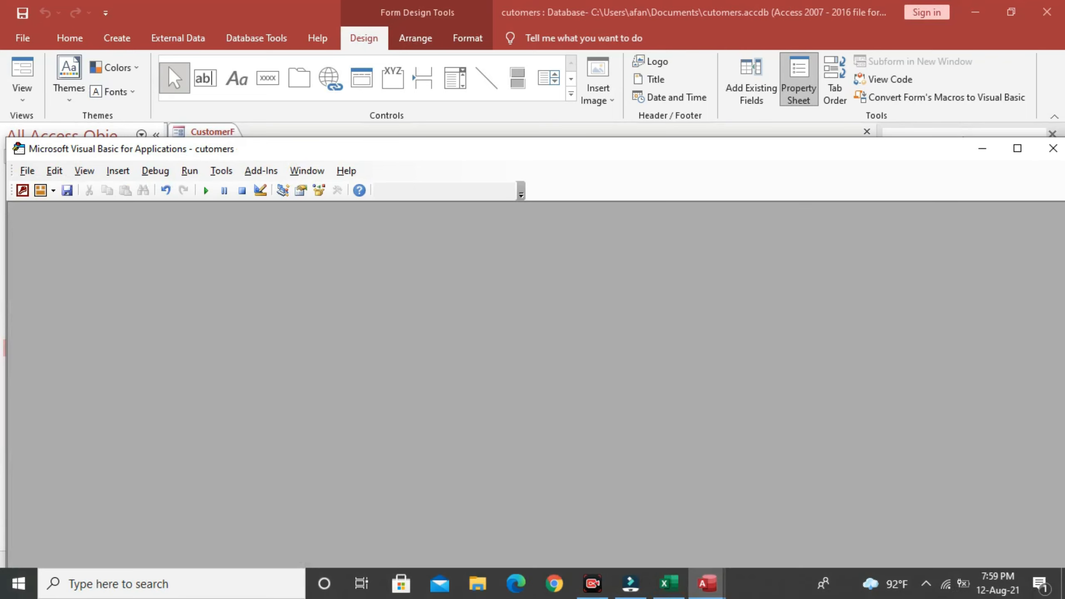
click(1054, 148)
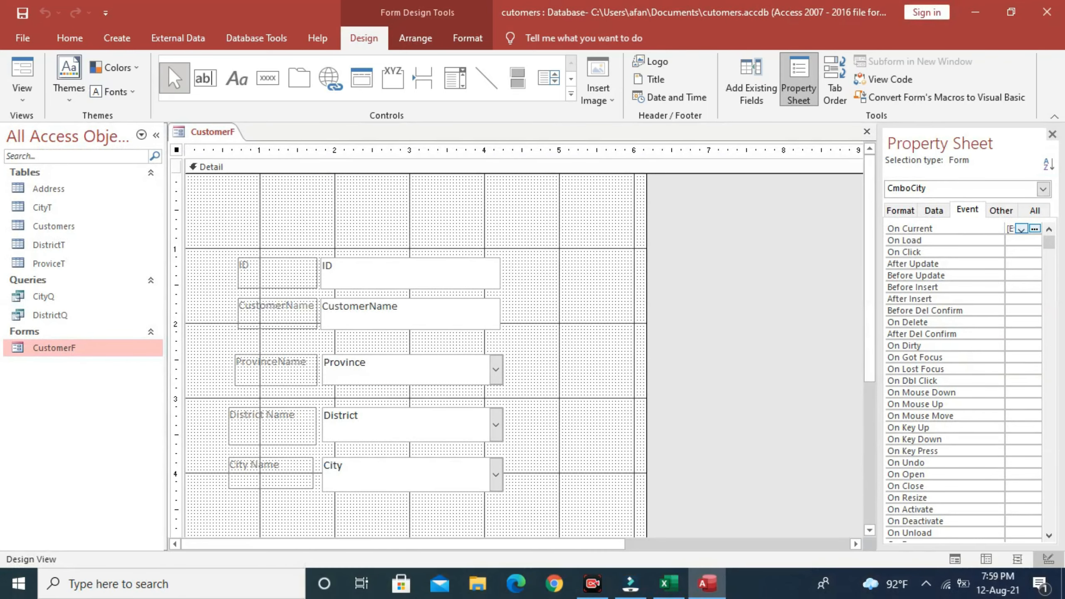
Check the data properties of the District combo box and switch the CustomerF form to Form View.
click(412, 475)
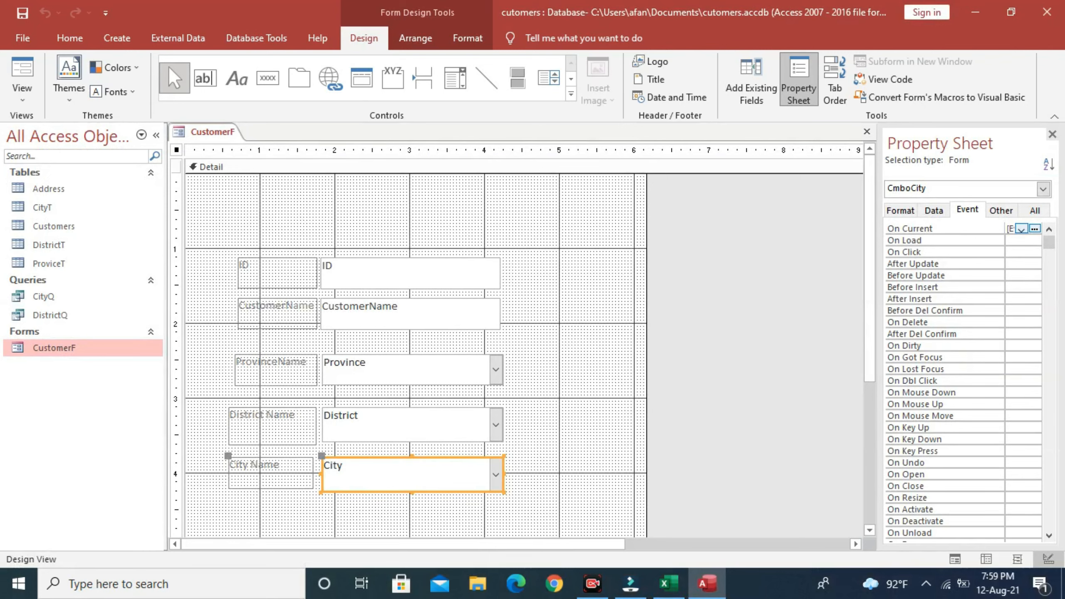
click(412, 425)
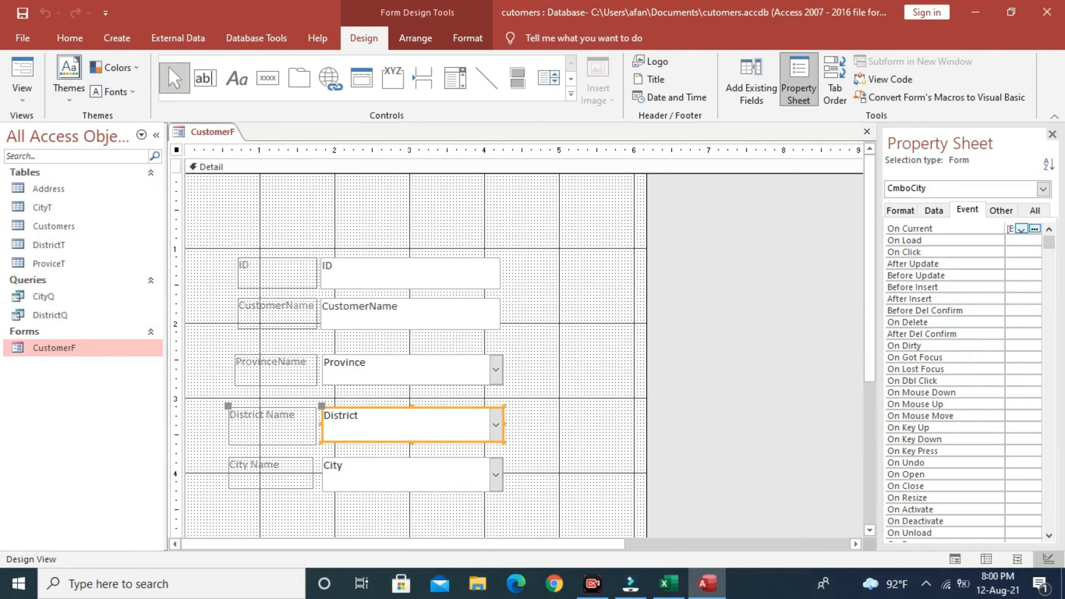
click(934, 210)
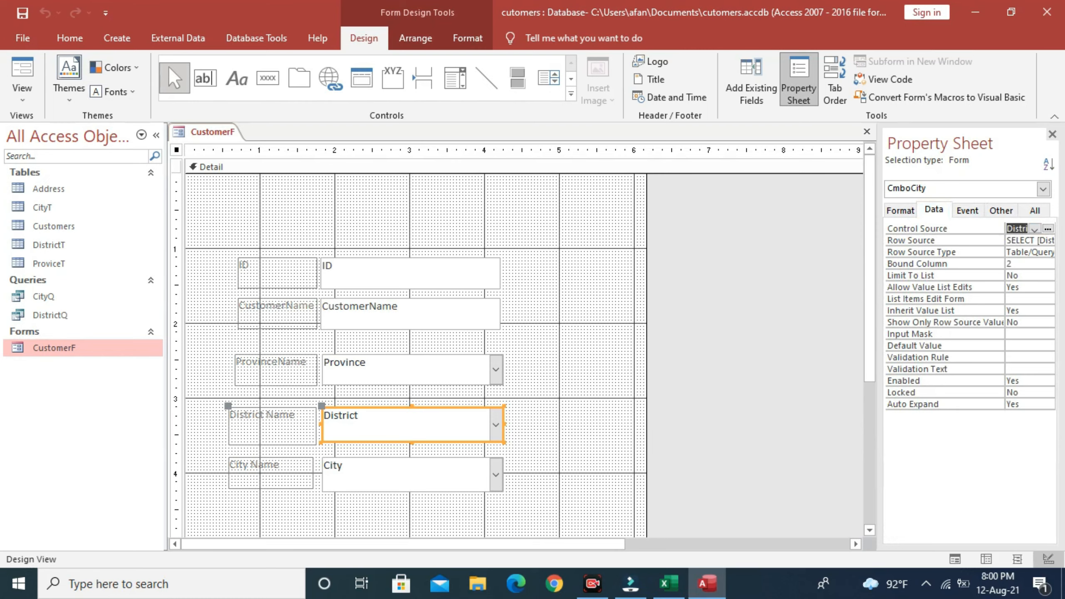
click(412, 370)
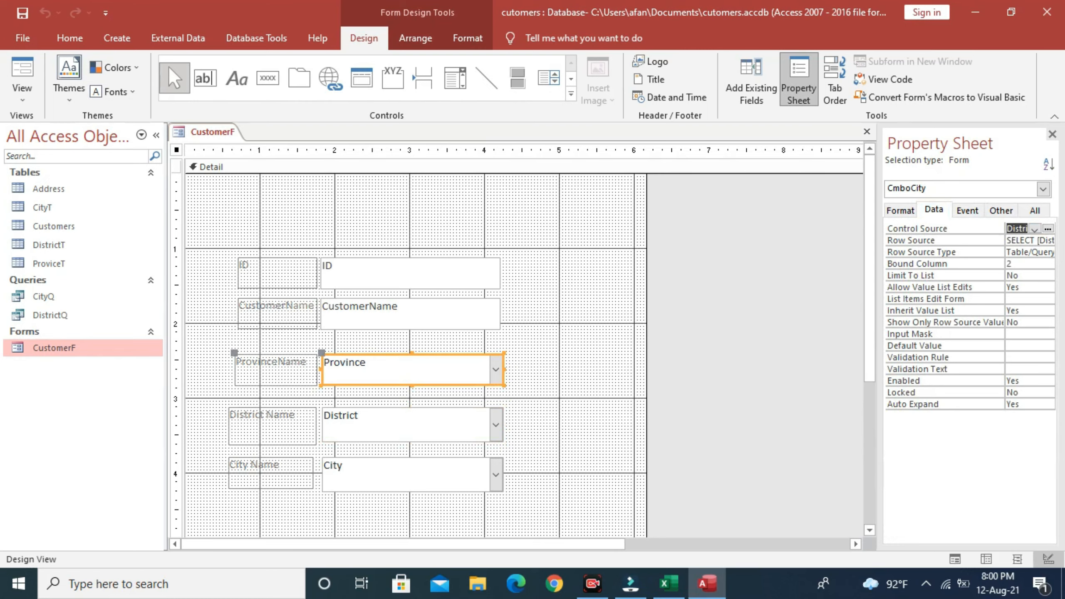
click(412, 475)
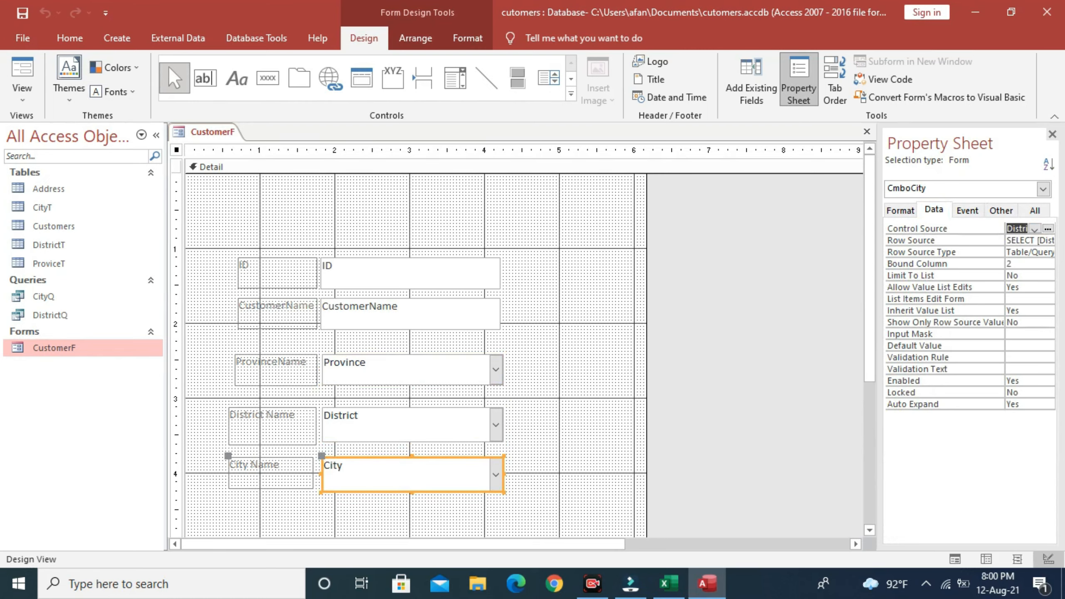
click(22, 92)
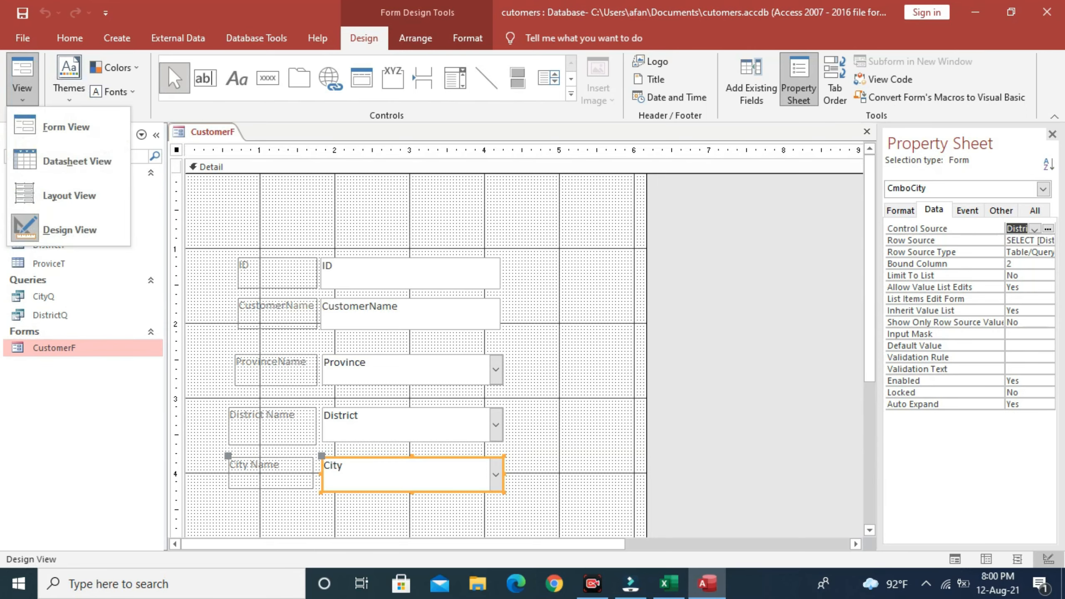
click(67, 127)
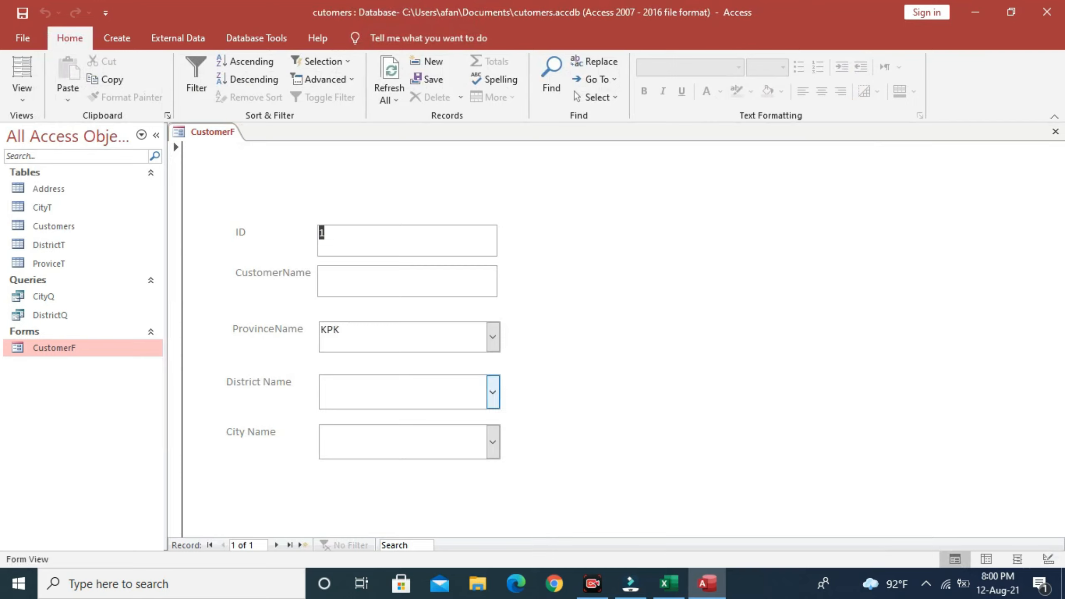
Set the first record's district to Mardan and open the City Name list to test its filtering.
click(493, 392)
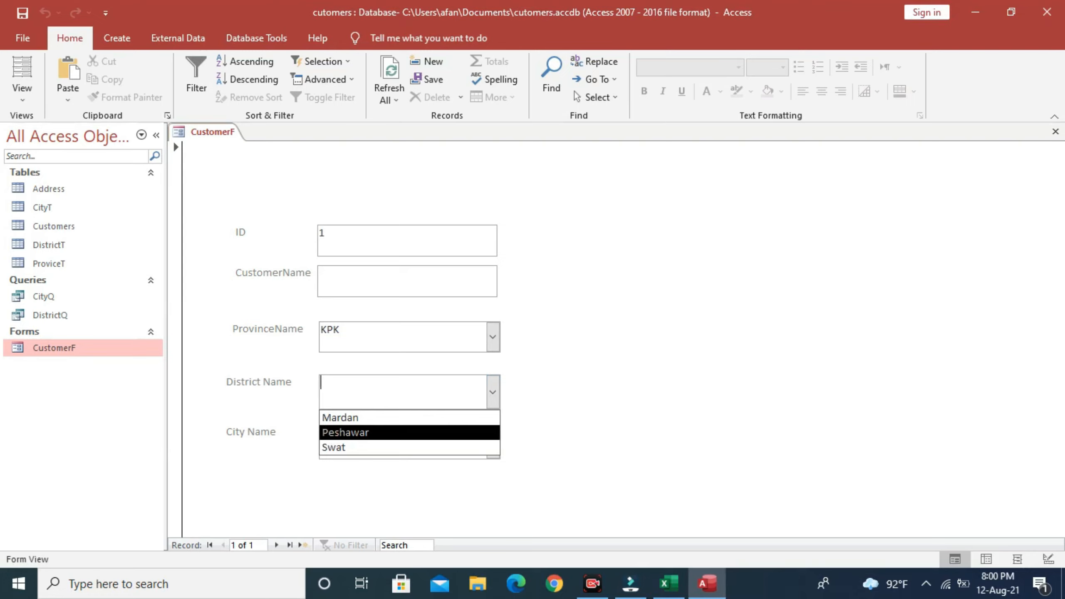
key(Up)
key(Return)
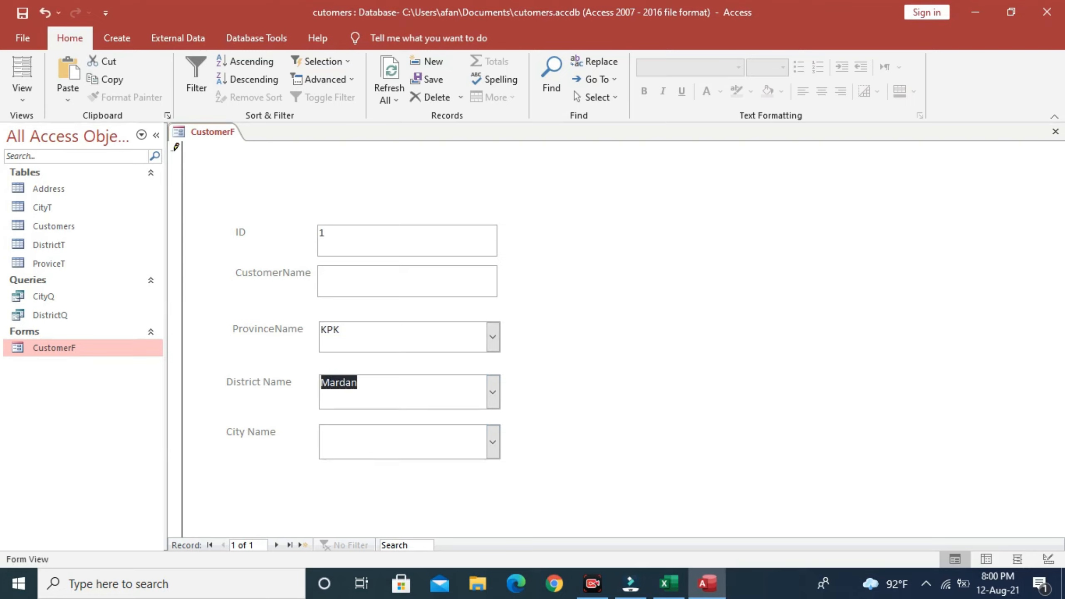
key(Tab)
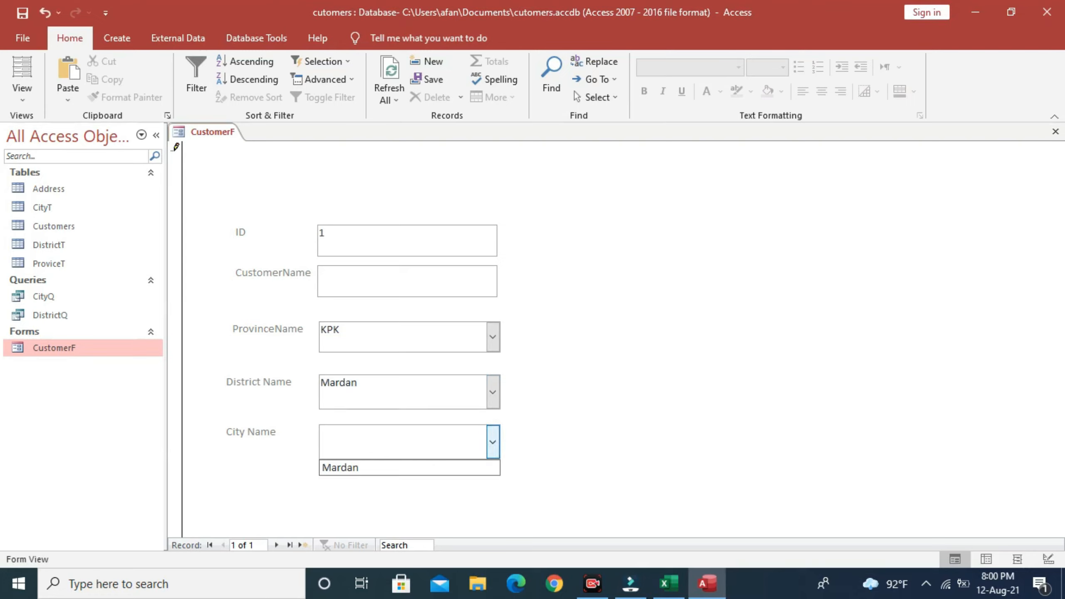
key(Down)
Set the district to Peshawar and to Swat in turn, opening the City Name list for each choice.
click(493, 393)
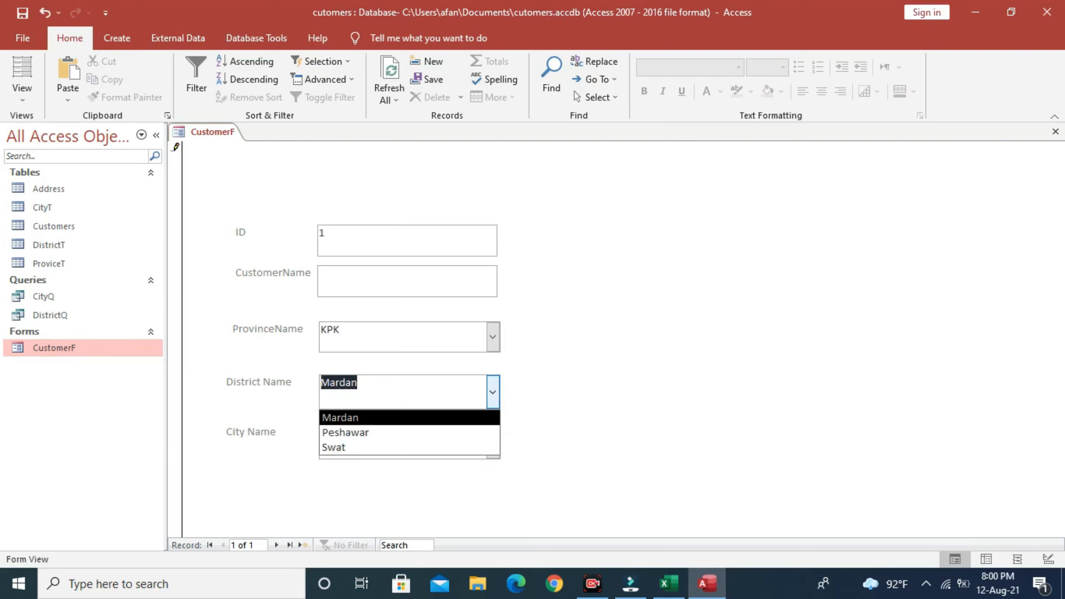
click(420, 433)
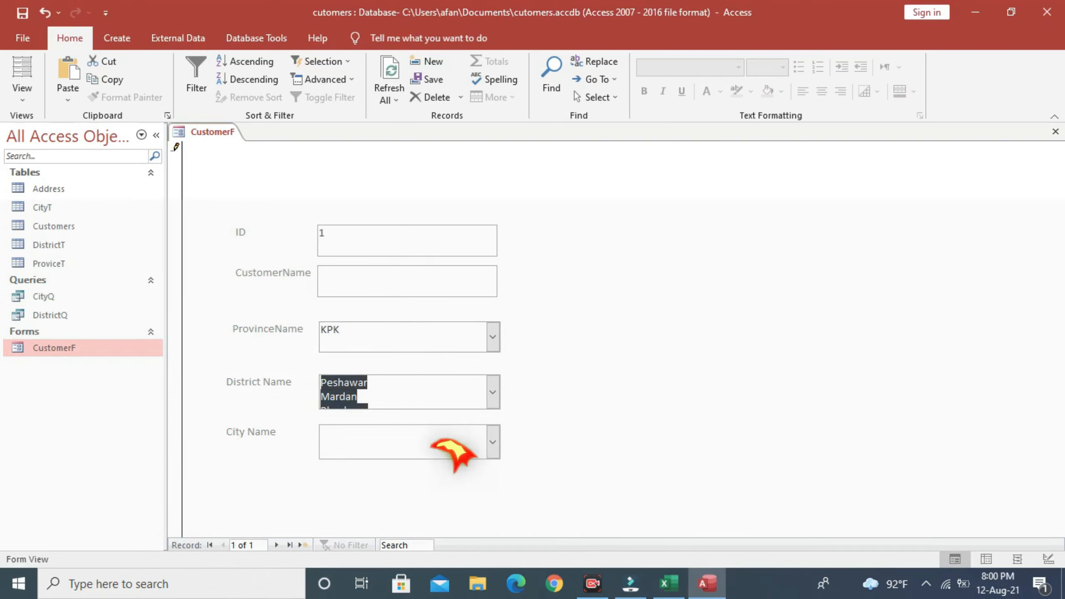
key(Tab)
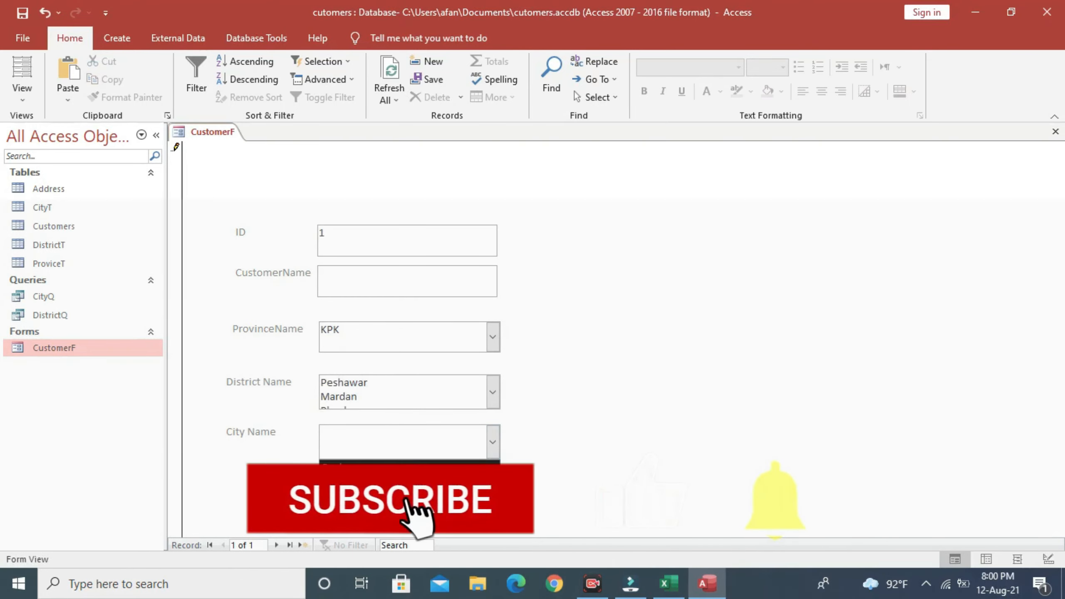
click(493, 393)
click(410, 447)
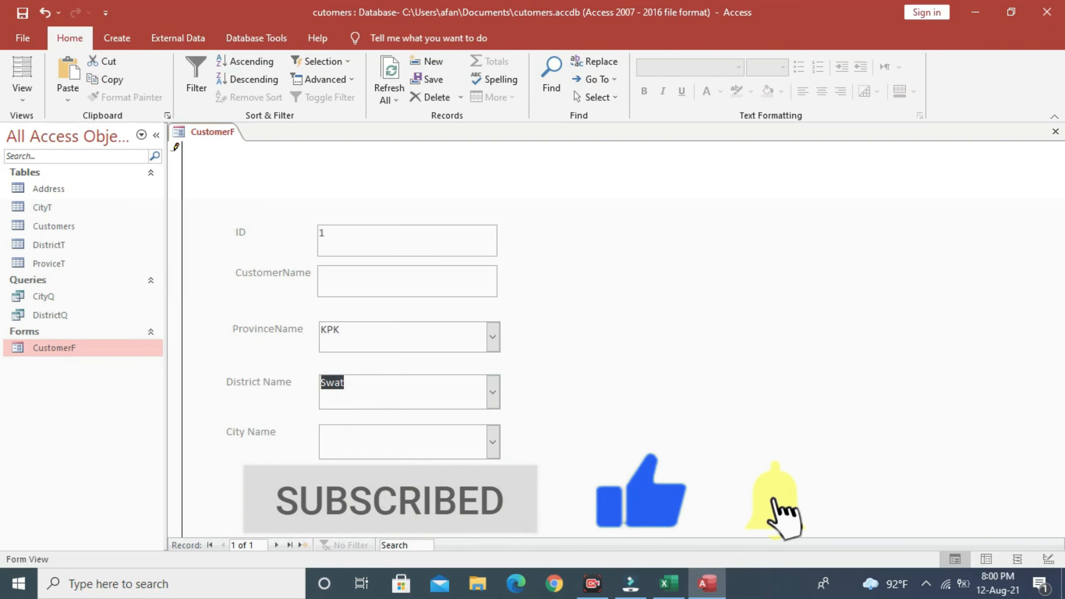
click(492, 442)
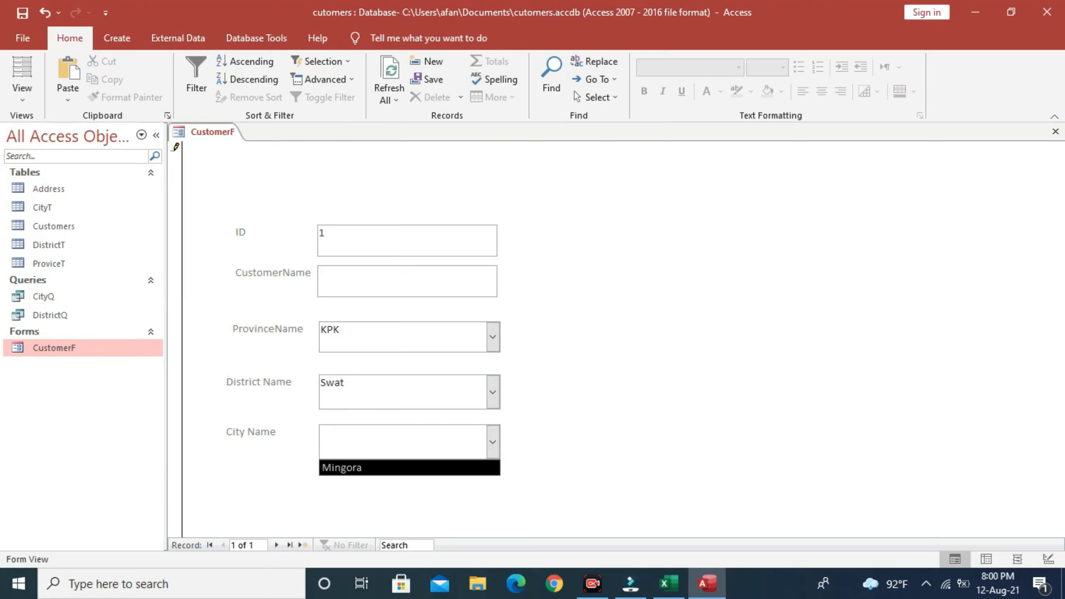
Set the province to GB and the district to Gilgit, and open the City Name list to check its filtering.
click(493, 337)
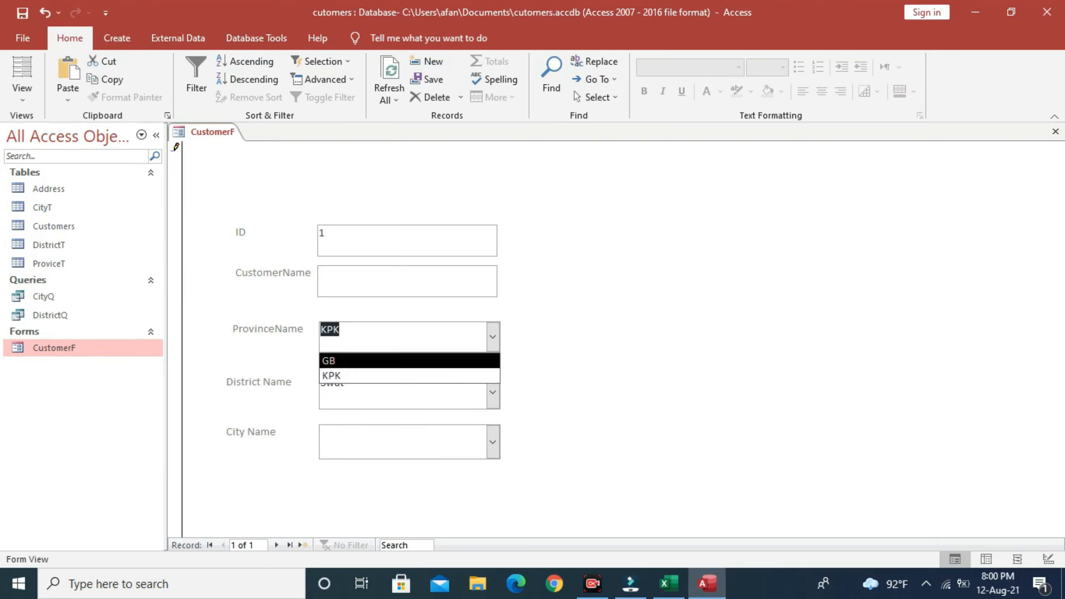
key(Return)
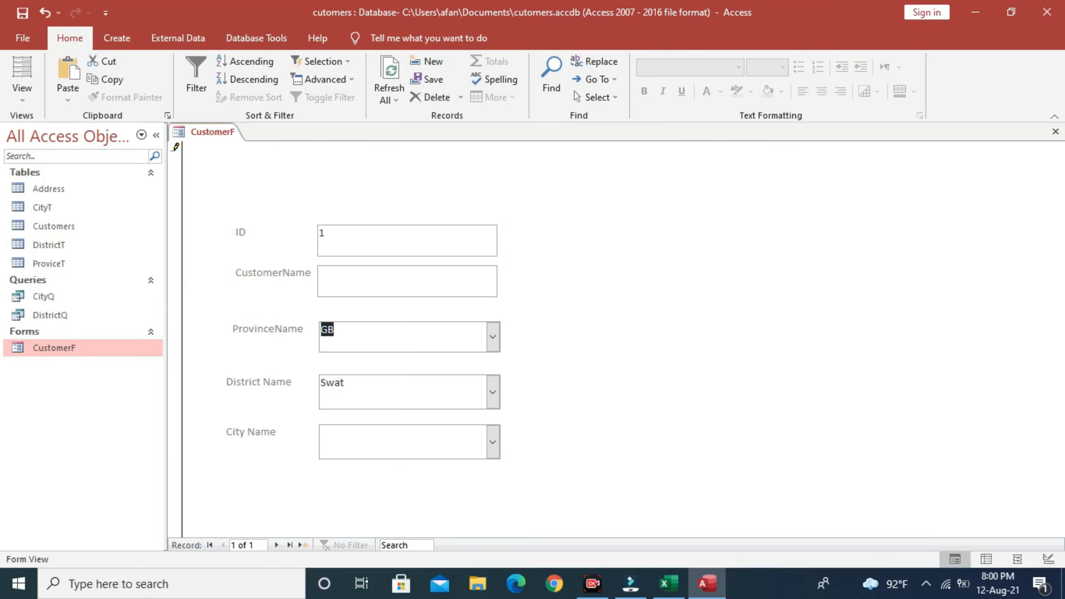
click(493, 392)
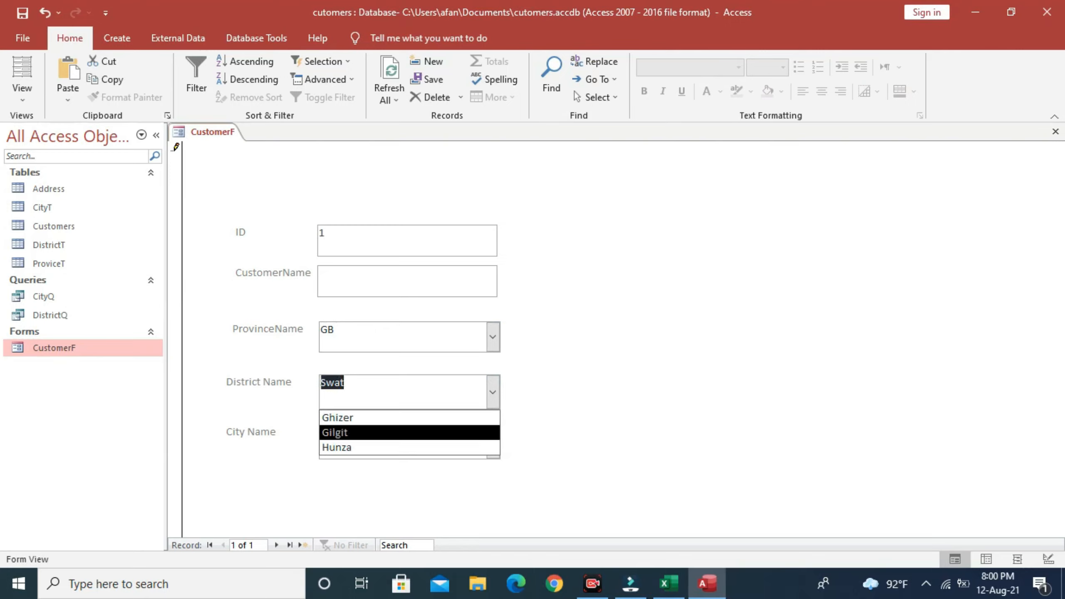
click(334, 433)
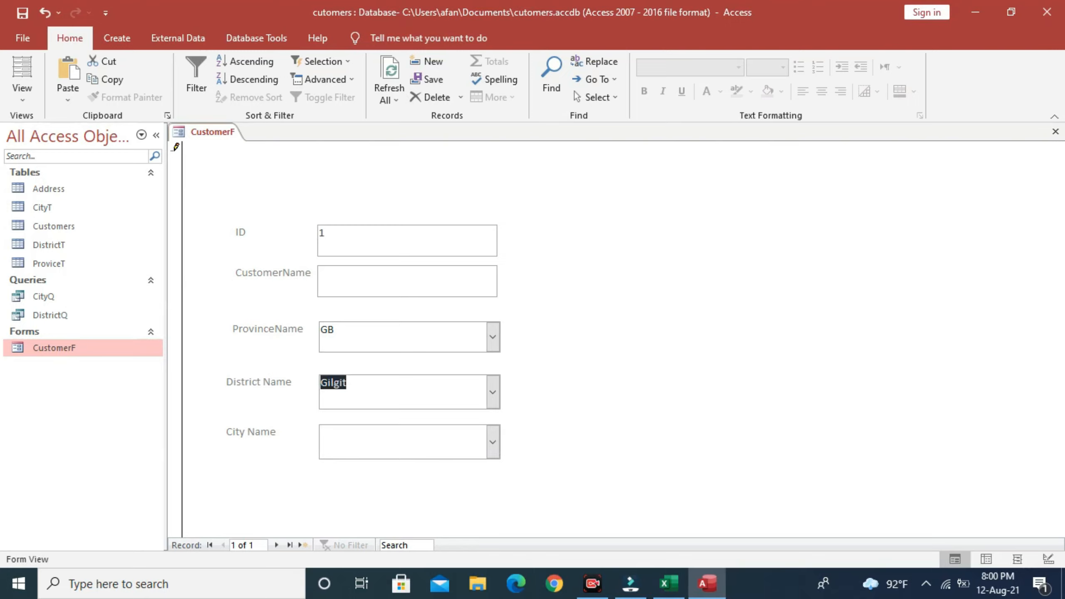
click(492, 443)
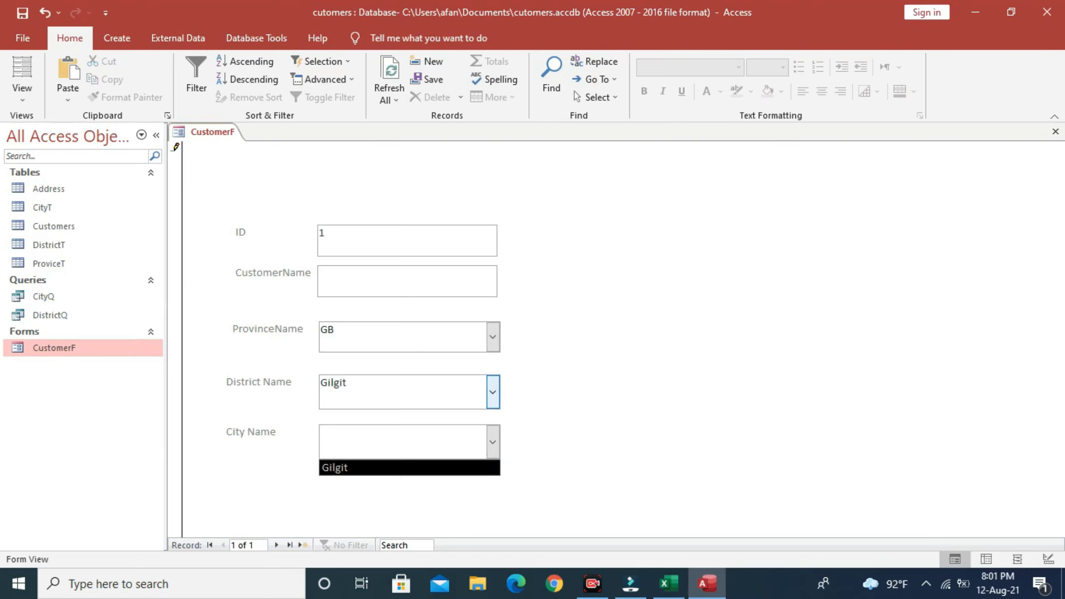
Set the district to Hunza and try to choose Karimabad from the City Name list.
click(493, 391)
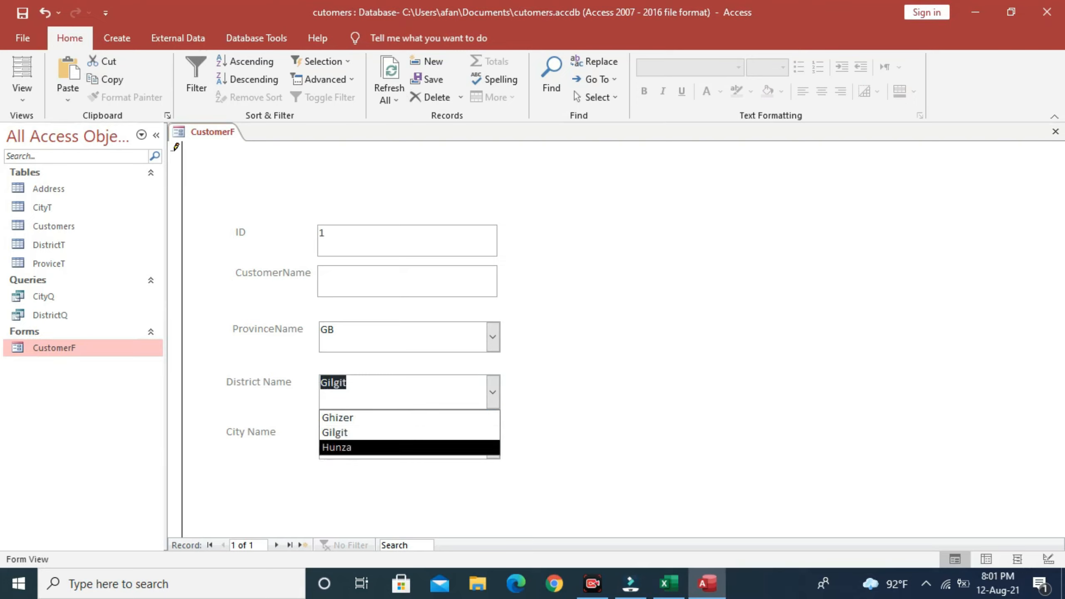
click(336, 448)
click(492, 443)
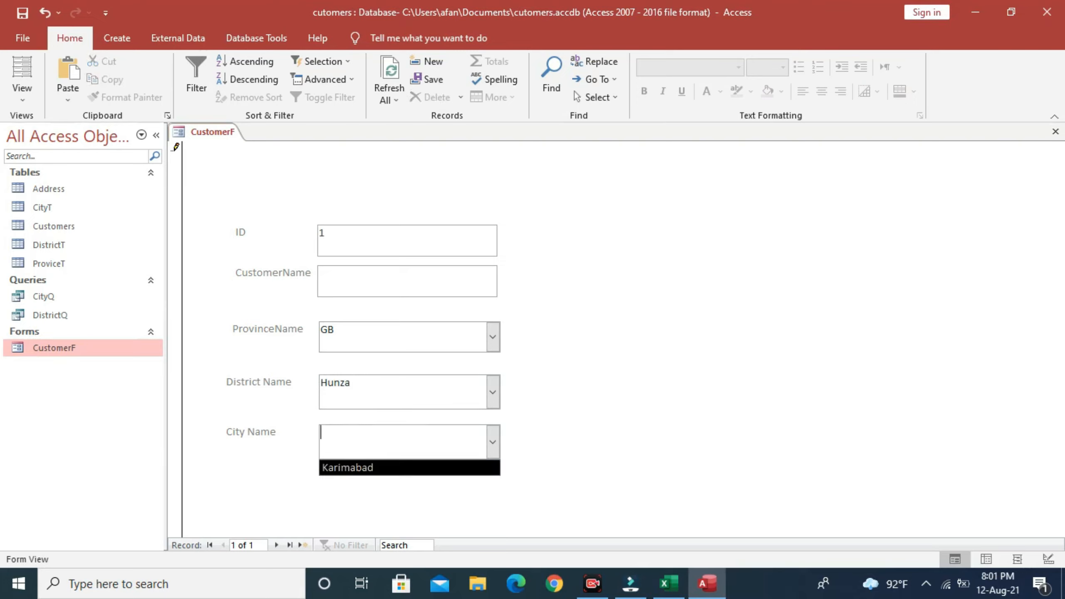
click(349, 468)
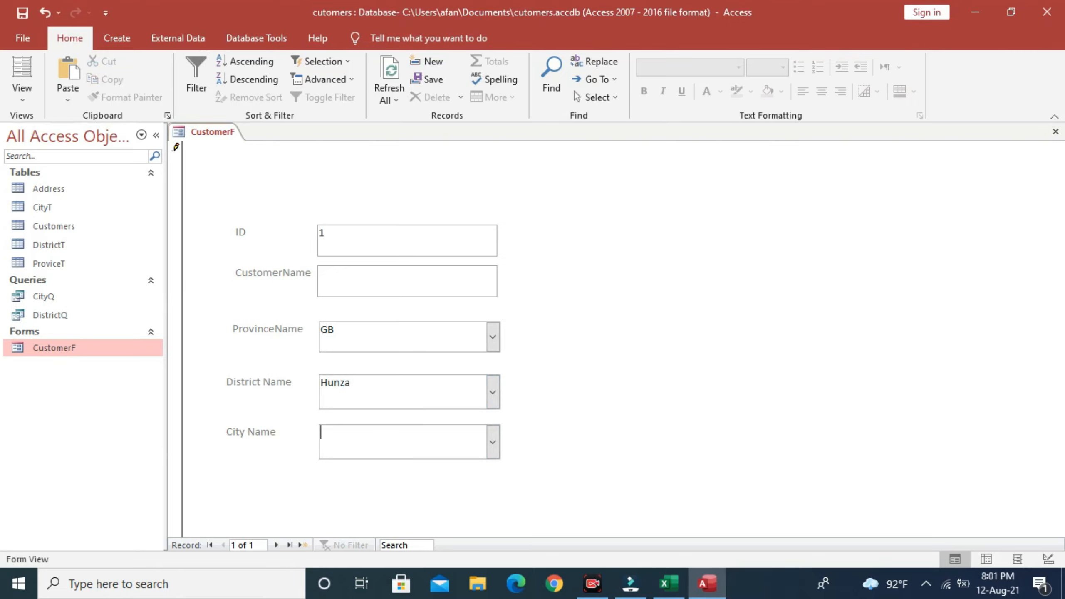
Enter the customer's full name, reselect GB as the province and set the city to Karimabad.
click(356, 279)
text(Karim khan)
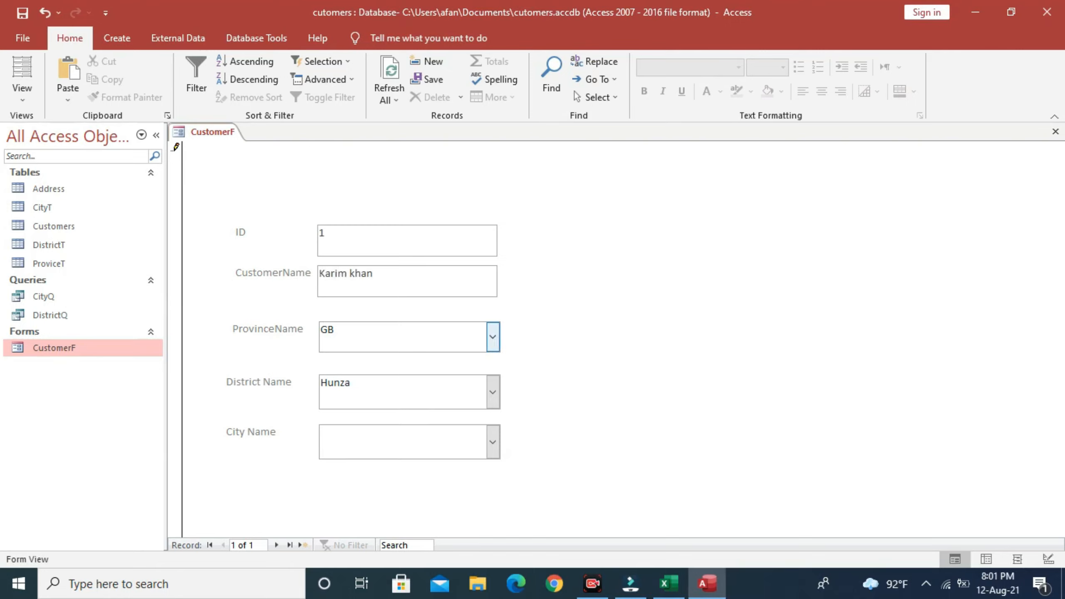
click(492, 336)
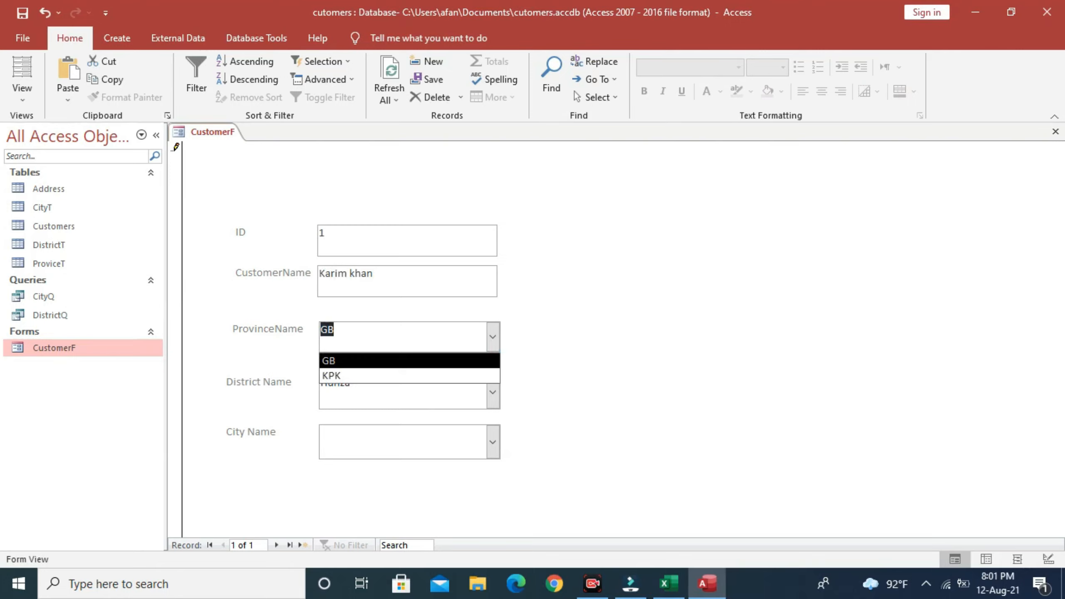
click(403, 360)
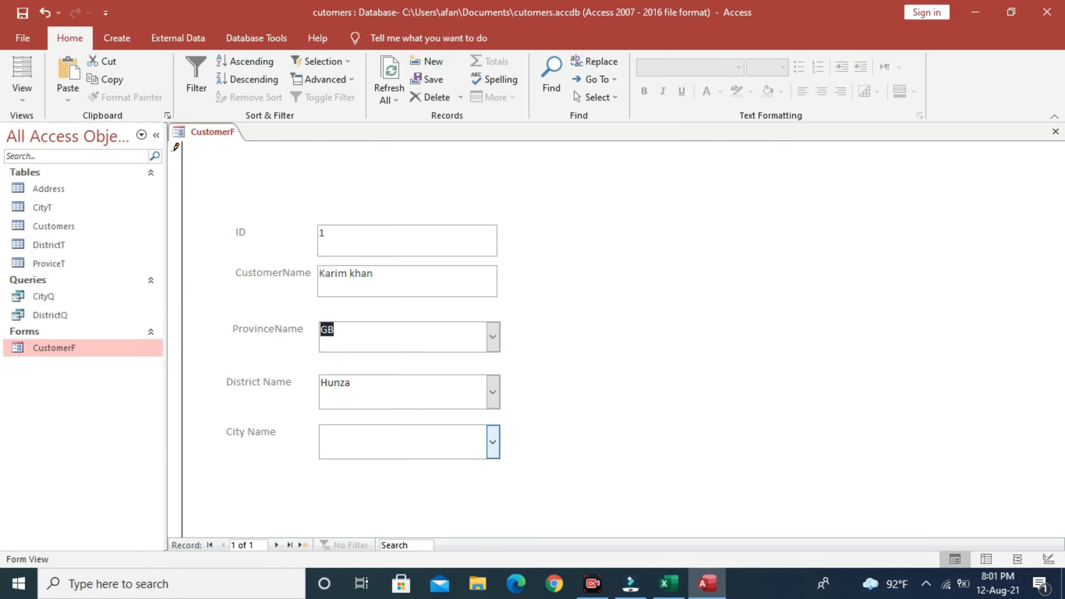
click(493, 441)
key(Return)
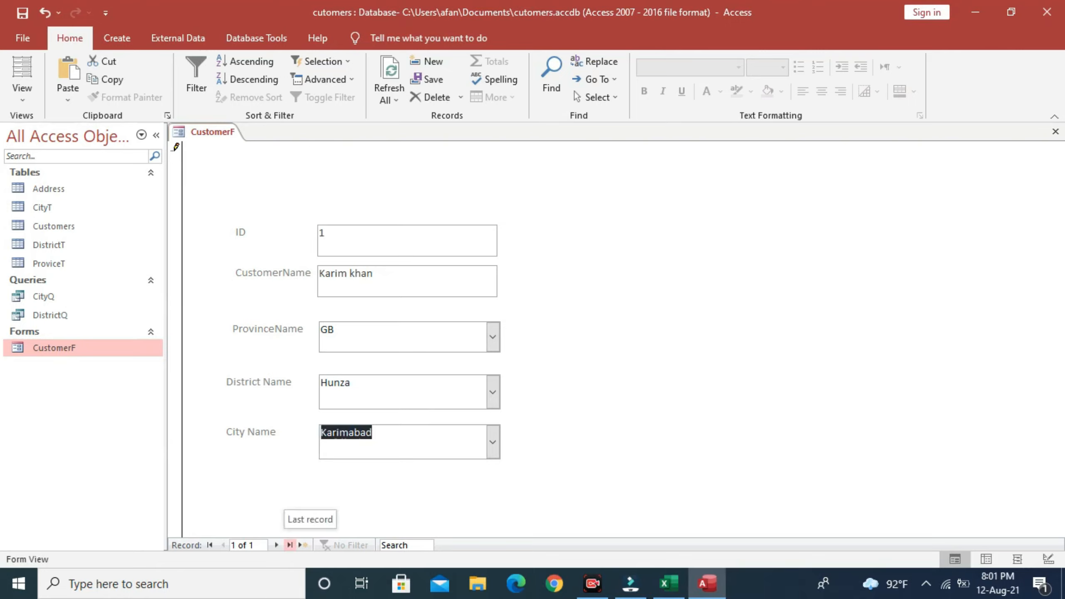
Start a new record in the CustomerF form and enter the customer's name.
click(276, 545)
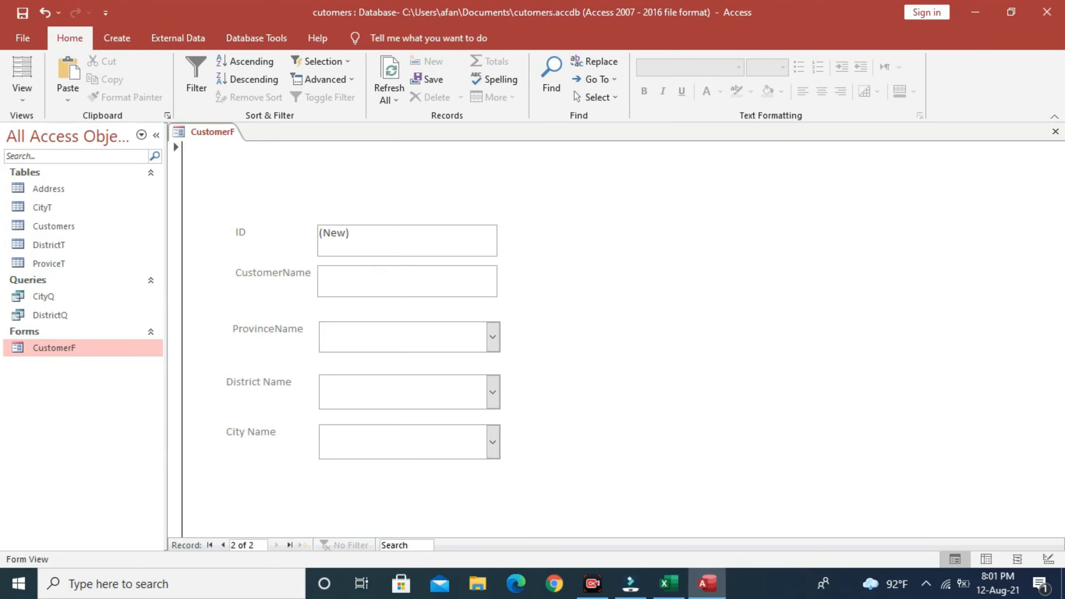
click(325, 275)
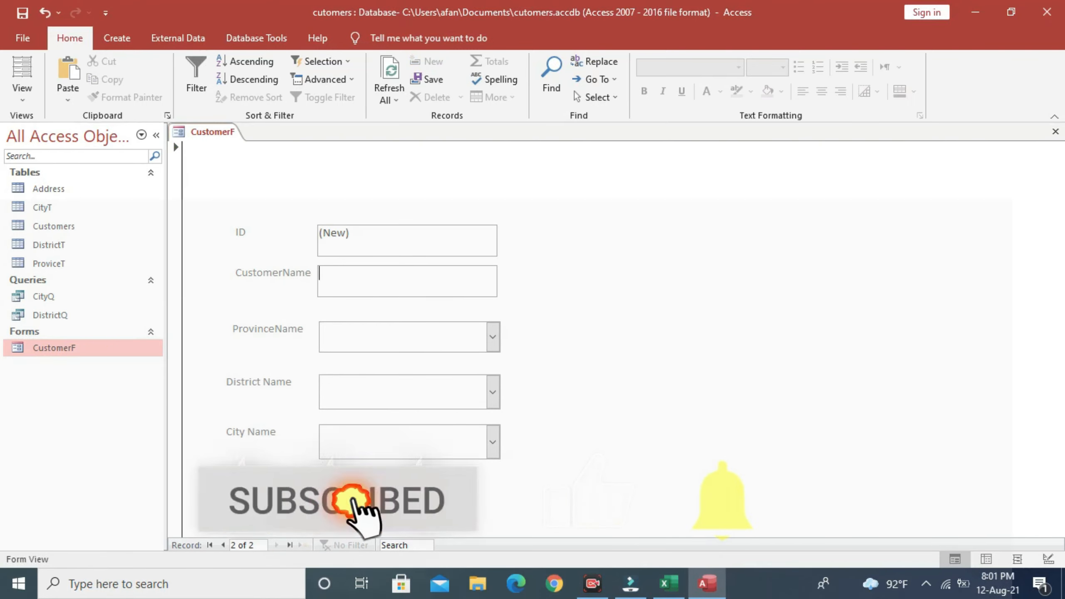
text(Ad)
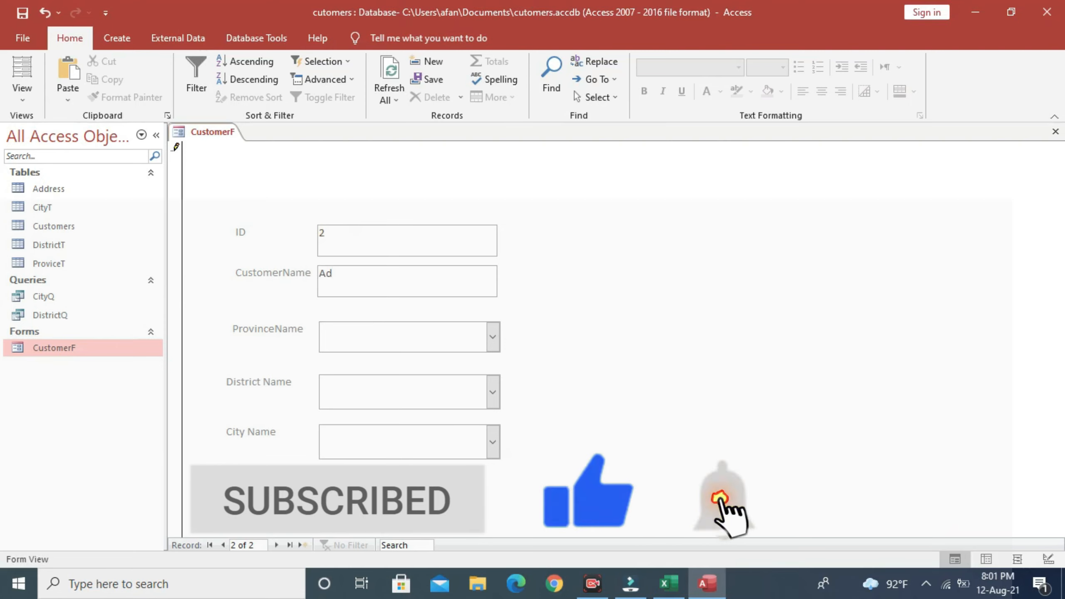
text(eel)
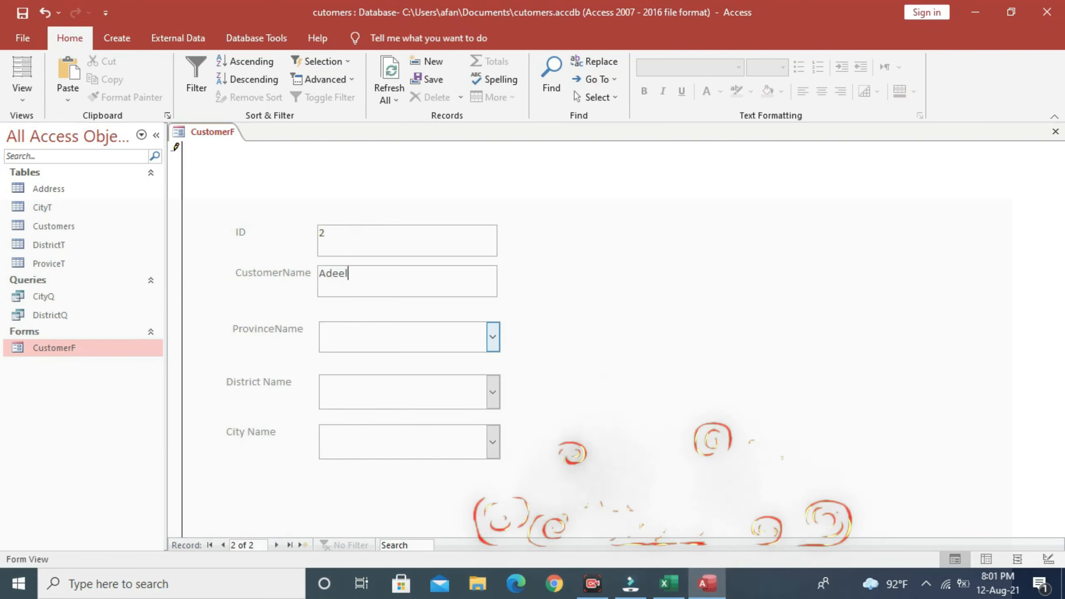
Set the new customer's province to KPK, district to Swat and city to Mingora, and advance to a blank record.
click(493, 337)
click(394, 376)
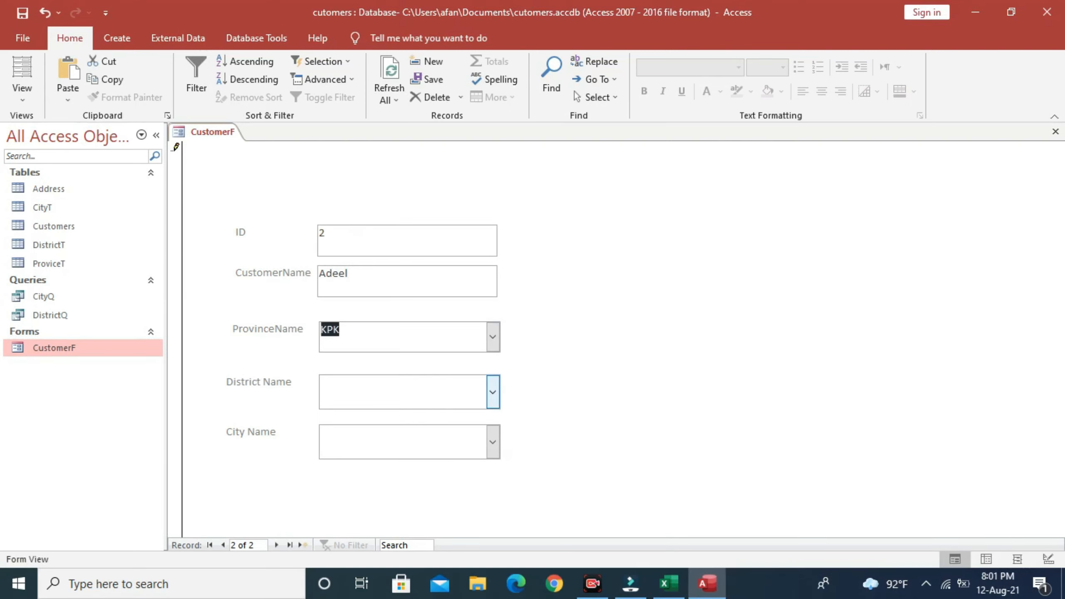
click(493, 392)
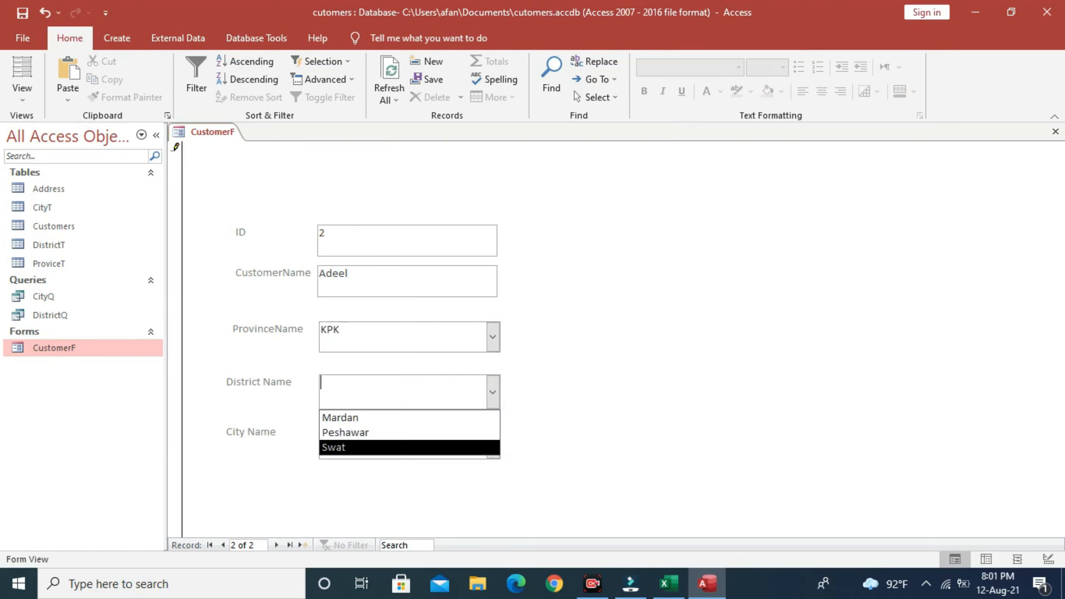
click(394, 447)
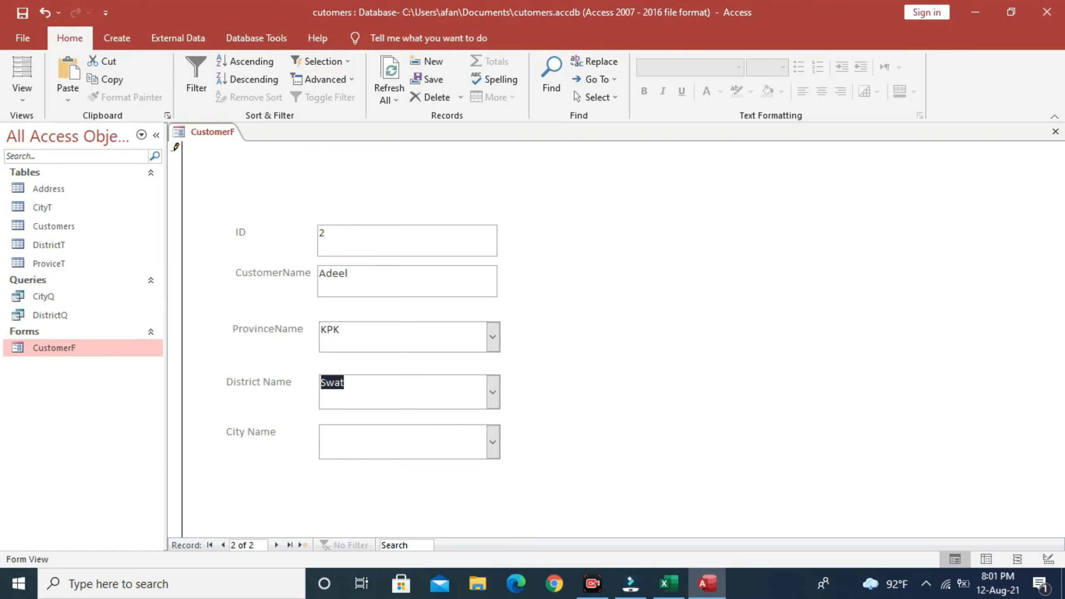
click(493, 441)
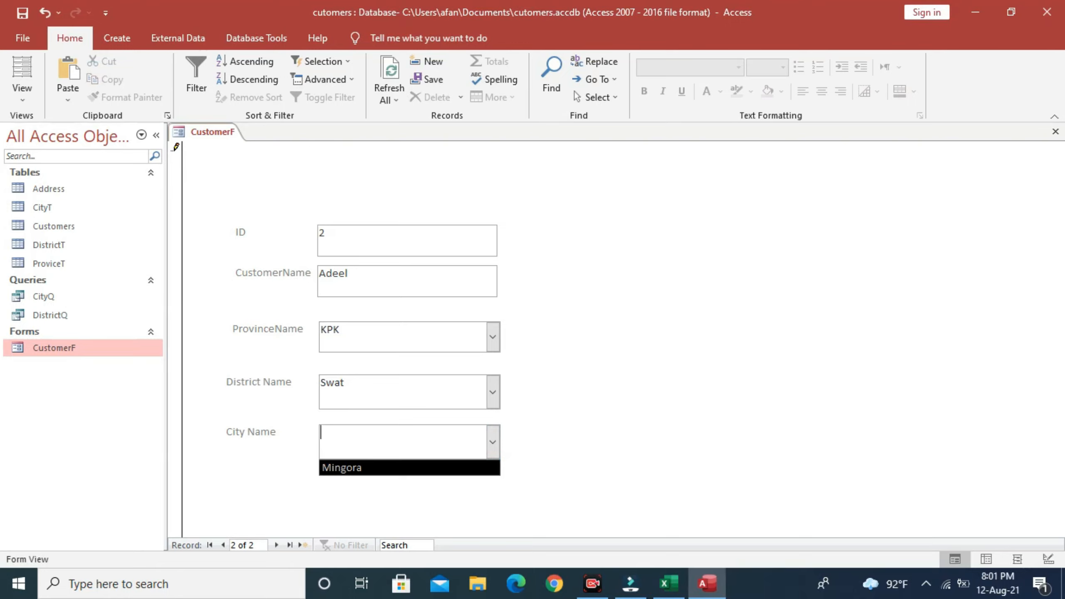
click(394, 467)
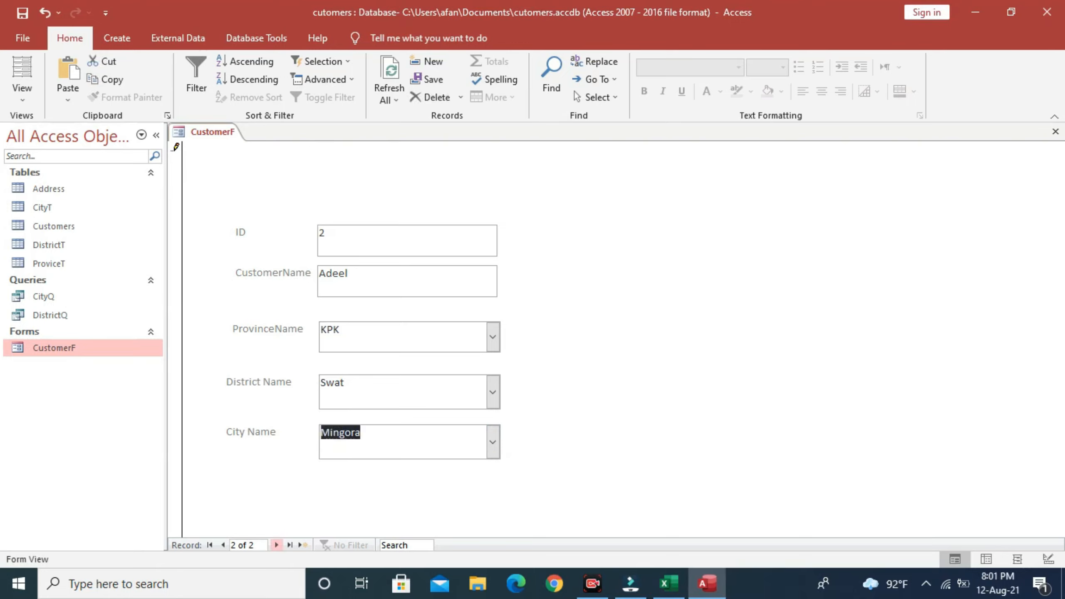
key(Tab)
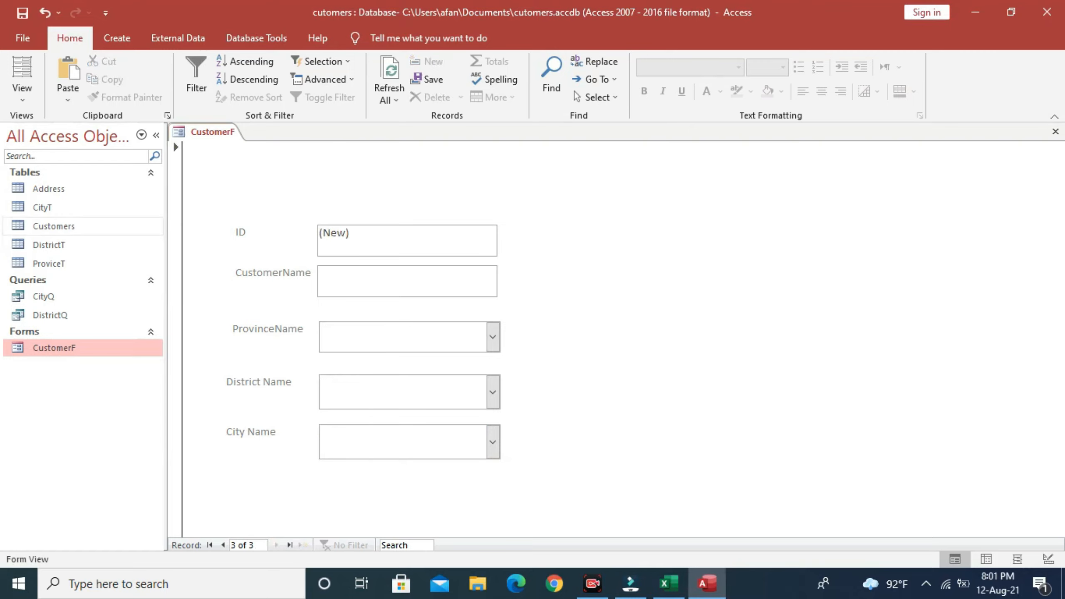
Open the Customers table to check the saved records, and open the Address table for comparison.
double_click(54, 226)
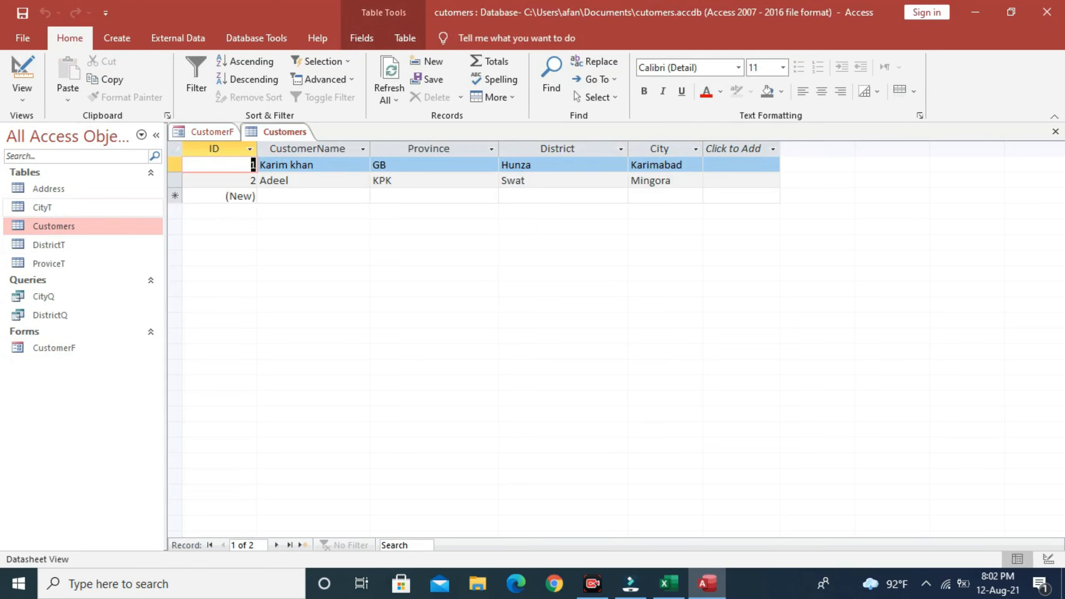
double_click(48, 189)
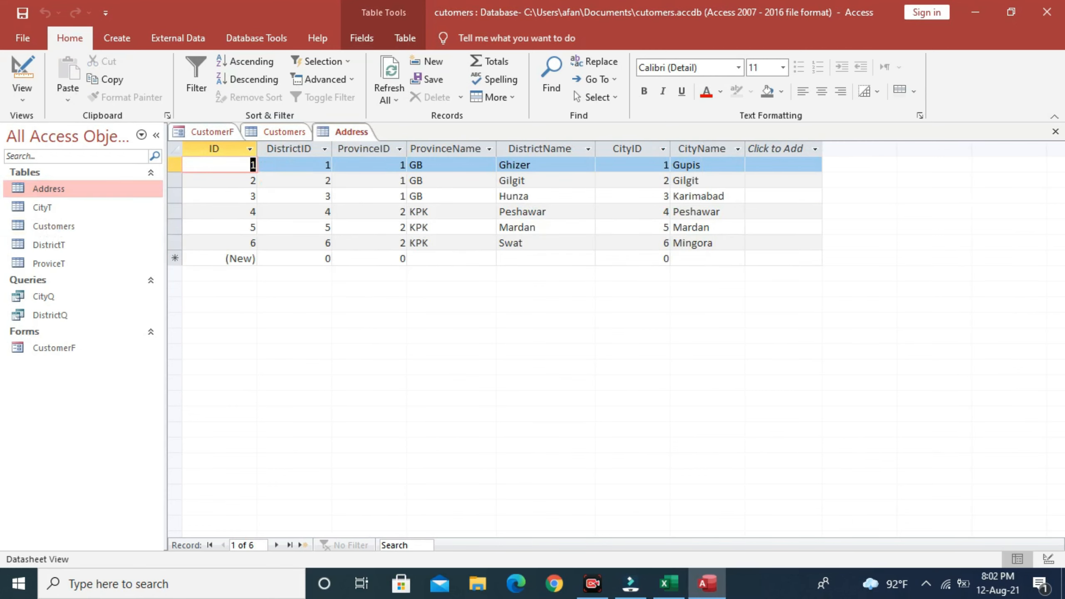